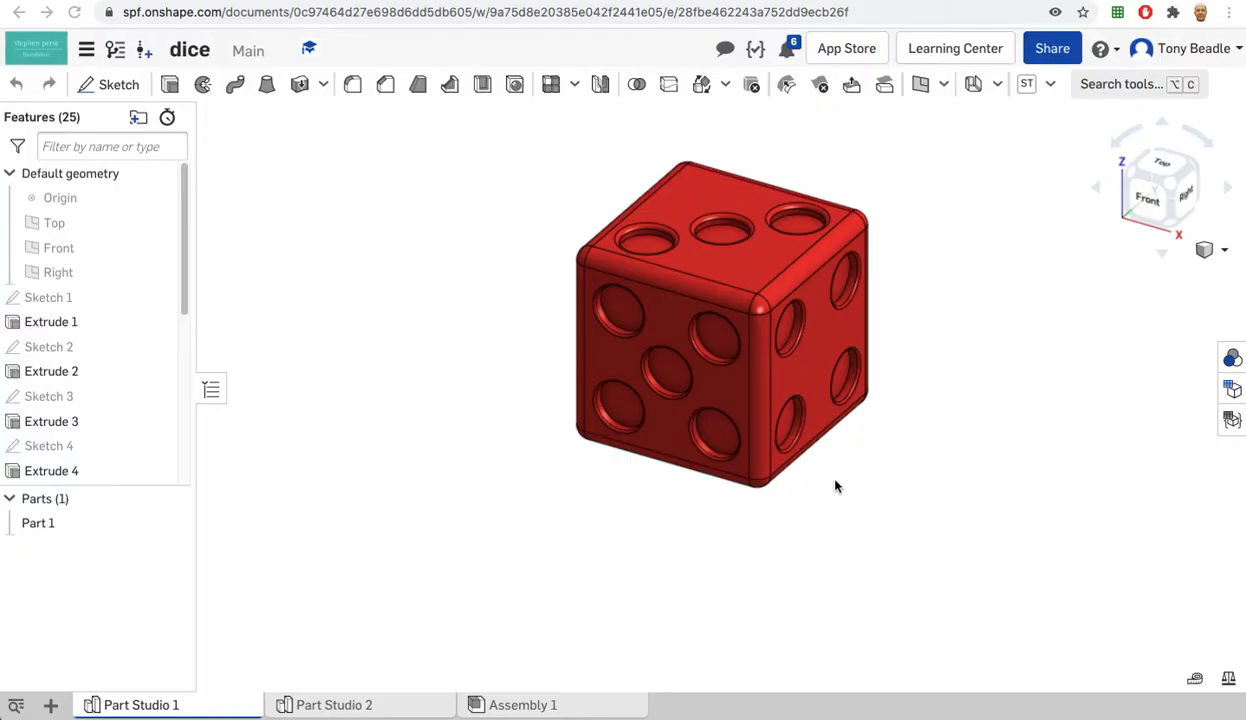
# Step: Switch to Part Studio 2 and start a sketch on the Top plane, viewed from above
pyautogui.moveTo(836, 500); pyautogui.dragTo(481, 537, button='right')
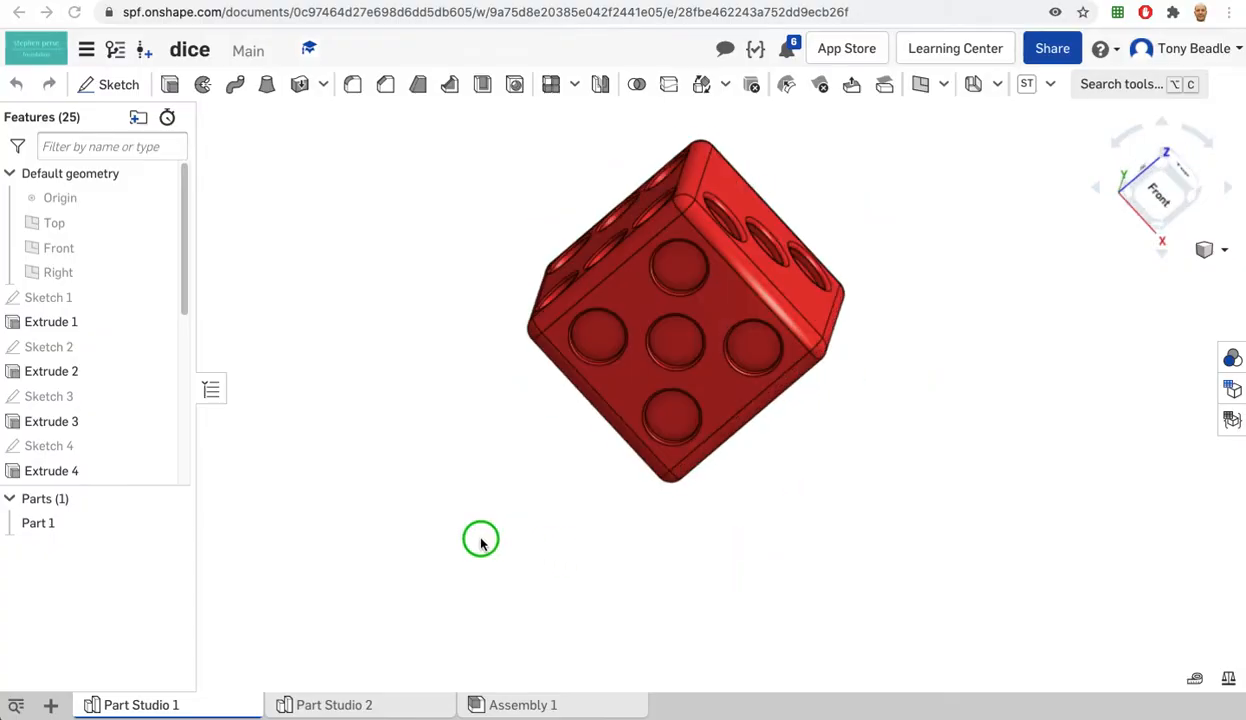
pyautogui.click(372, 705)
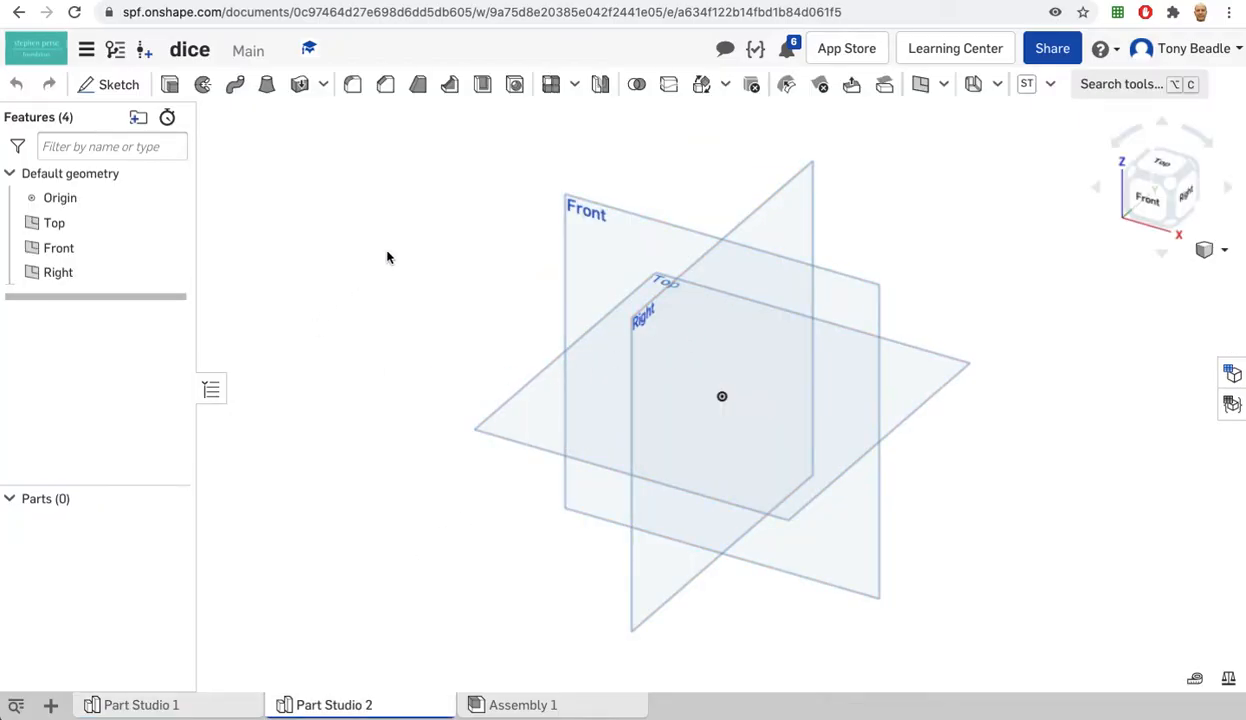
pyautogui.click(594, 398)
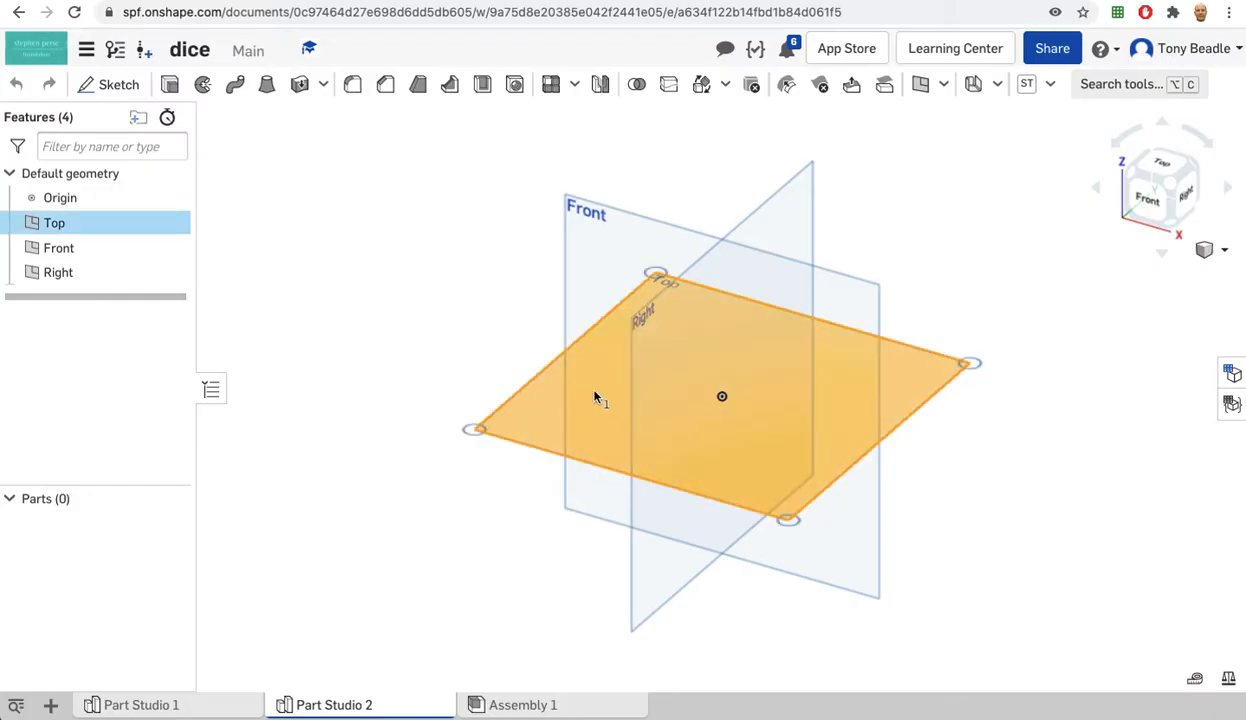
pyautogui.click(1161, 164)
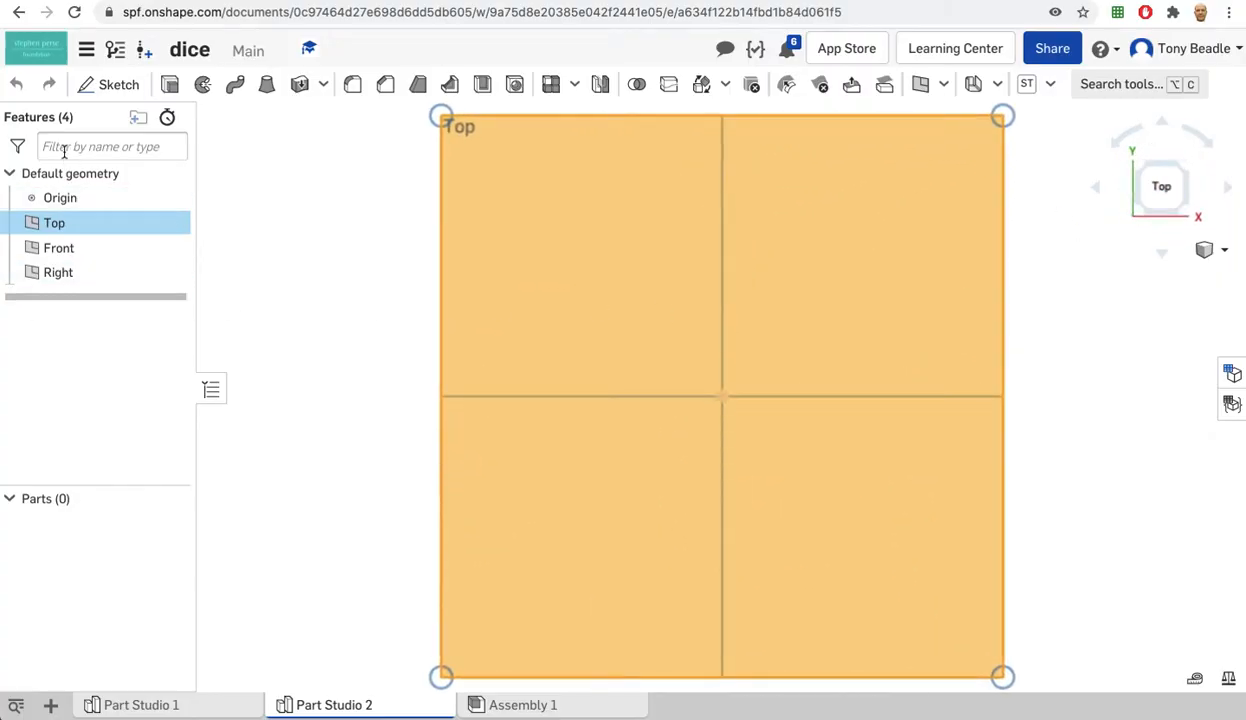
pyautogui.click(104, 84)
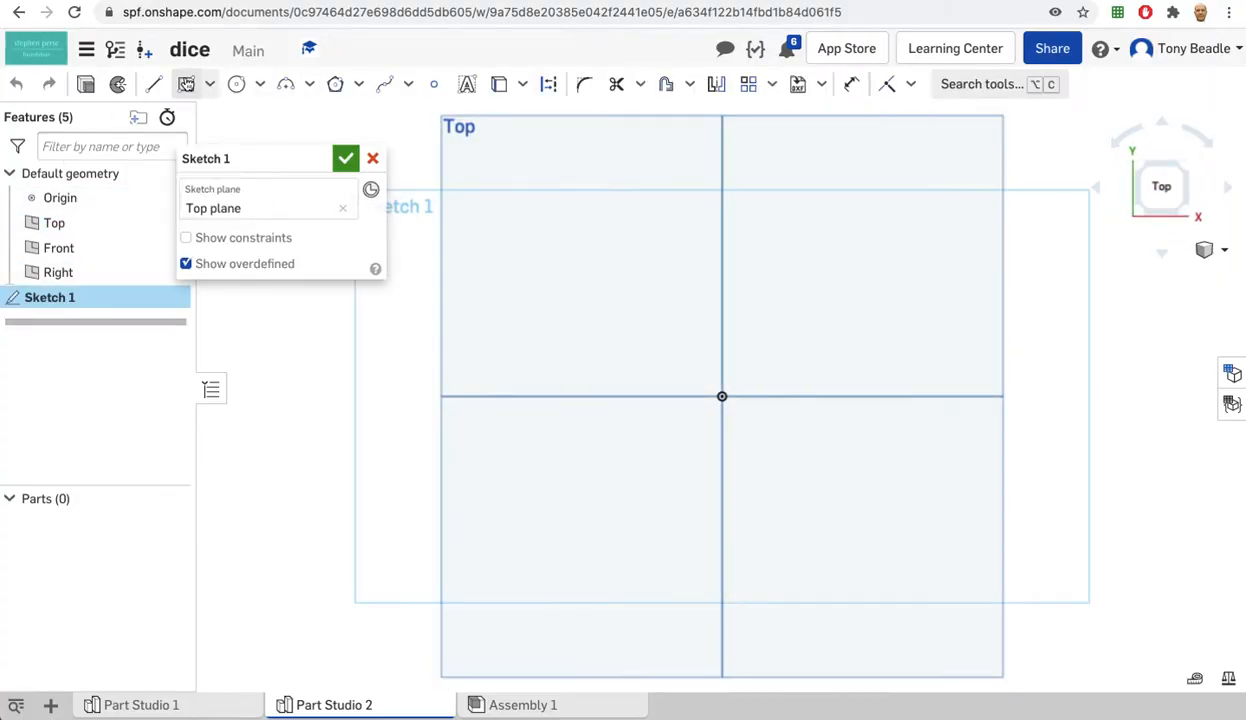
# Step: Sketch a center point rectangle on the origin, 100 mm wide and 100 mm high
pyautogui.click(209, 84)
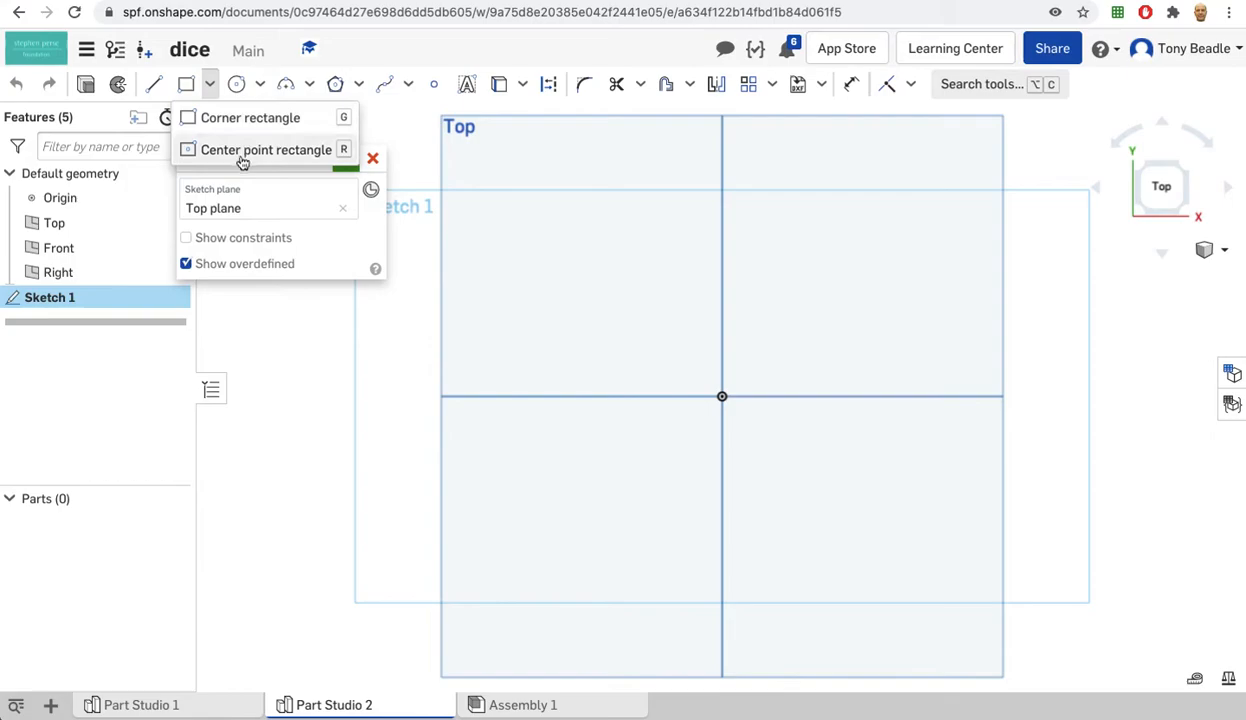
pyautogui.click(241, 156)
pyautogui.moveTo(752, 427); pyautogui.dragTo(880, 545)
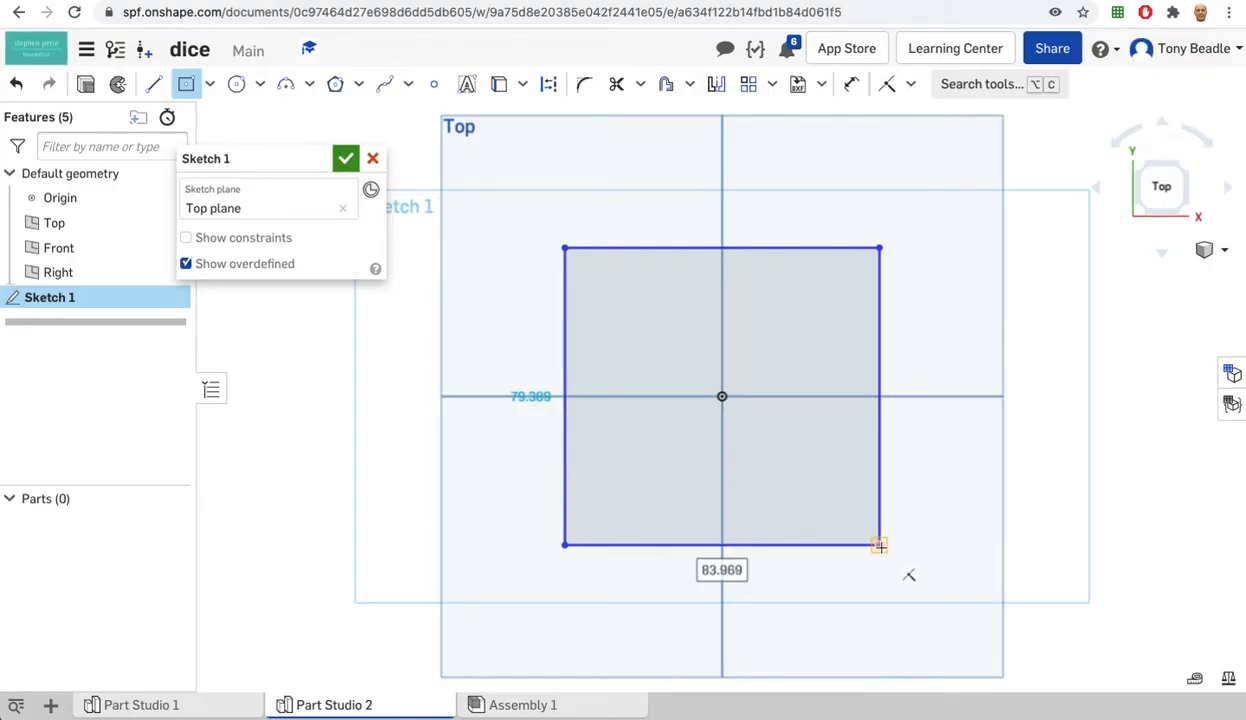
pyautogui.write('100')
pyautogui.press('Tab')
pyautogui.write('10')
pyautogui.press('Return')
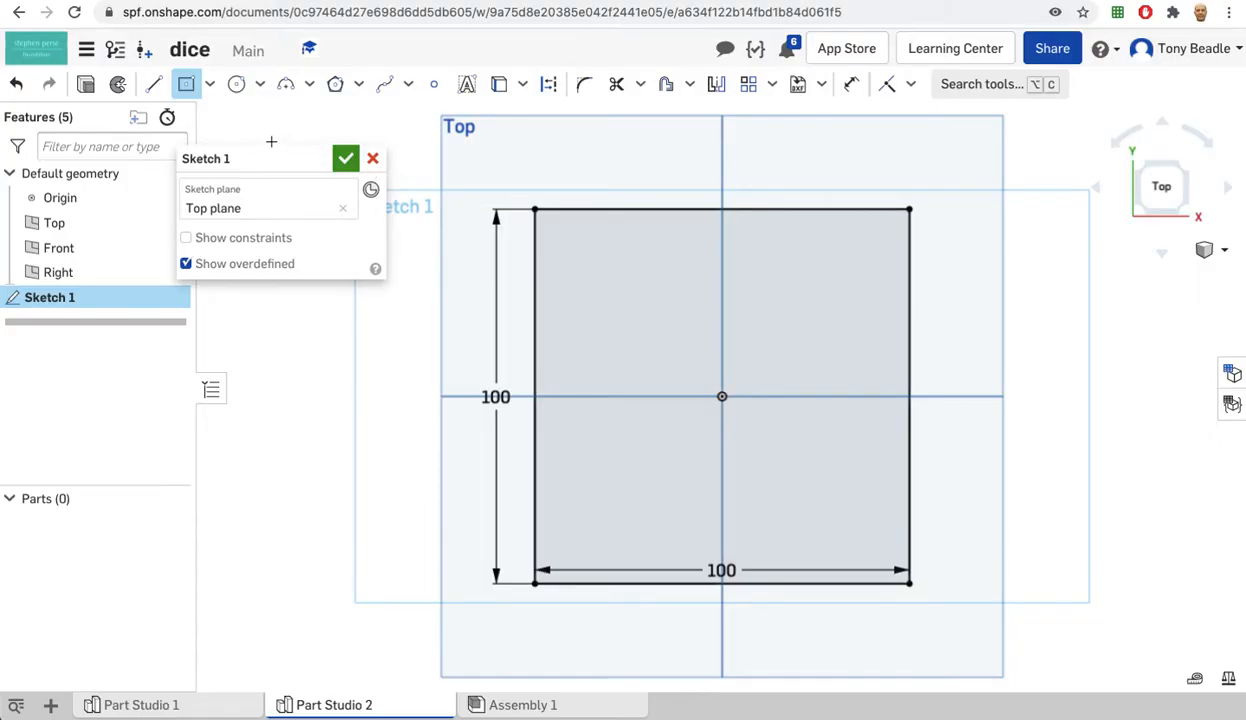
# Step: Extrude the square sketch as a new solid with a blind depth of 100 mm
pyautogui.hotkey('shift', 'e')
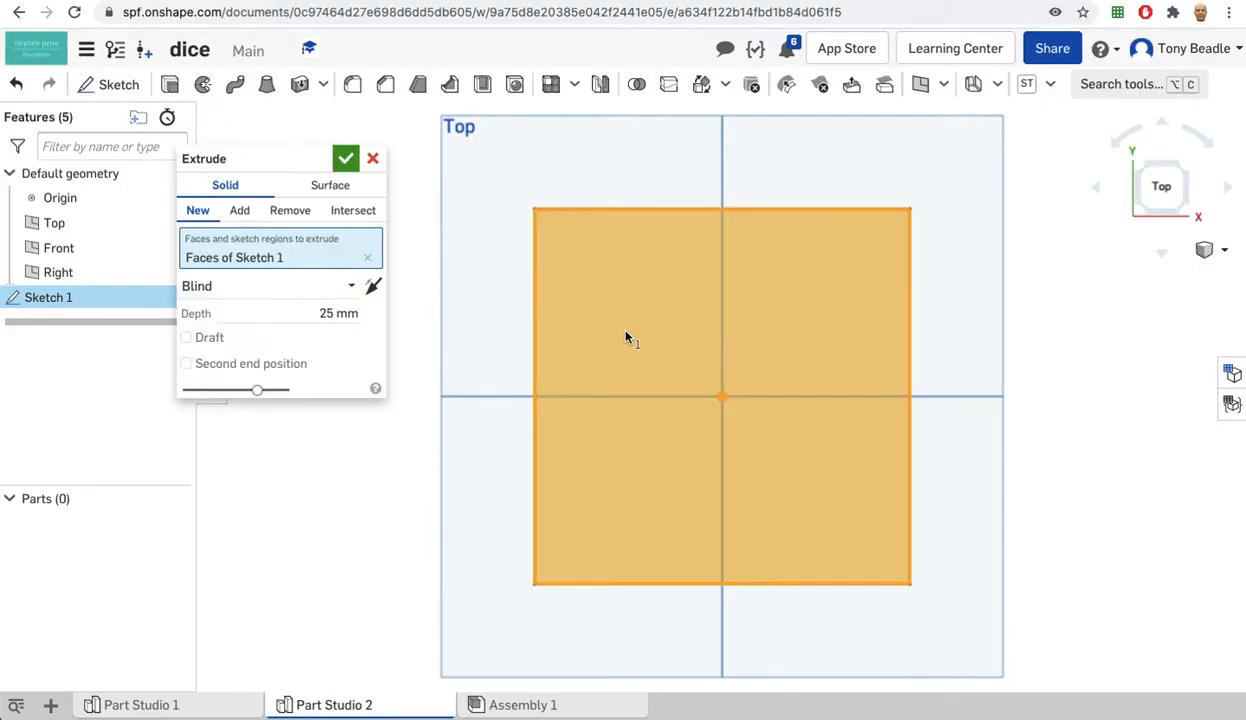
pyautogui.click(333, 312)
pyautogui.write('100')
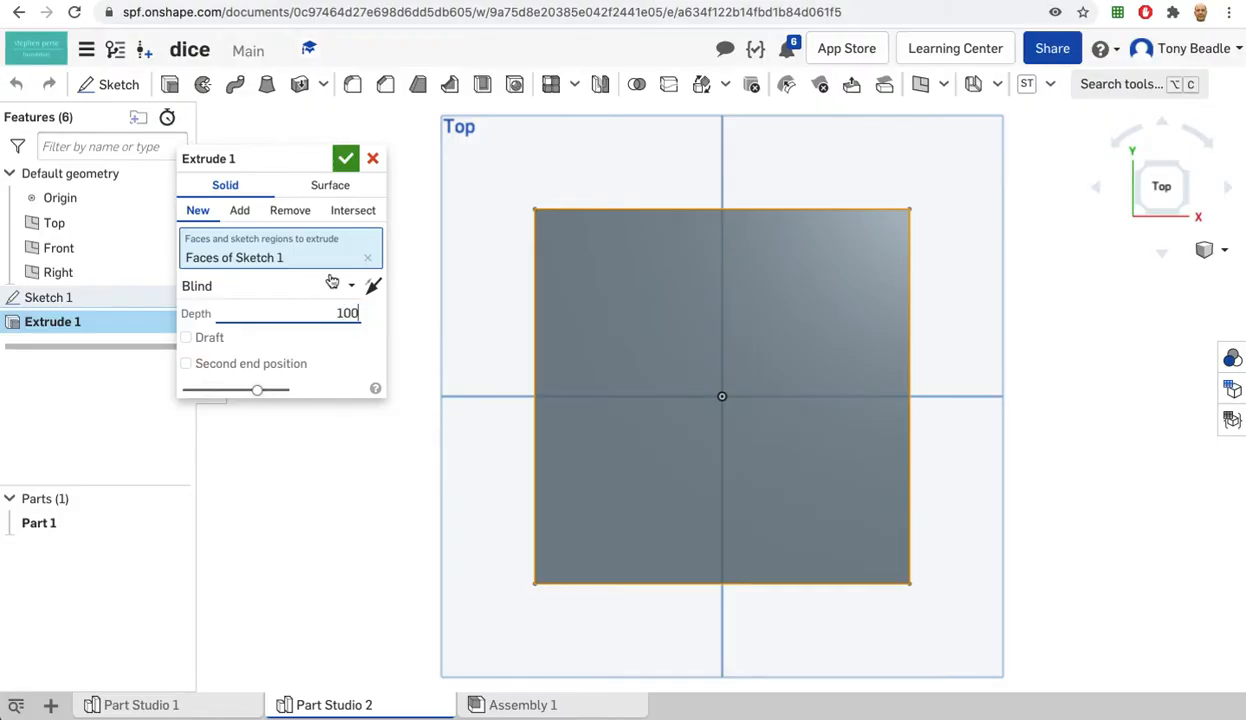
pyautogui.press('Return')
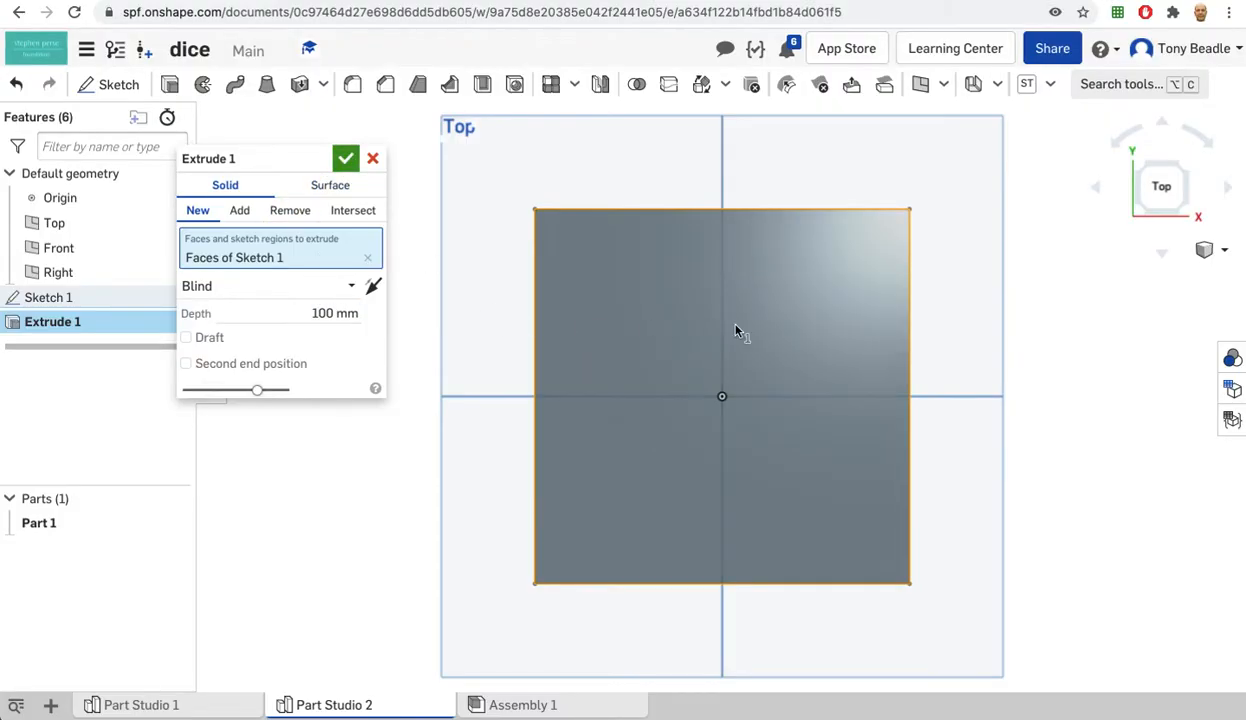
pyautogui.click(345, 160)
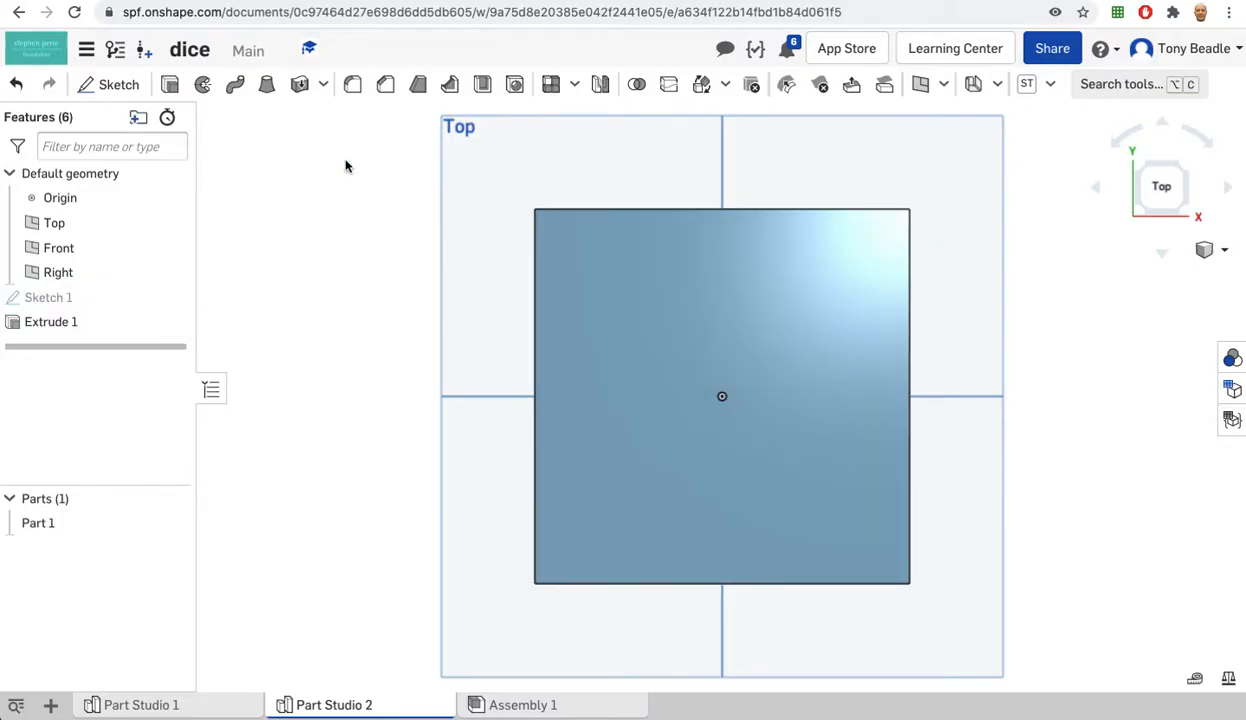
# Step: Start a new sketch on the cube's top face, viewed from above
pyautogui.moveTo(1010, 495); pyautogui.dragTo(977, 435, button='right')
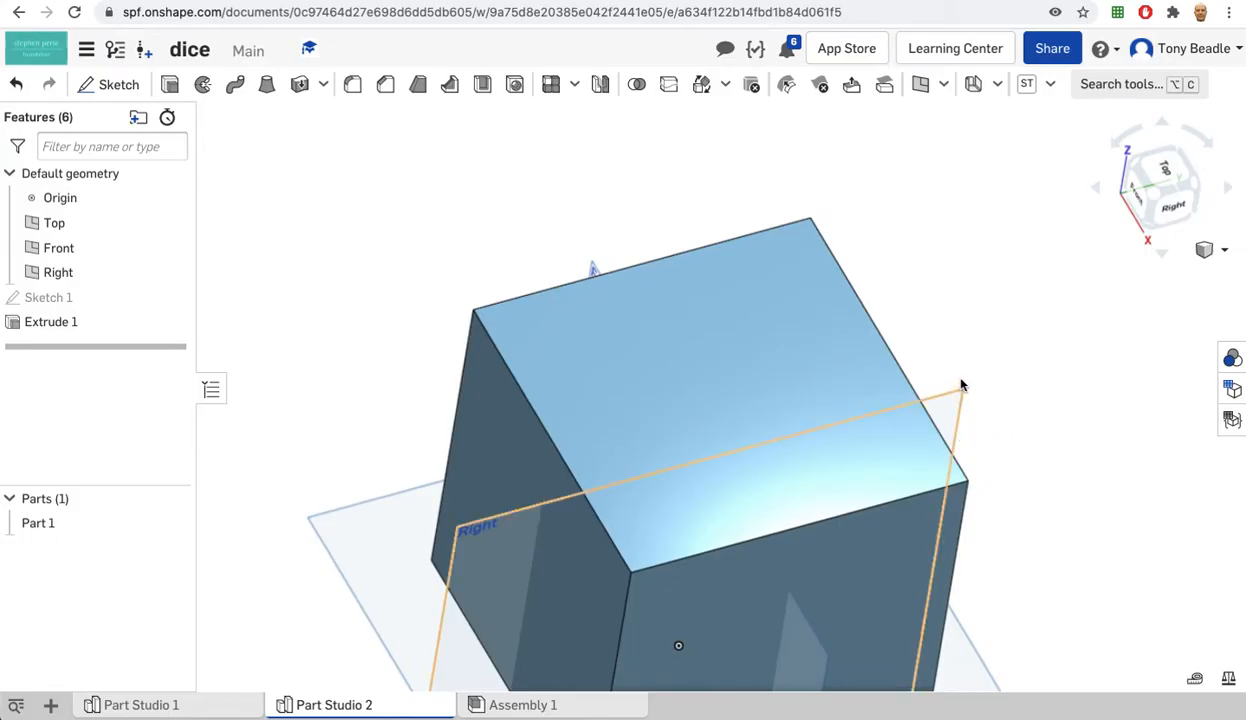
pyautogui.scroll(-2, 922, 258)
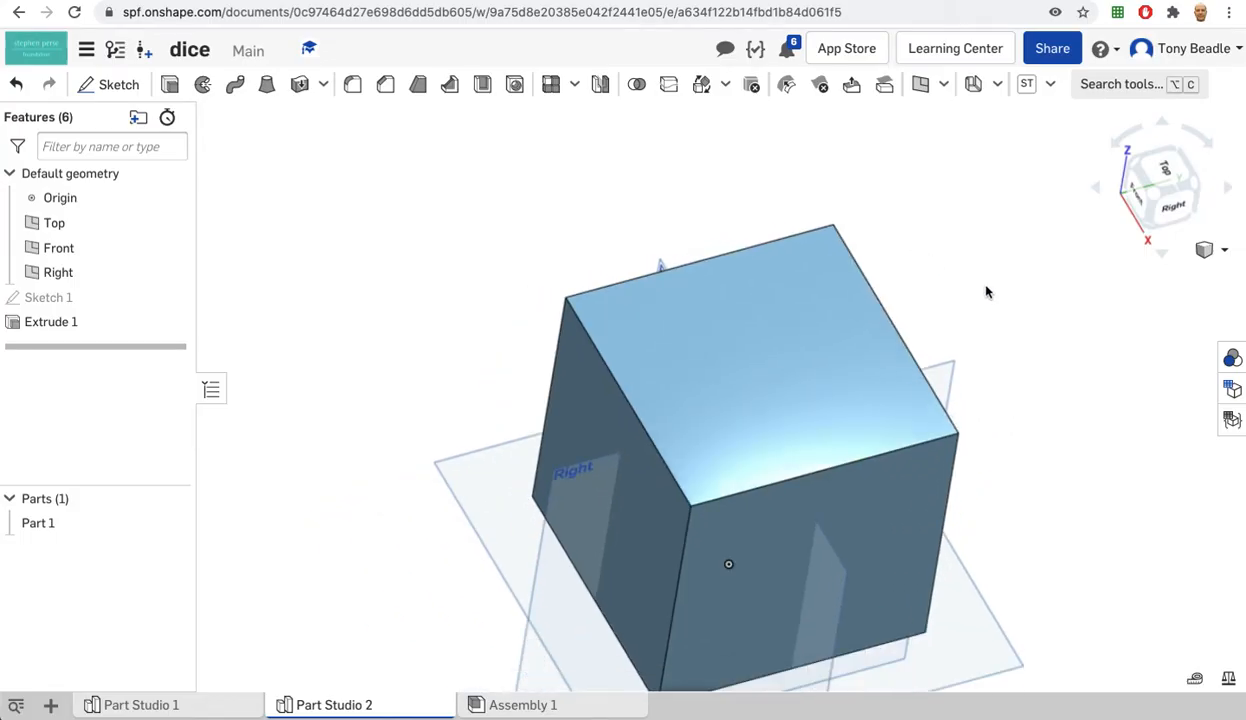
pyautogui.moveTo(996, 284); pyautogui.dragTo(979, 300, button='right')
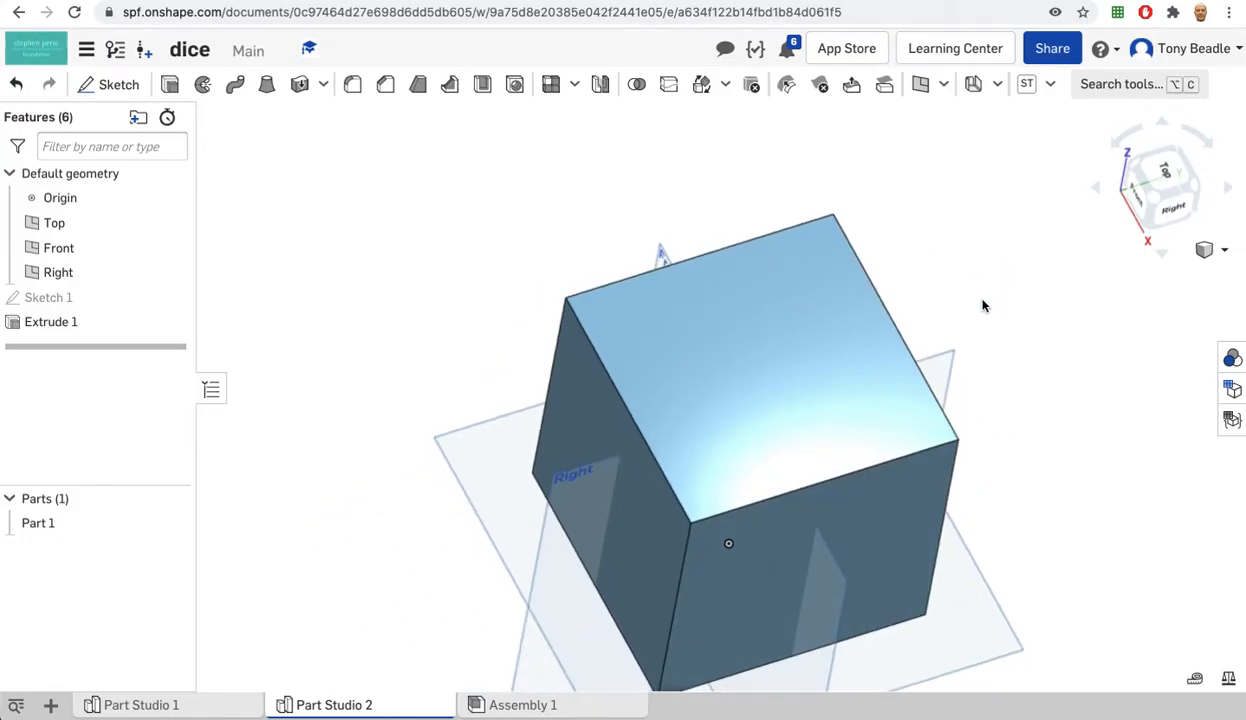
pyautogui.click(787, 375)
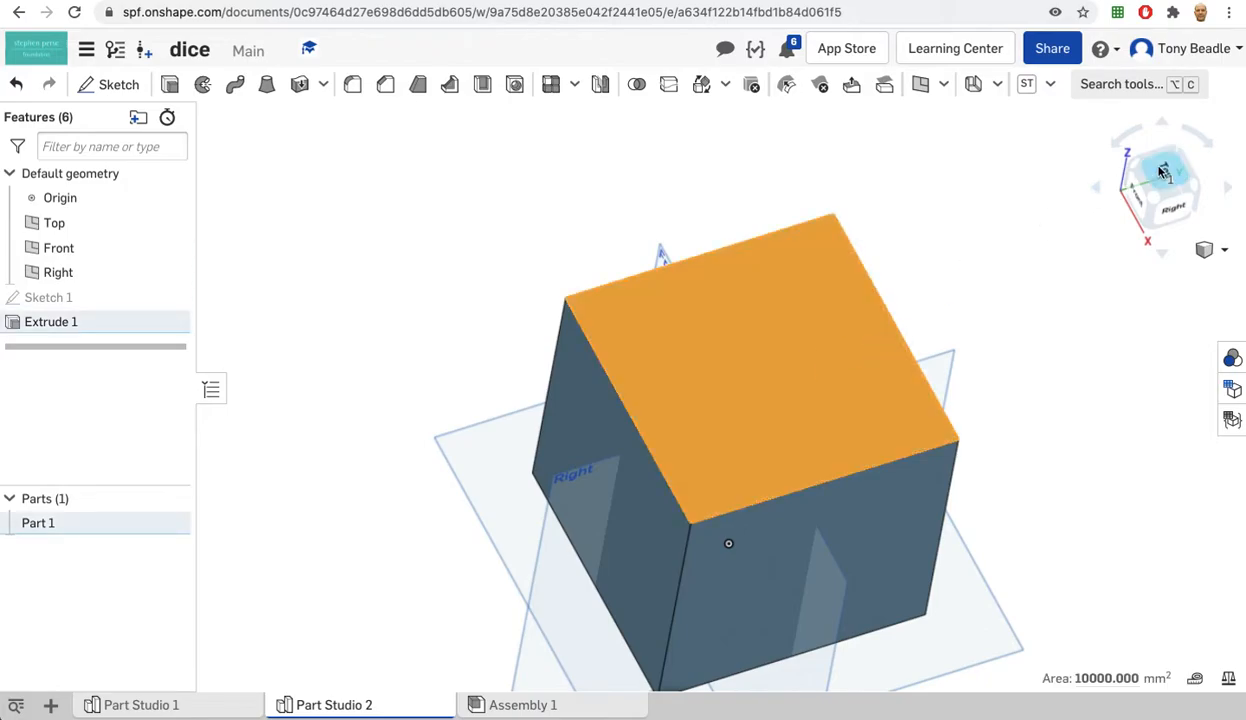
pyautogui.click(1136, 216)
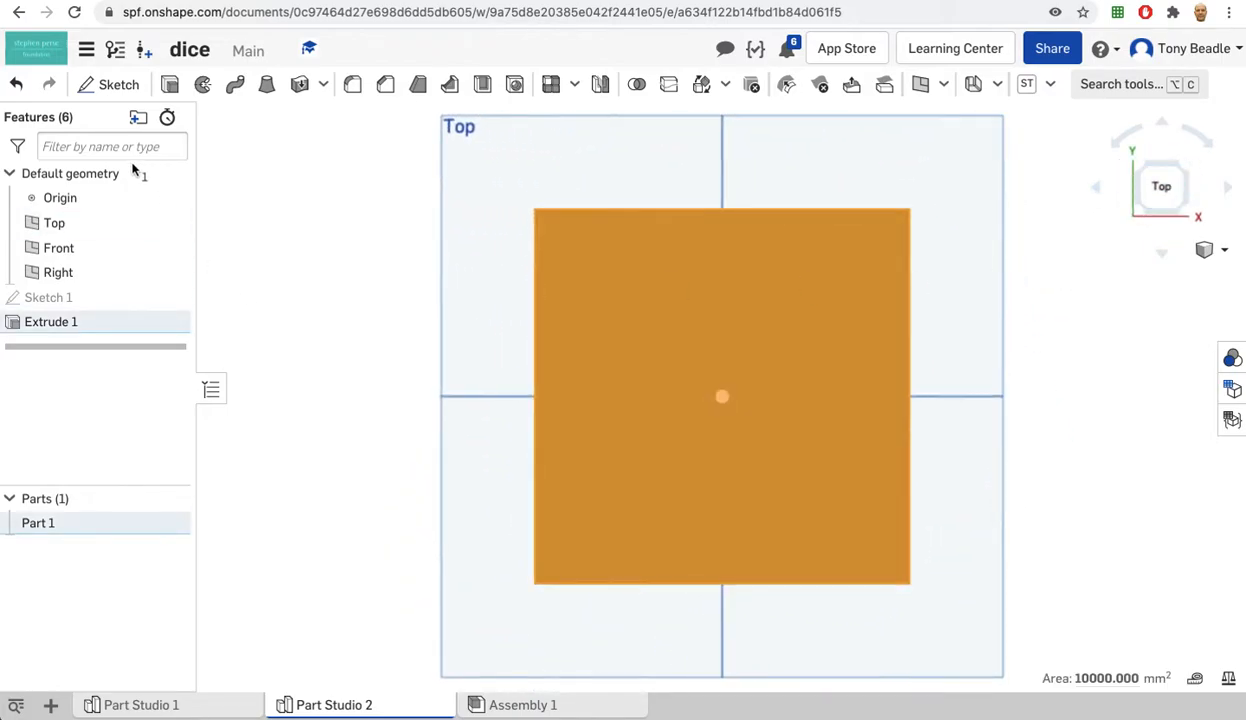
pyautogui.click(110, 84)
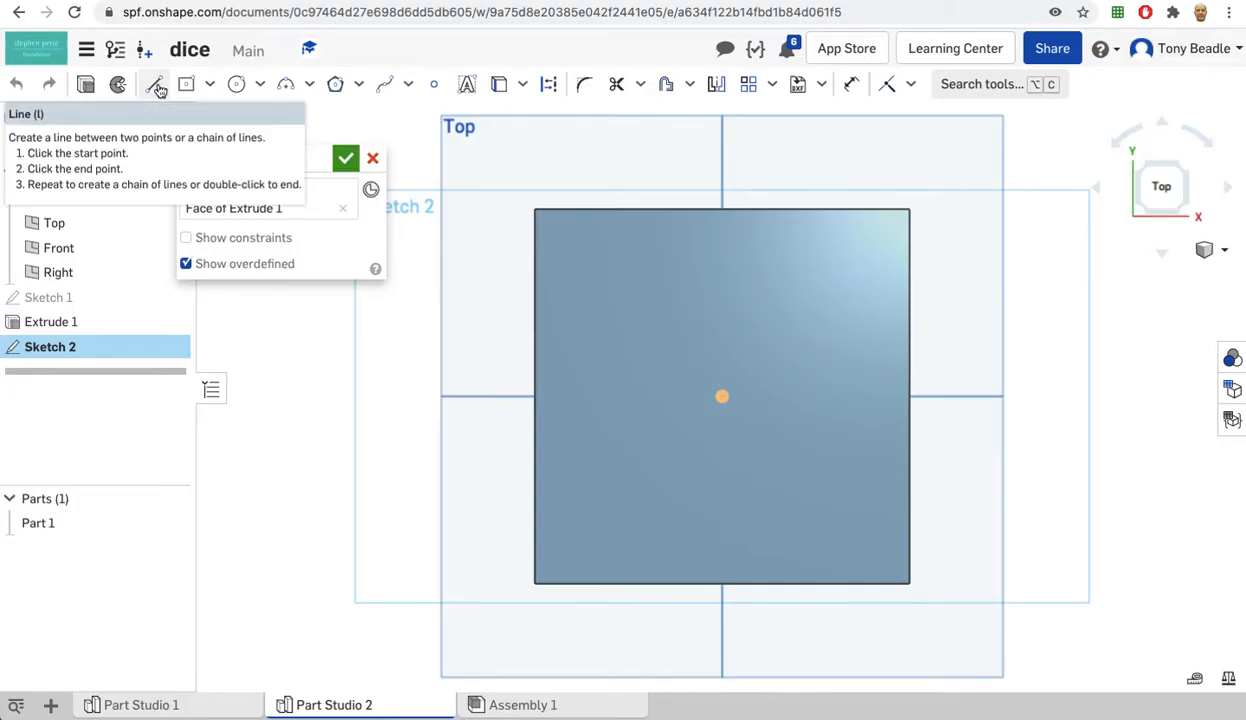
# Step: Draw two diagonal construction lines across the top face, each joining opposite corners of the square
pyautogui.click(156, 88)
pyautogui.click(546, 87)
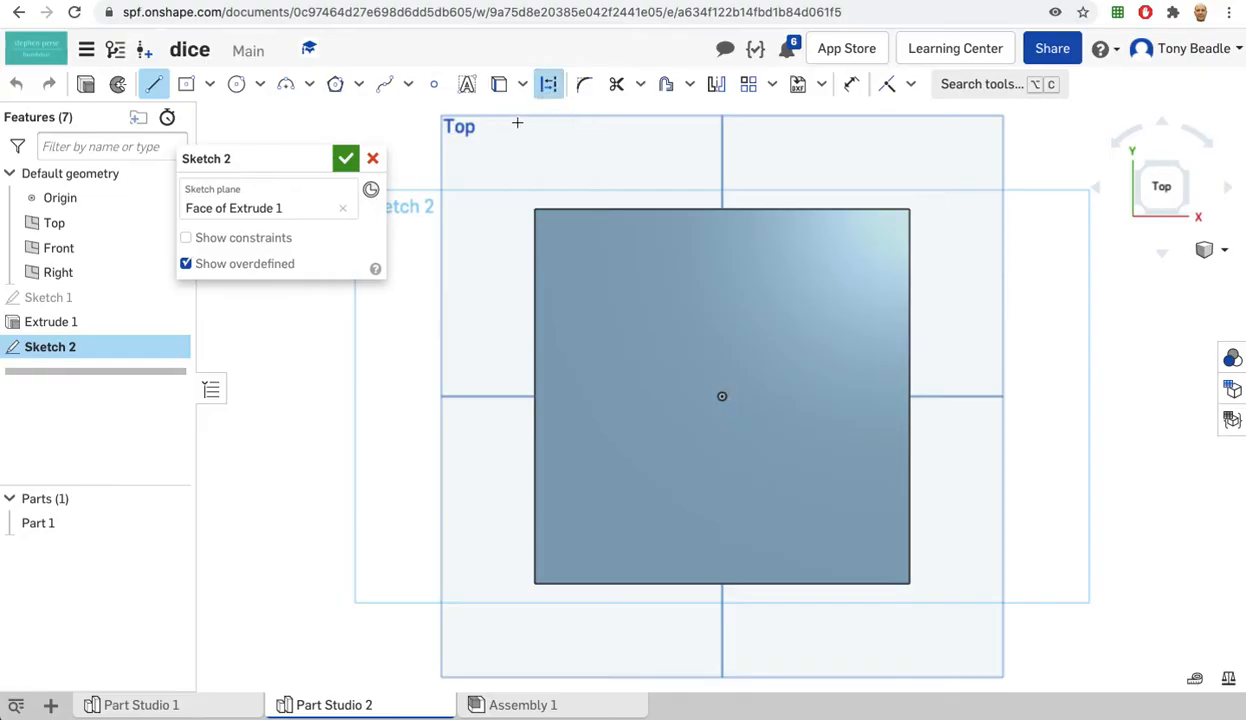
pyautogui.click(907, 212)
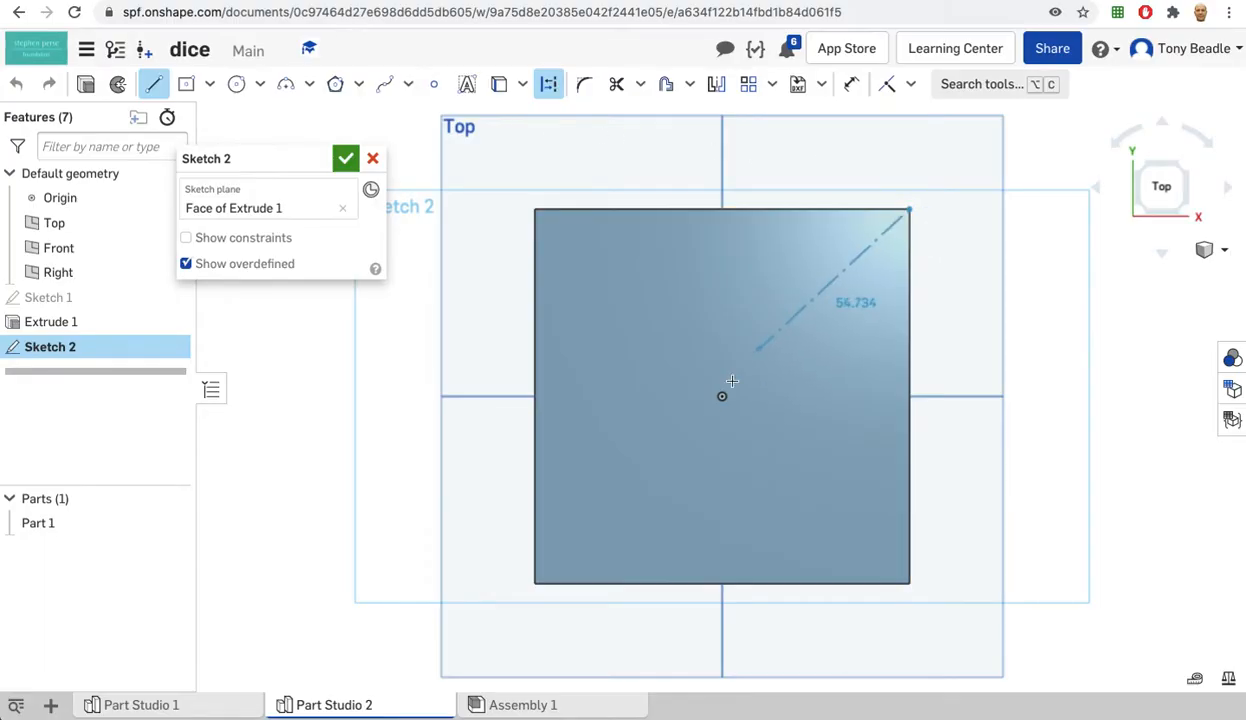
pyautogui.click(535, 584)
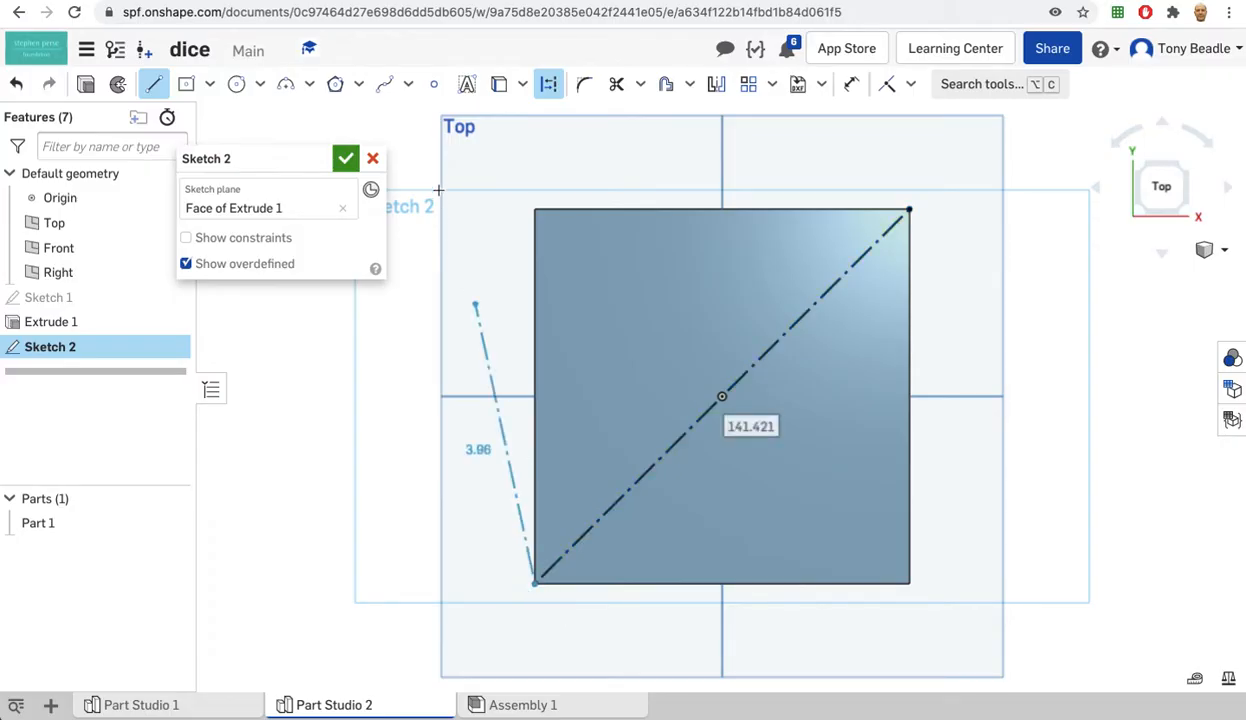
pyautogui.press('Escape')
pyautogui.click(153, 84)
pyautogui.click(548, 84)
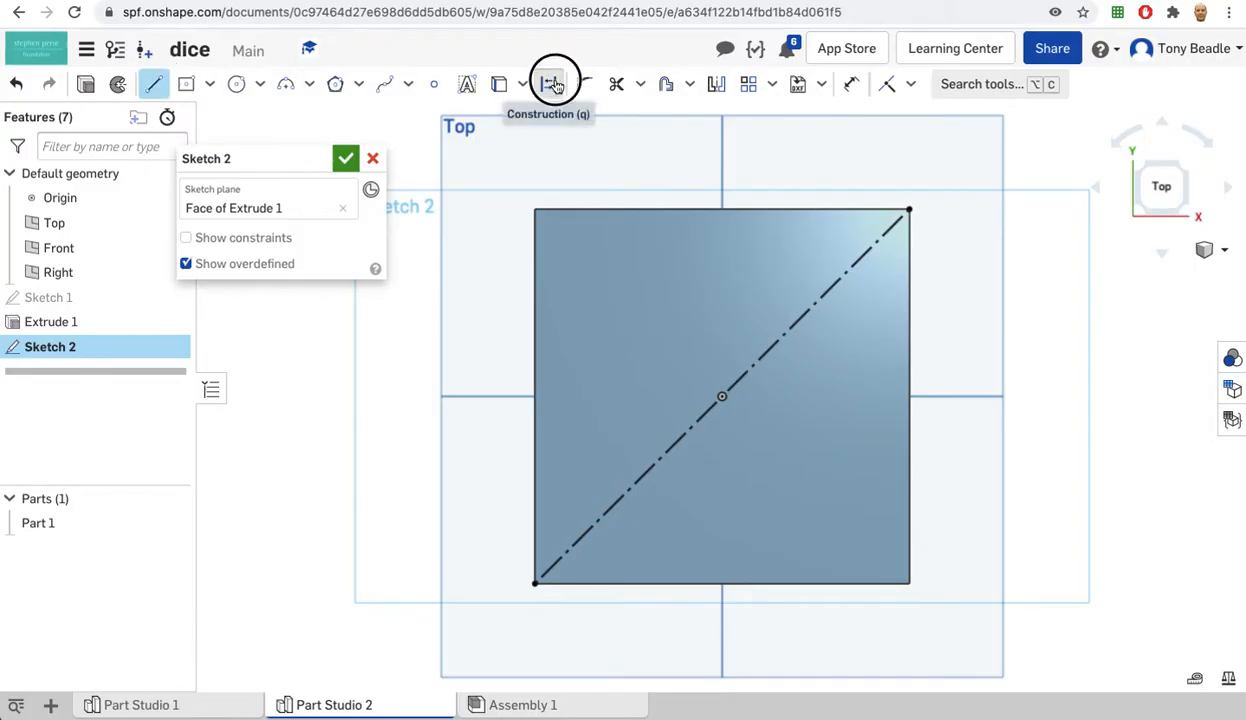
pyautogui.click(535, 210)
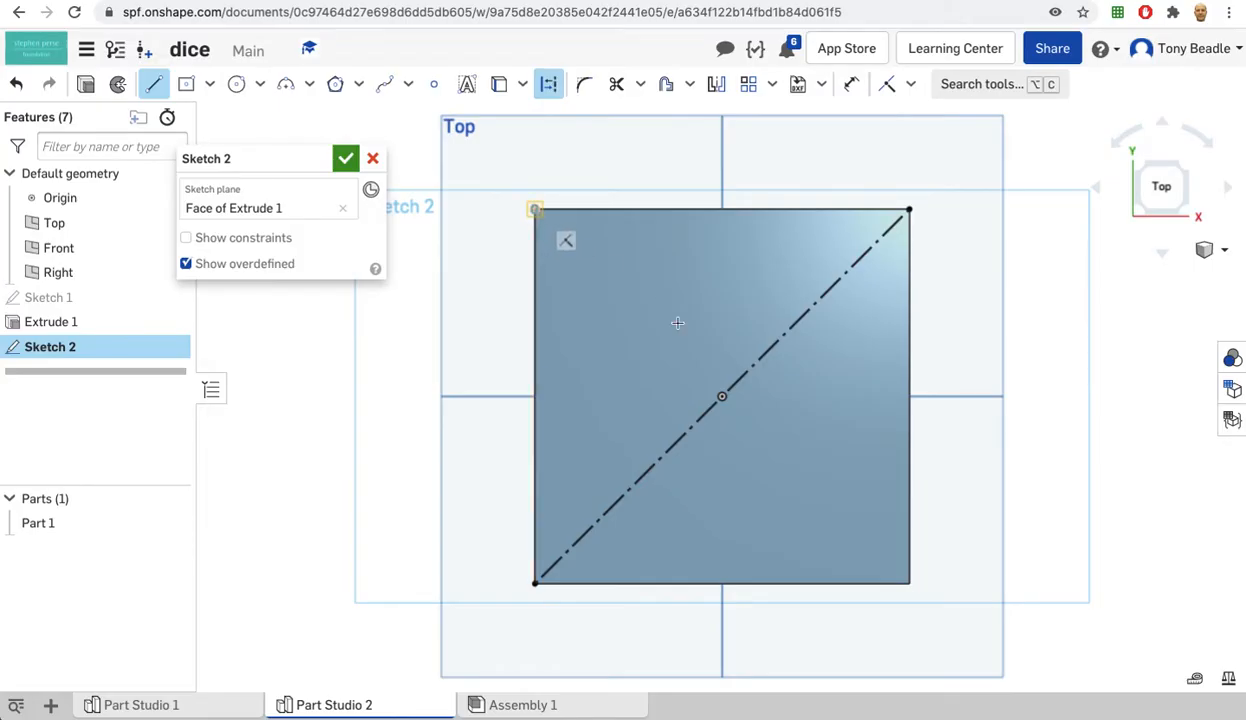
pyautogui.click(908, 582)
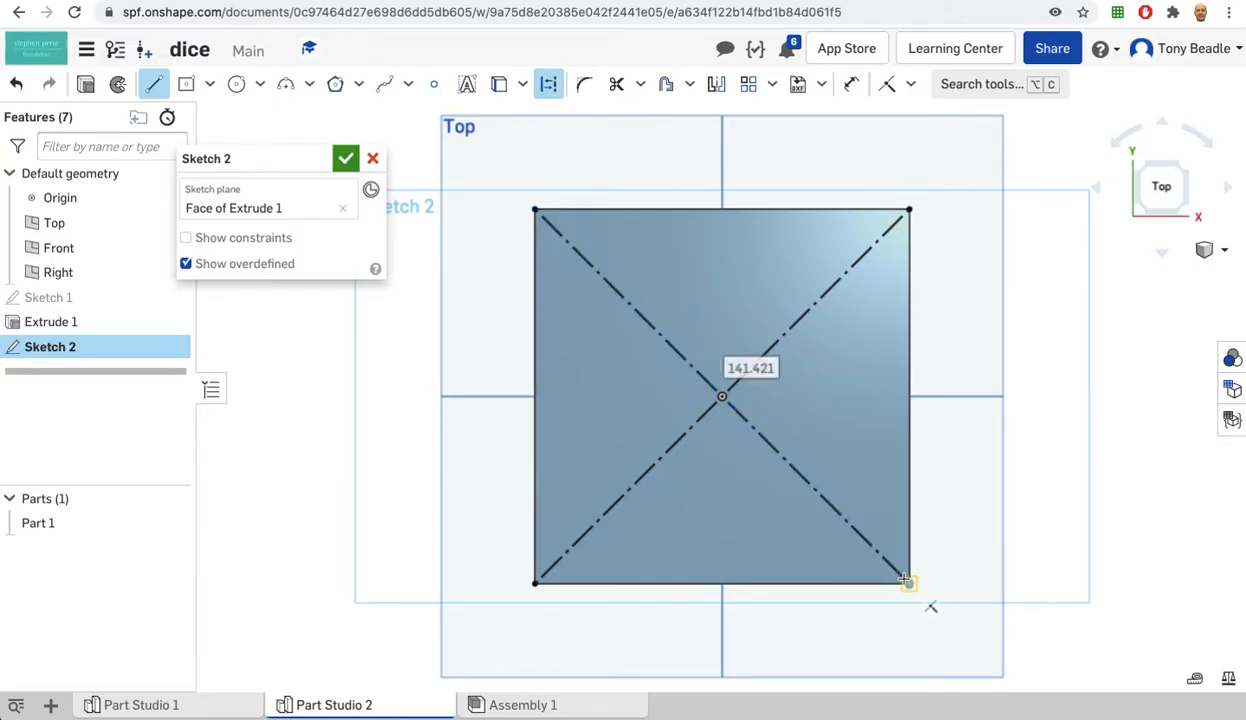
pyautogui.press('Escape')
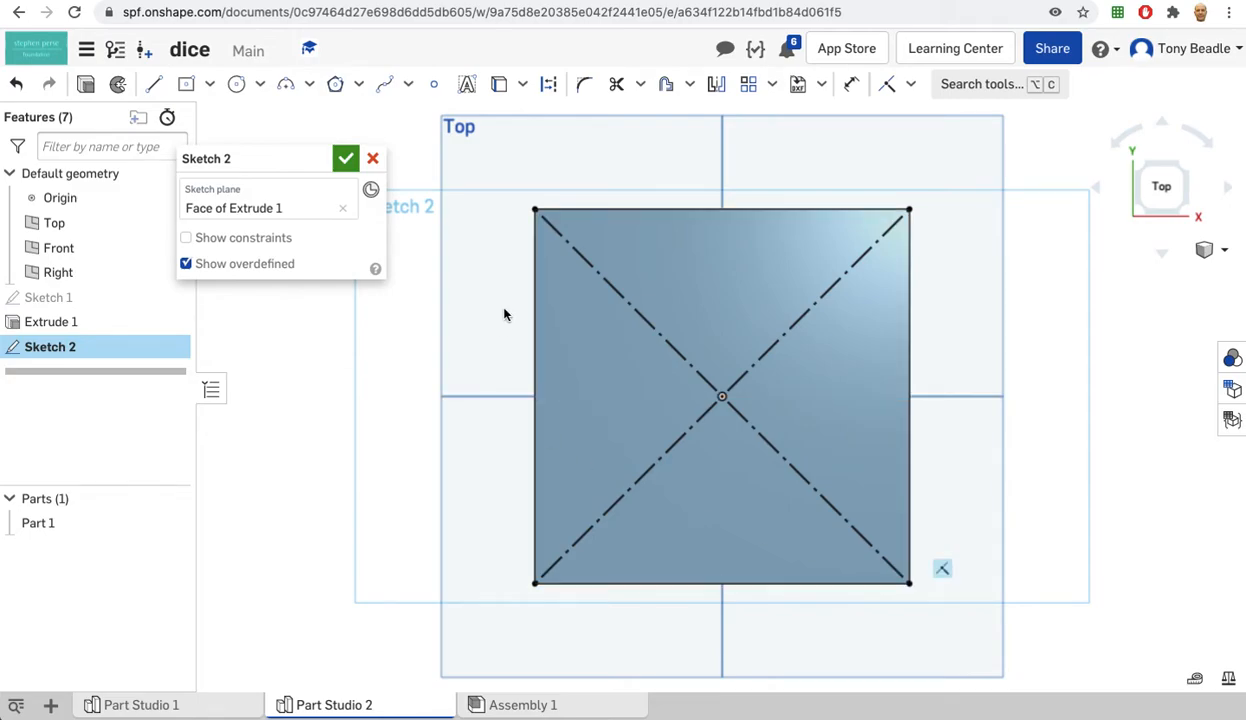
# Step: Sketch a 25 mm diameter circle at the center of the face, where the diagonals cross
pyautogui.click(237, 86)
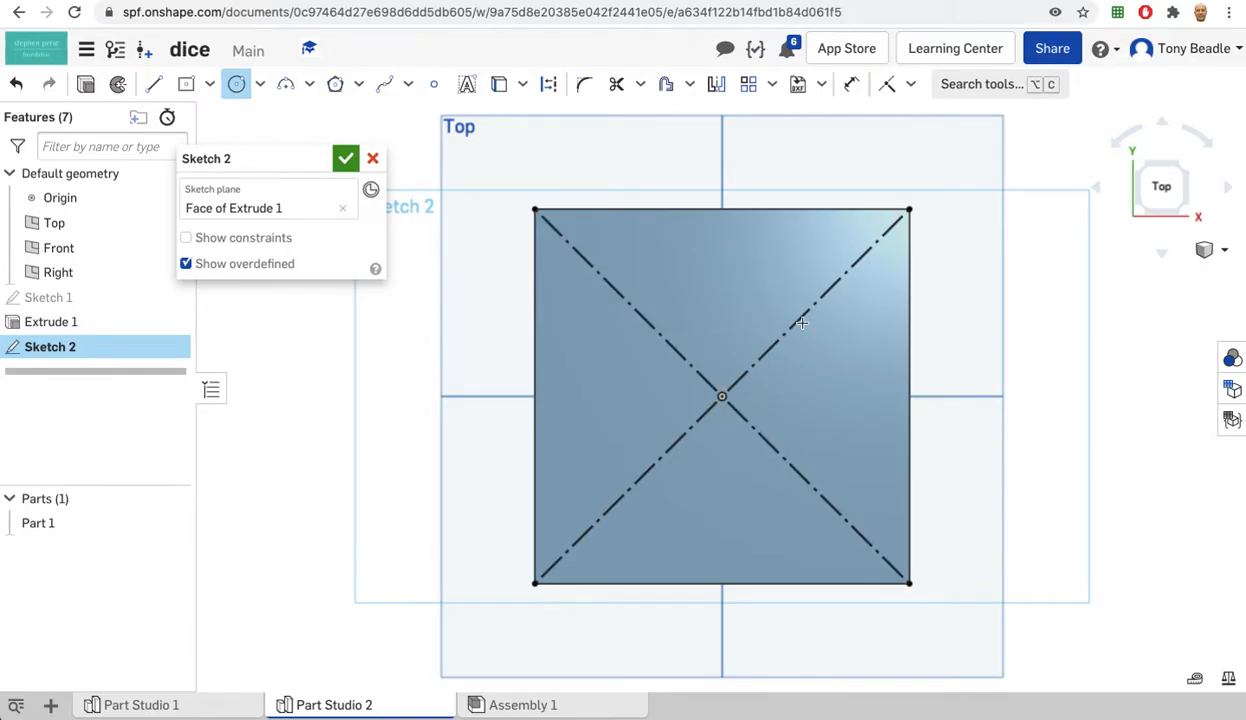
pyautogui.click(722, 396)
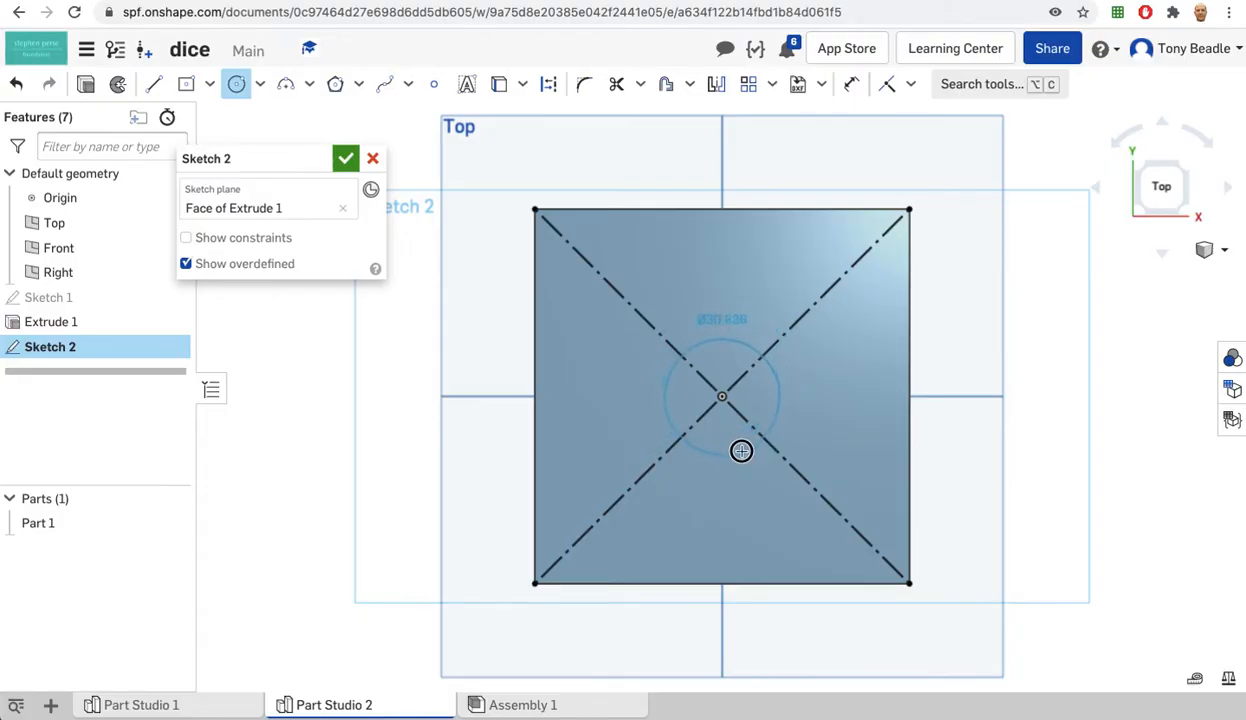
pyautogui.click(741, 451)
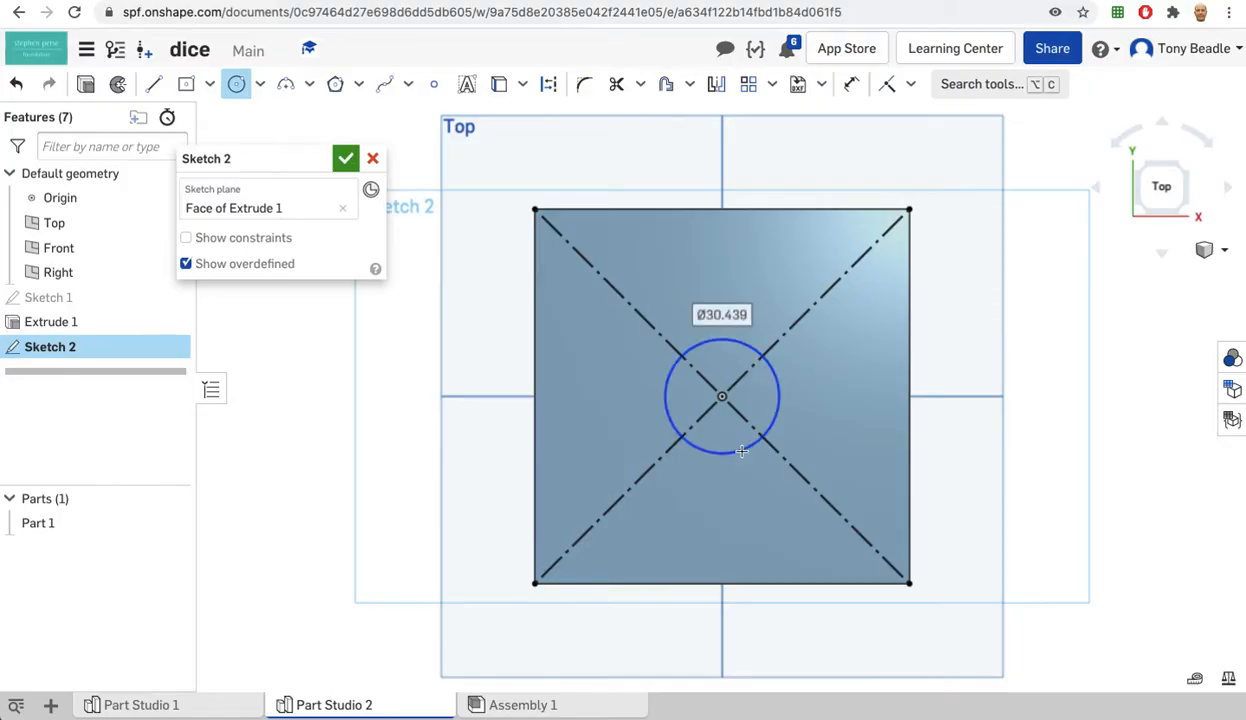
pyautogui.write('25')
pyautogui.press('Return')
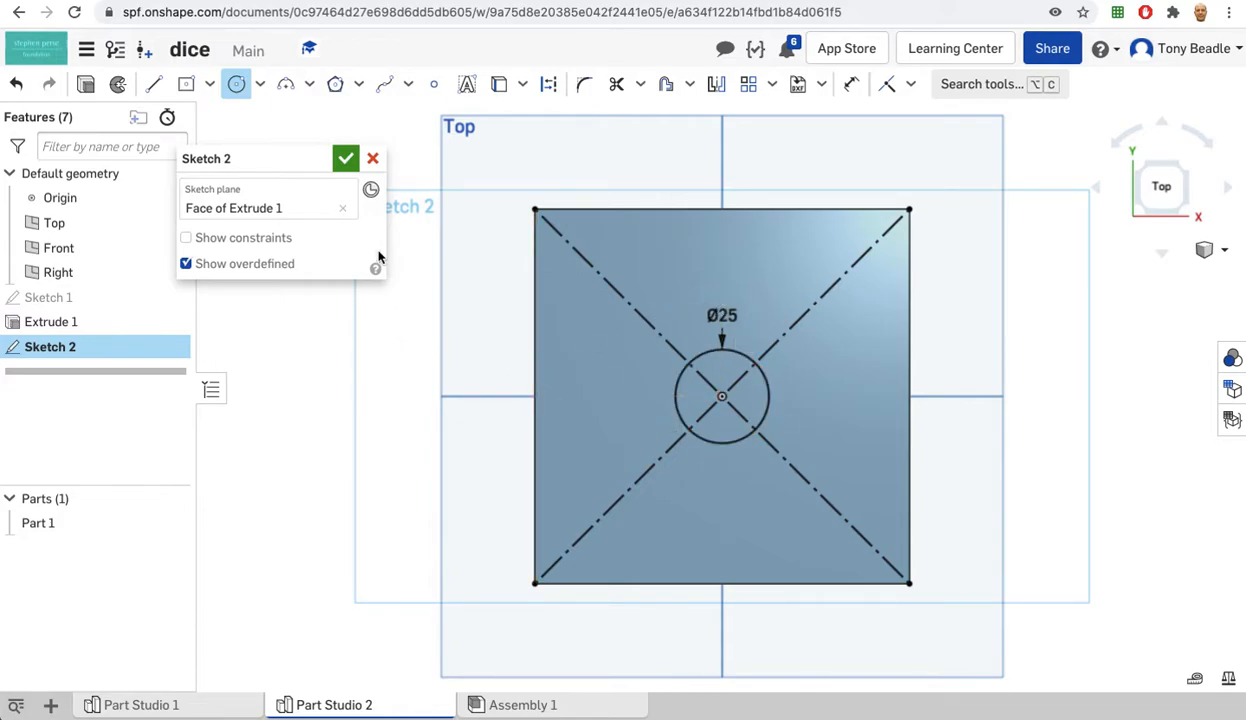
# Step: Sketch four circles about 22 to 24 mm in diameter, one centered on each diagonal arm between the middle circle and a corner
pyautogui.click(612, 287)
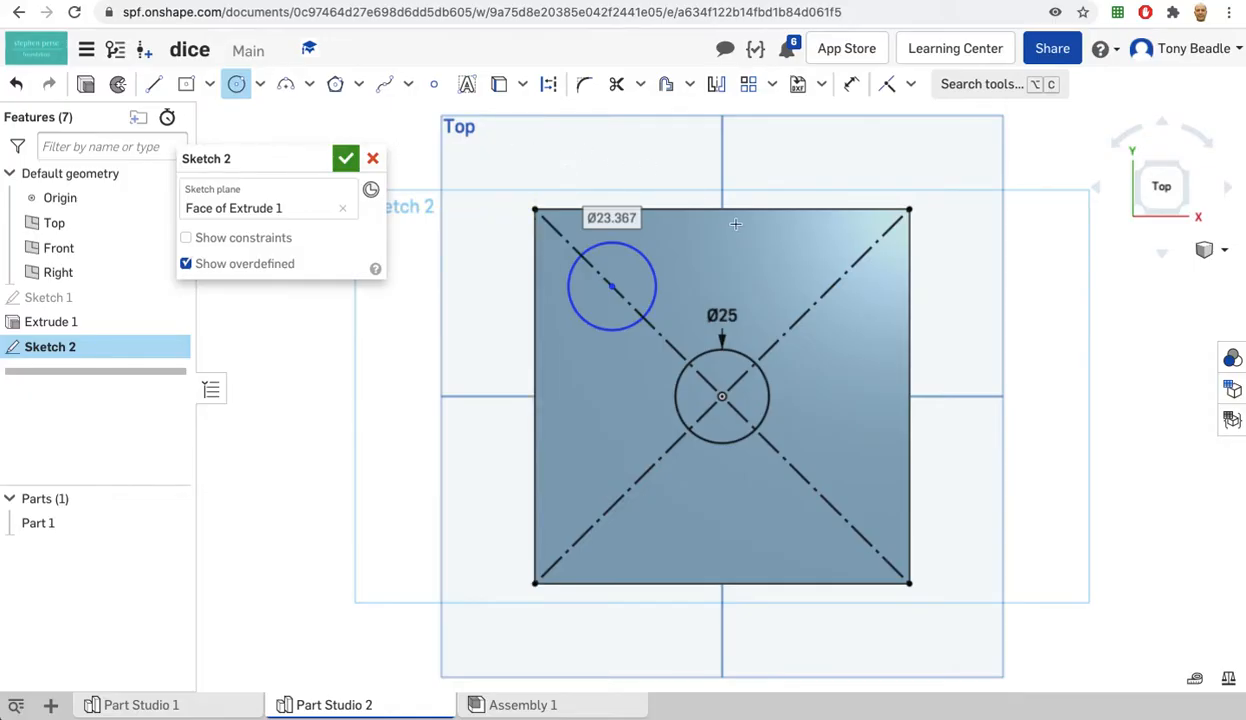
pyautogui.click(829, 289)
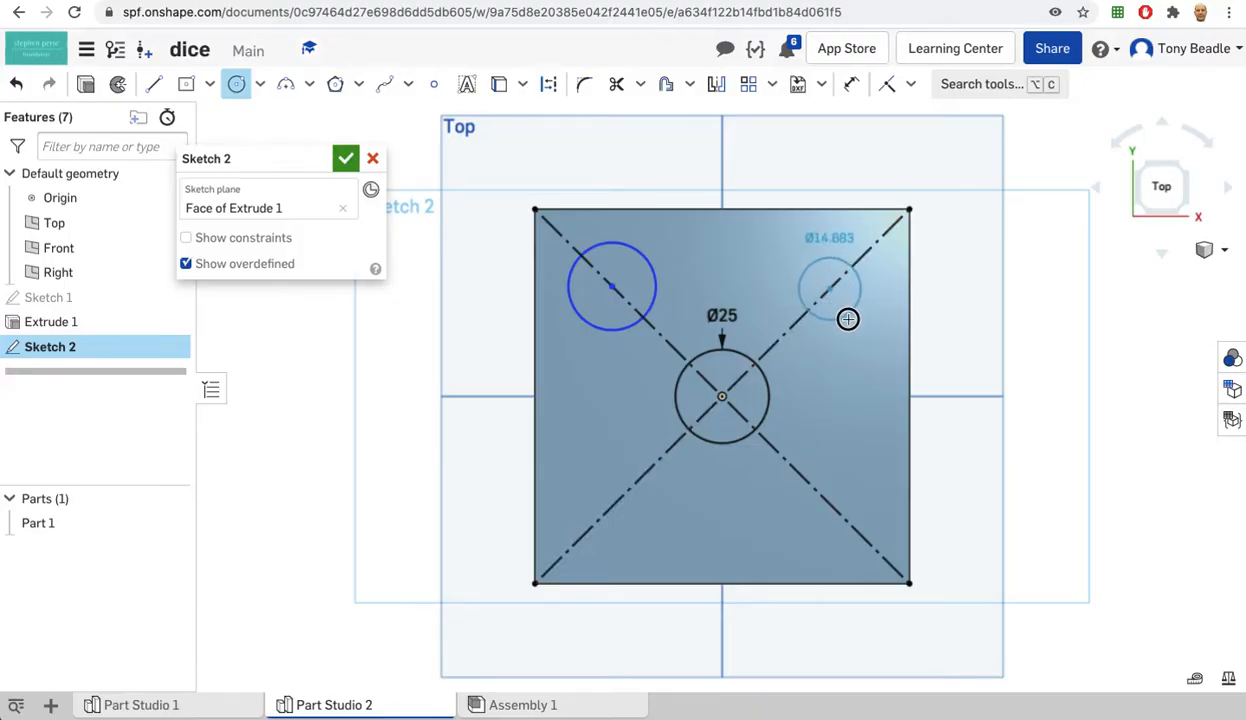
pyautogui.click(850, 325)
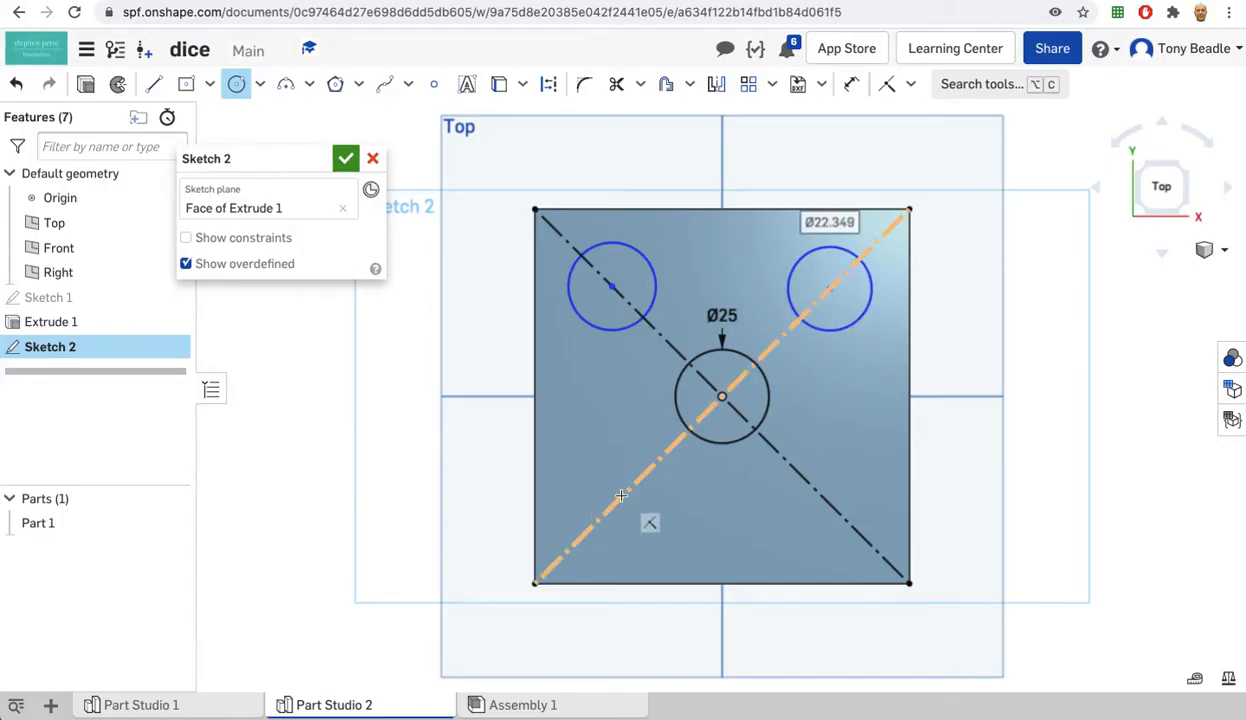
pyautogui.click(636, 544)
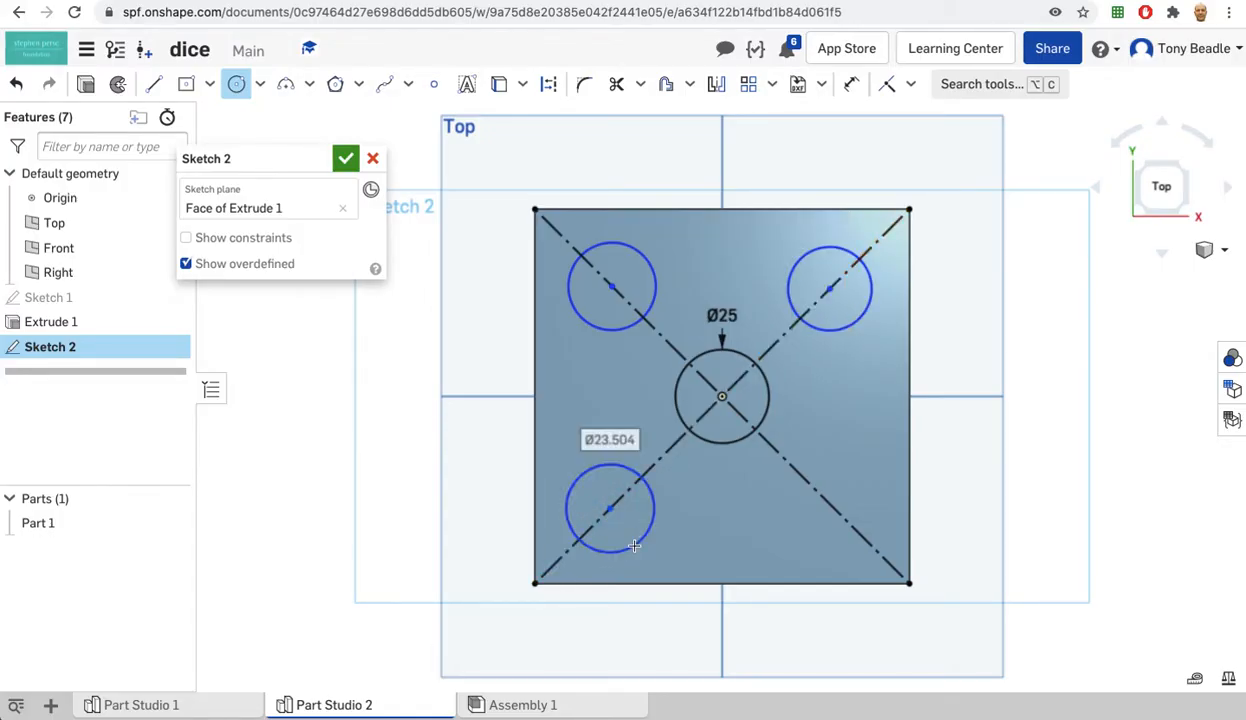
pyautogui.click(820, 494)
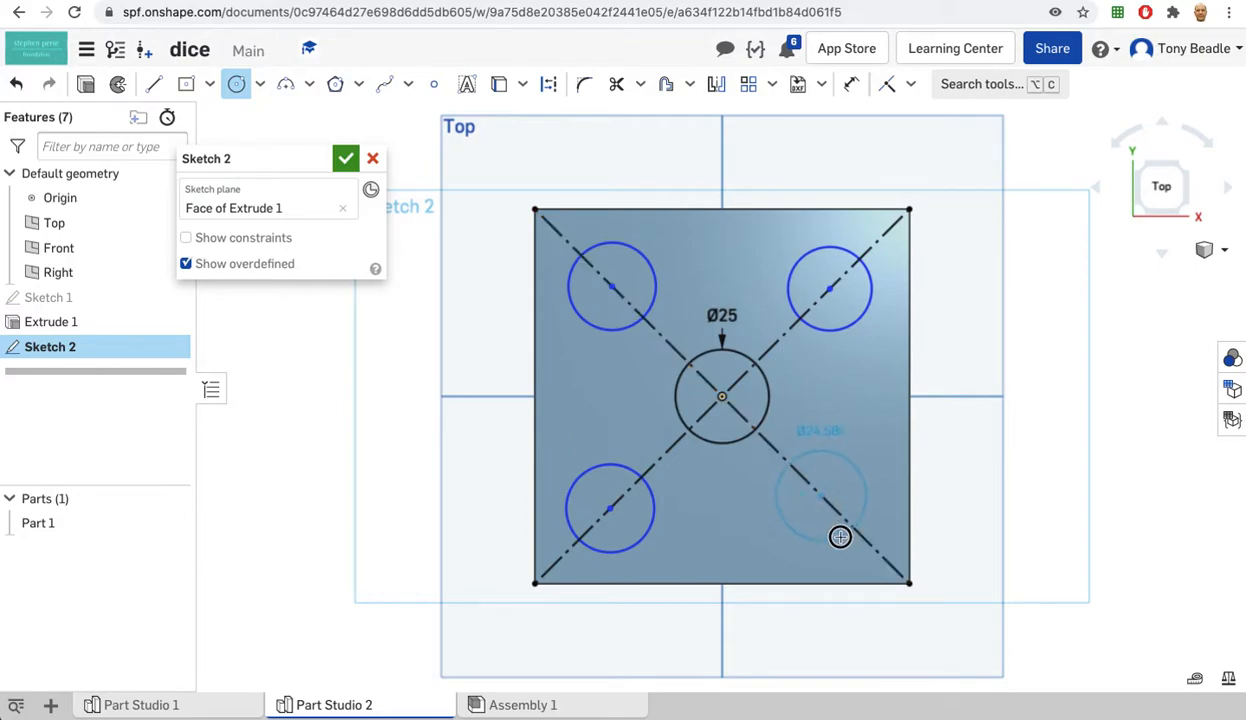
pyautogui.click(838, 535)
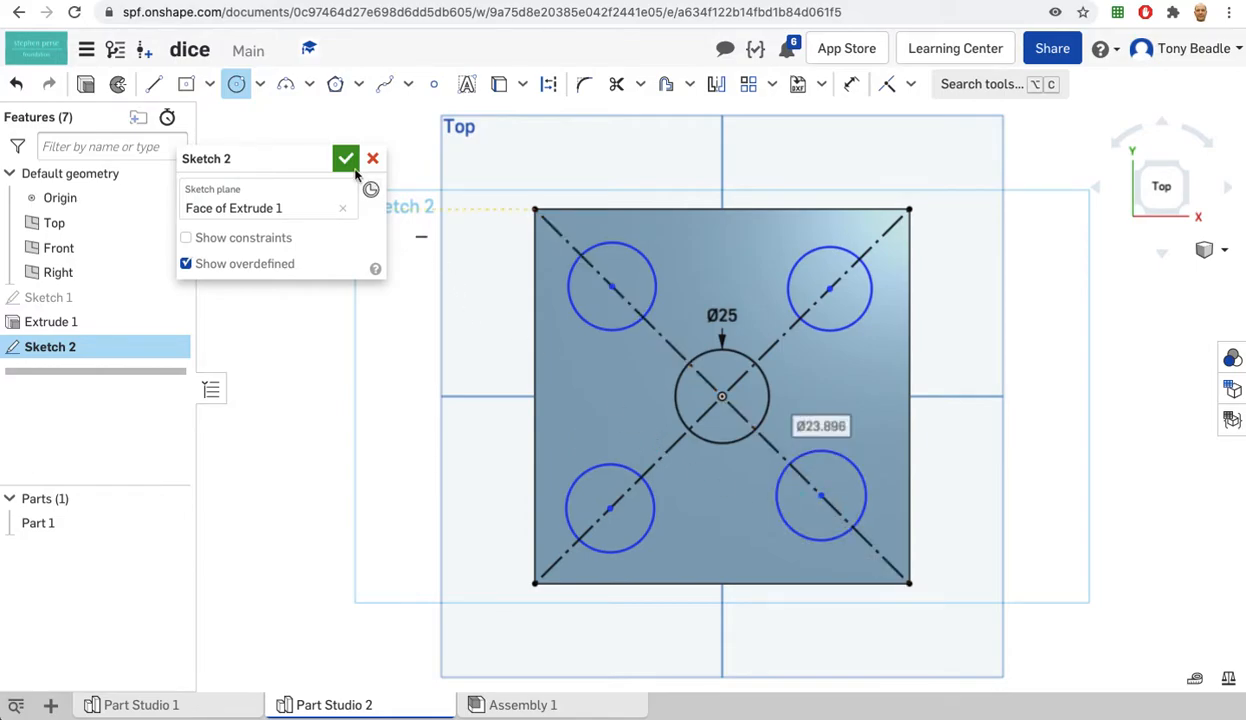
# Step: Apply Equal constraints to match the upper-left circle to the 25 mm center circle and the upper-right circle to the upper-left one
pyautogui.click(243, 87)
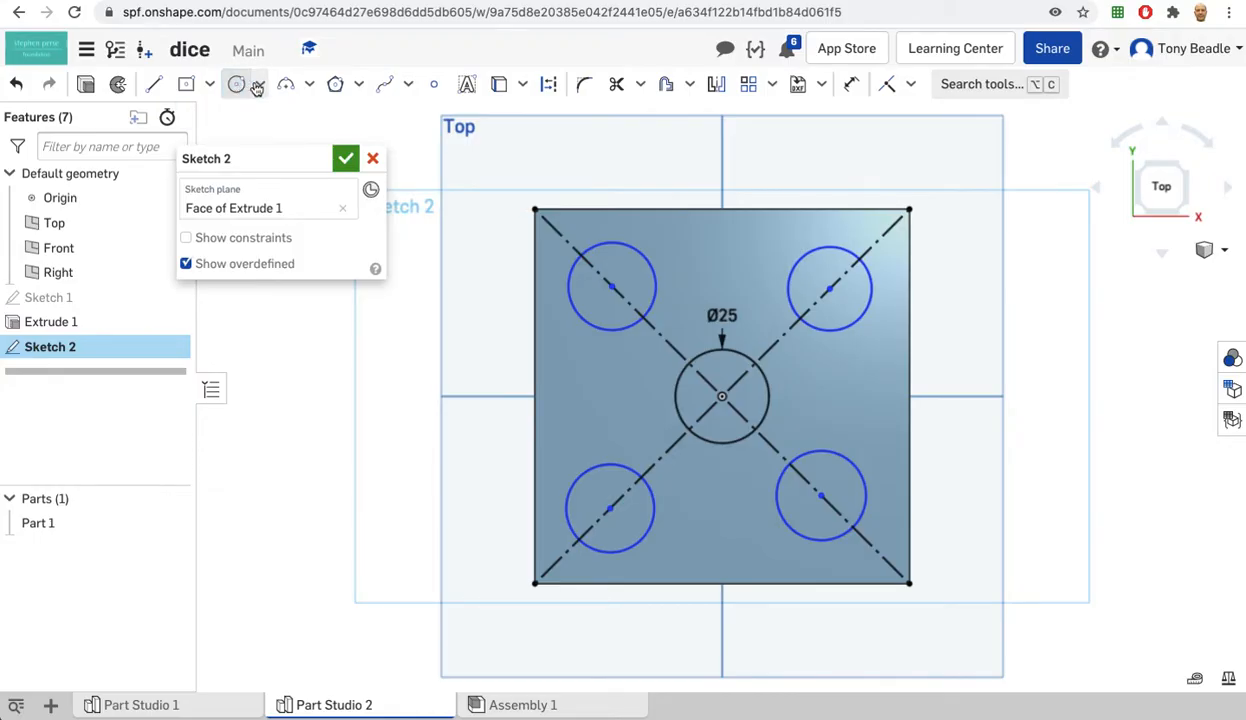
pyautogui.click(910, 85)
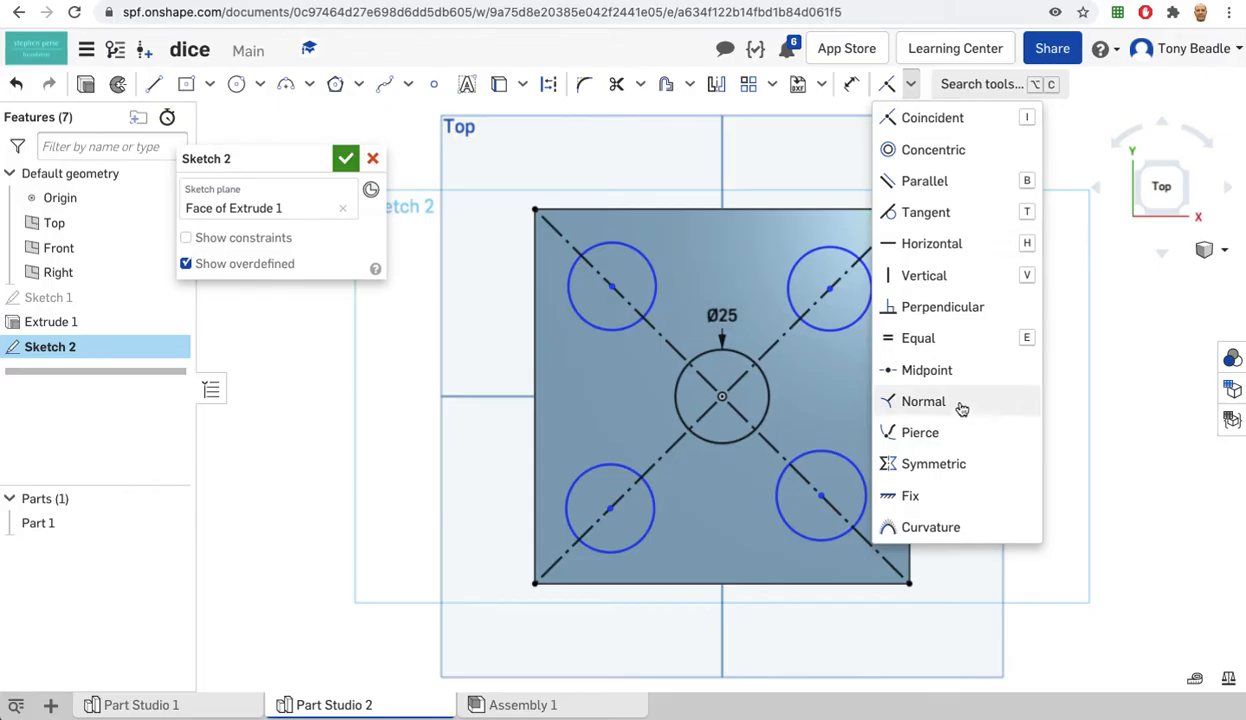
pyautogui.click(930, 338)
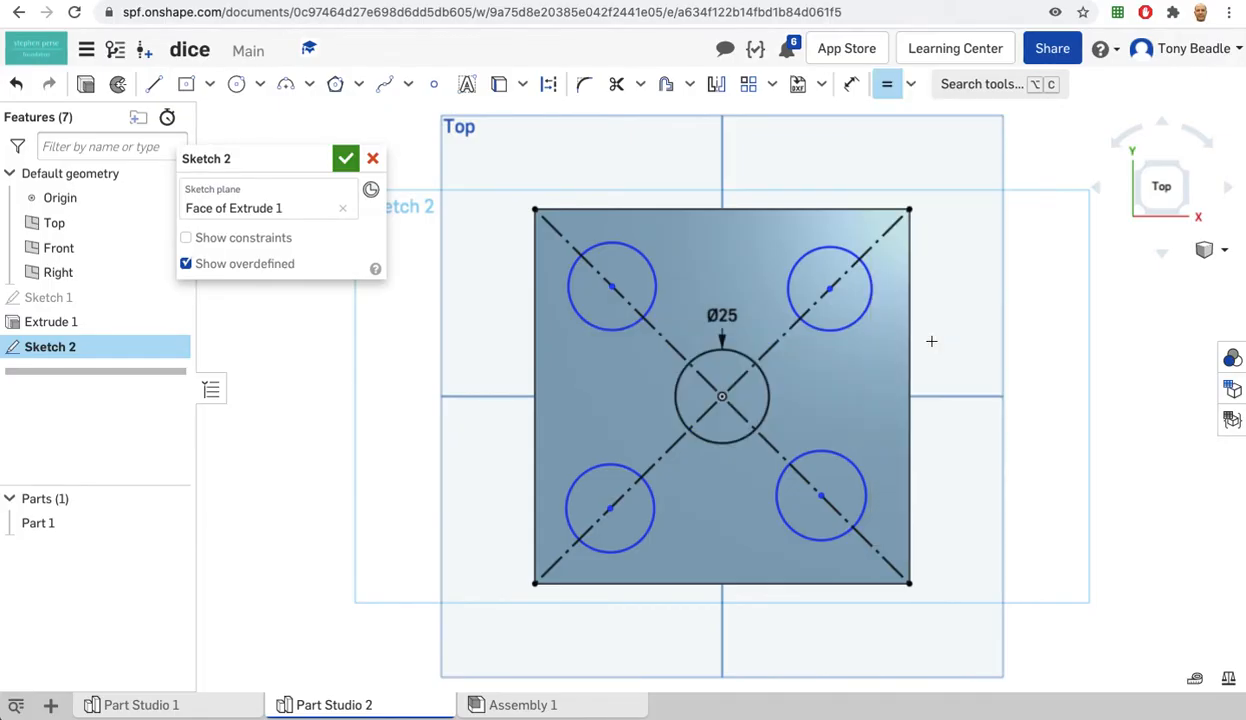
pyautogui.click(589, 327)
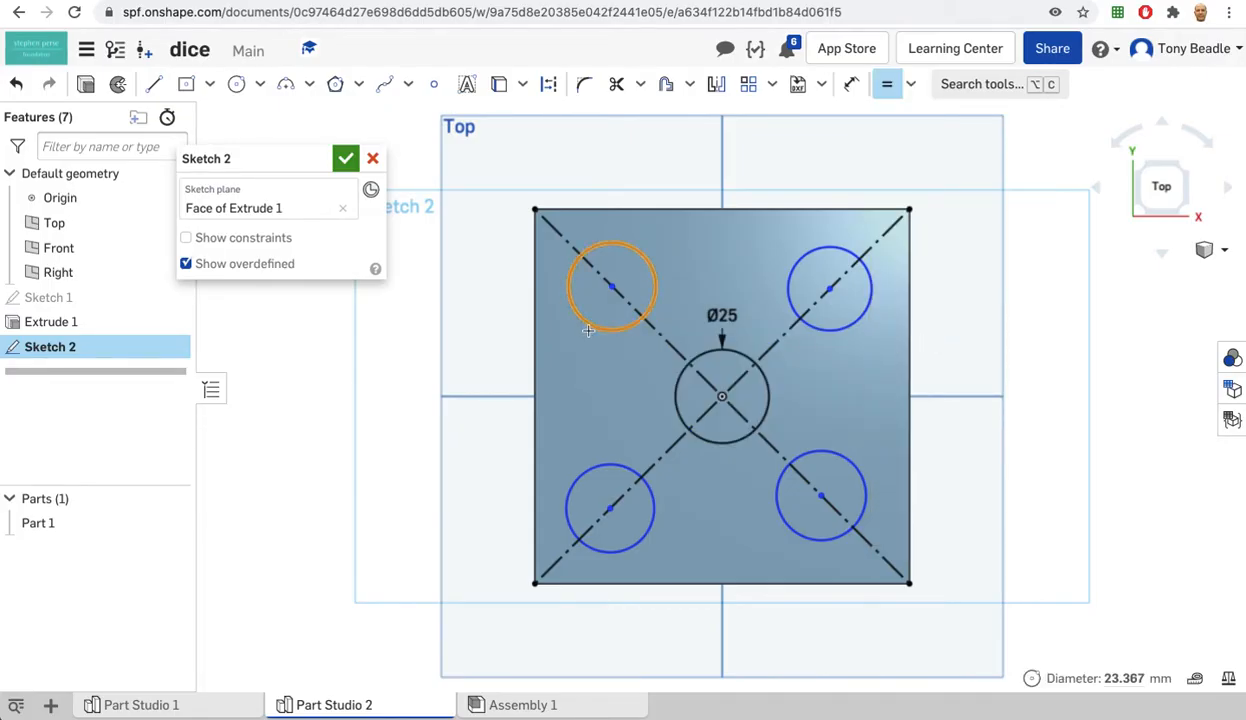
pyautogui.click(676, 386)
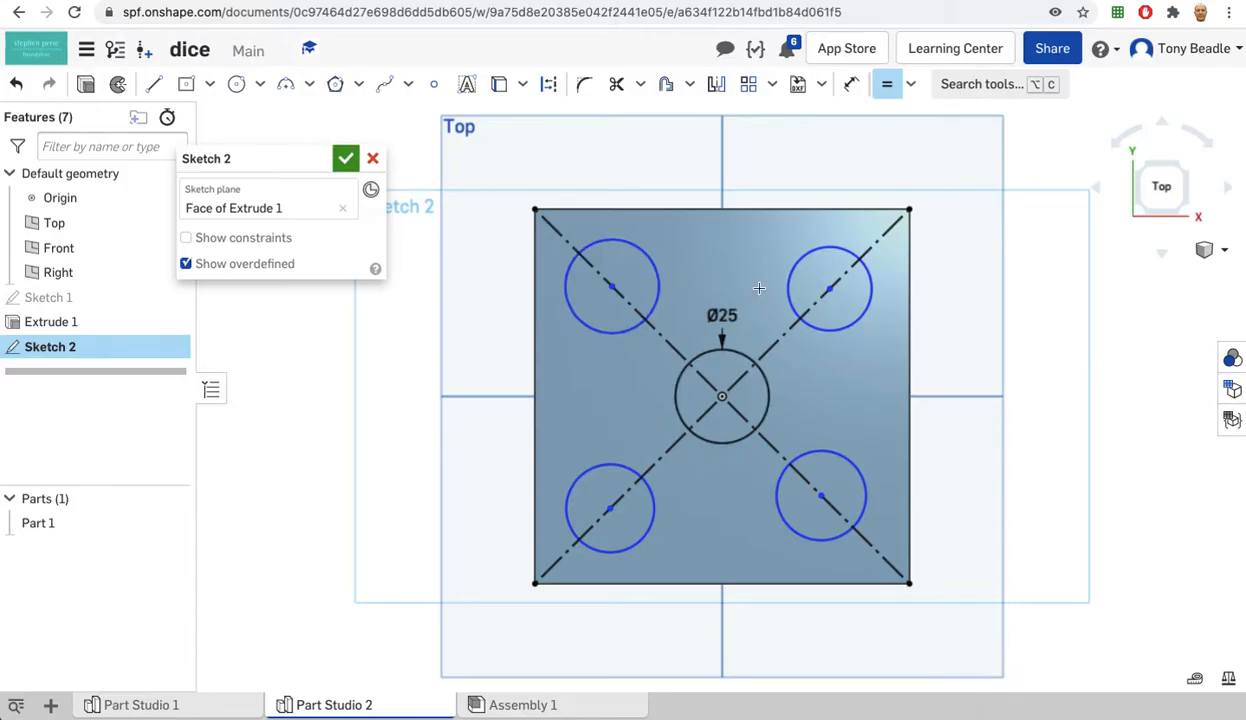
pyautogui.click(601, 322)
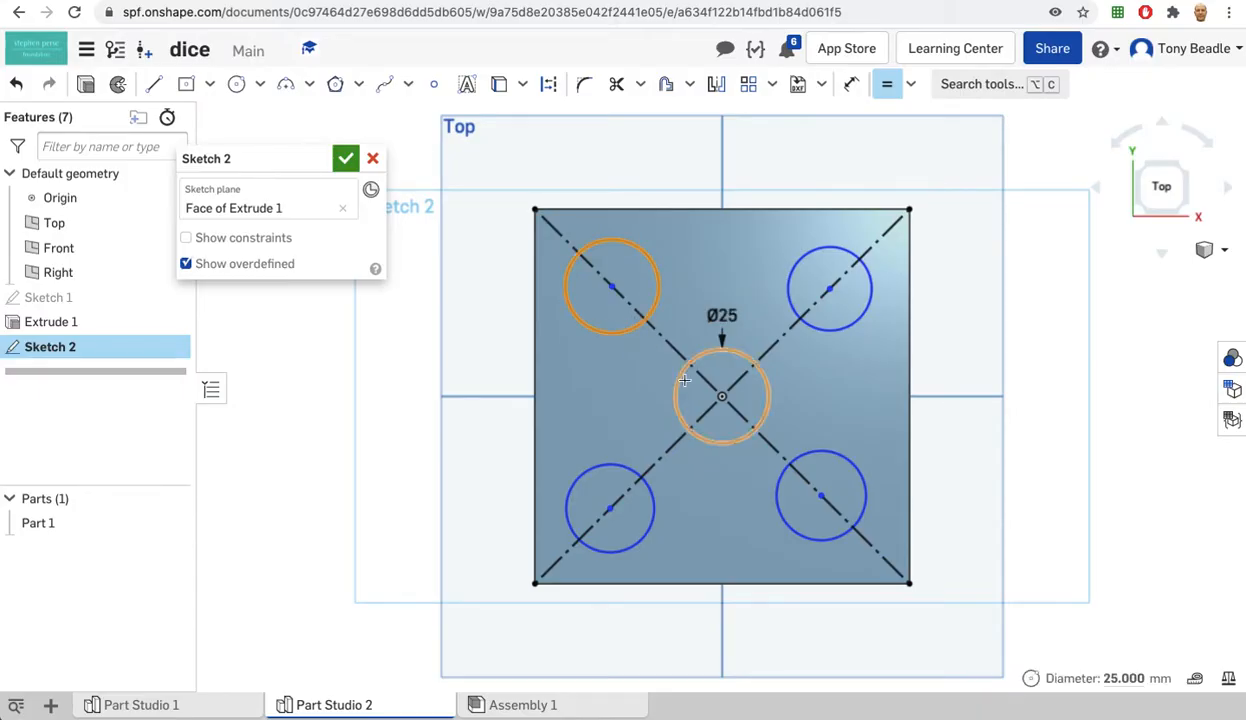
pyautogui.click(677, 395)
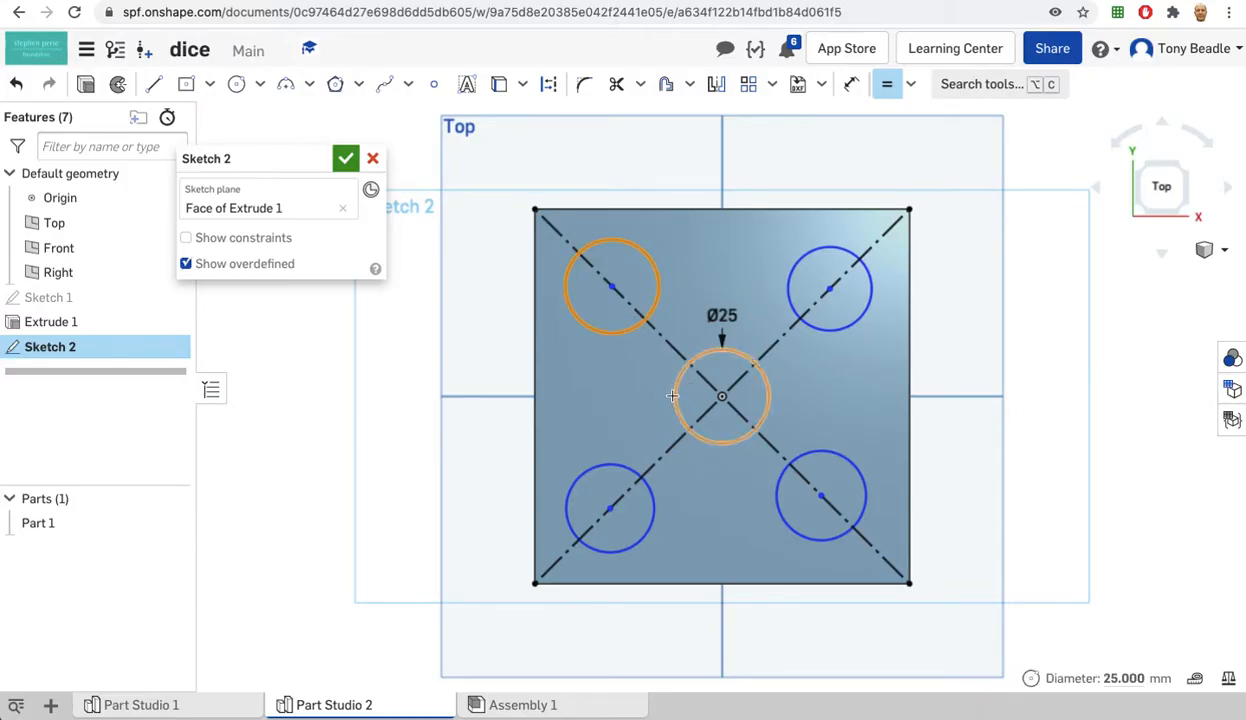
pyautogui.click(790, 278)
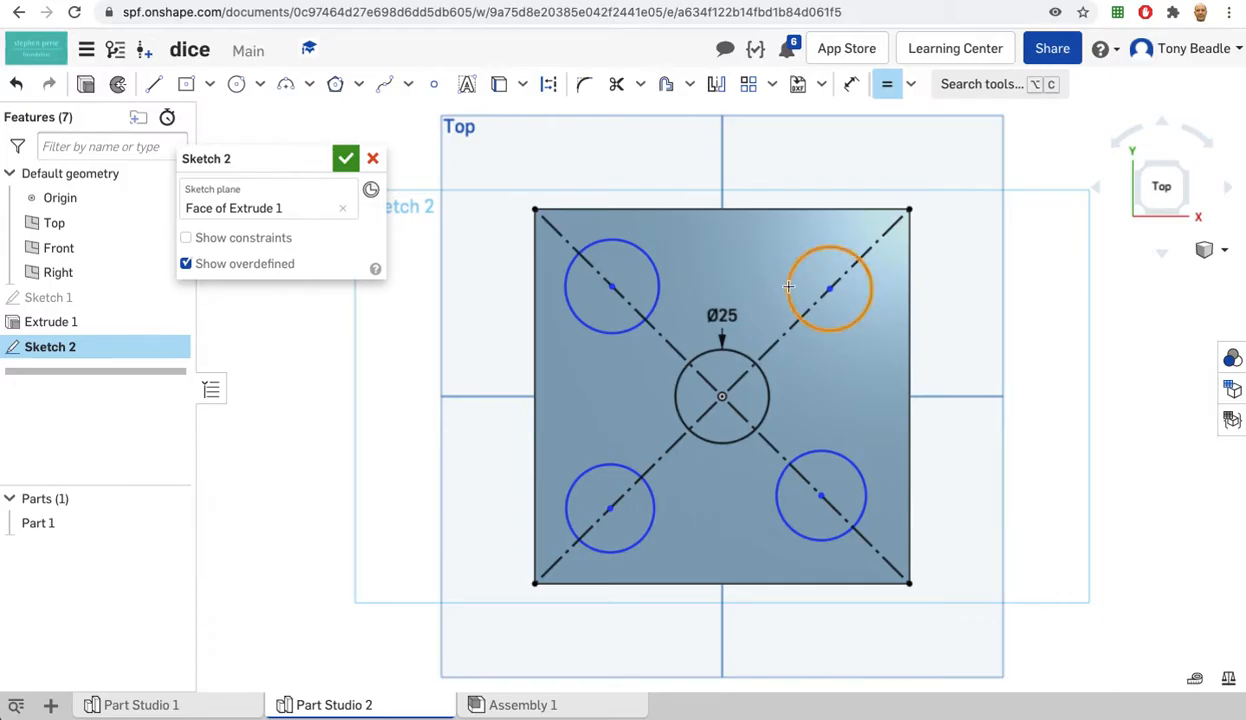
pyautogui.click(600, 334)
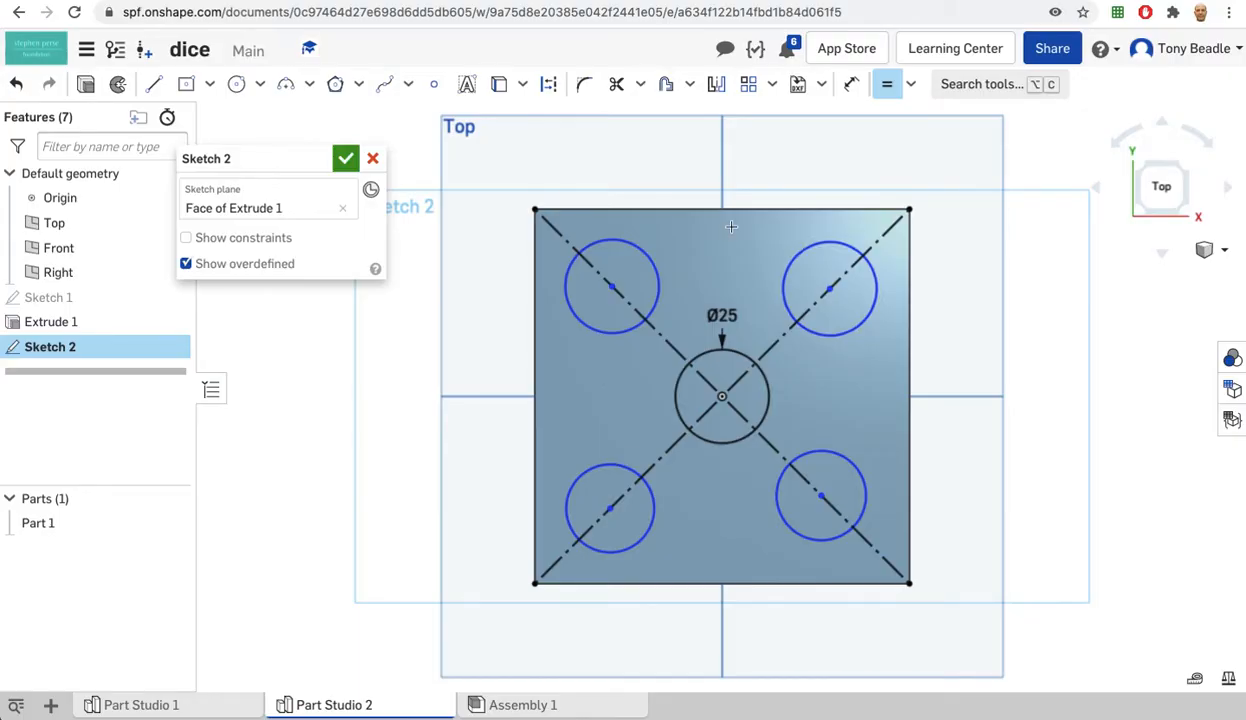
pyautogui.click(880, 90)
# Step: Constrain all four outer circles and the center circle to equal size with one Equal constraint
pyautogui.click(606, 335)
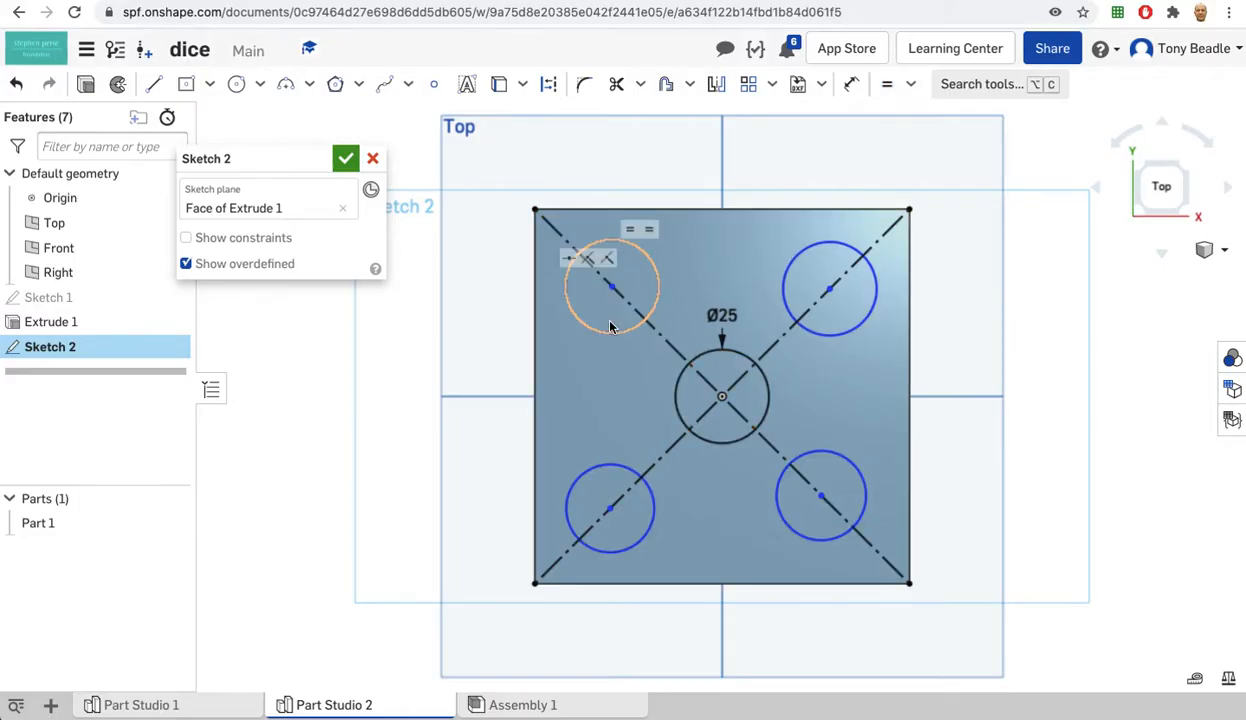
pyautogui.click(790, 306)
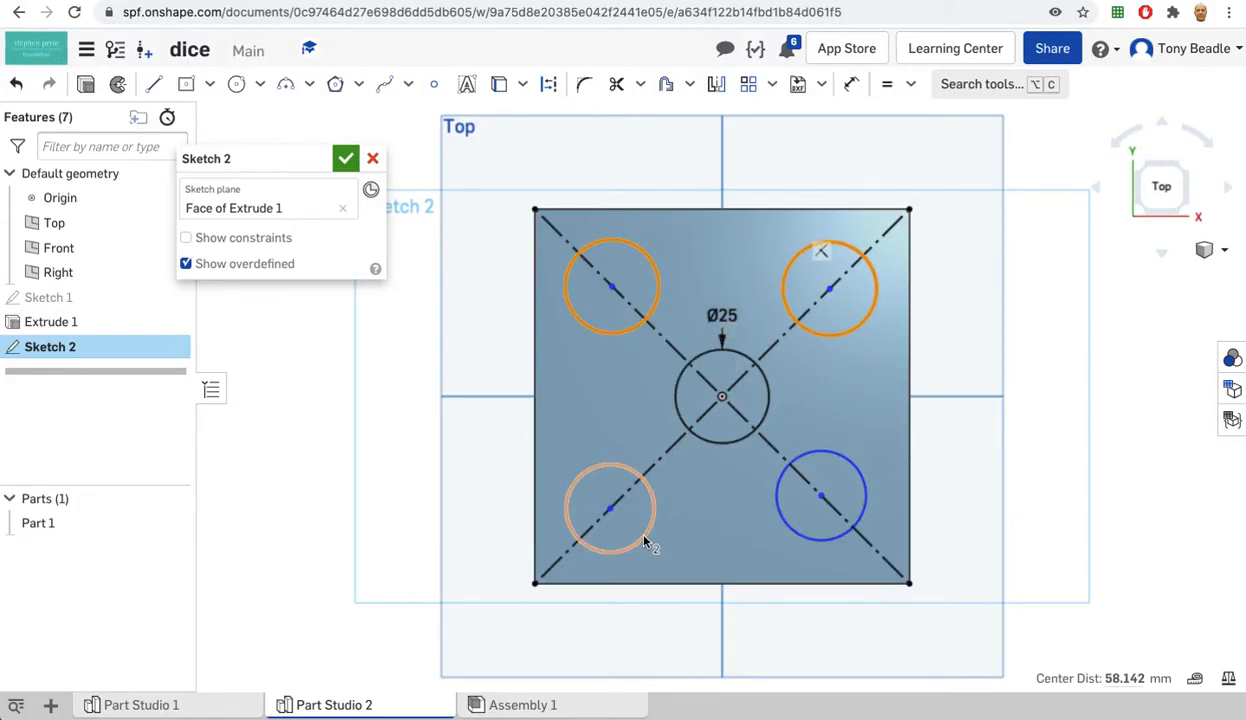
pyautogui.click(652, 520)
pyautogui.click(783, 518)
pyautogui.click(718, 440)
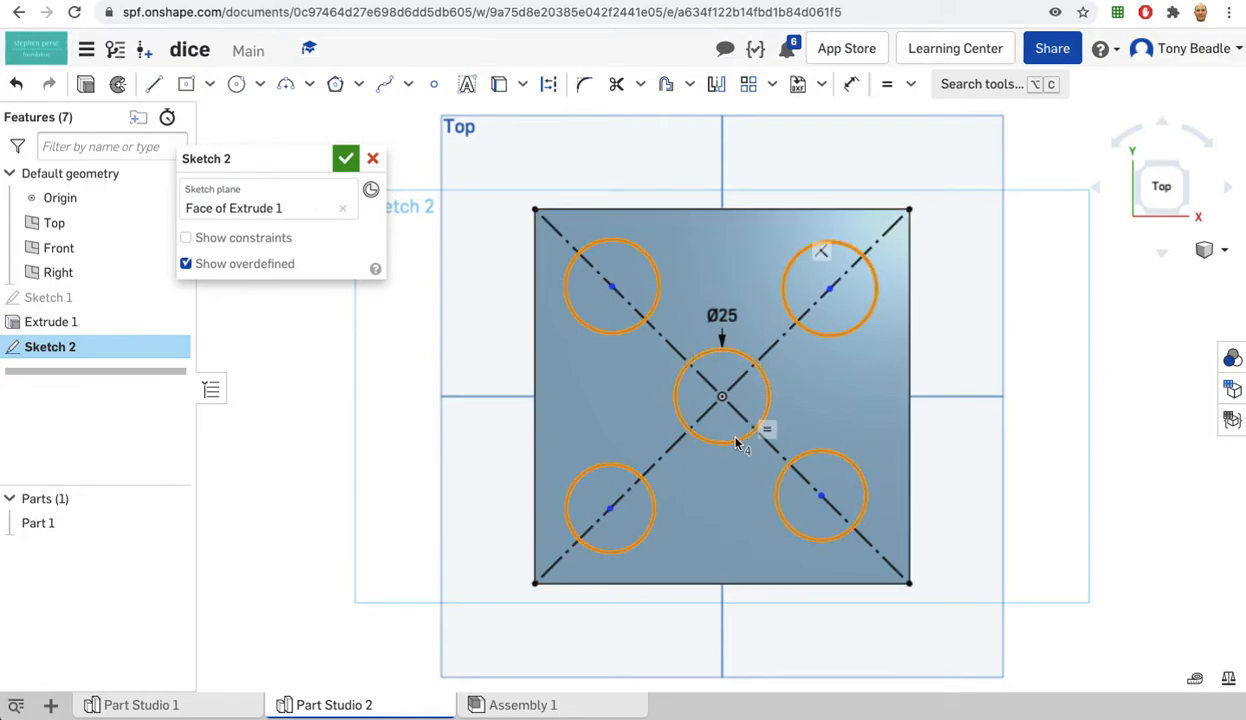
pyautogui.click(886, 87)
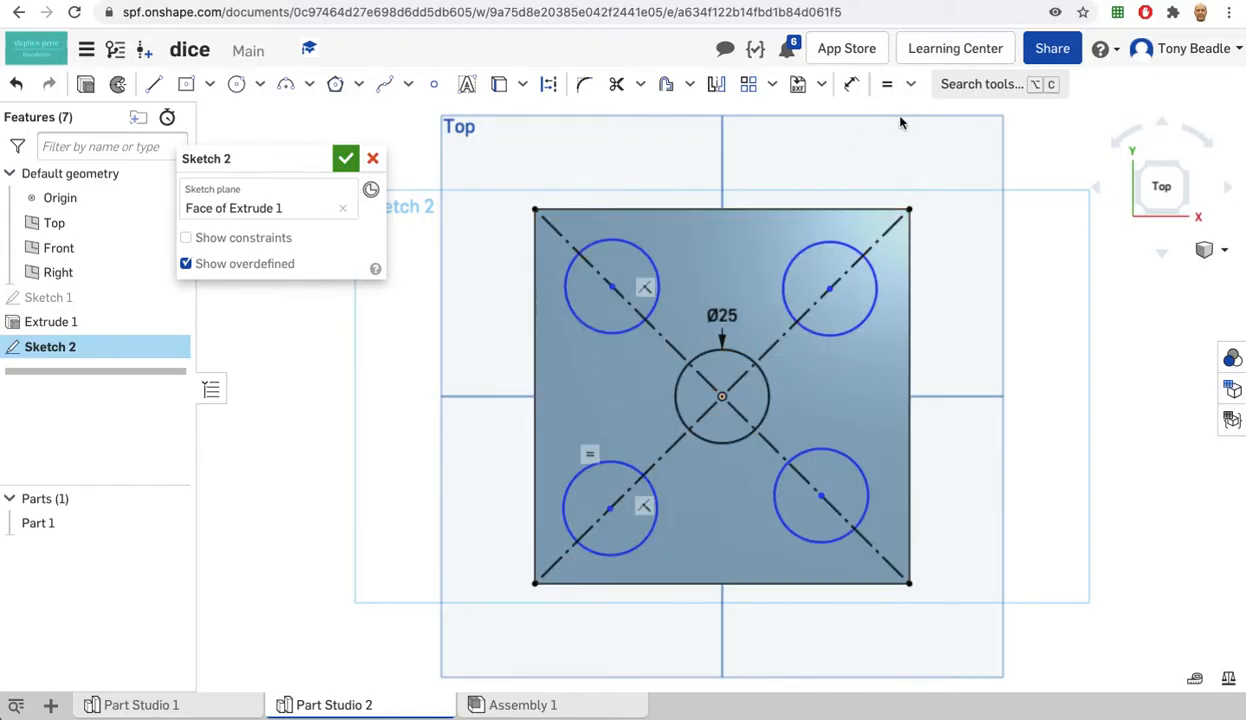
# Step: Apply Vertical constraints to the centers of the two left circles and to the centers of the two right circles
pyautogui.click(611, 289)
pyautogui.press('d')
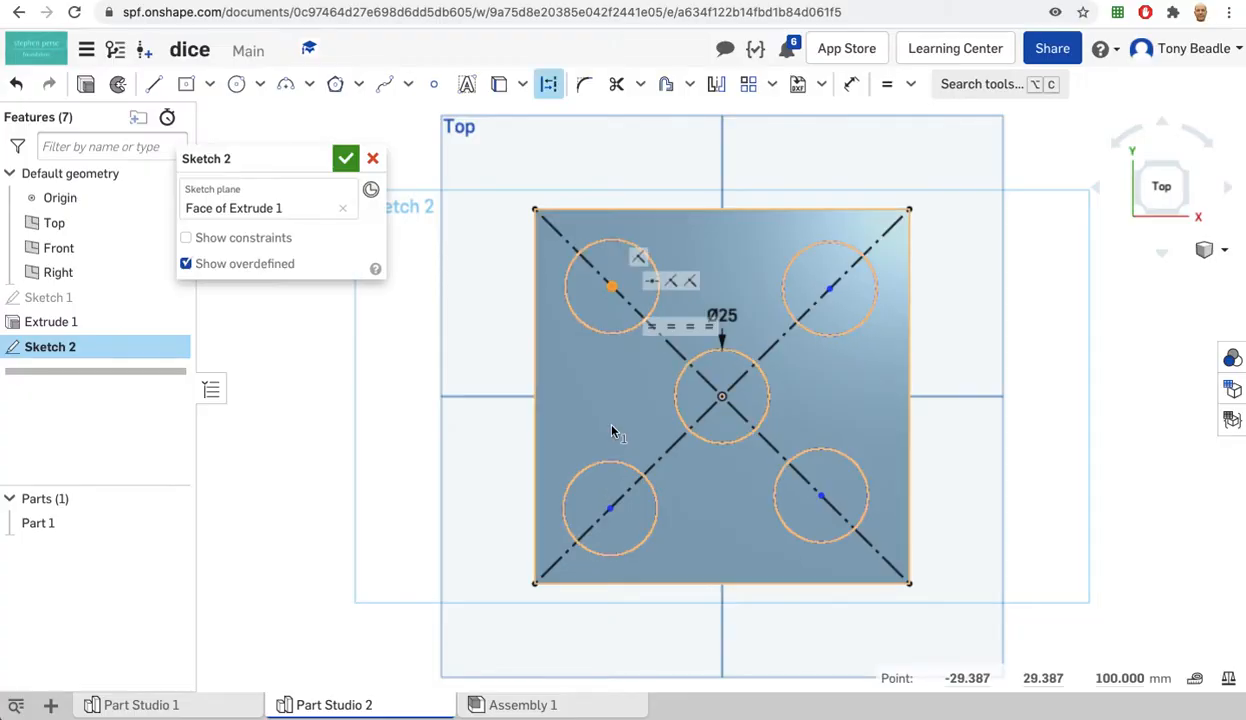
pyautogui.click(611, 510)
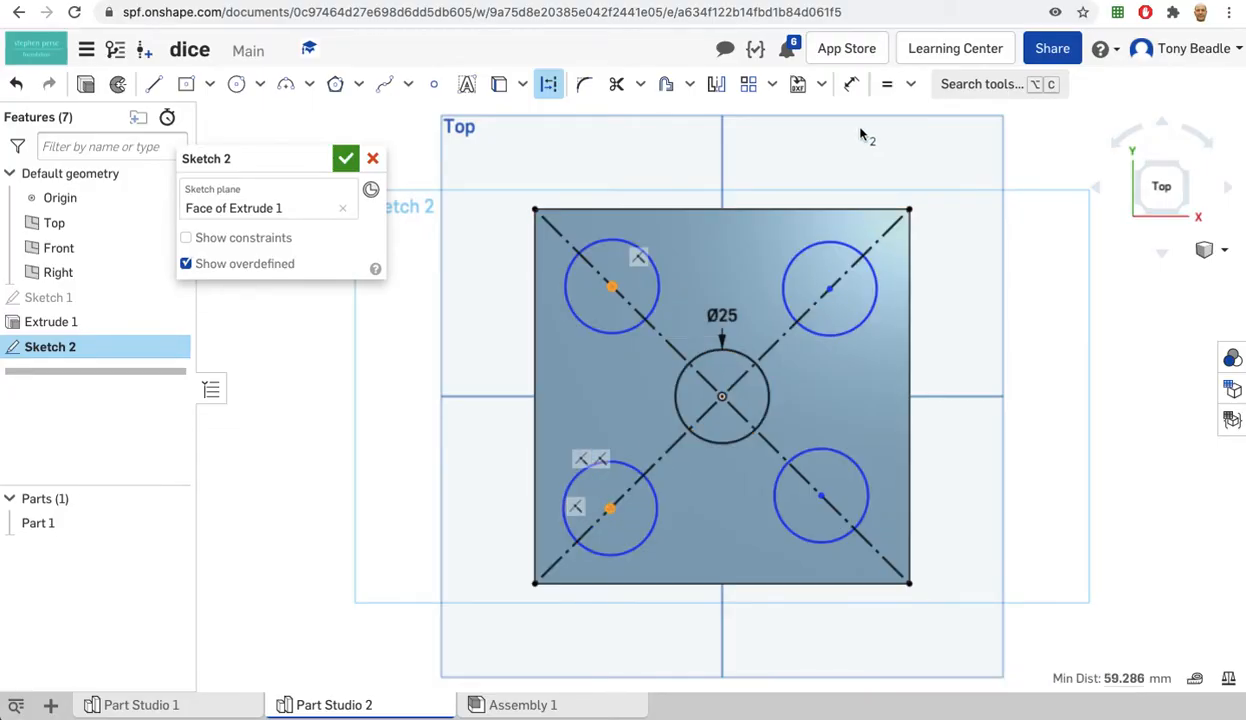
pyautogui.click(910, 84)
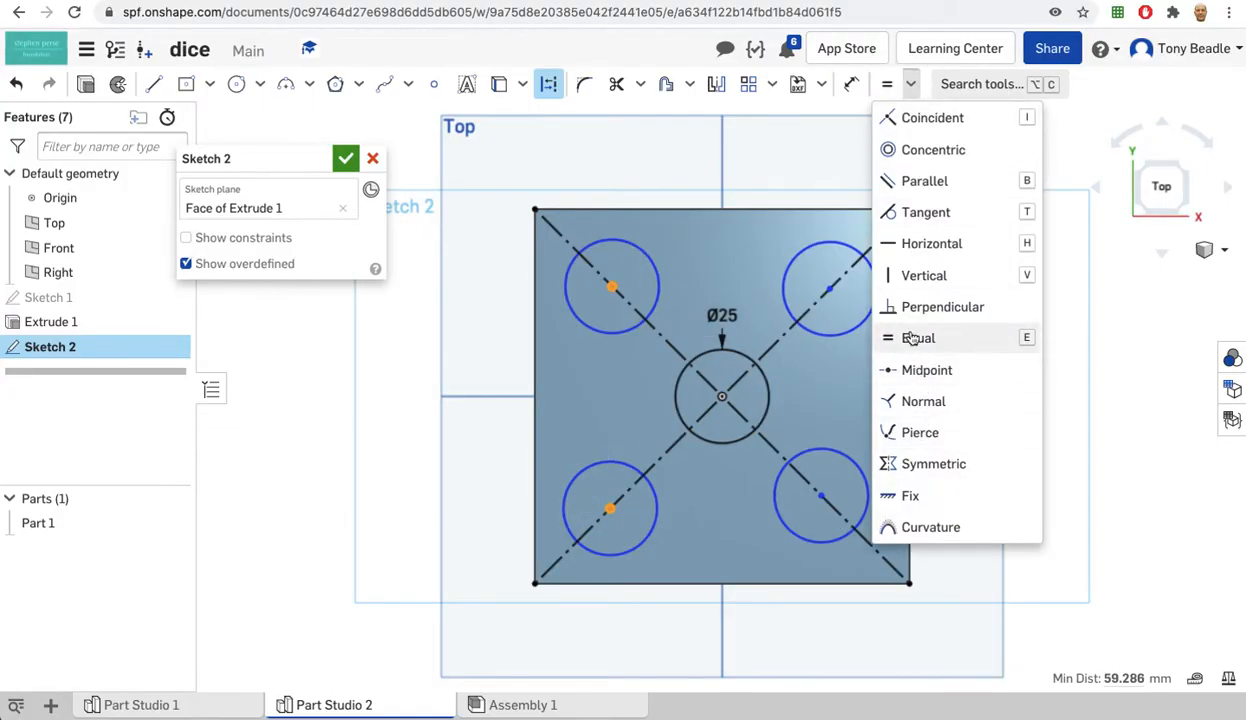
pyautogui.click(918, 277)
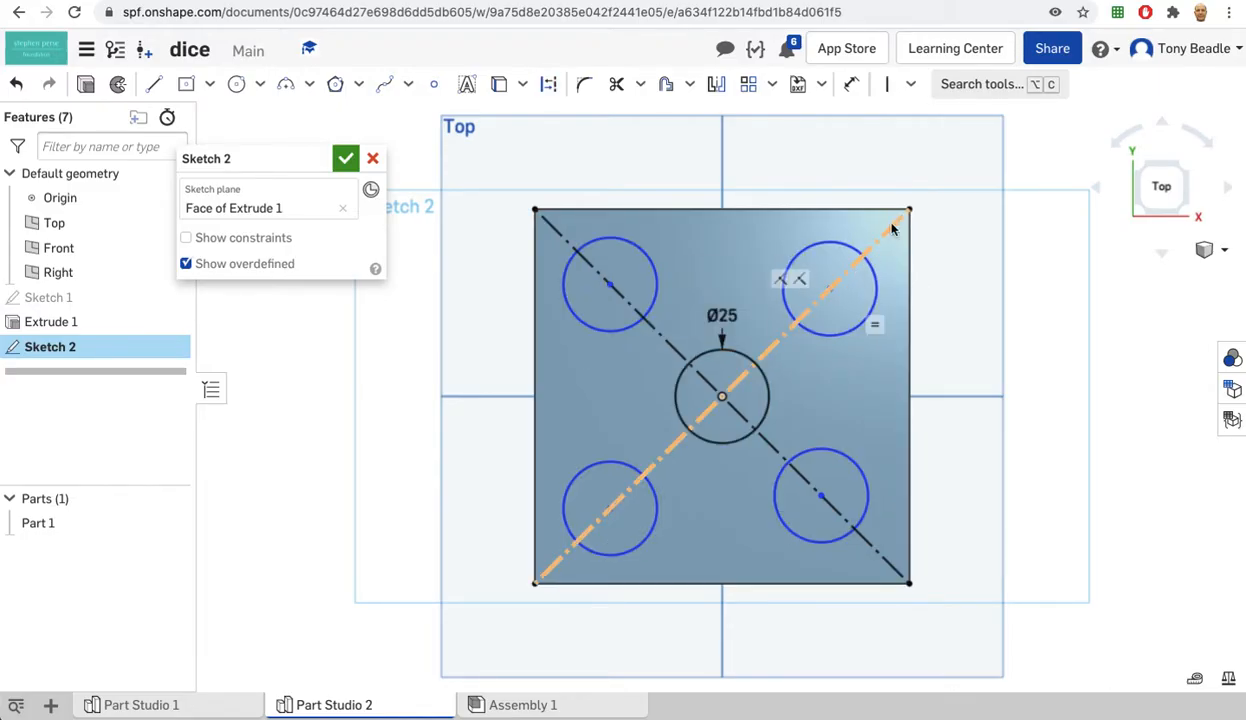
pyautogui.click(828, 290)
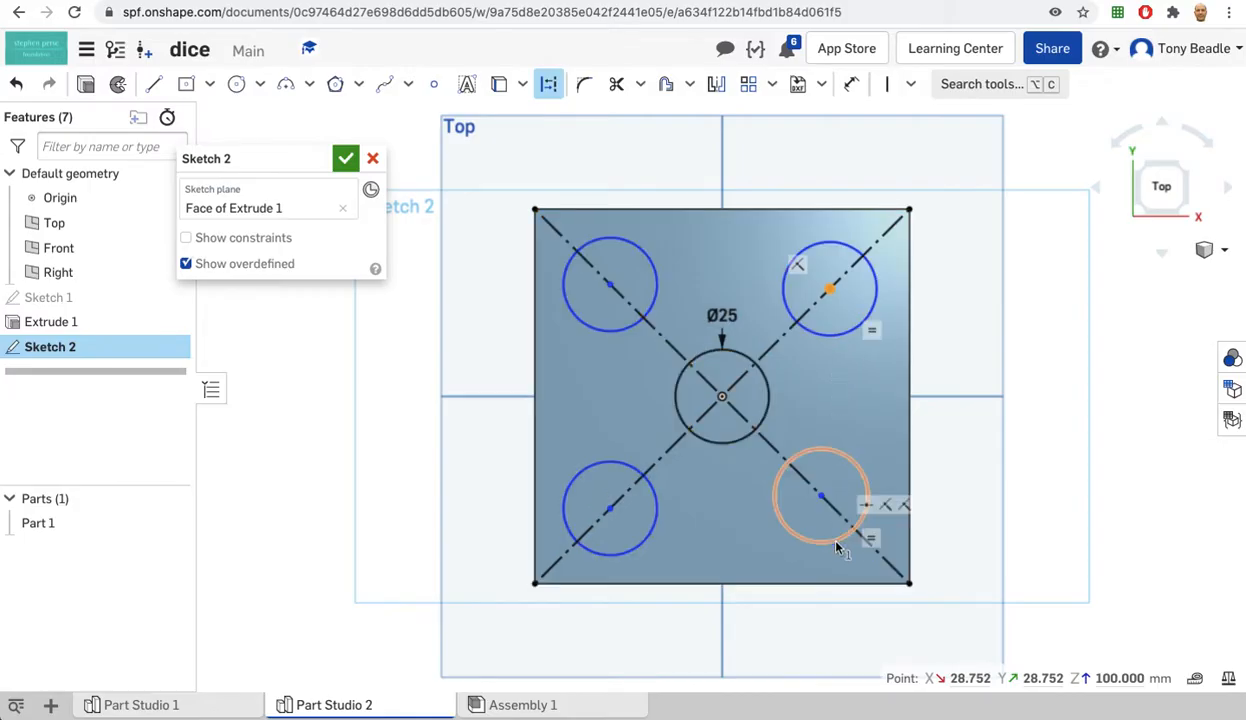
pyautogui.click(888, 87)
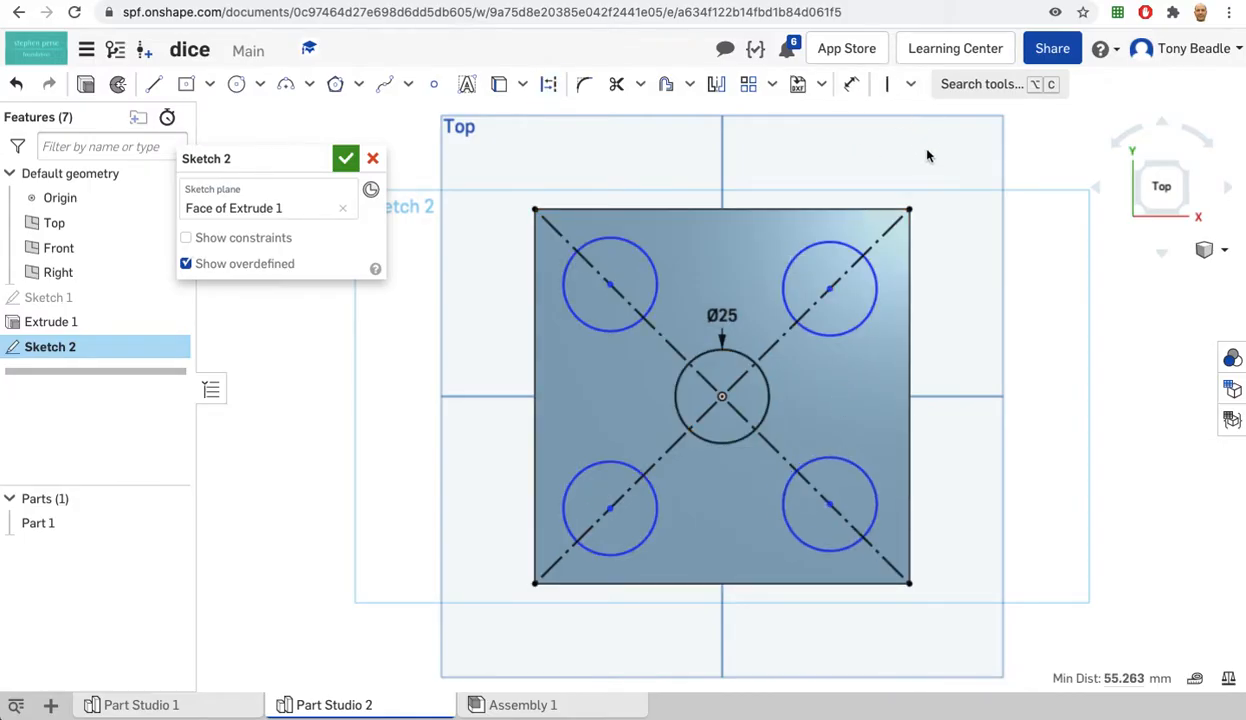
# Step: Align the centers of the two upper circles with a Horizontal constraint
pyautogui.click(912, 85)
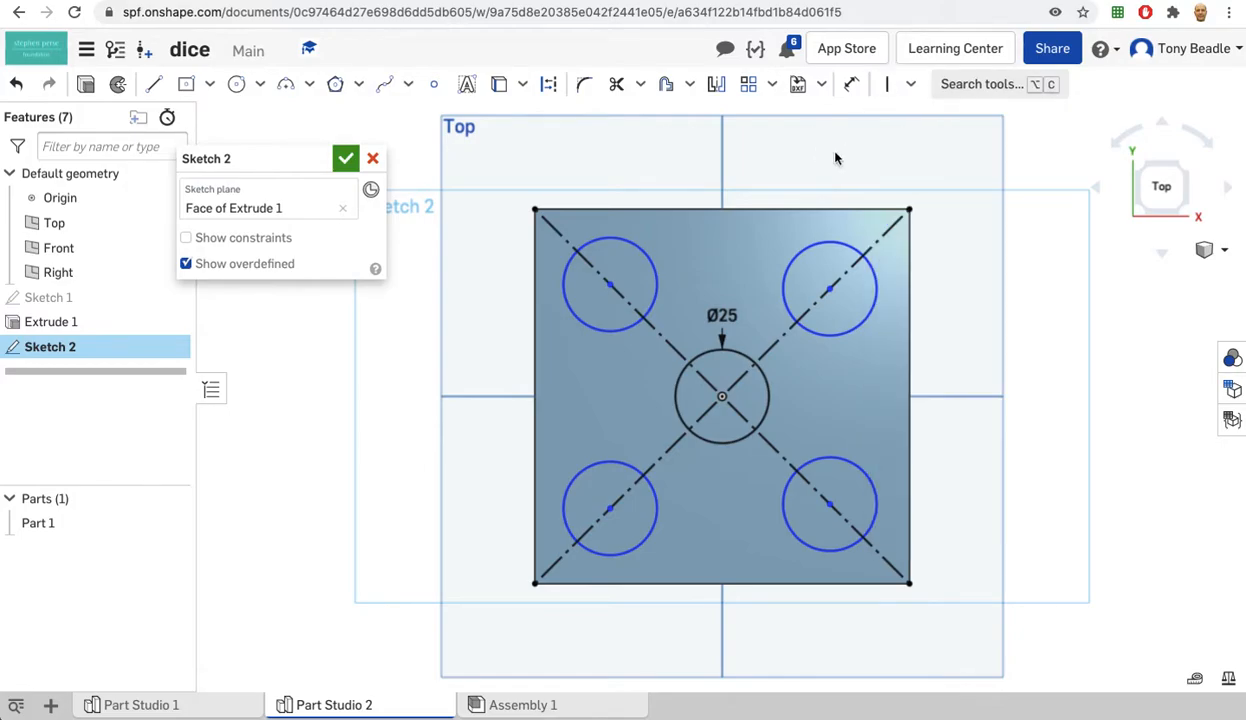
pyautogui.click(609, 286)
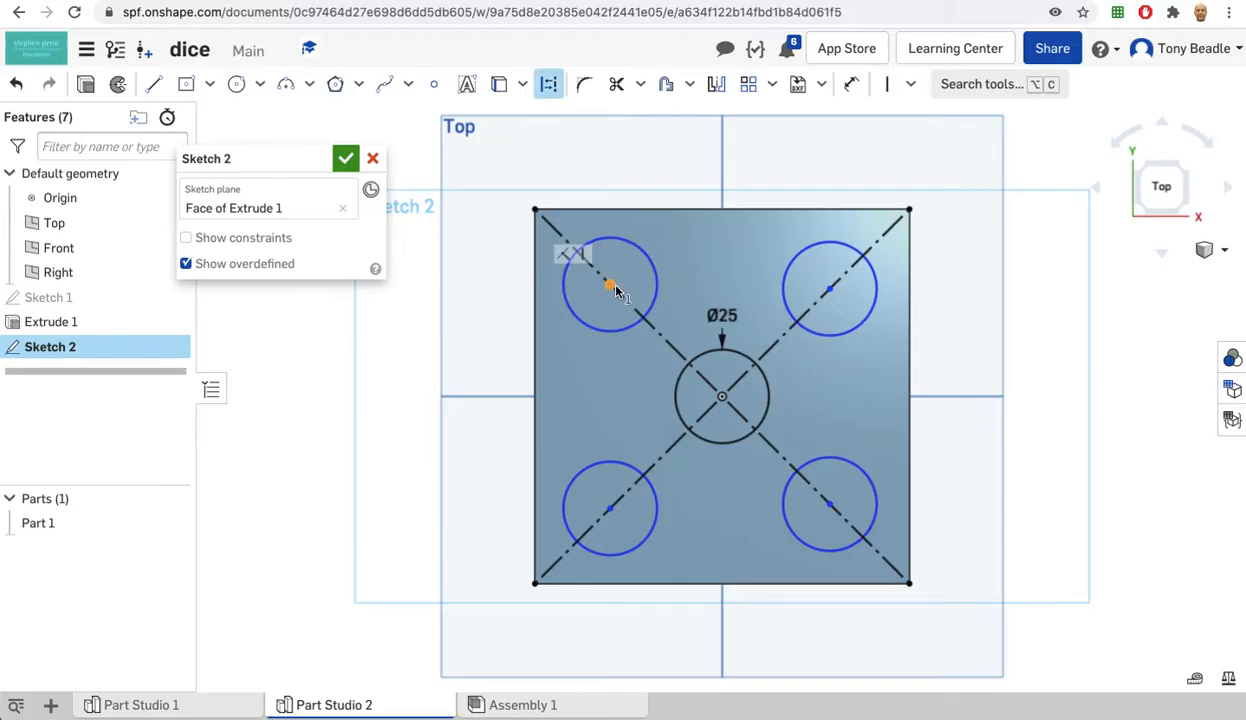
pyautogui.click(829, 289)
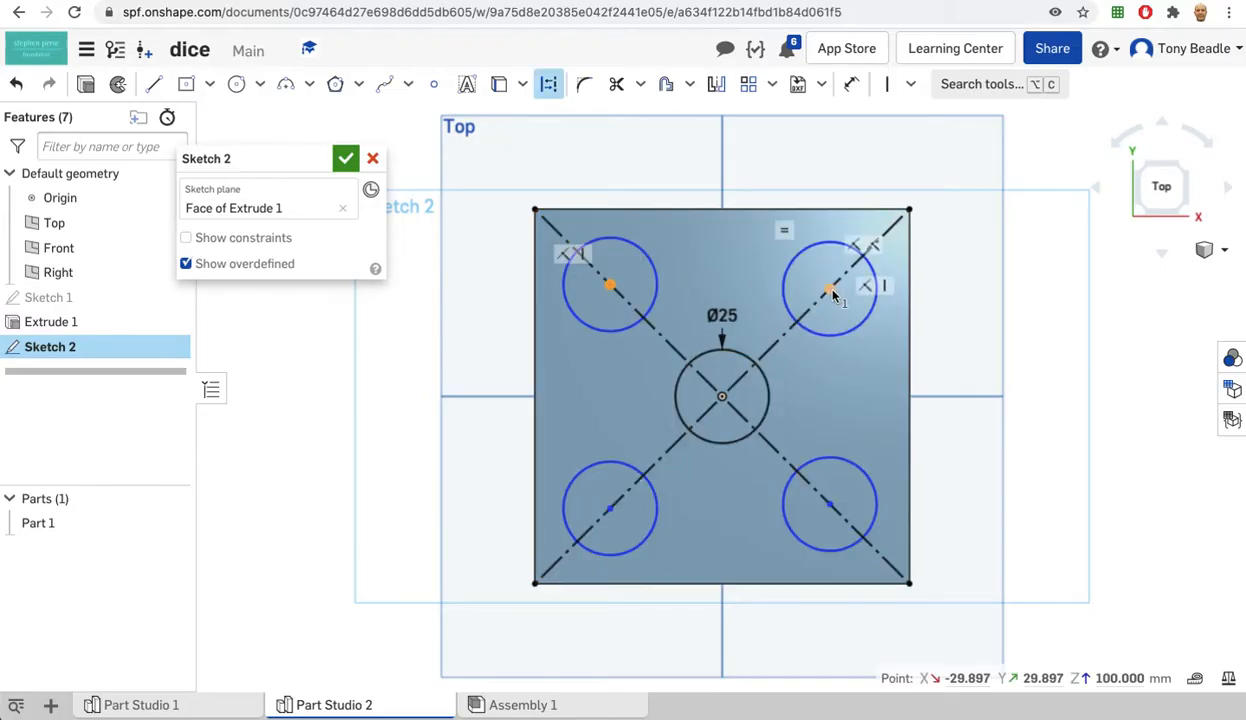
pyautogui.click(912, 85)
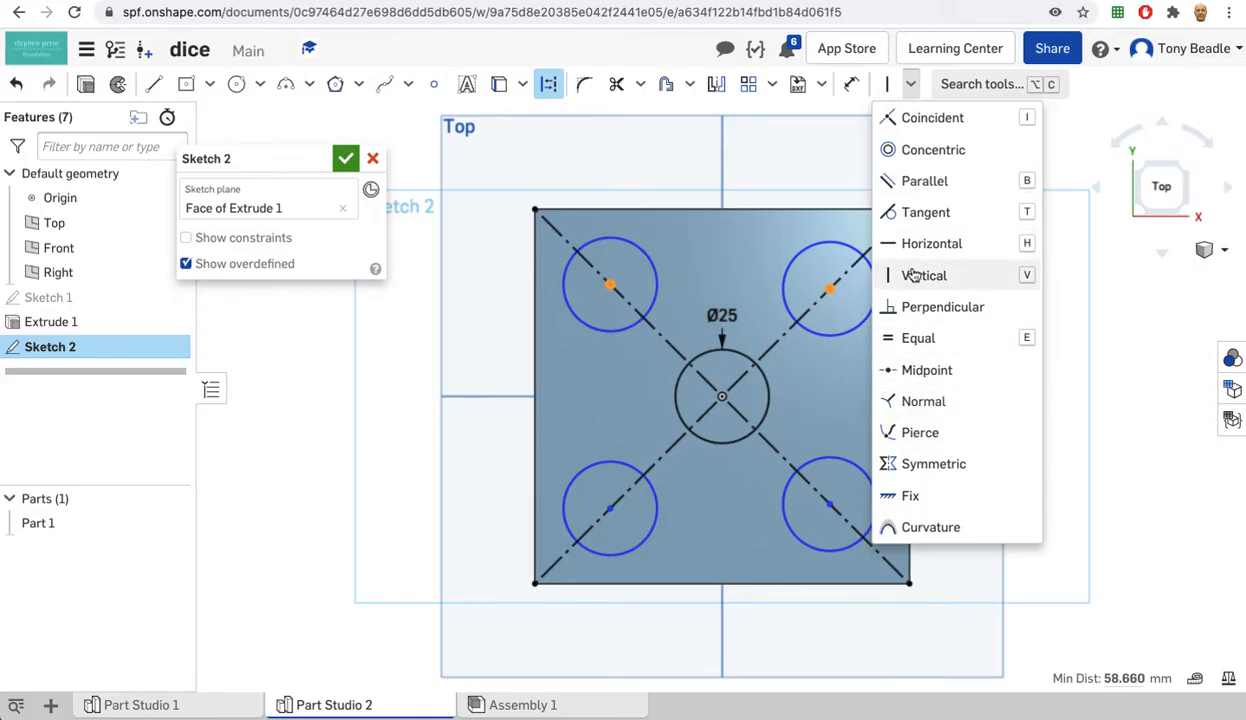
pyautogui.click(916, 244)
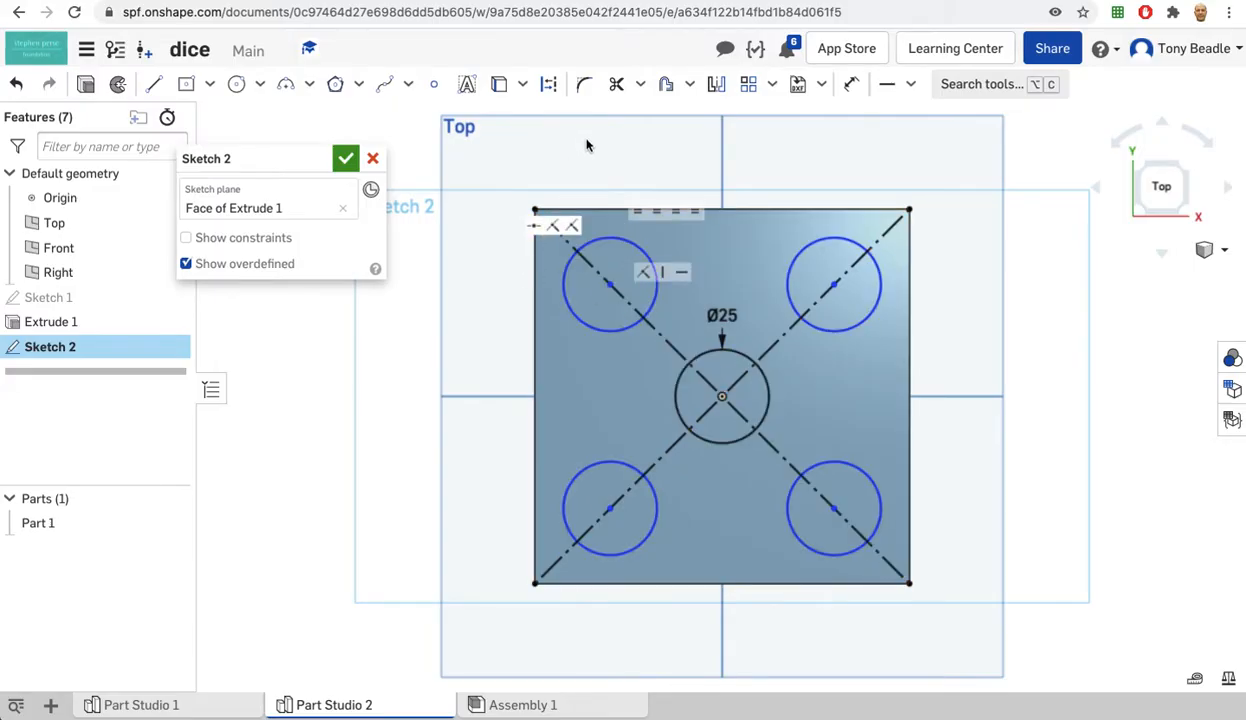
# Step: Dimension the upper-left circle's center 25 mm from the left edge of the face
pyautogui.click(850, 86)
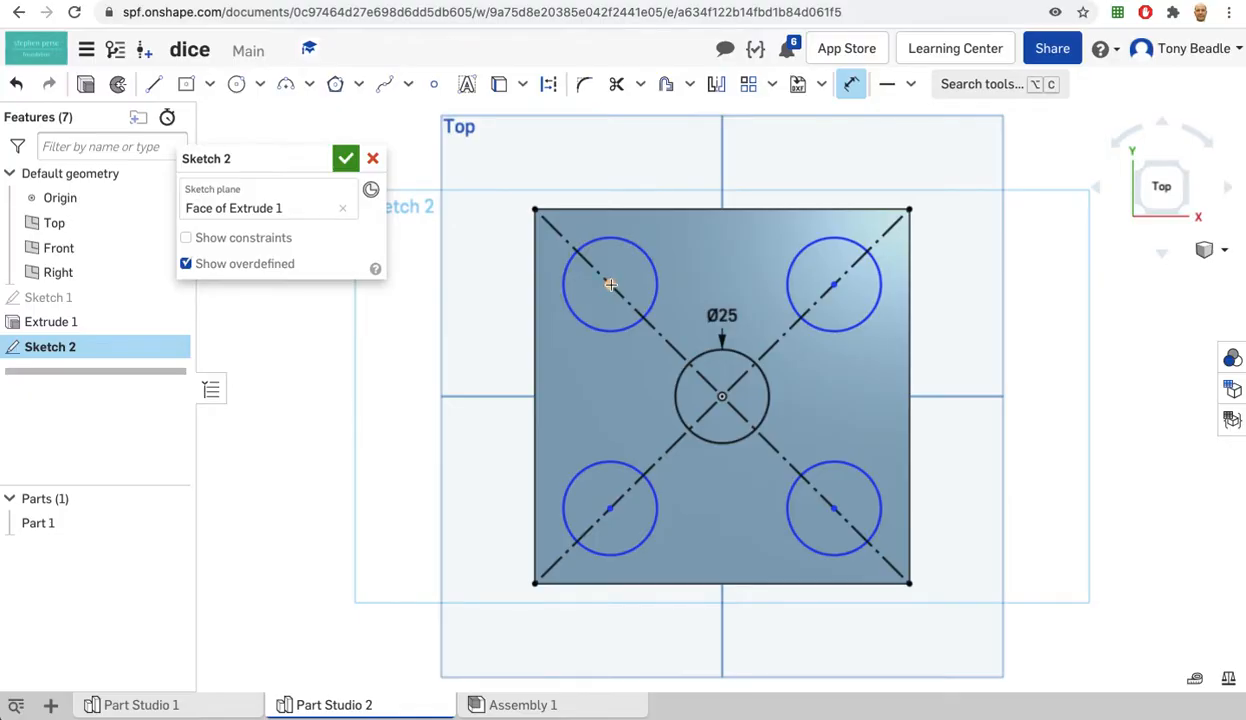
pyautogui.click(536, 295)
pyautogui.click(610, 285)
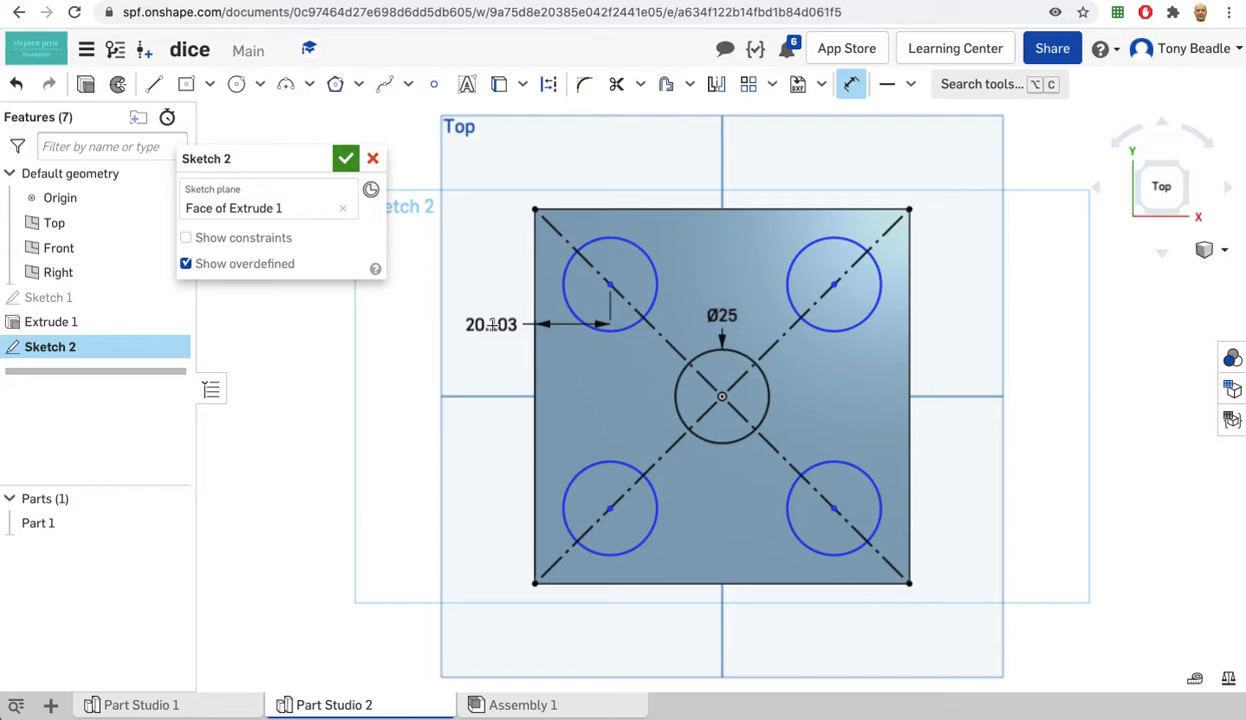
pyautogui.click(488, 333)
pyautogui.write('2')
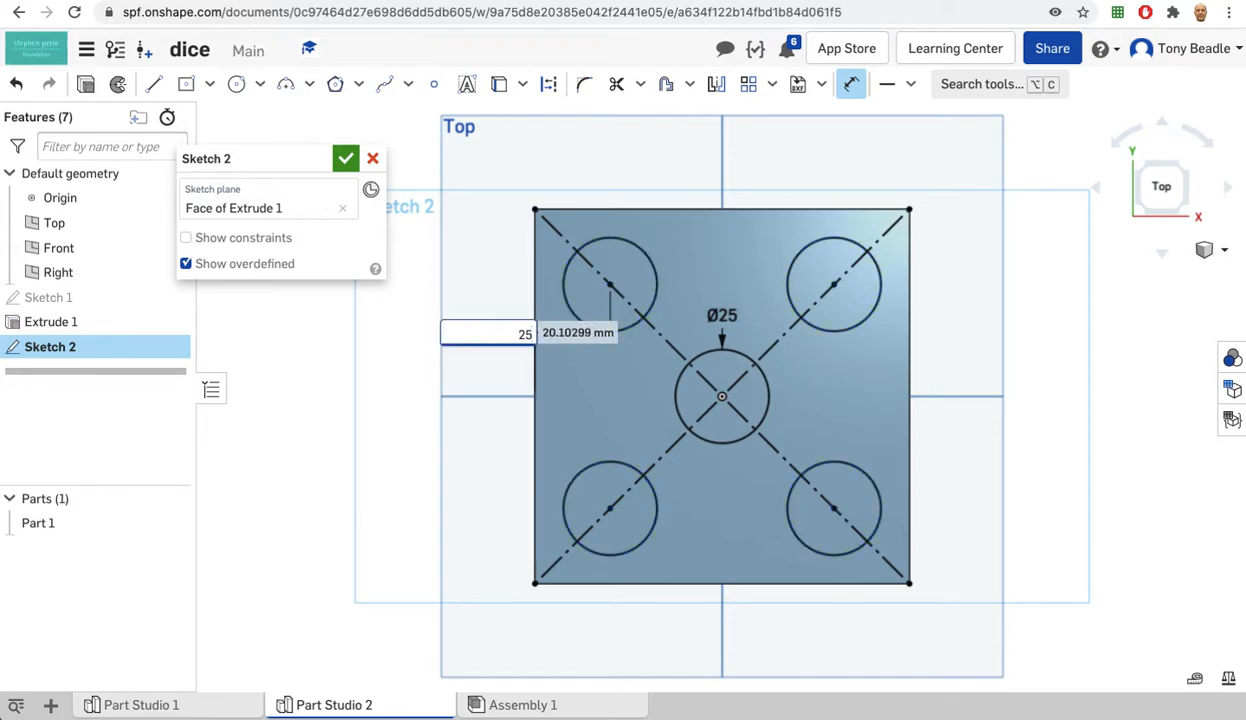
pyautogui.write('5')
pyautogui.press('Return')
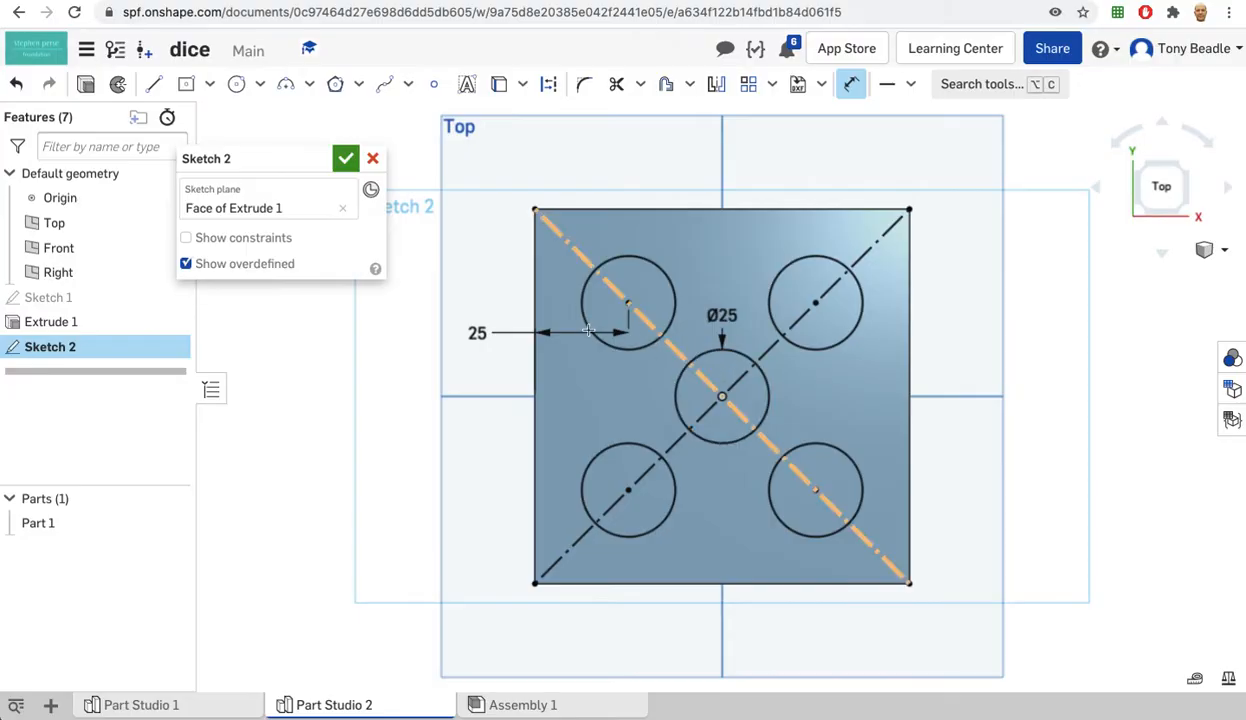
# Step: Cut the five circles into the cube's top face with a blind Extrude set to Remove
pyautogui.click(346, 159)
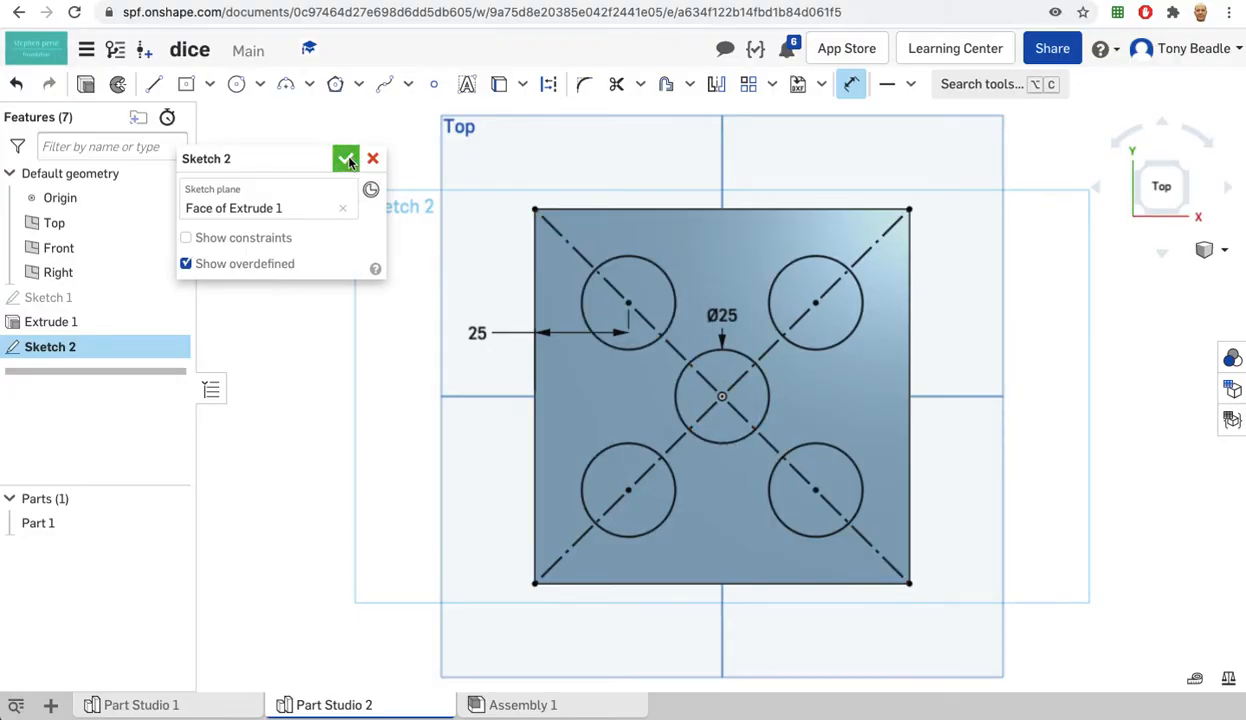
pyautogui.moveTo(356, 411)
pyautogui.mouseDown(button='right')
pyautogui.moveTo(367, 359)
pyautogui.moveTo(350, 384)
pyautogui.mouseUp(button='right')
pyautogui.click(118, 350)
pyautogui.doubleClick(118, 350)
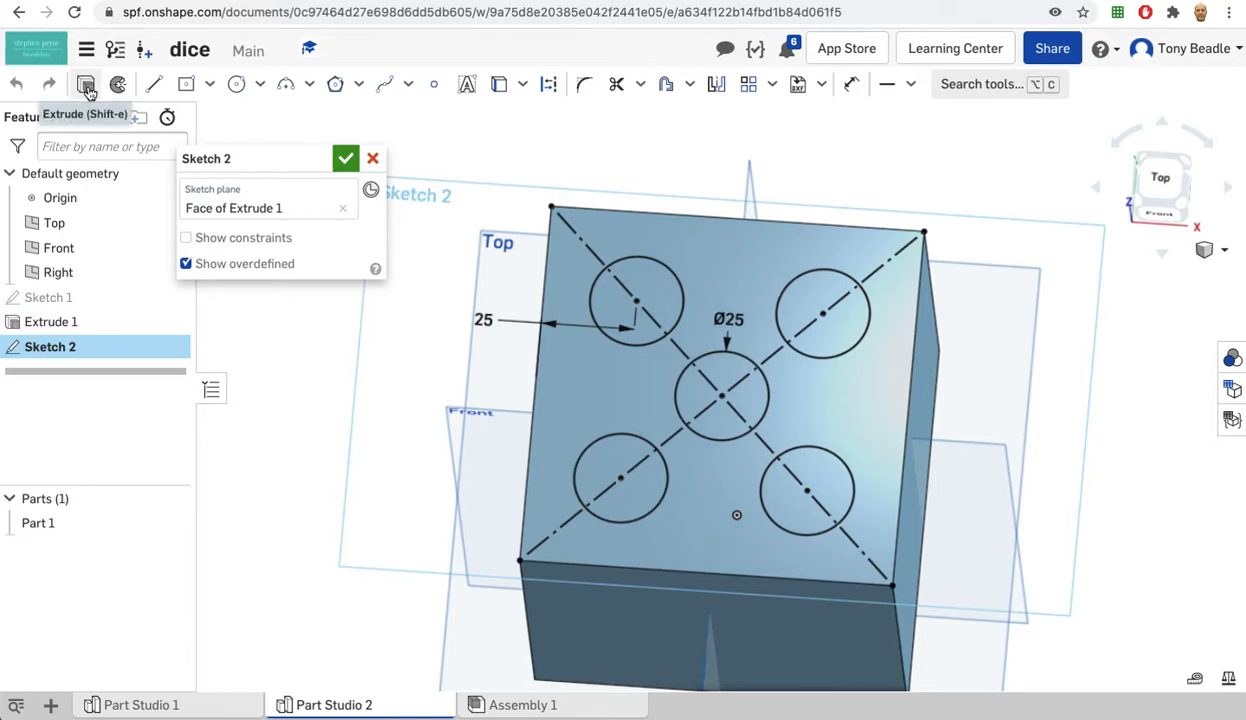
pyautogui.click(88, 90)
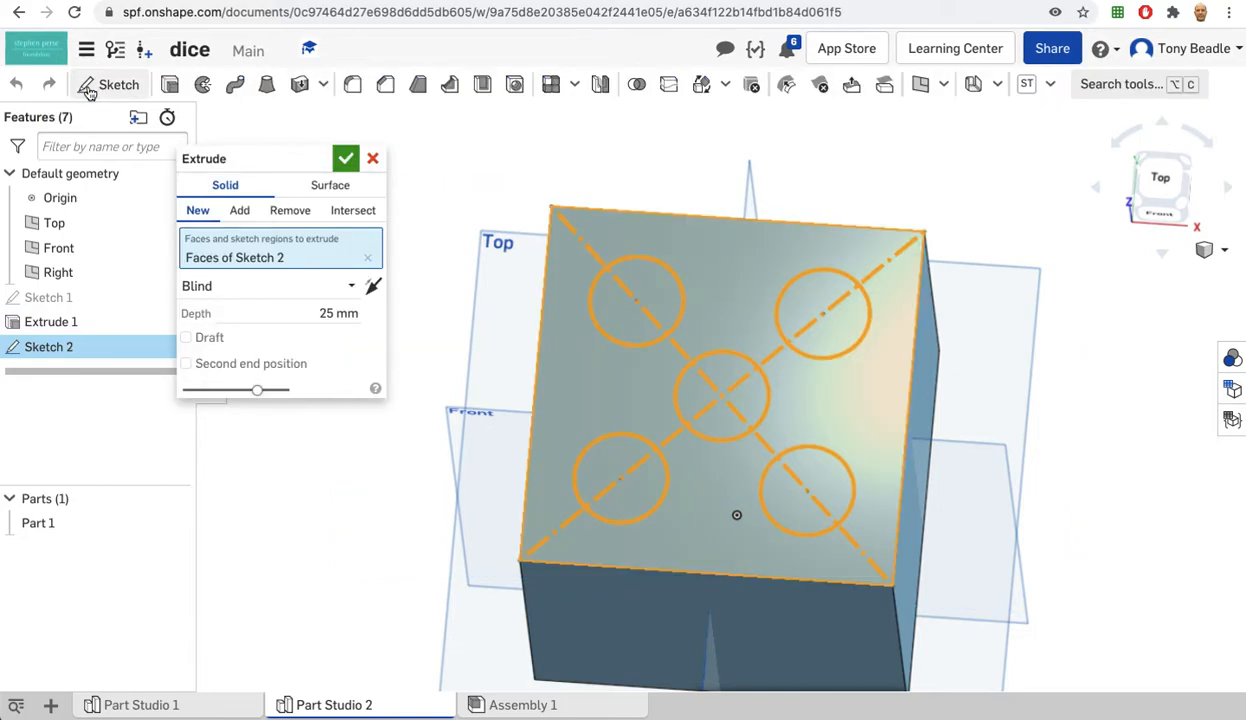
pyautogui.click(293, 212)
pyautogui.click(334, 314)
pyautogui.click(333, 313)
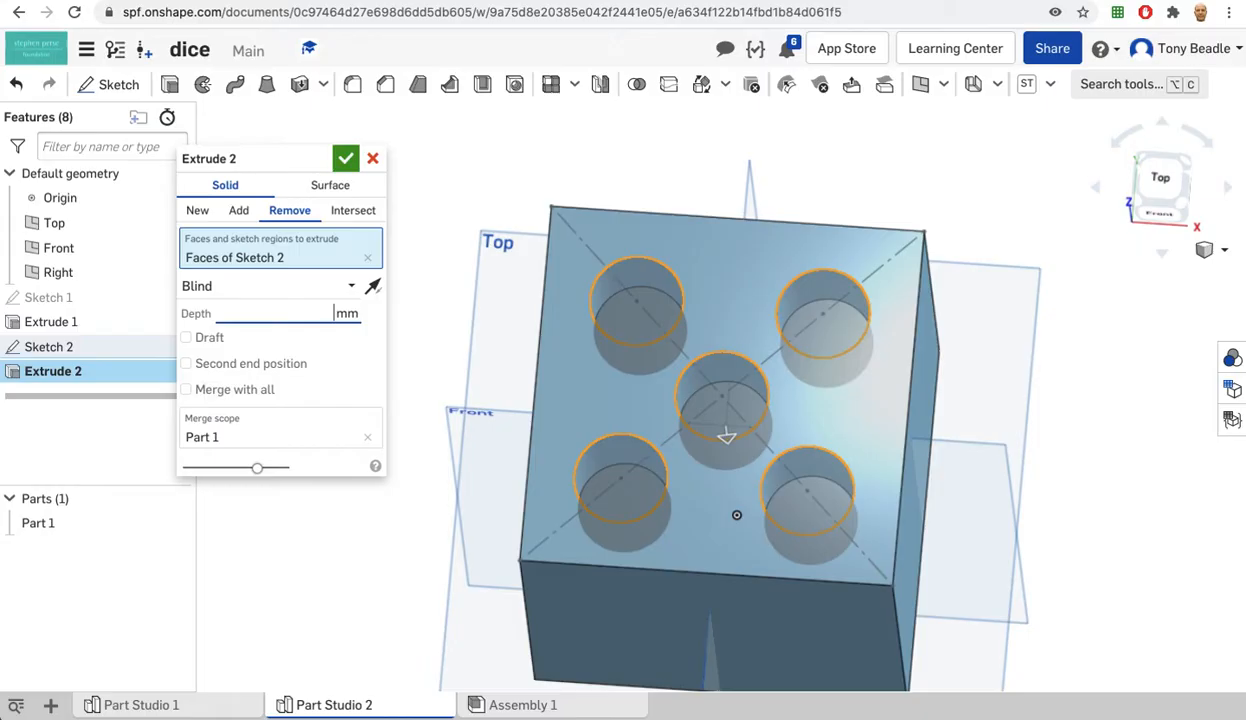
pyautogui.click(345, 159)
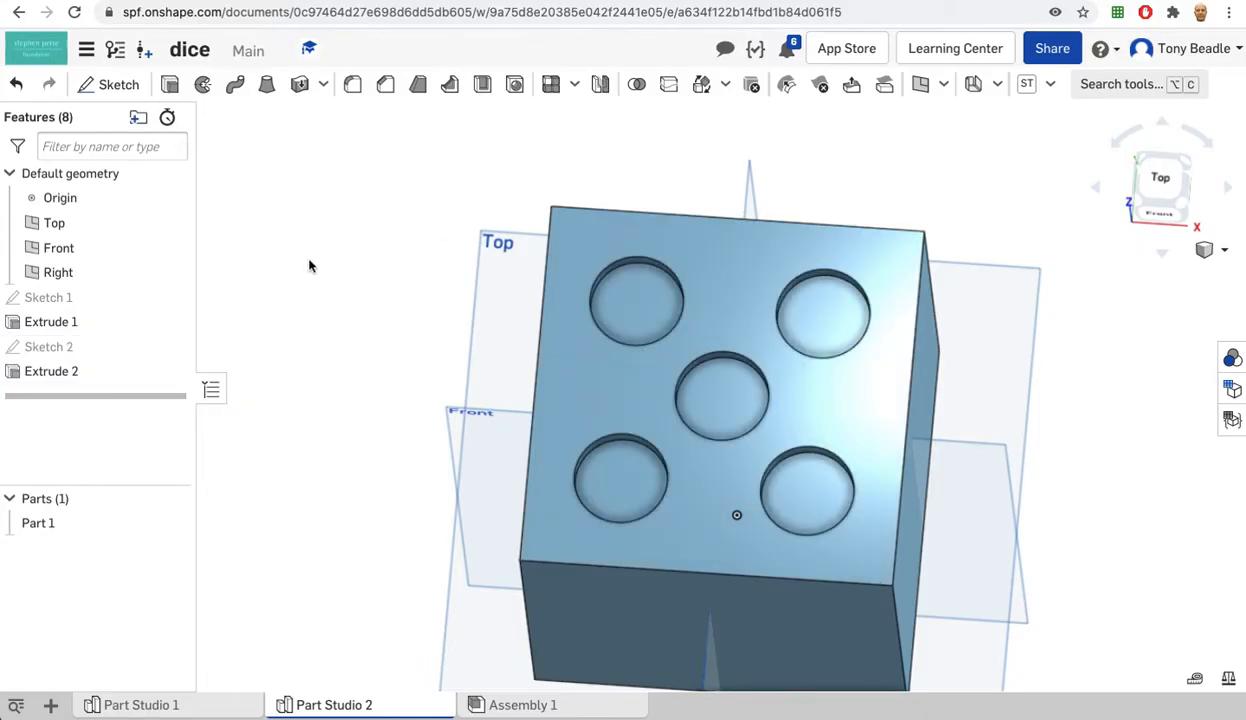
# Step: Start a new sketch on the bottom face of the cube, viewed straight on
pyautogui.hotkey('shift', '5')
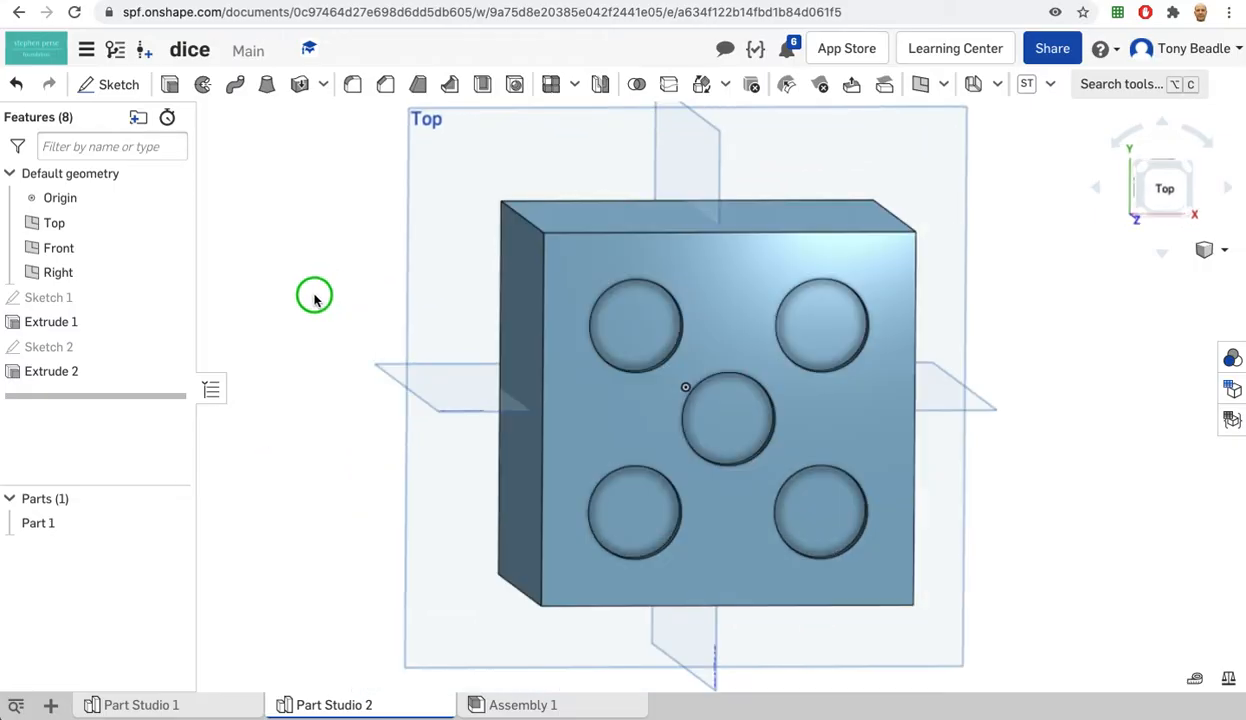
pyautogui.moveTo(1047, 360); pyautogui.dragTo(911, 325, button='right')
pyautogui.click(911, 304)
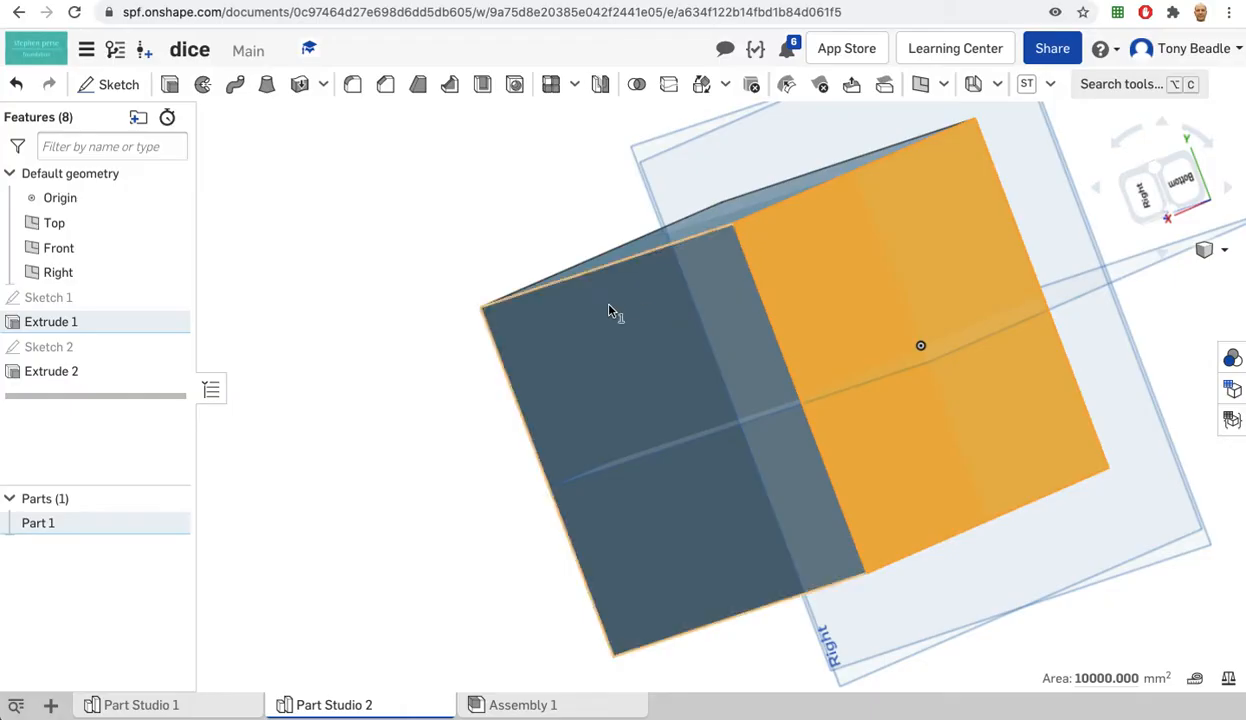
pyautogui.click(1183, 184)
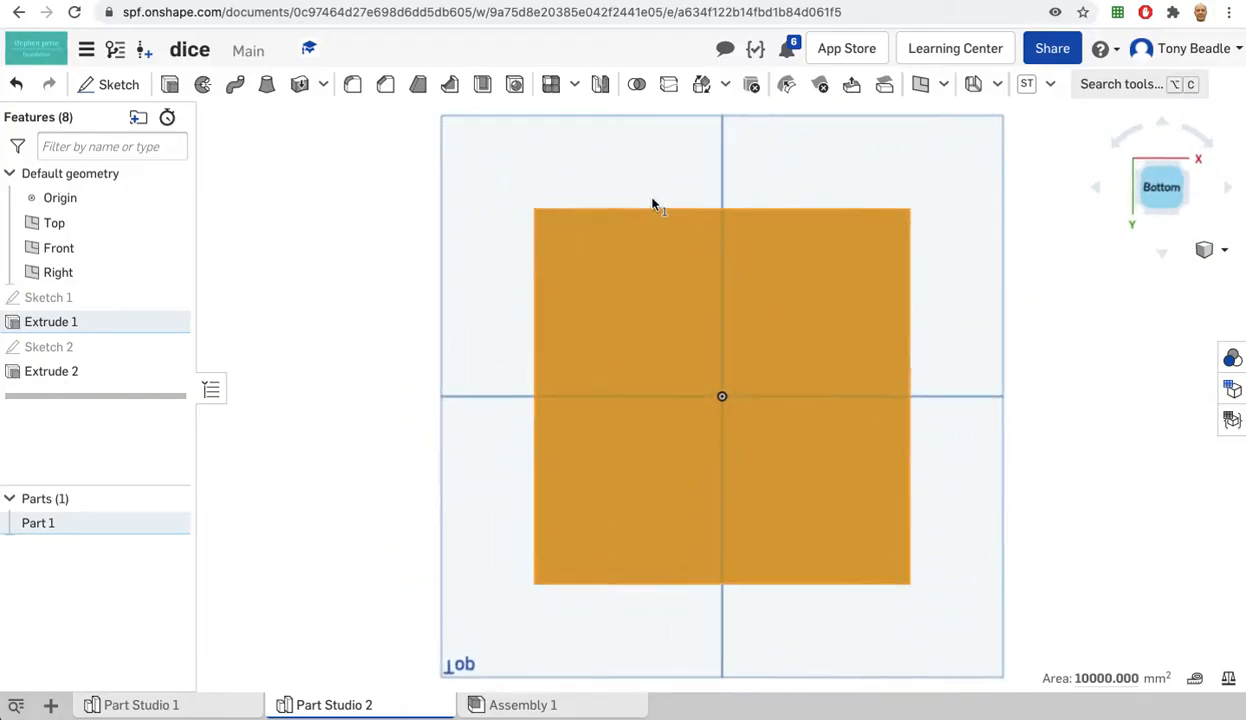
pyautogui.press('Escape')
pyautogui.hotkey('shift', 's')
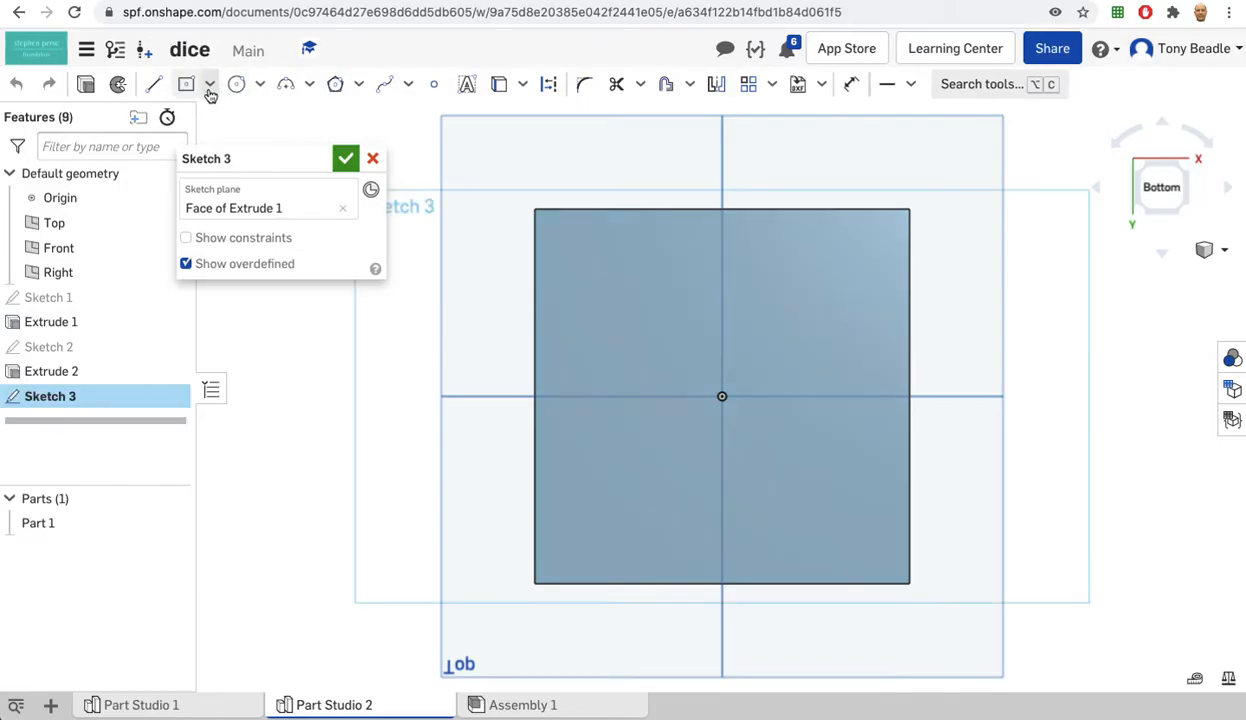
# Step: Draw a 25 mm diameter circle centered on the origin in the bottom face sketch
pyautogui.click(236, 84)
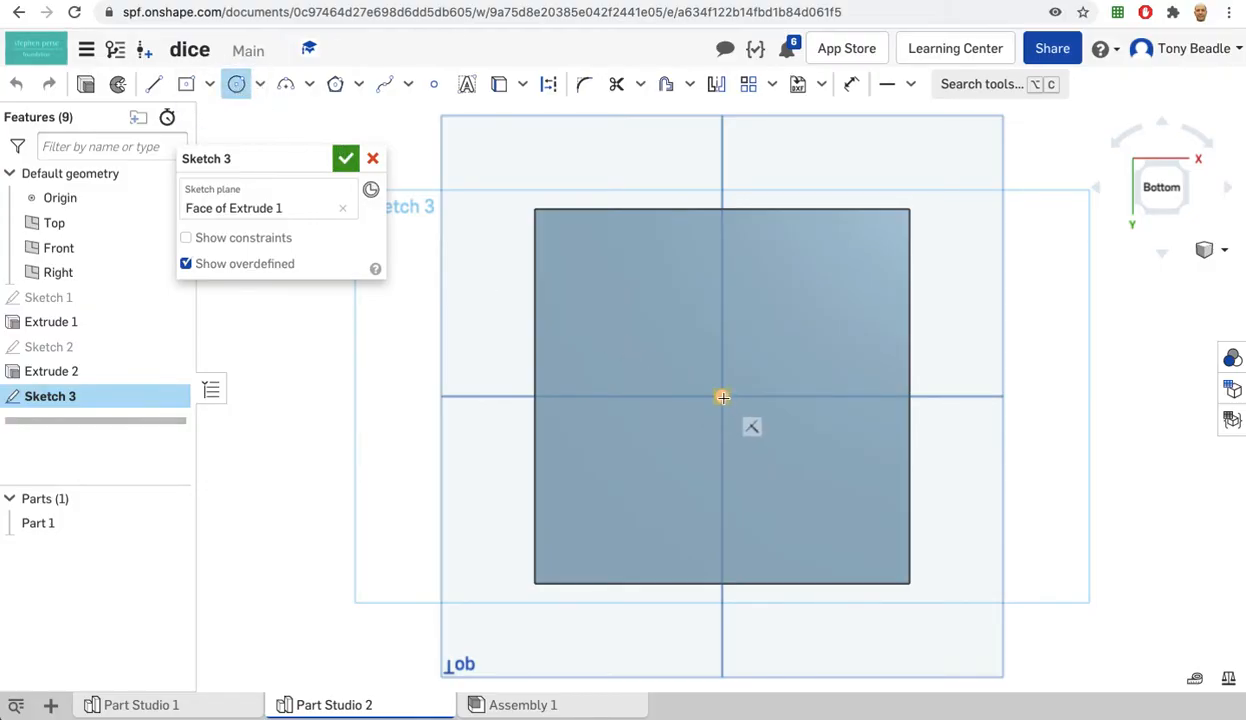
pyautogui.click(721, 396)
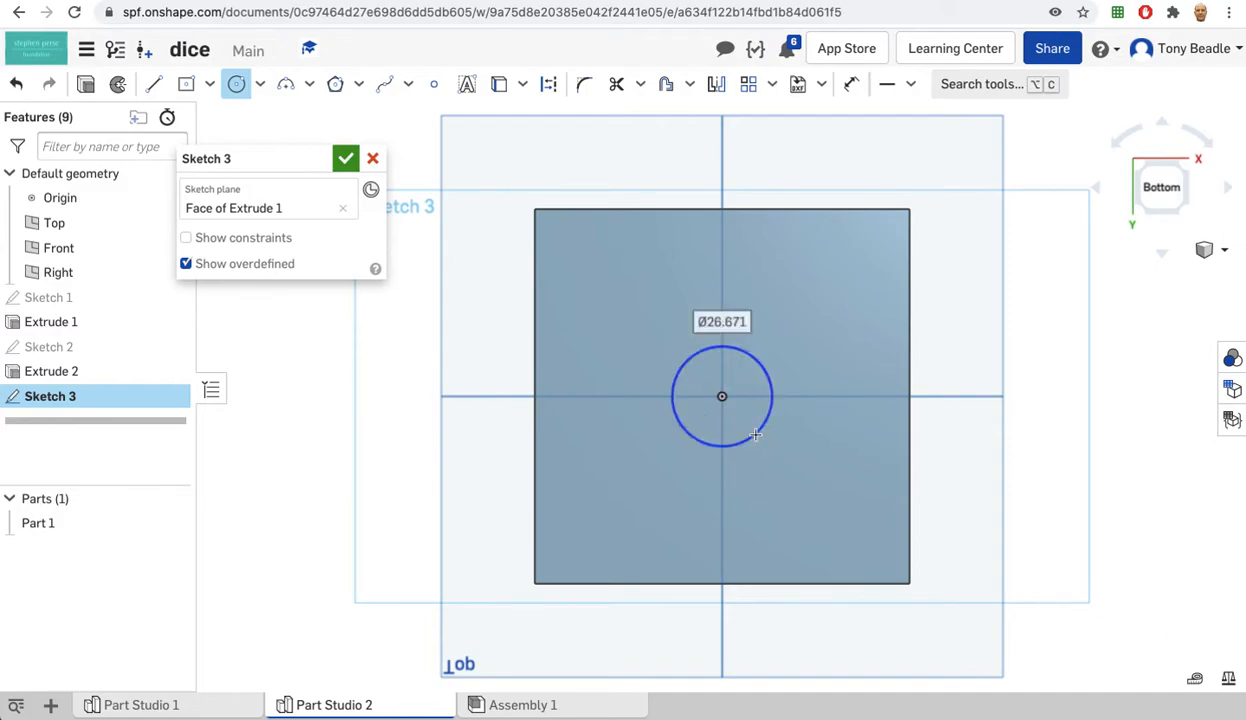
pyautogui.write('25')
pyautogui.press('Return')
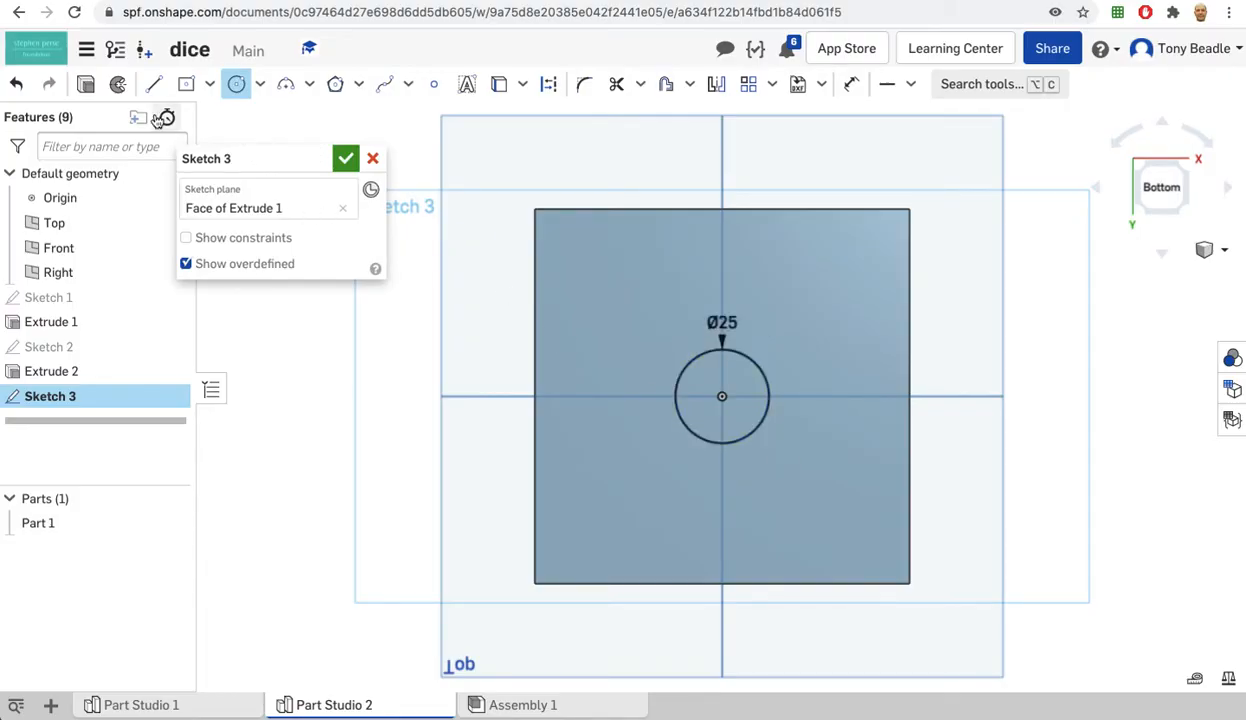
# Step: Cut the circle into the bottom face with a blind Extrude set to Remove at 5 mm depth
pyautogui.click(86, 84)
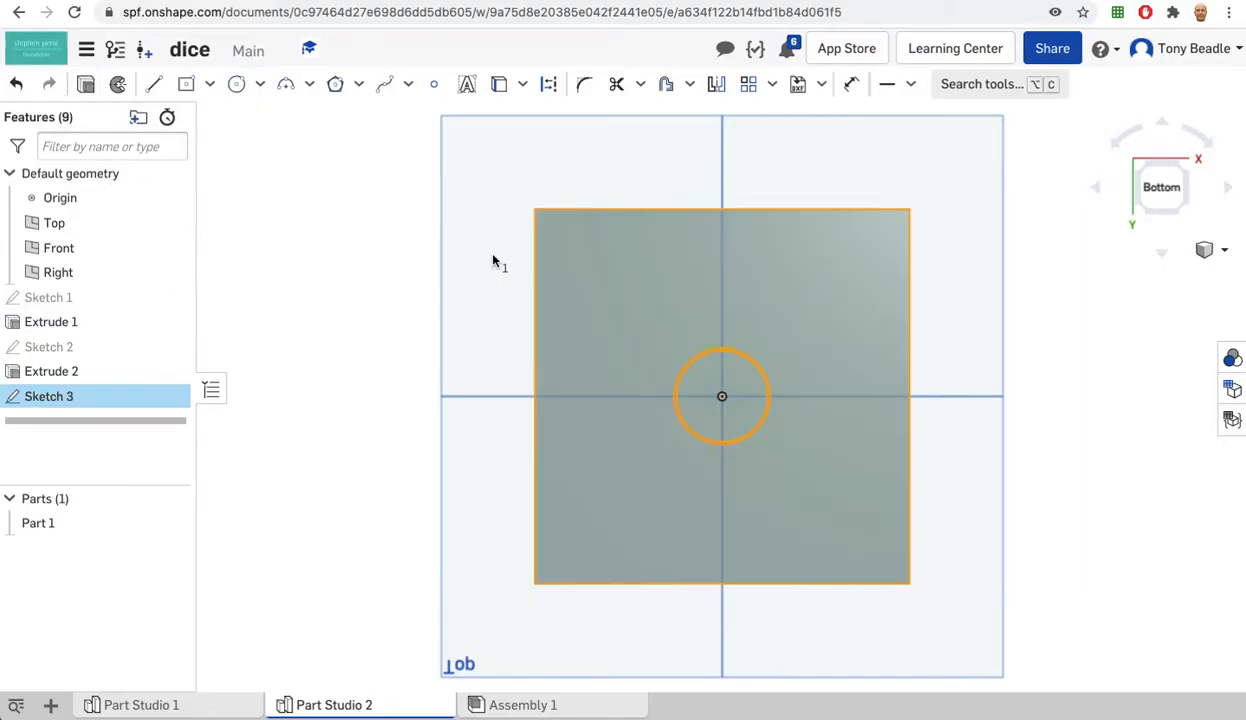
pyautogui.click(287, 212)
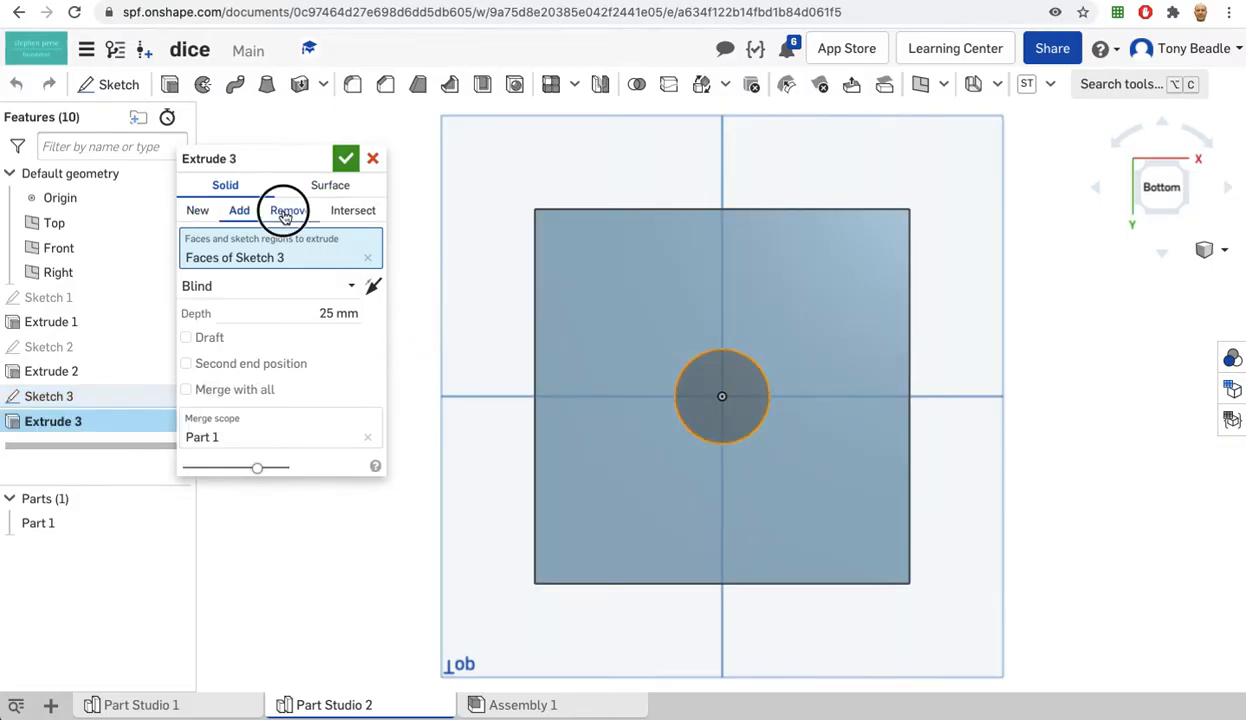
pyautogui.click(331, 315)
pyautogui.write('5')
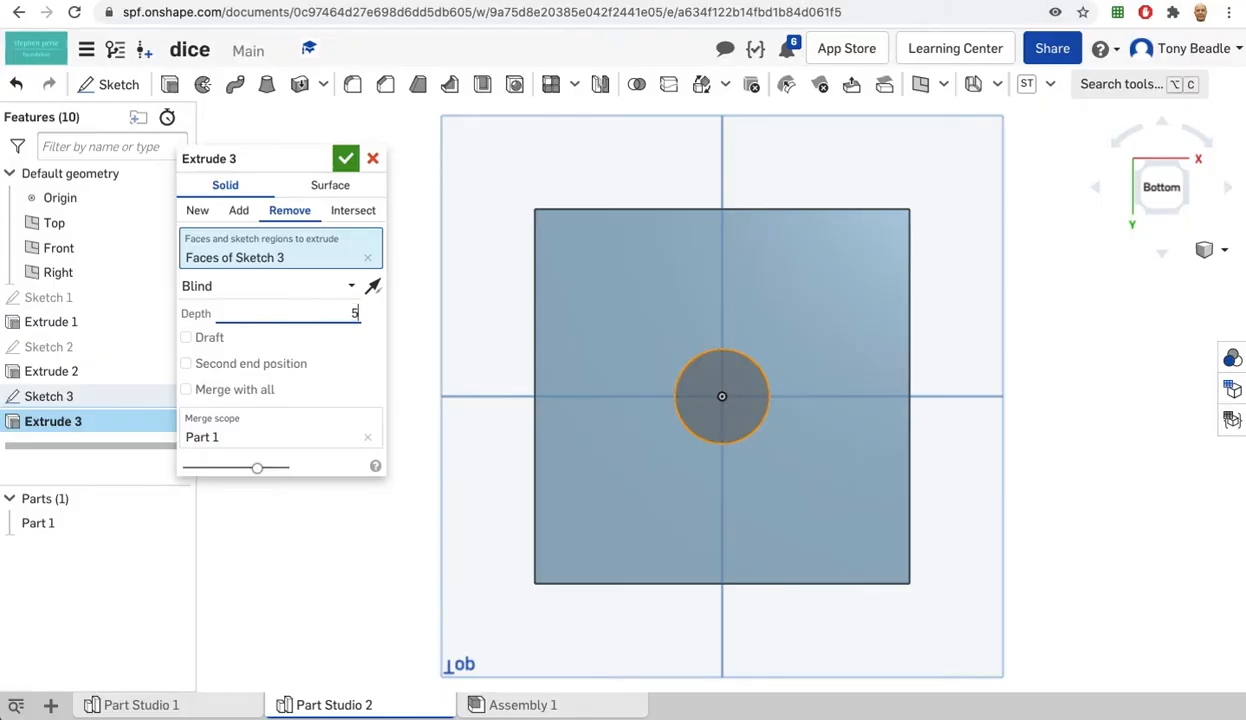
pyautogui.click(347, 158)
# Step: Start a new sketch on the front face of the cube, viewed straight on
pyautogui.moveTo(422, 321); pyautogui.dragTo(420, 296, button='right')
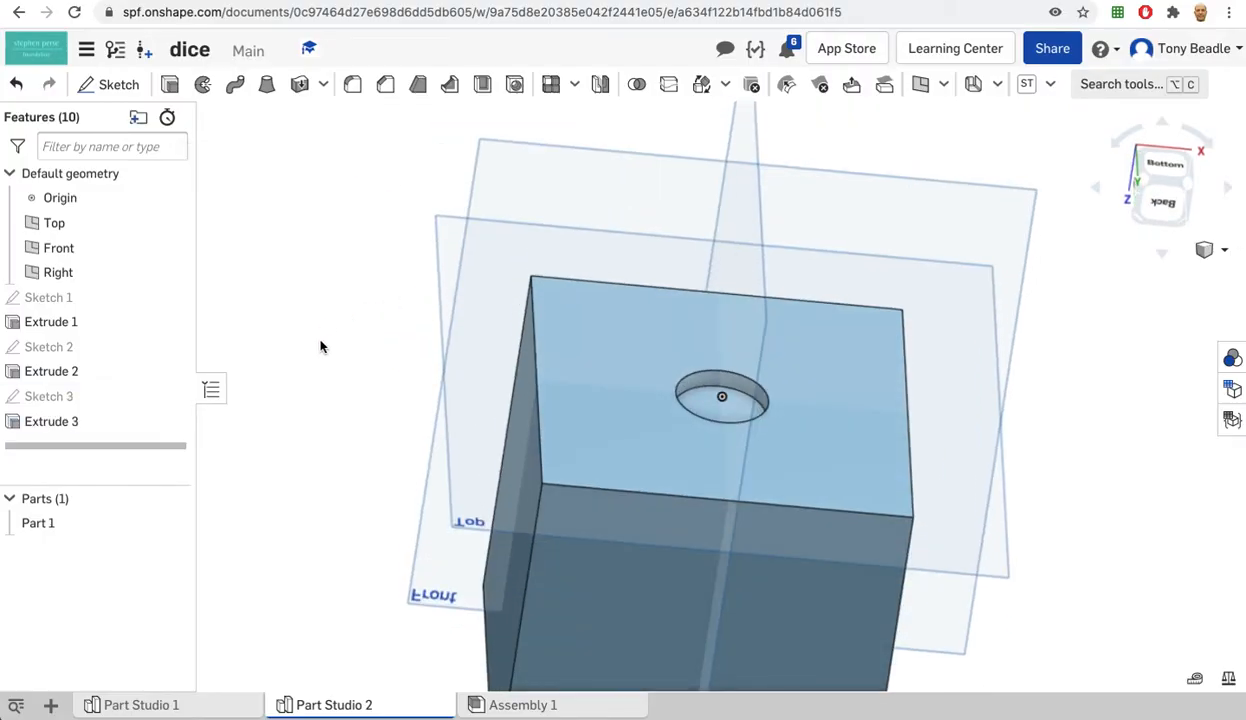
pyautogui.moveTo(320, 267); pyautogui.dragTo(409, 300, button='right')
pyautogui.click(537, 250)
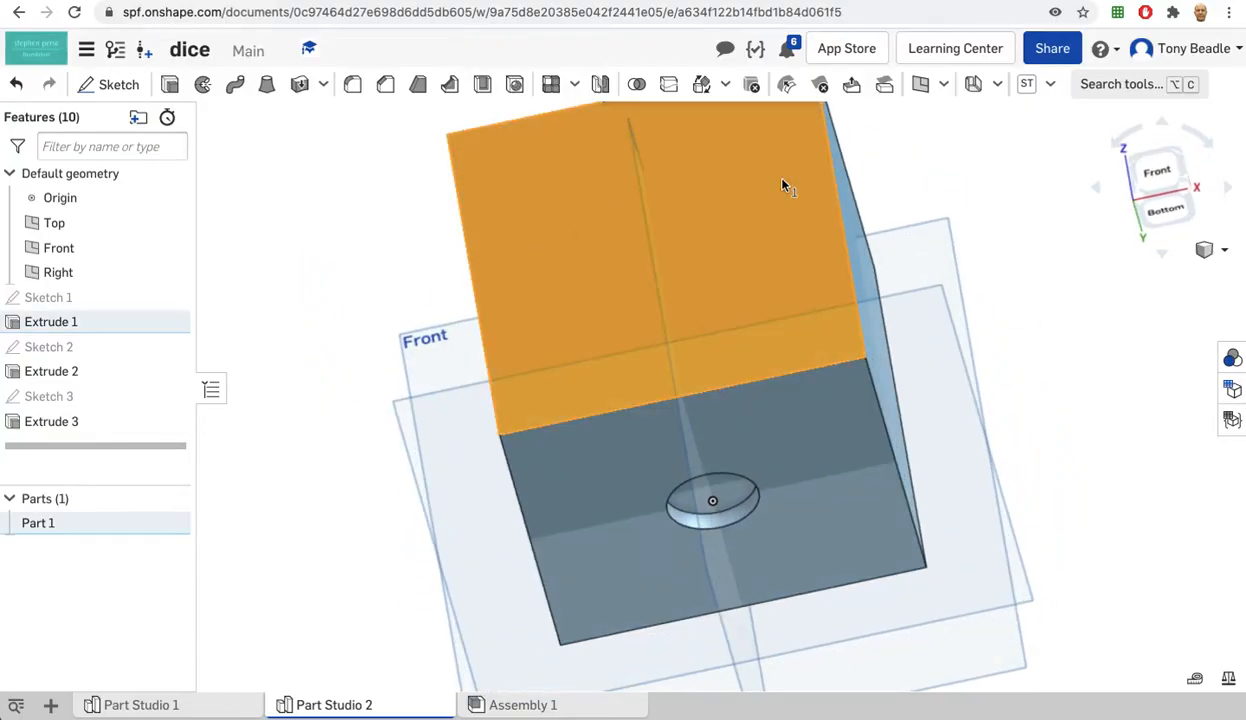
pyautogui.click(1155, 173)
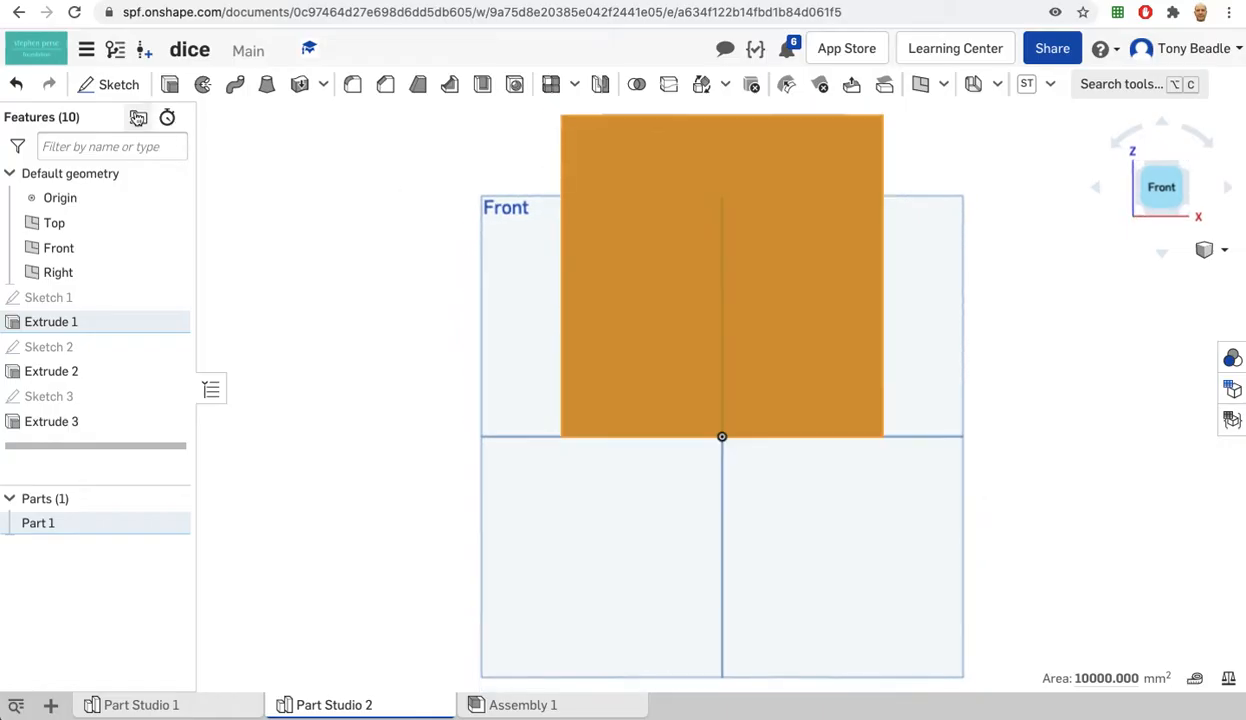
pyautogui.click(117, 85)
# Step: Draw two diagonal construction lines connecting the opposite corners of the front face
pyautogui.click(154, 84)
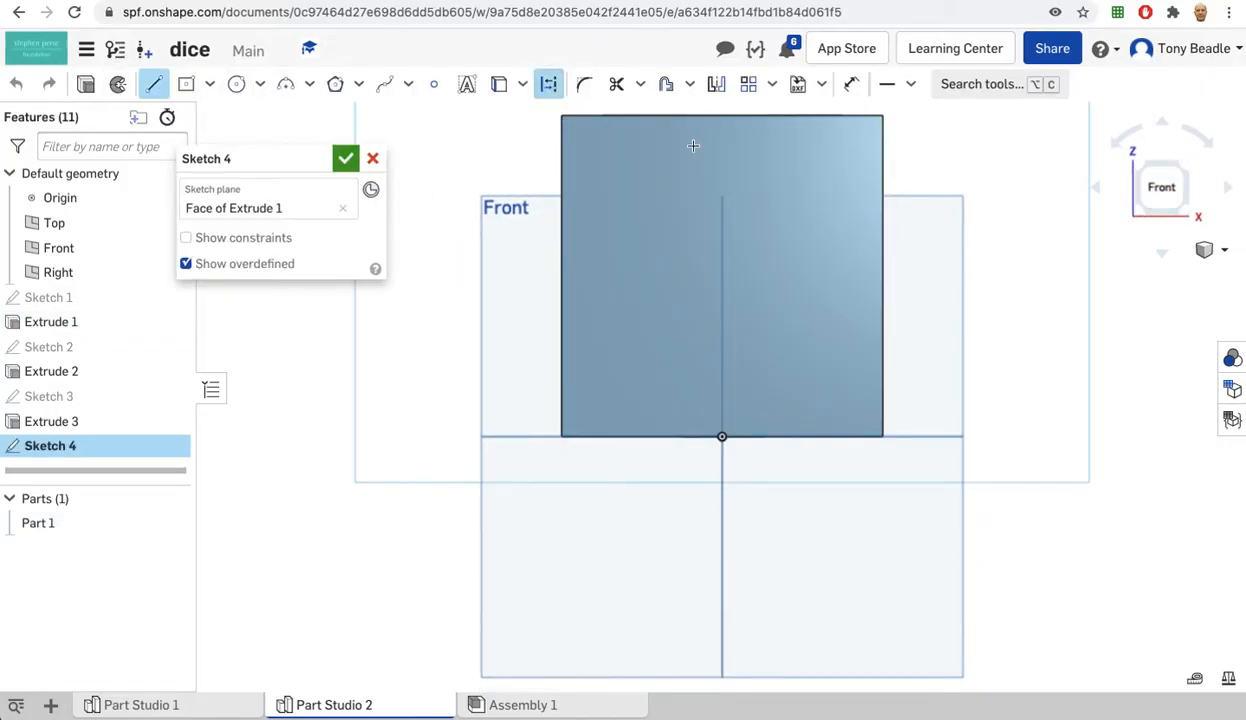
pyautogui.click(562, 116)
pyautogui.click(883, 436)
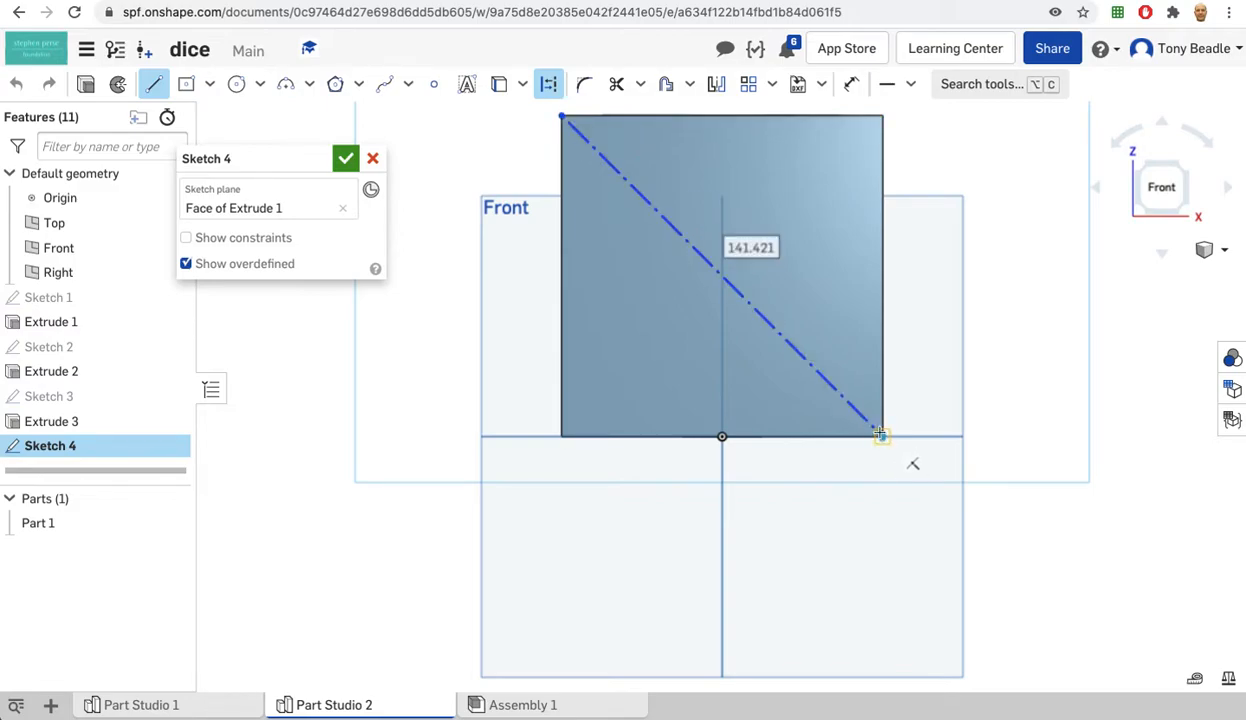
pyautogui.press('Escape')
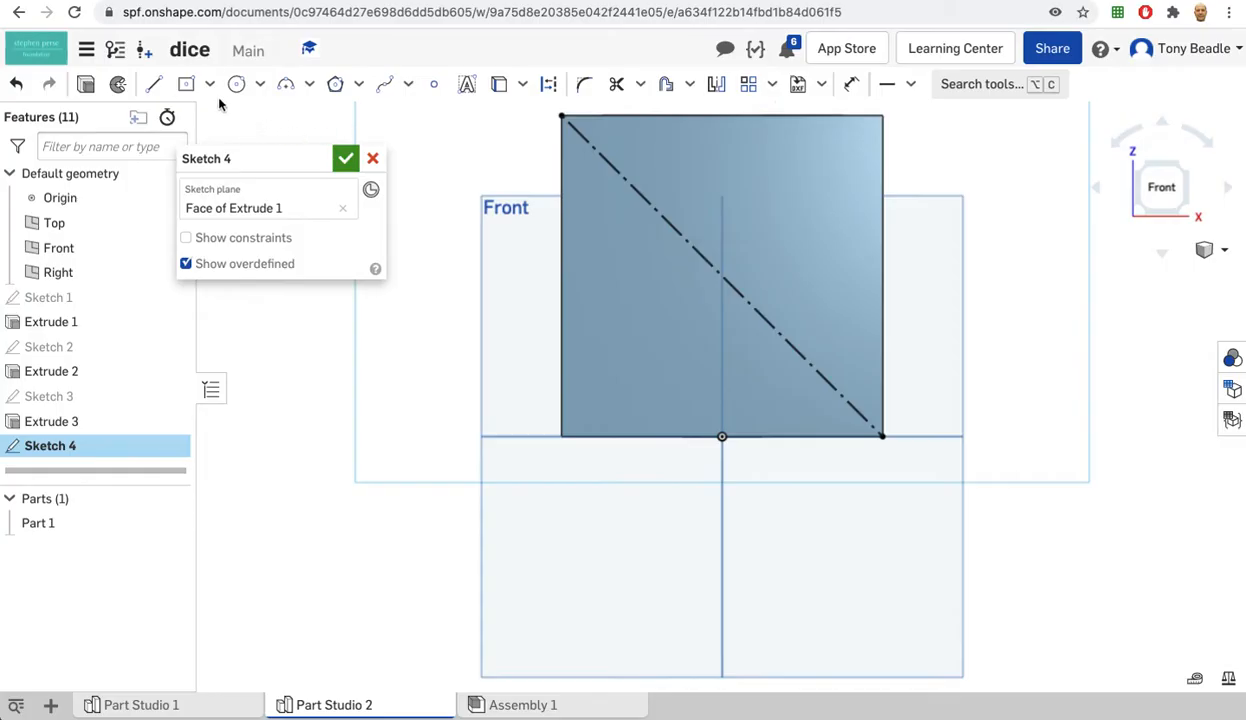
pyautogui.click(153, 84)
pyautogui.click(548, 84)
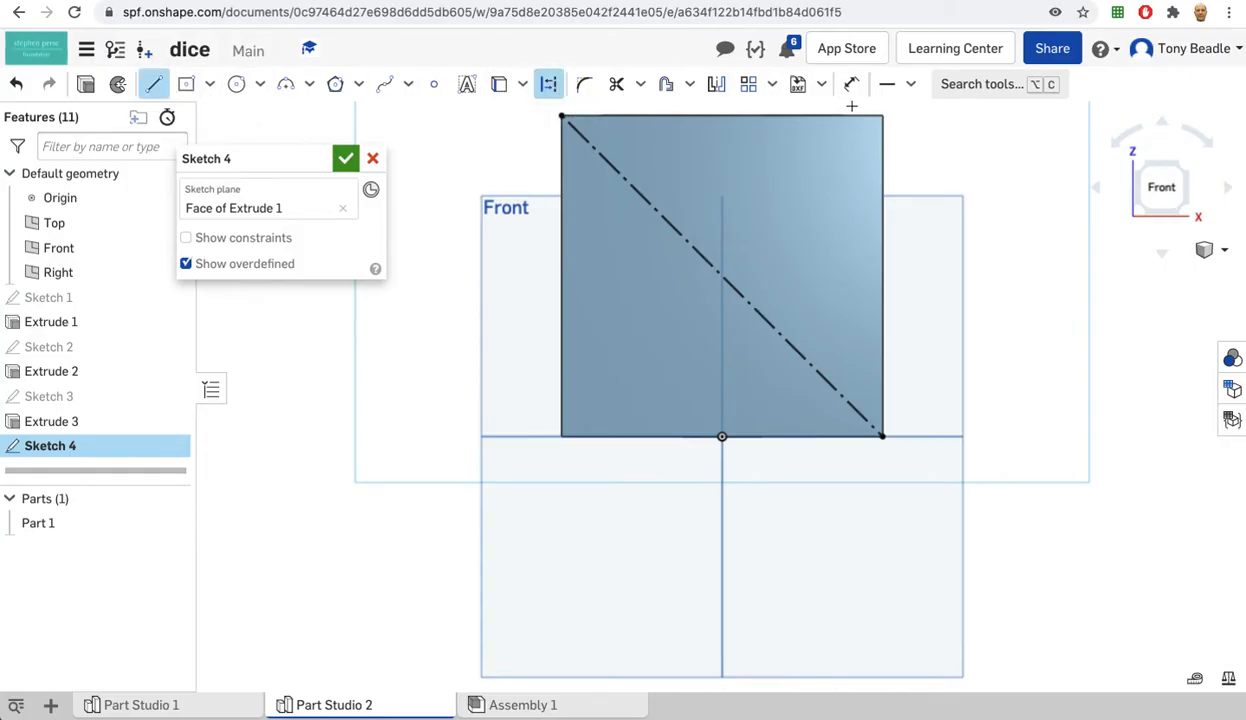
pyautogui.click(882, 116)
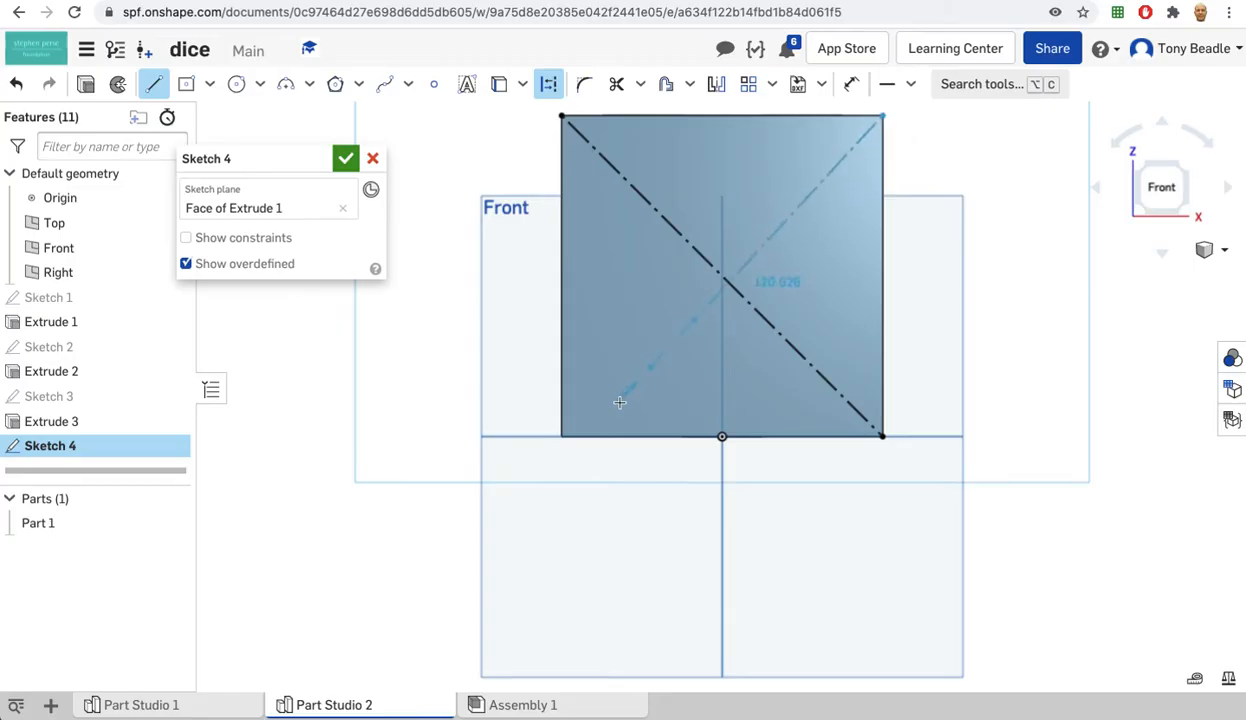
pyautogui.click(562, 436)
pyautogui.press('Escape')
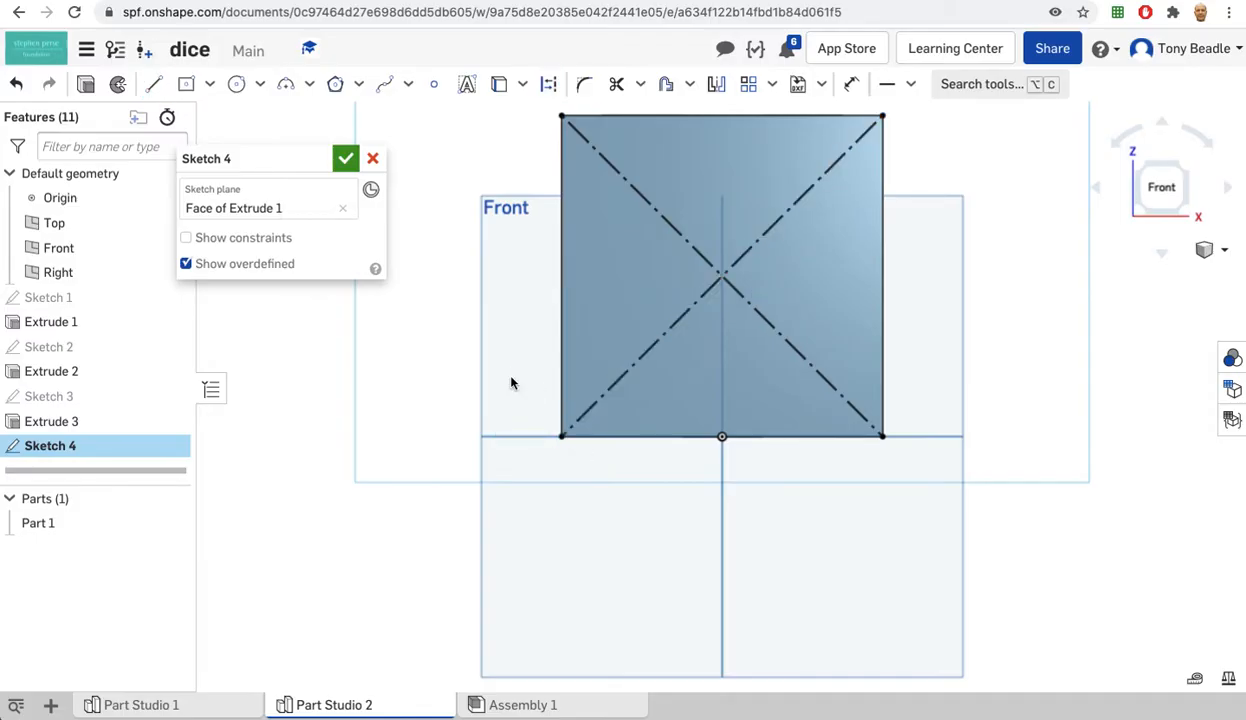
# Step: Draw a circle about 27 mm in diameter centered where the two diagonals cross
pyautogui.click(236, 84)
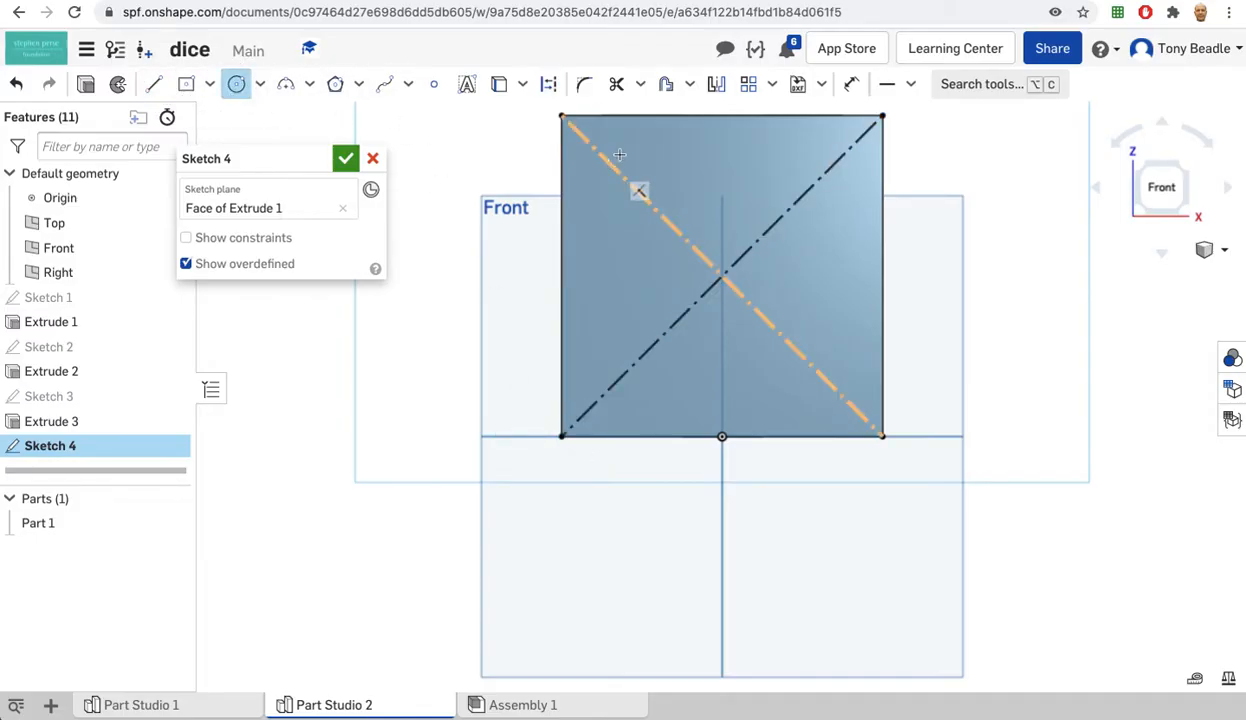
pyautogui.click(721, 276)
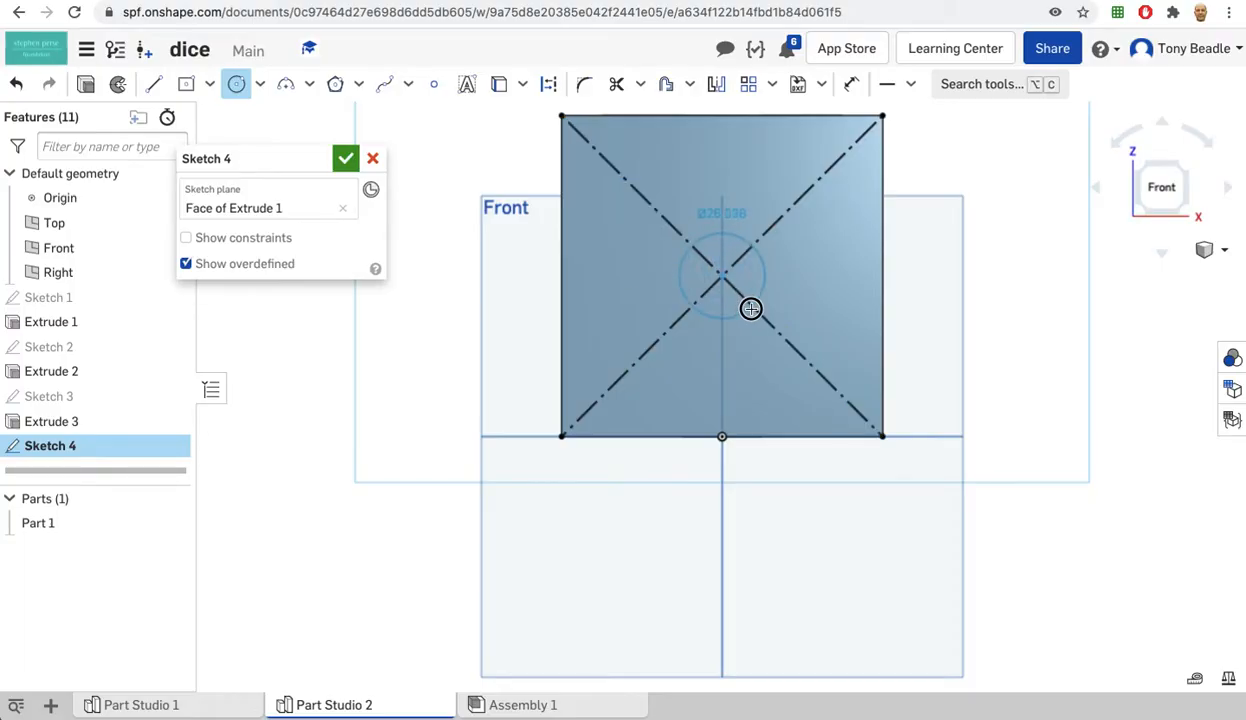
pyautogui.click(751, 309)
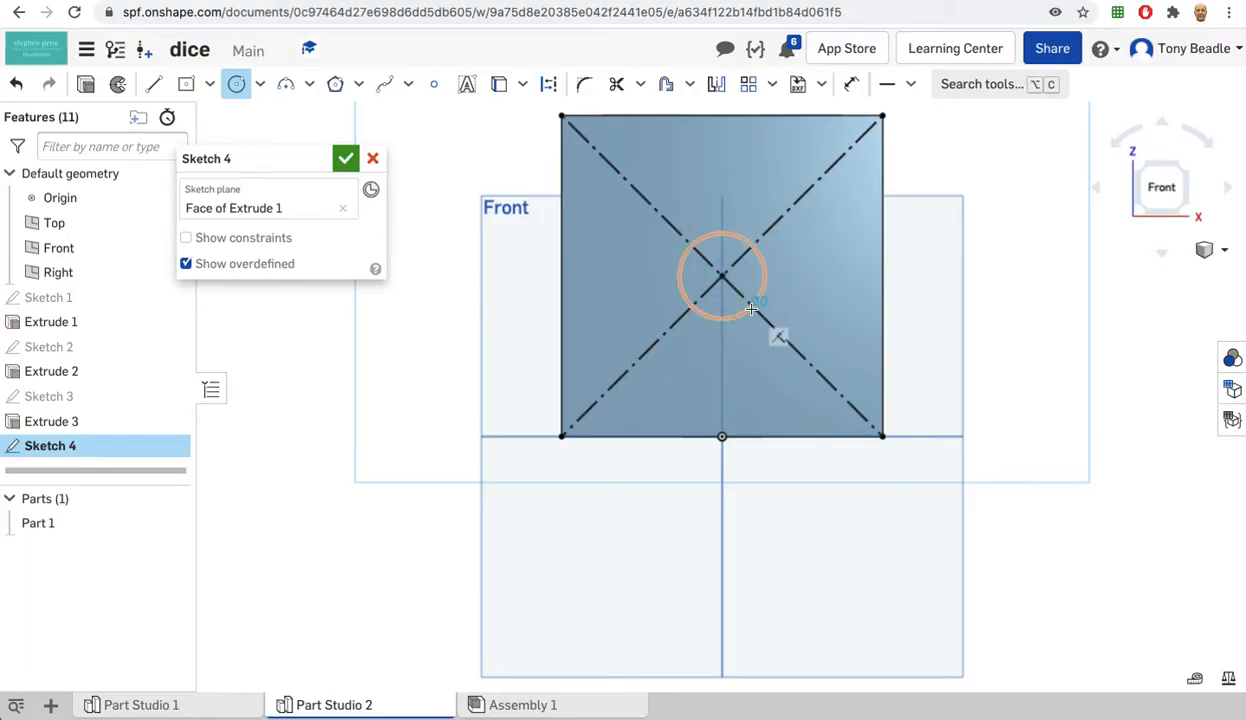
pyautogui.press('Escape')
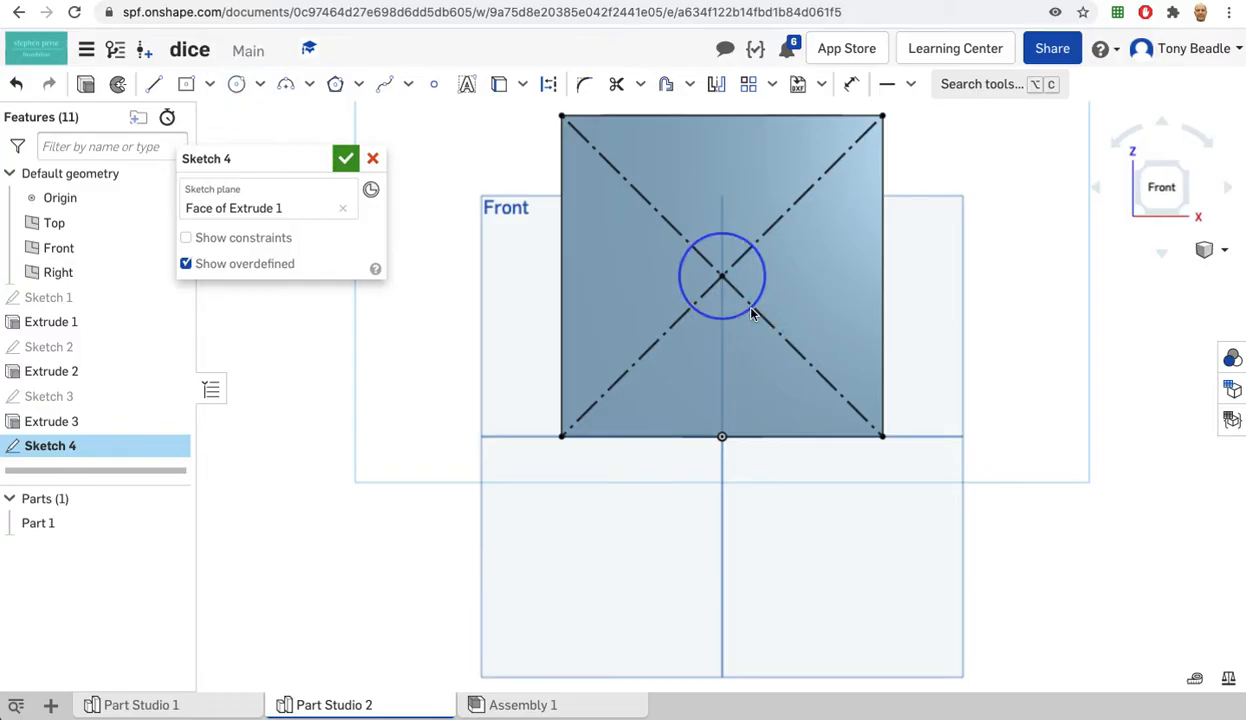
# Step: Draw two more circles centered on the descending diagonal, about 22 mm across near the upper-left corner and about 19 mm toward the lower-right corner
pyautogui.click(238, 86)
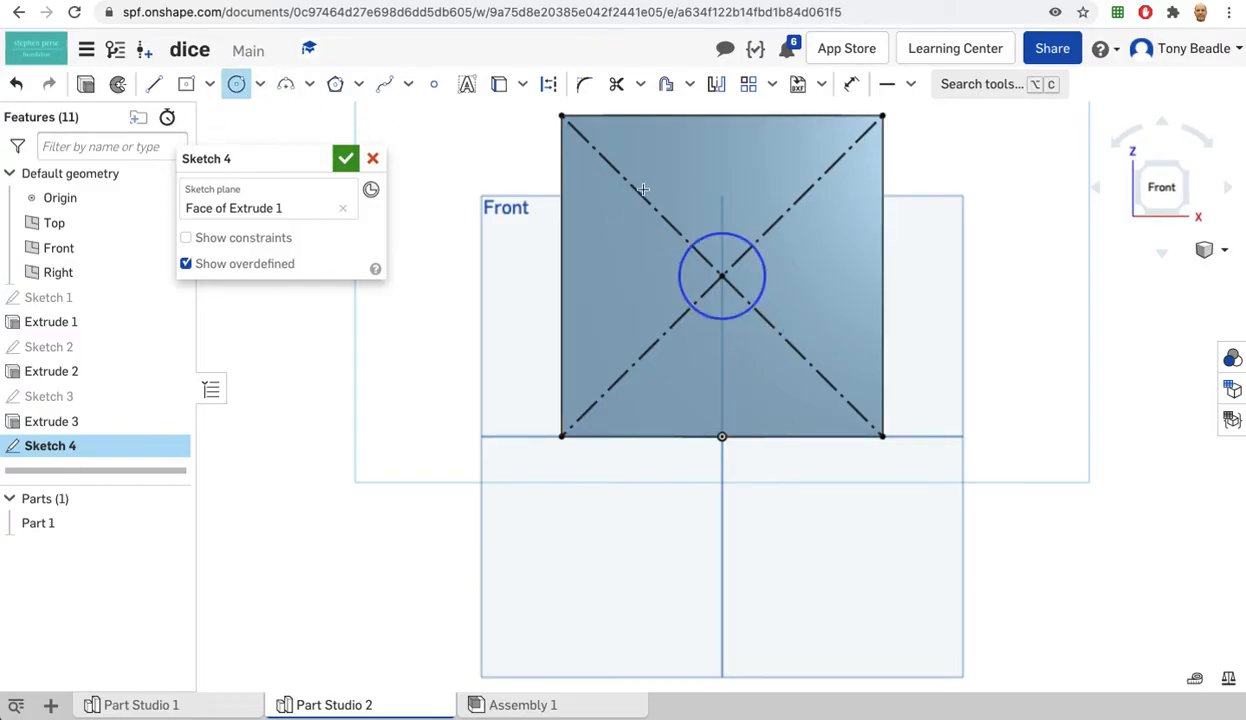
pyautogui.click(613, 168)
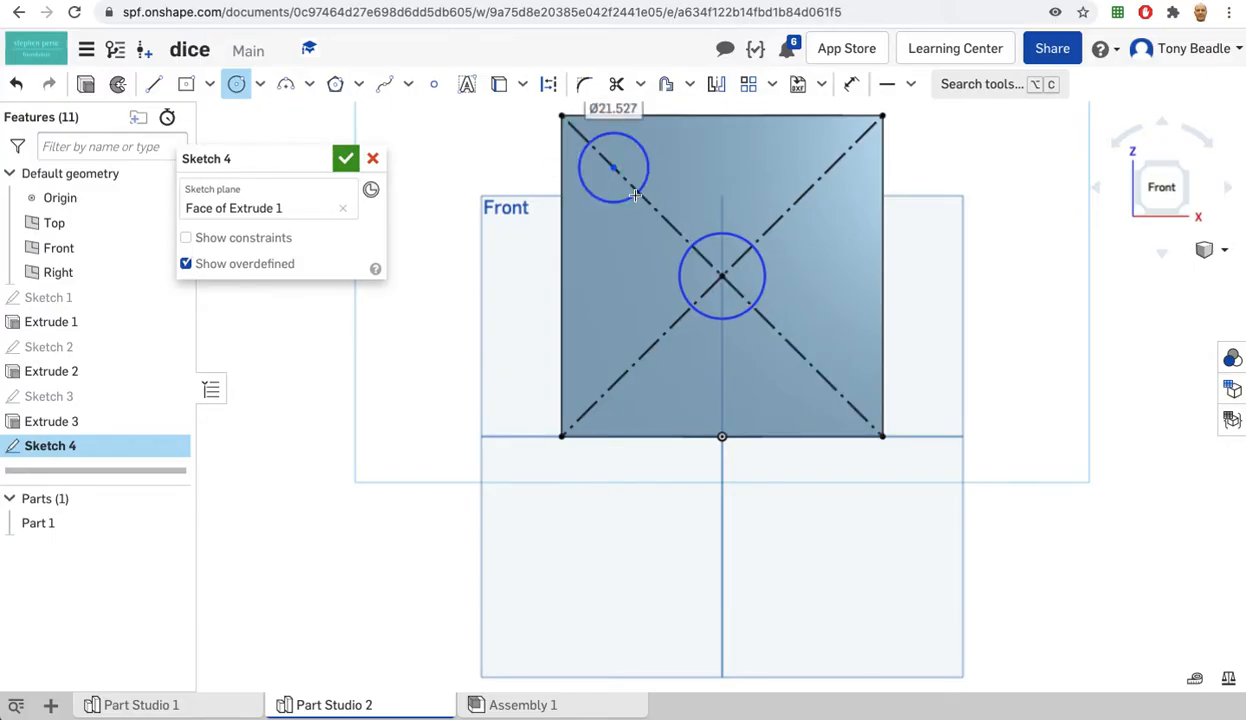
pyautogui.click(634, 195)
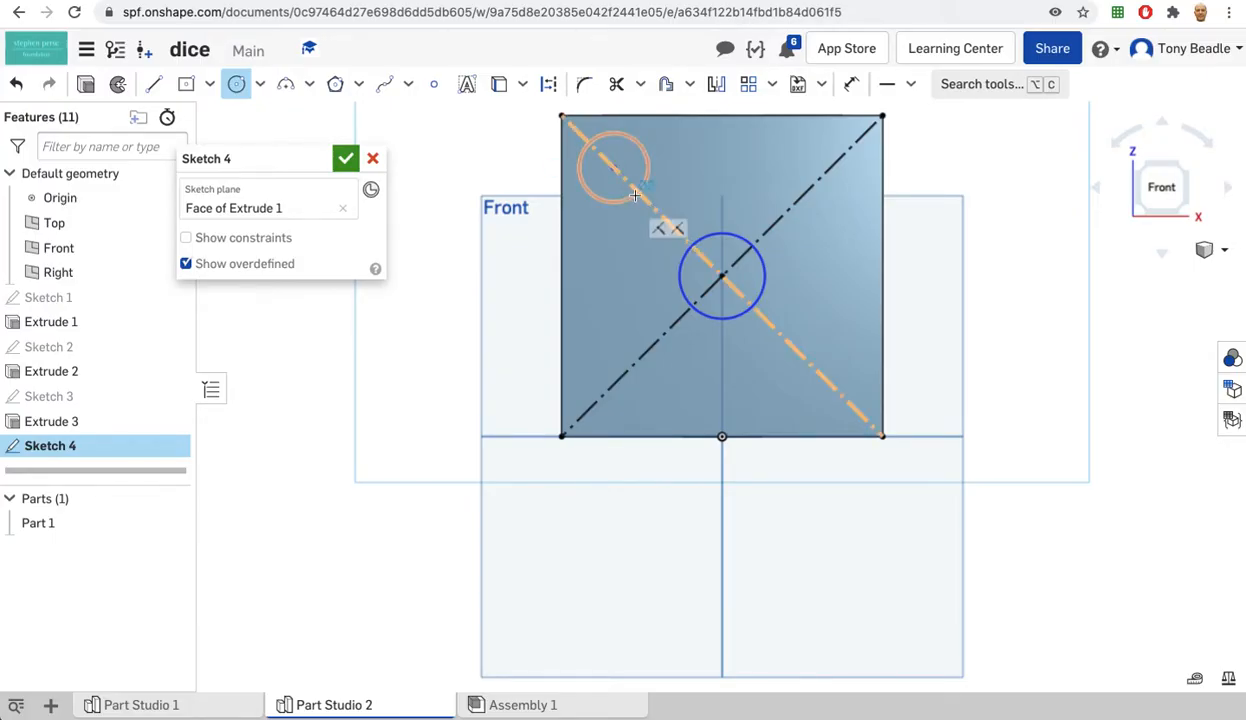
pyautogui.press('Escape')
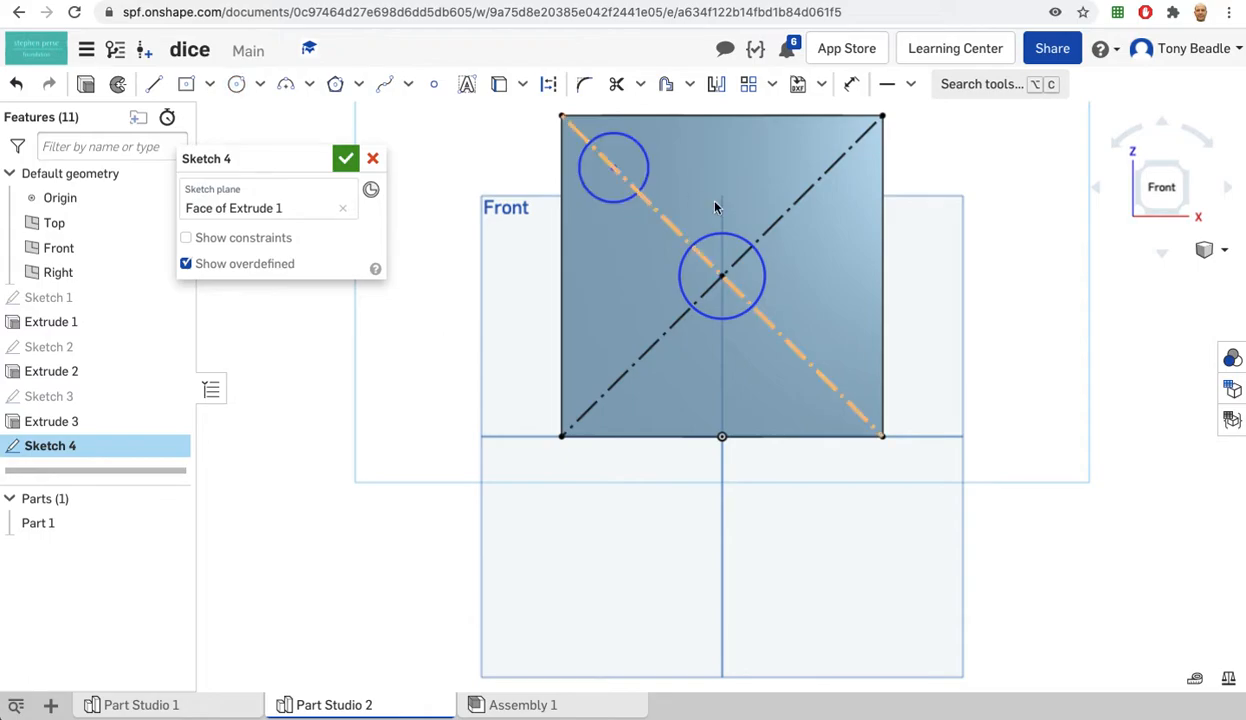
pyautogui.click(240, 86)
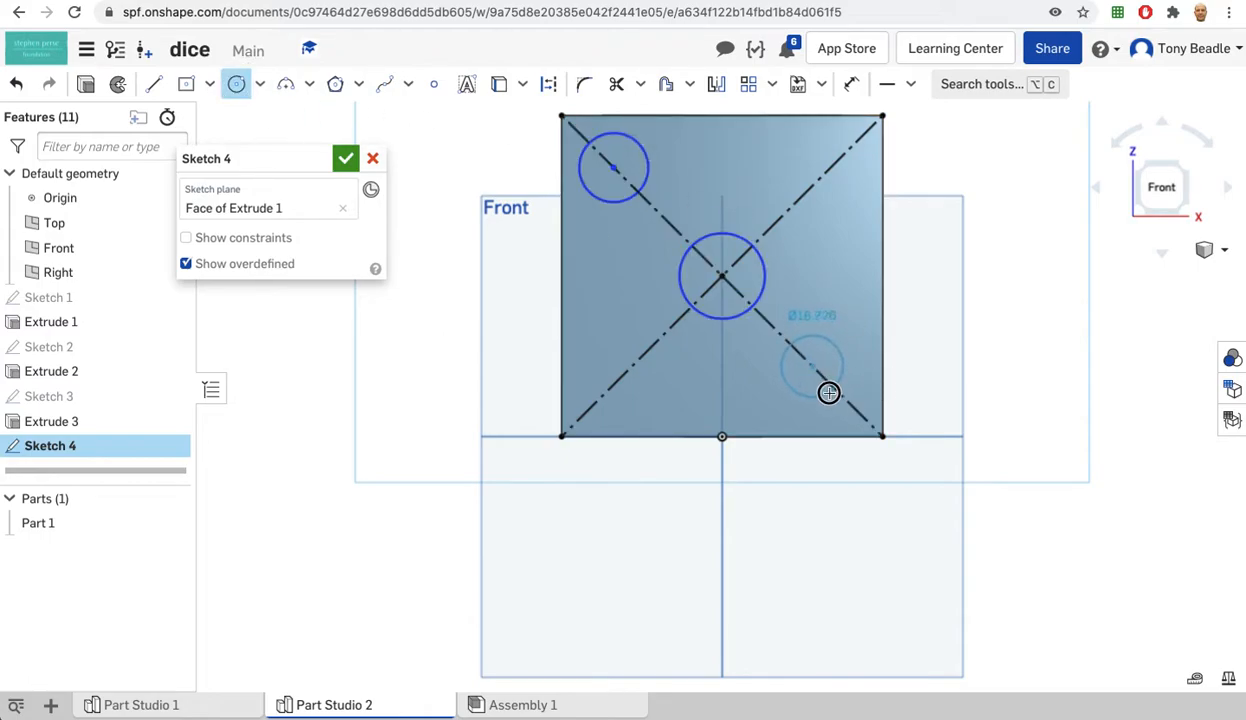
pyautogui.click(829, 393)
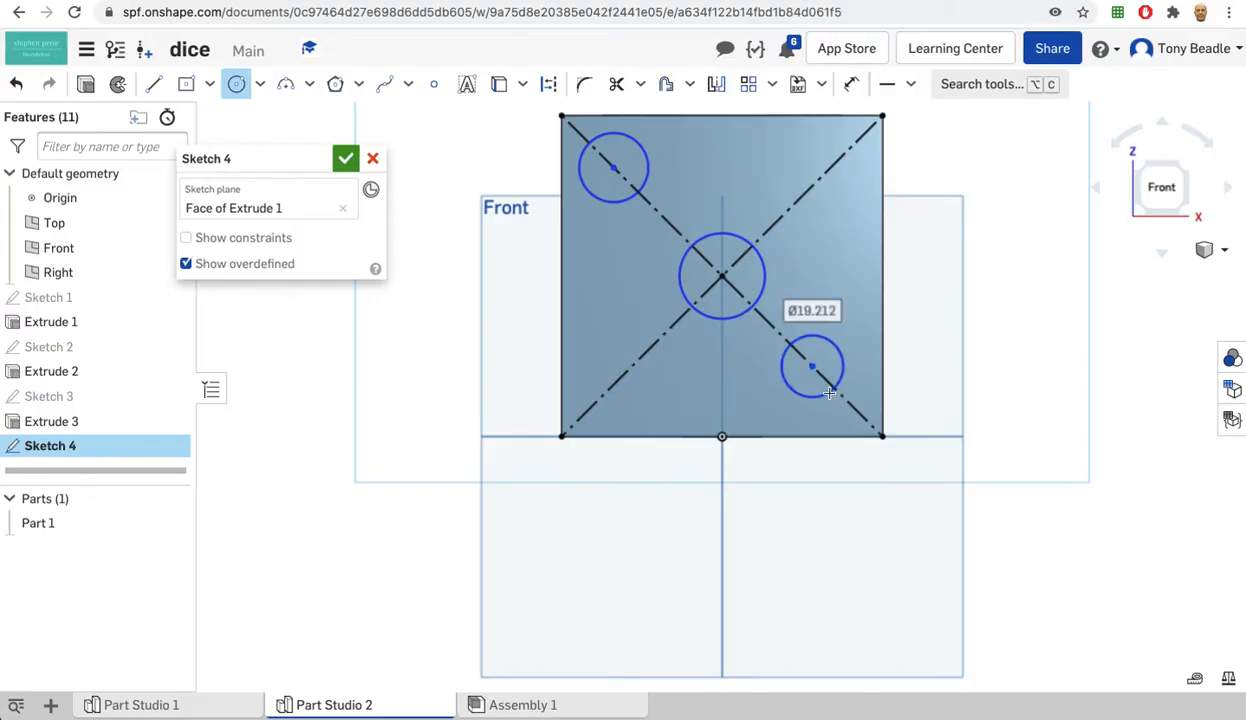
pyautogui.press('Escape')
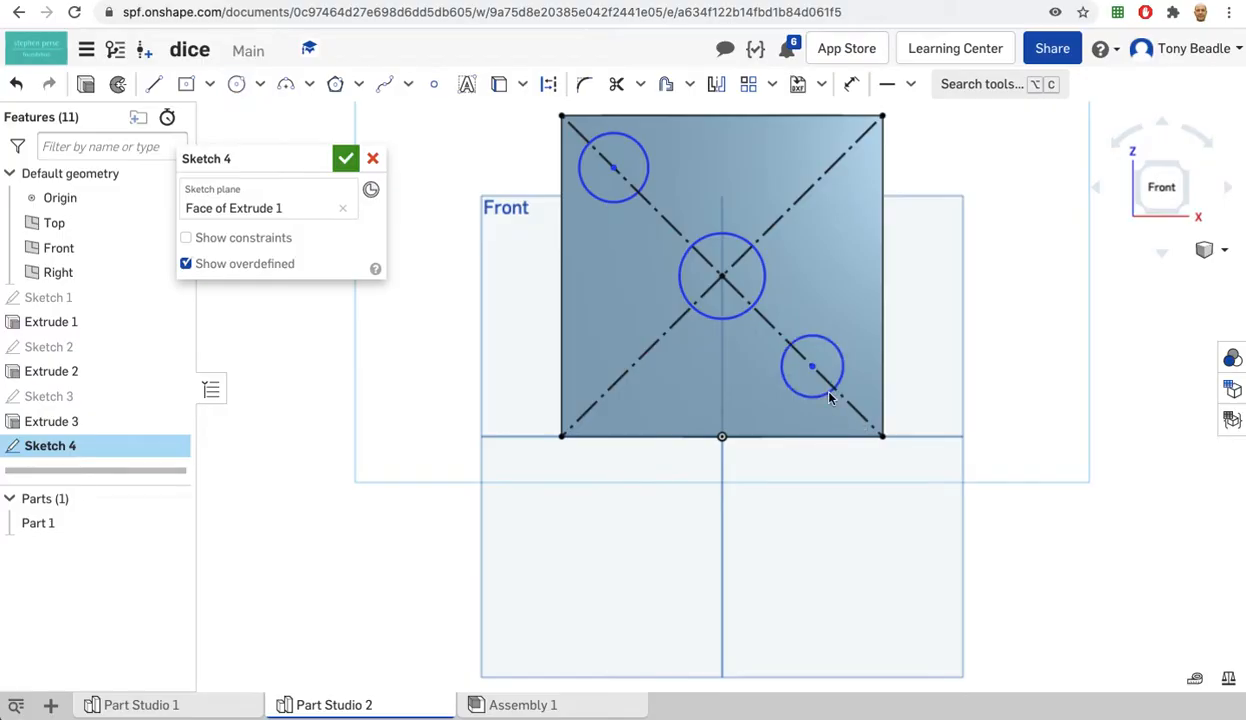
# Step: Apply an Equal constraint to the three circles on the front face
pyautogui.click(913, 88)
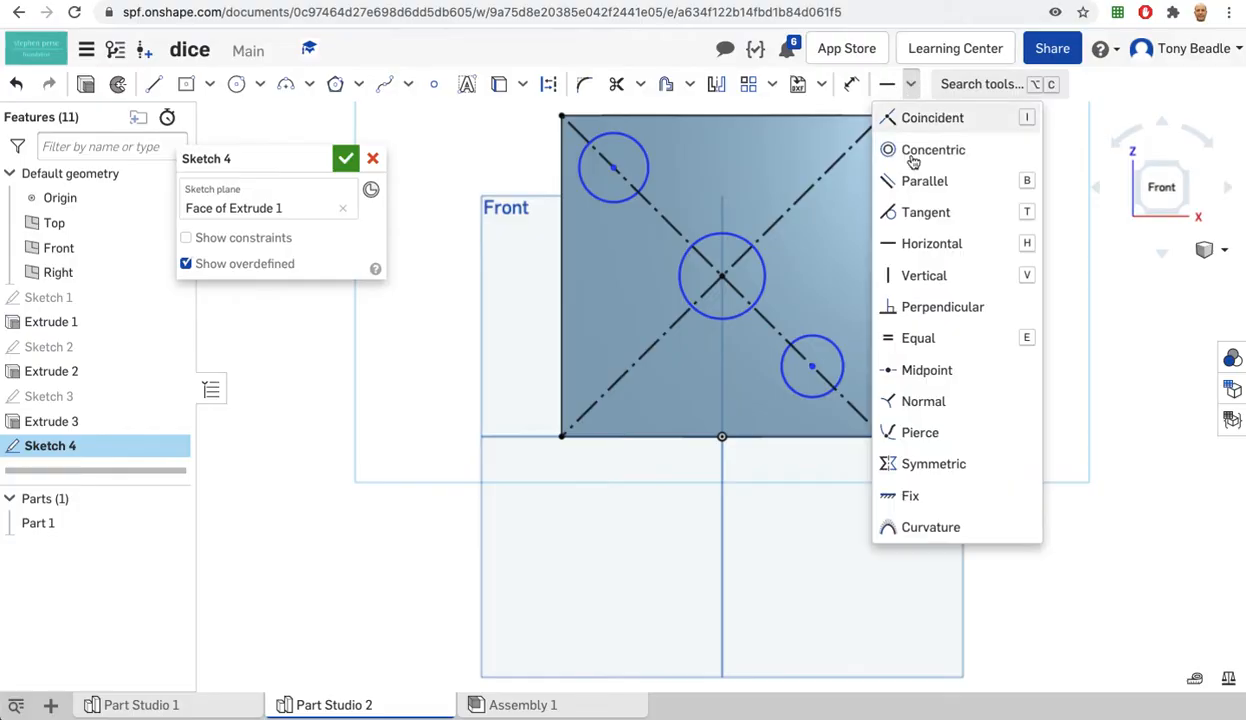
pyautogui.click(646, 163)
pyautogui.click(723, 239)
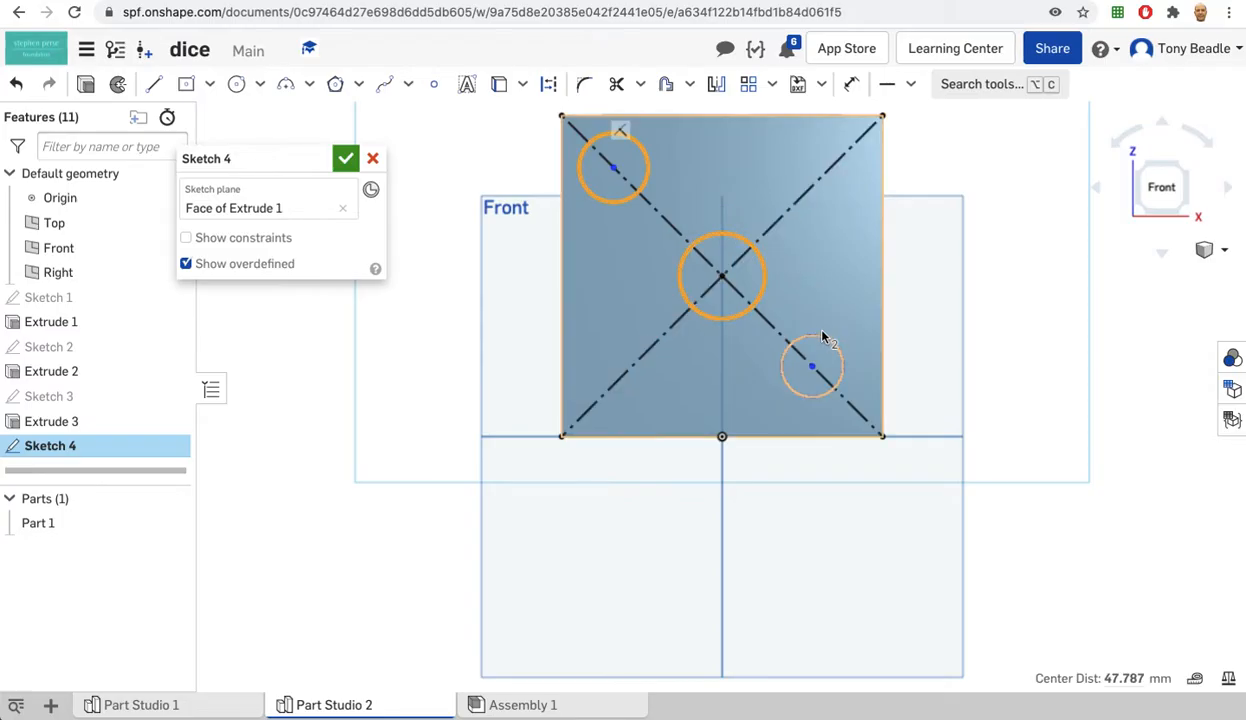
pyautogui.click(807, 336)
pyautogui.click(910, 84)
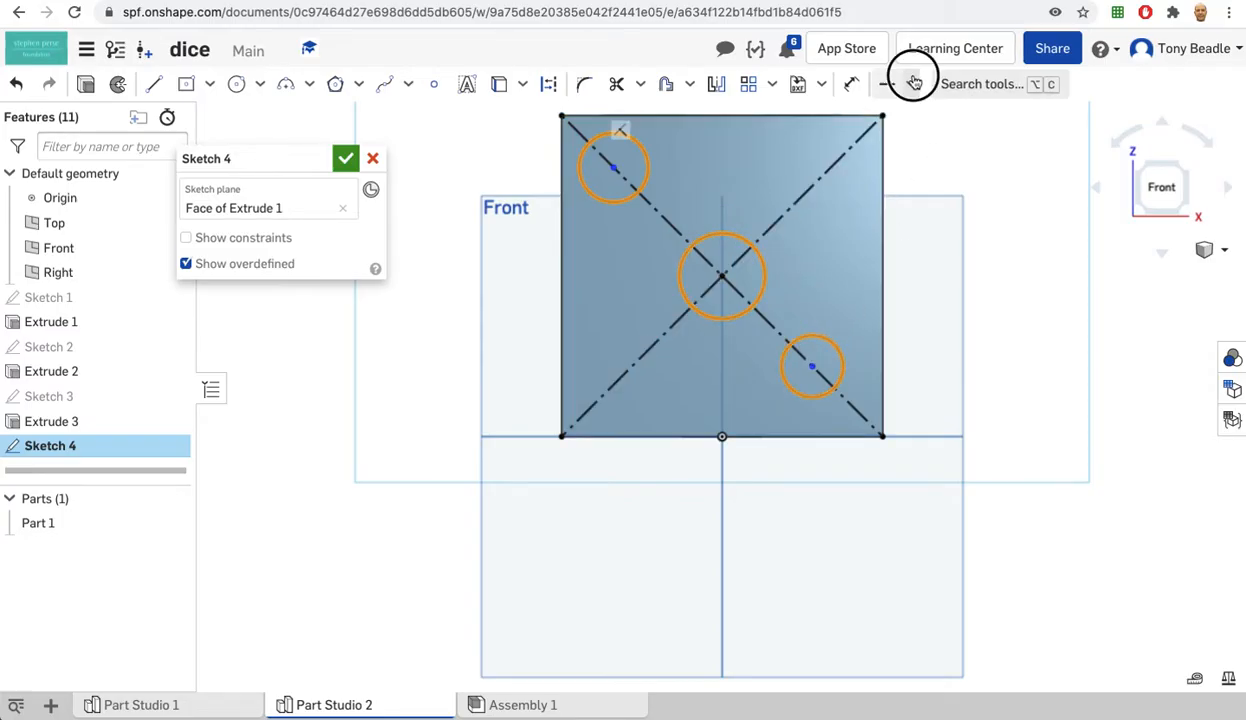
pyautogui.click(913, 337)
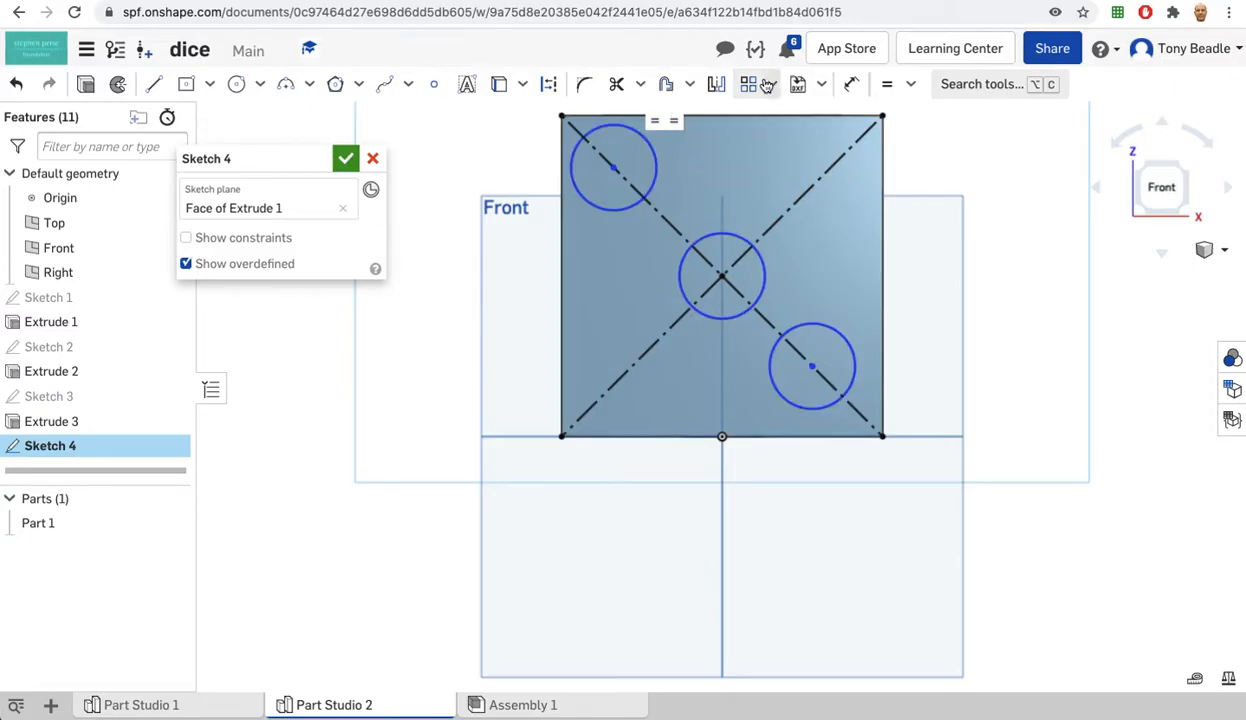
# Step: Dimension the diameter of the circle near the face's upper-left corner as 25 mm
pyautogui.click(851, 86)
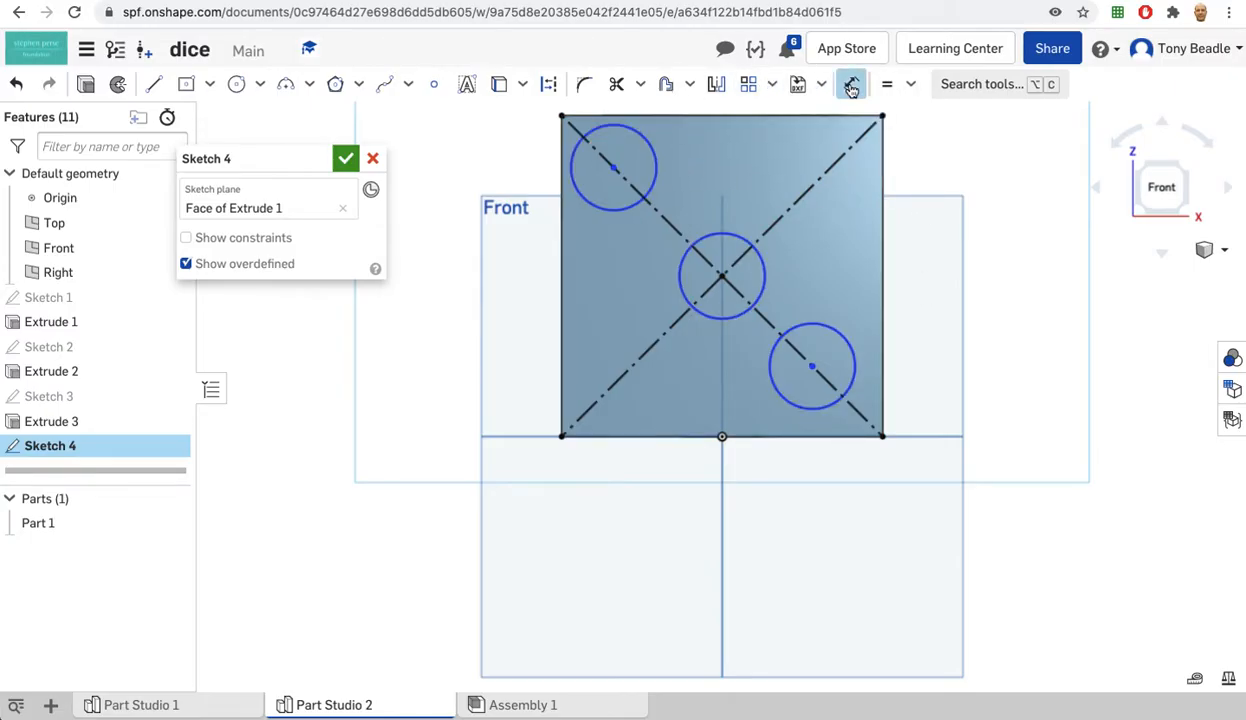
pyautogui.click(655, 172)
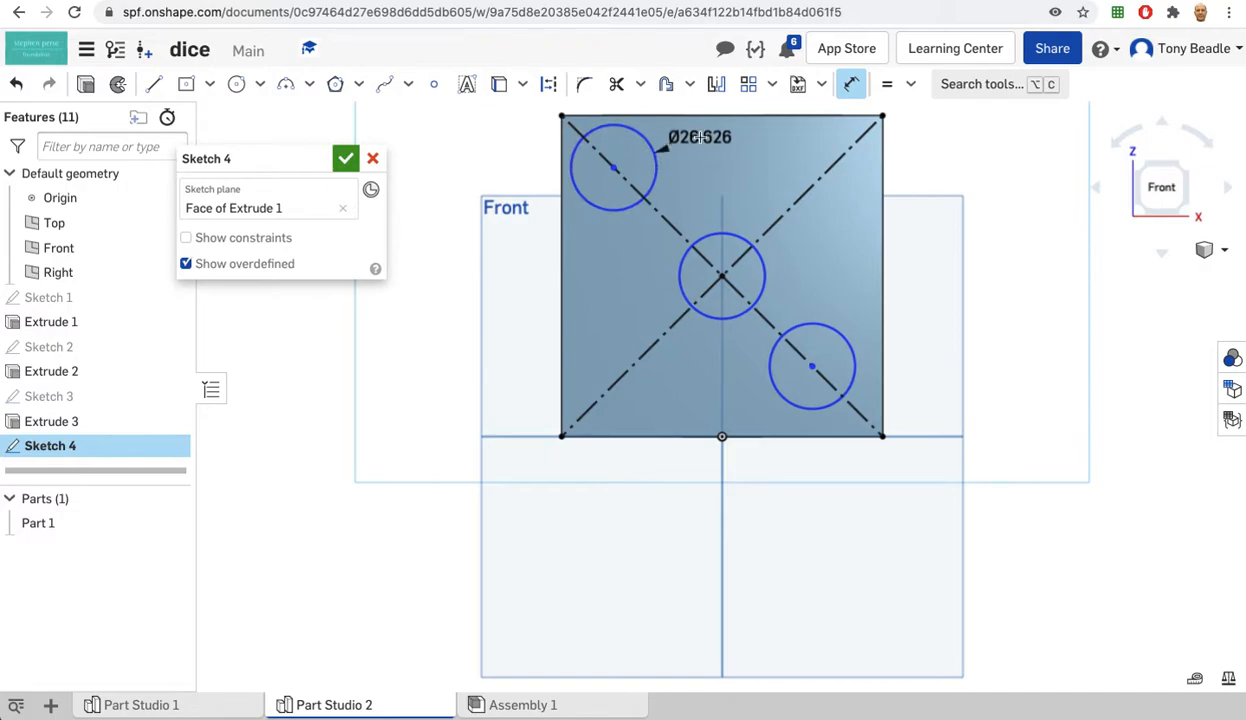
pyautogui.click(699, 137)
pyautogui.press('BackSpace')
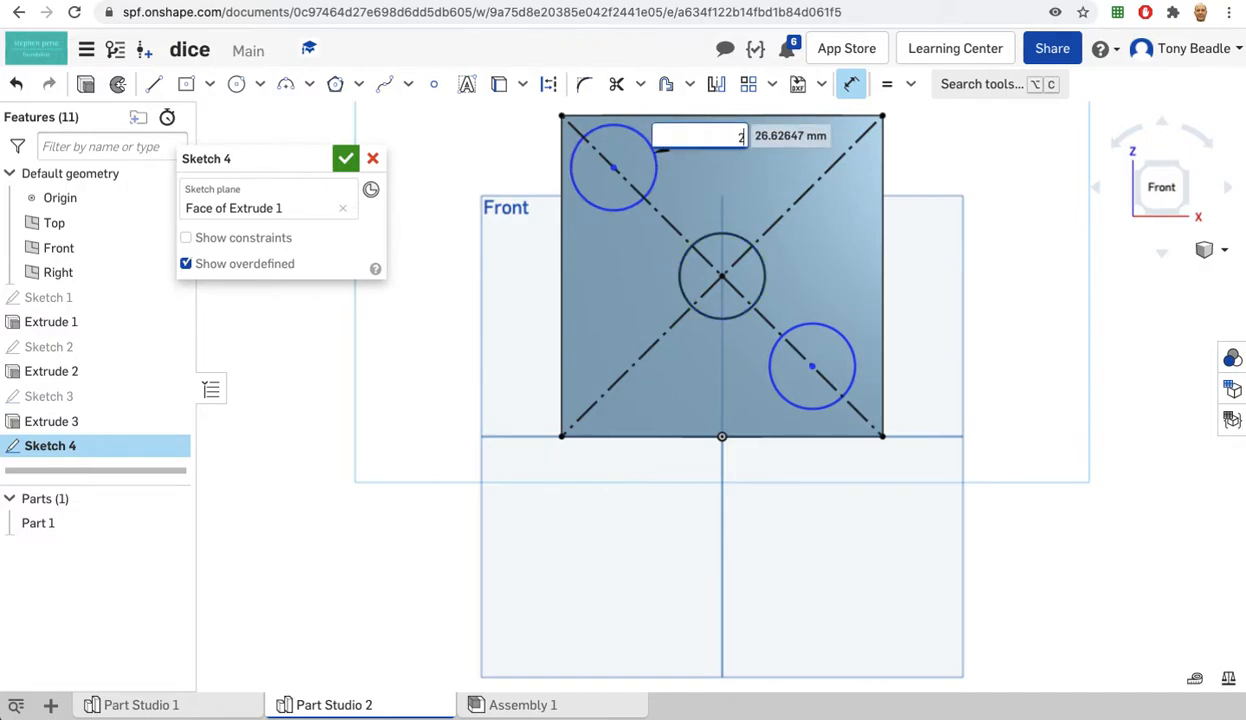
pyautogui.write('25')
pyautogui.press('Return')
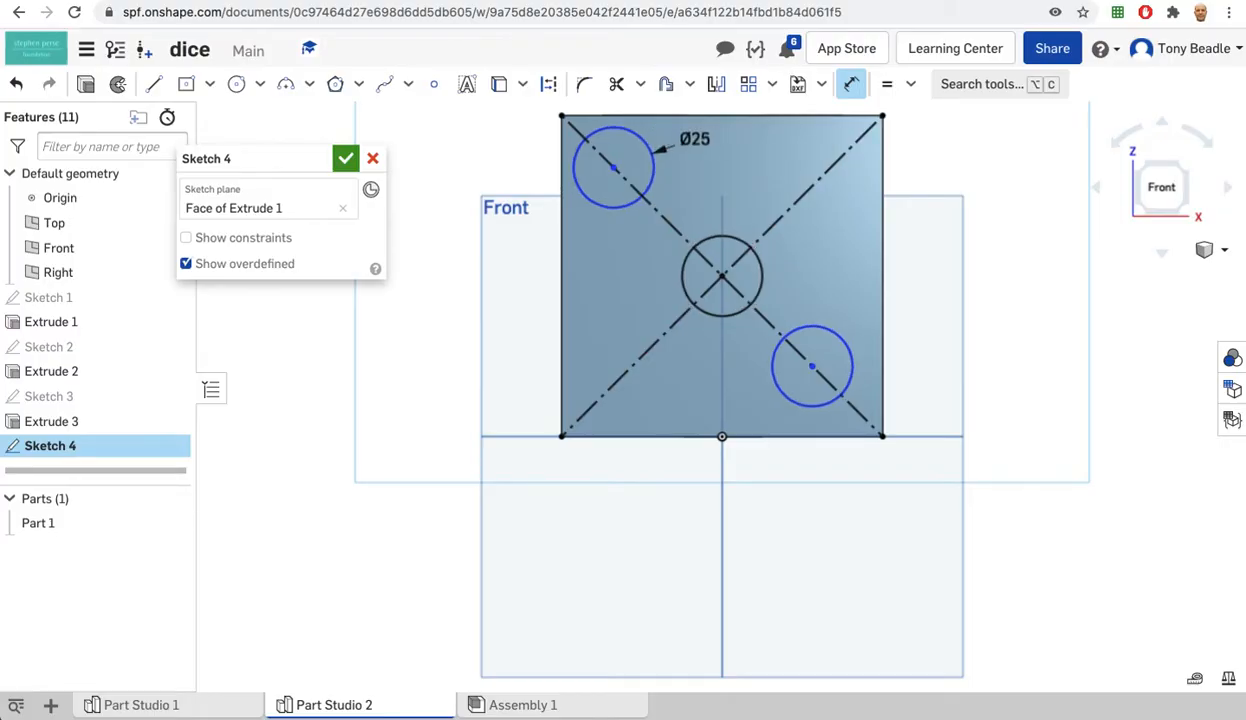
# Step: Set the distance from the upper-left circle's center to the face's left edge to 25 mm
pyautogui.click(613, 168)
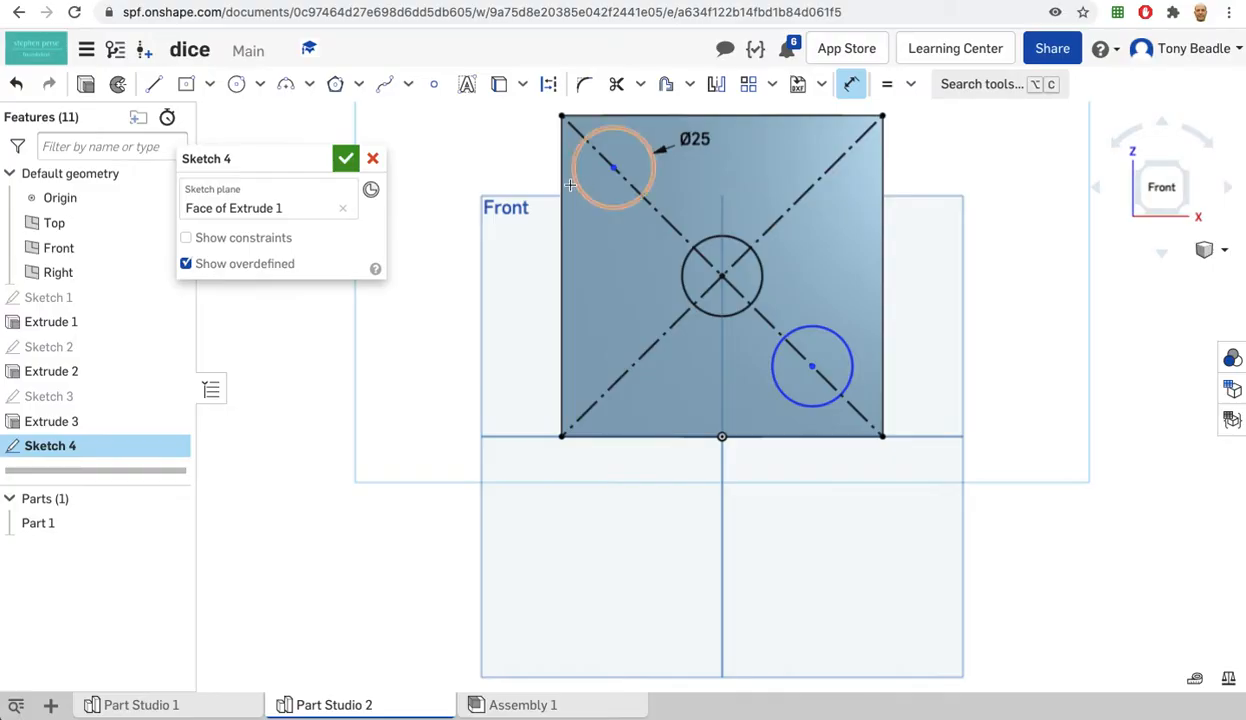
pyautogui.click(561, 165)
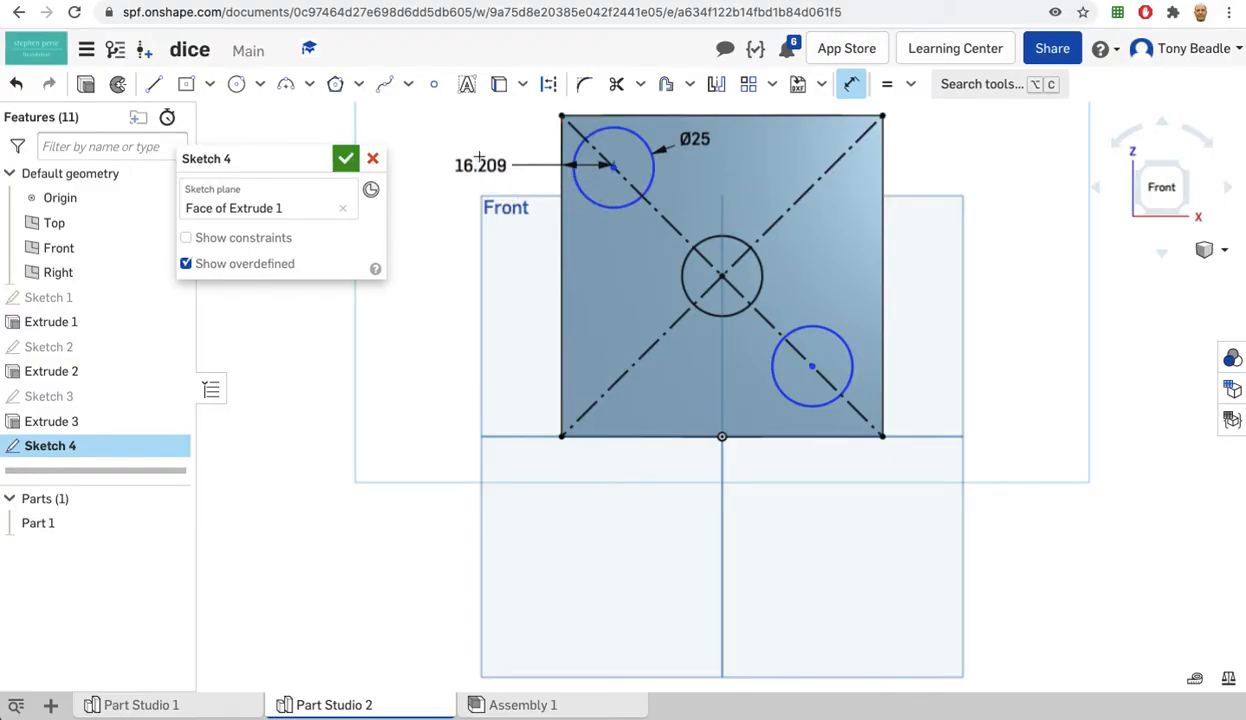
pyautogui.click(479, 153)
pyautogui.write('25')
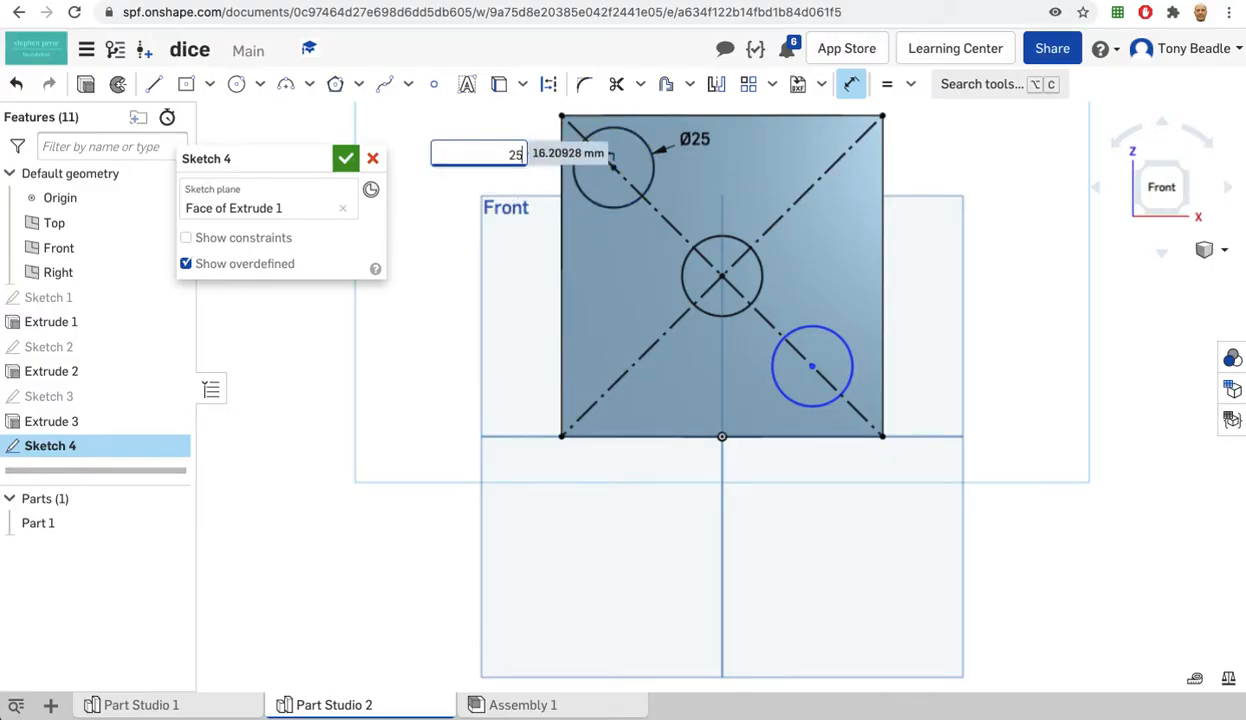
pyautogui.press('Return')
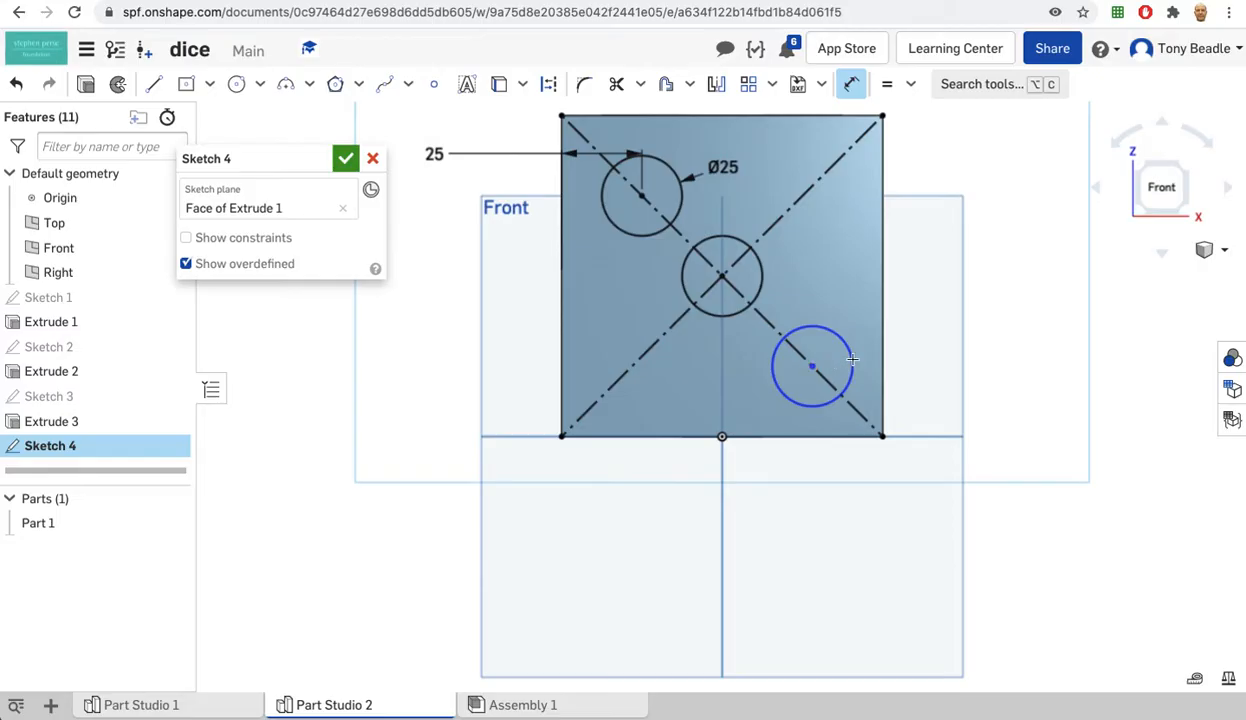
# Step: Set the distance from the lower-right circle's center to the face's right edge to 25 mm
pyautogui.click(882, 300)
pyautogui.click(852, 350)
pyautogui.click(930, 352)
pyautogui.write('25')
pyautogui.press('Return')
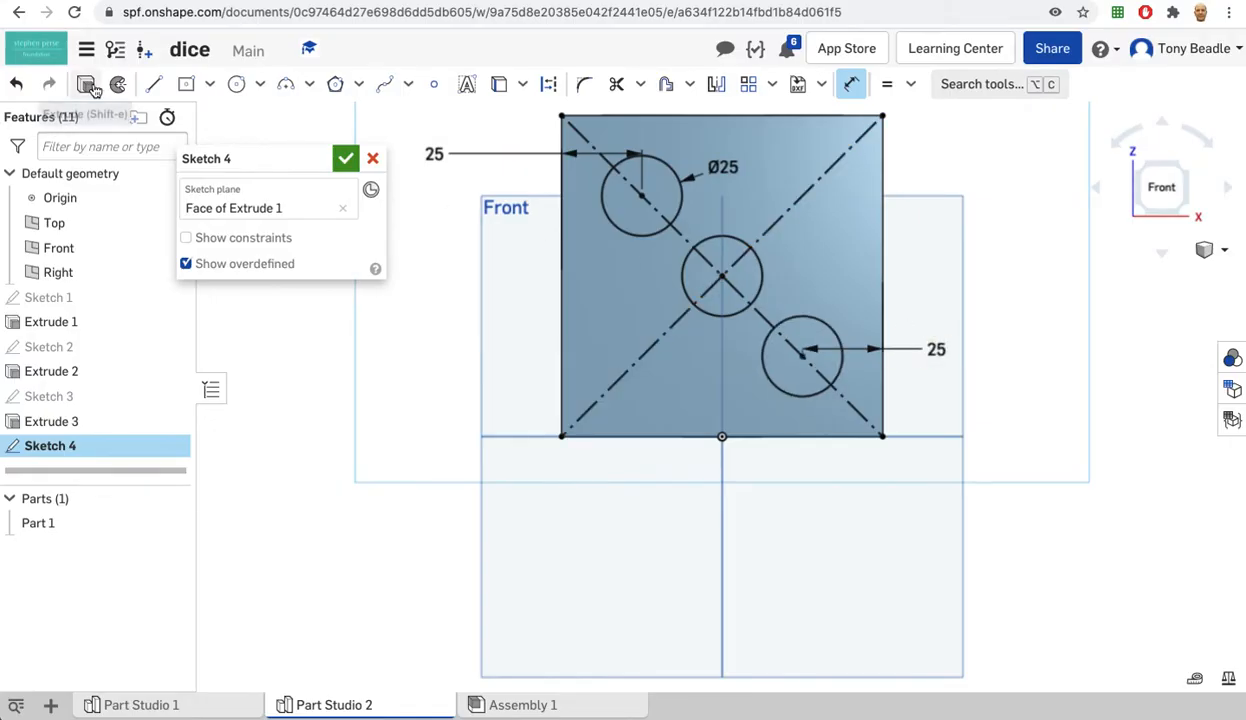
# Step: Finish the sketch and cut its three circles 5 mm deep into the cube with a Remove extrude
pyautogui.click(345, 158)
pyautogui.hotkey('shift', 'e')
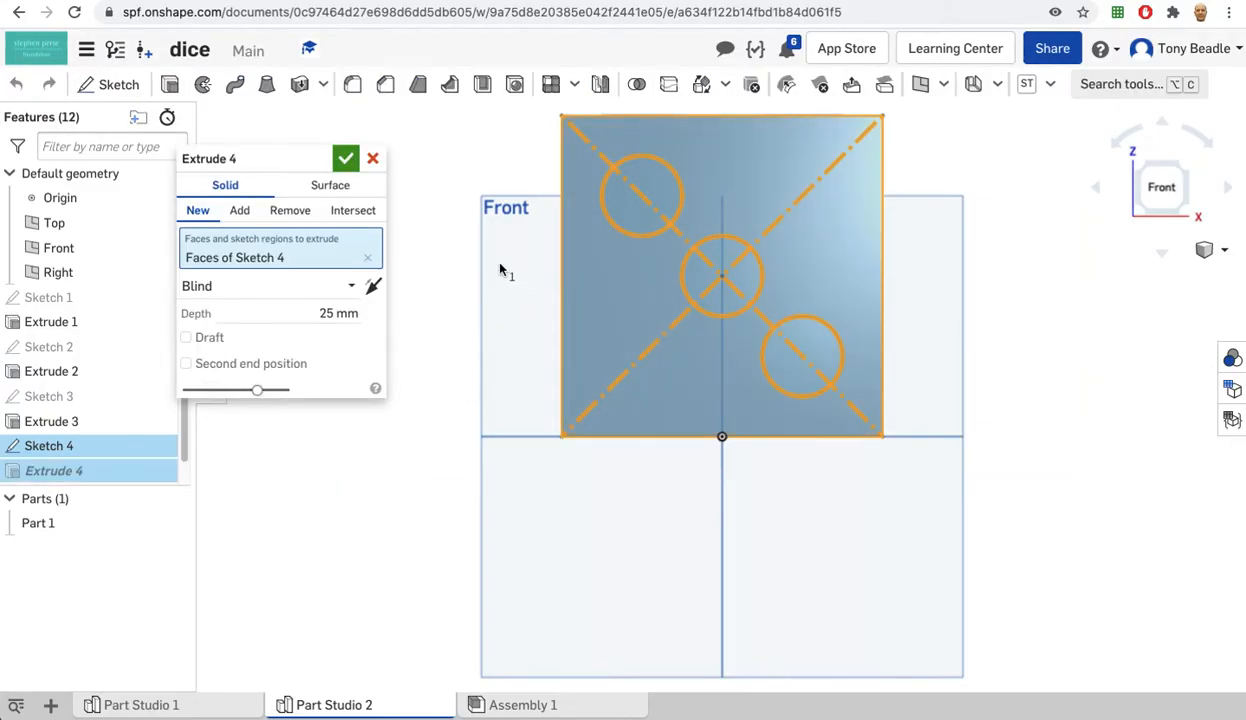
pyautogui.click(289, 210)
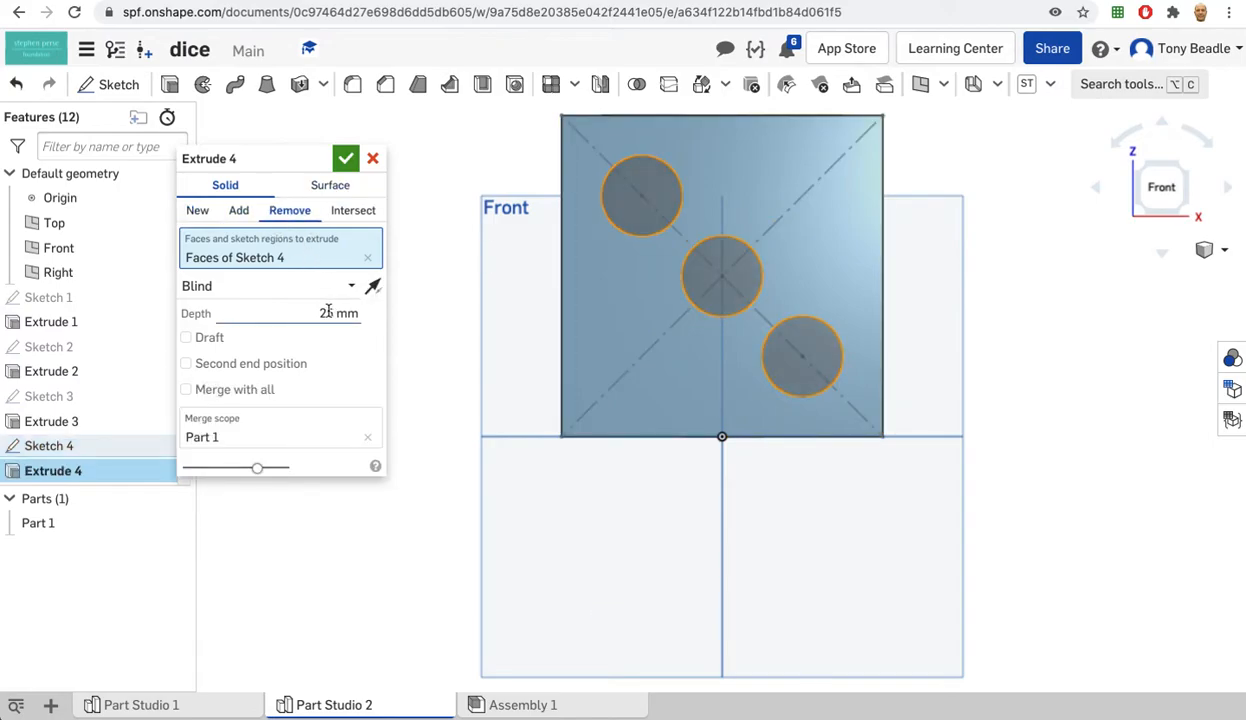
pyautogui.click(335, 313)
pyautogui.write('5')
pyautogui.click(345, 158)
# Step: Start a new sketch on the cube's blank left face, viewed straight on
pyautogui.moveTo(420, 378); pyautogui.dragTo(506, 336, button='right')
pyautogui.click(508, 335)
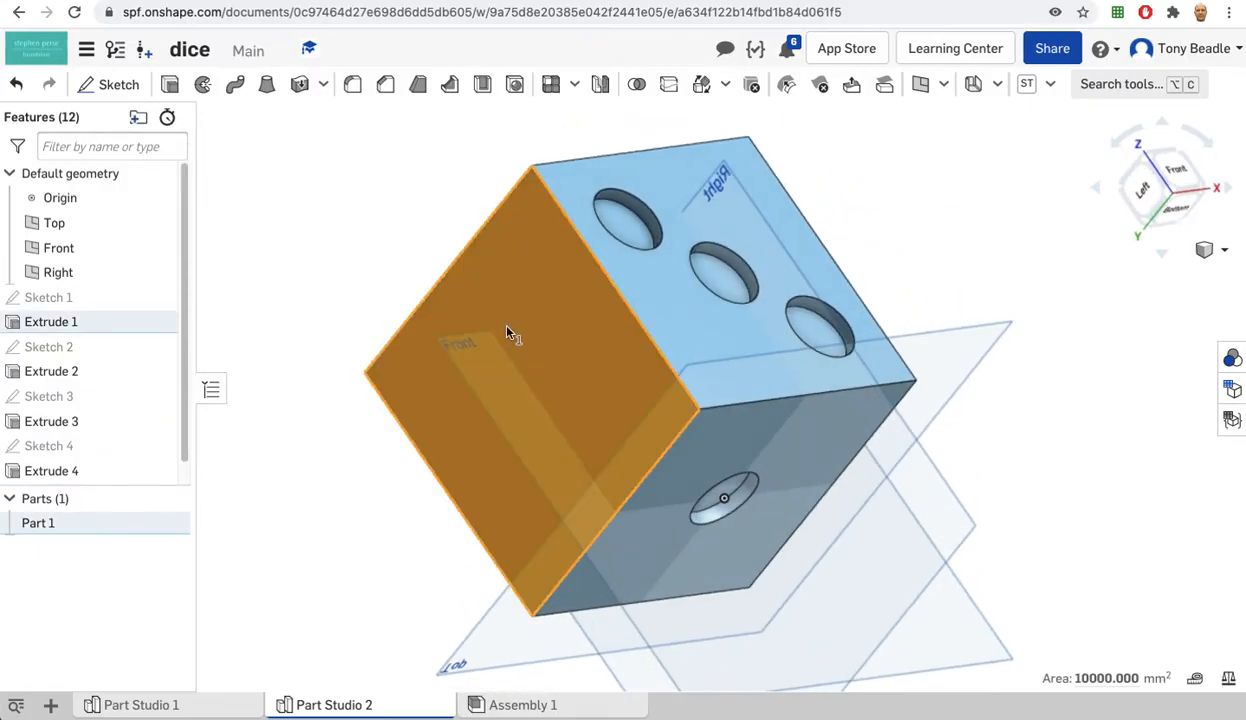
pyautogui.click(1142, 189)
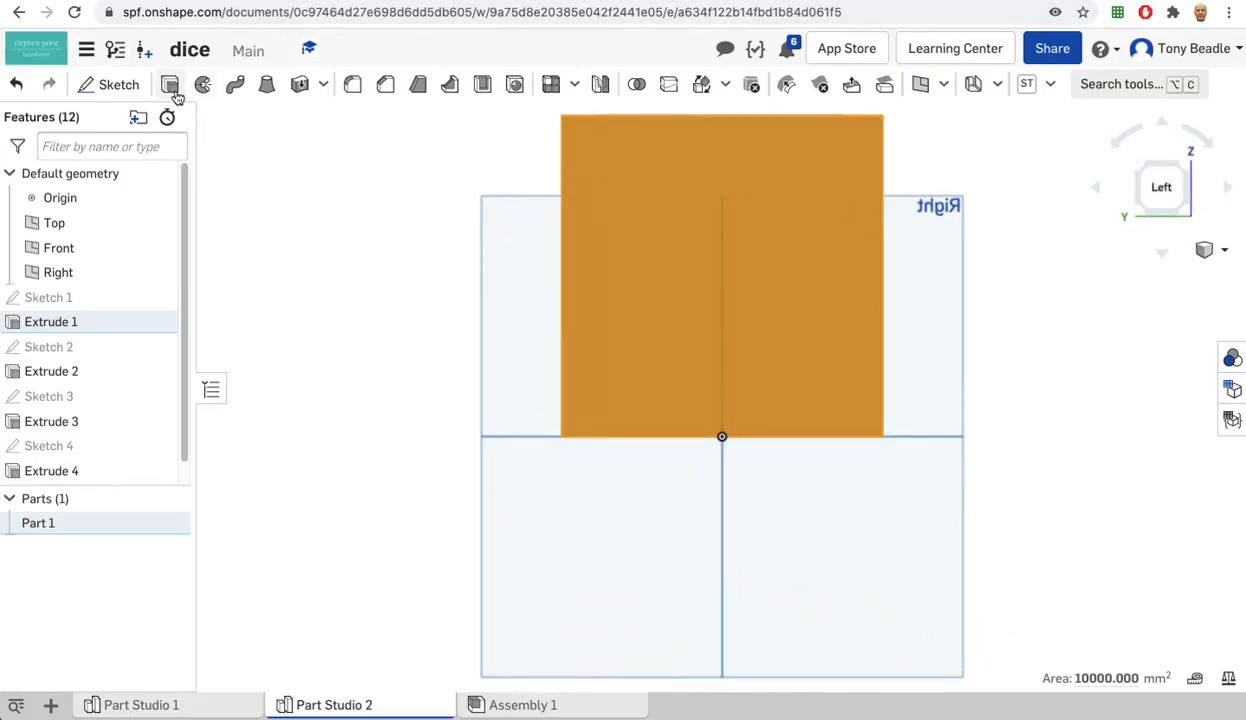
pyautogui.click(119, 87)
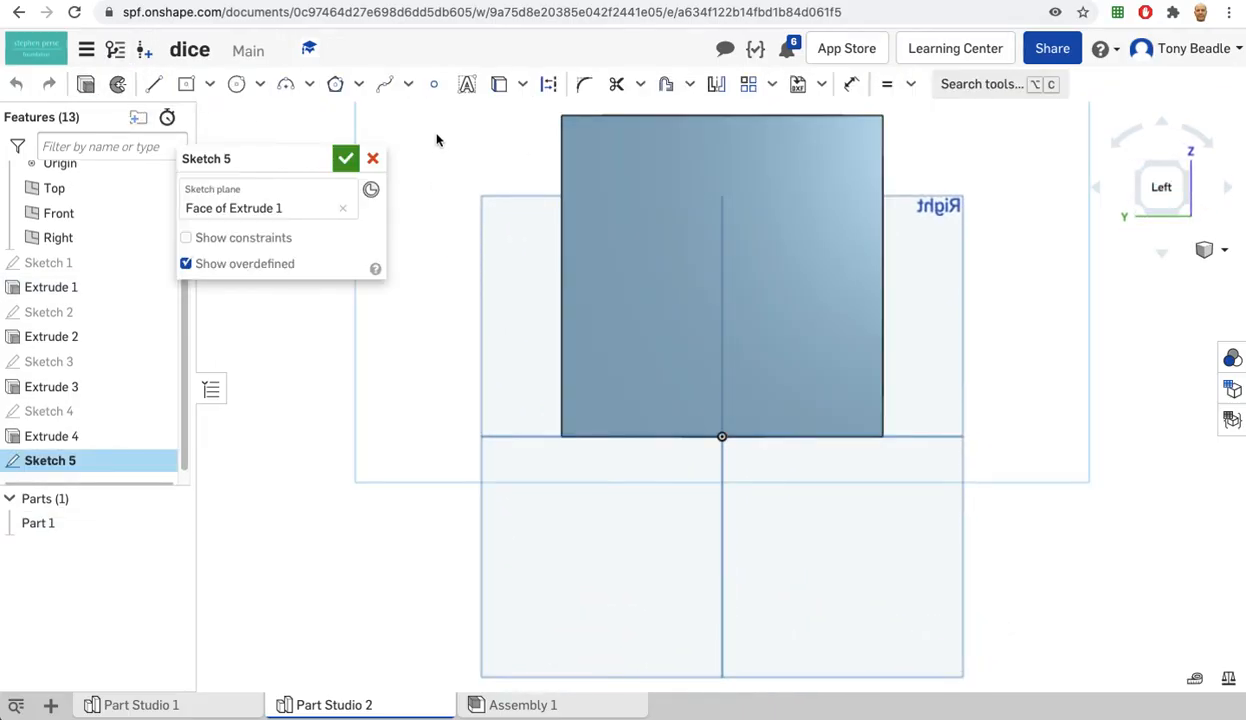
# Step: Draw two diagonal construction lines connecting the opposite corners of the left face
pyautogui.click(155, 88)
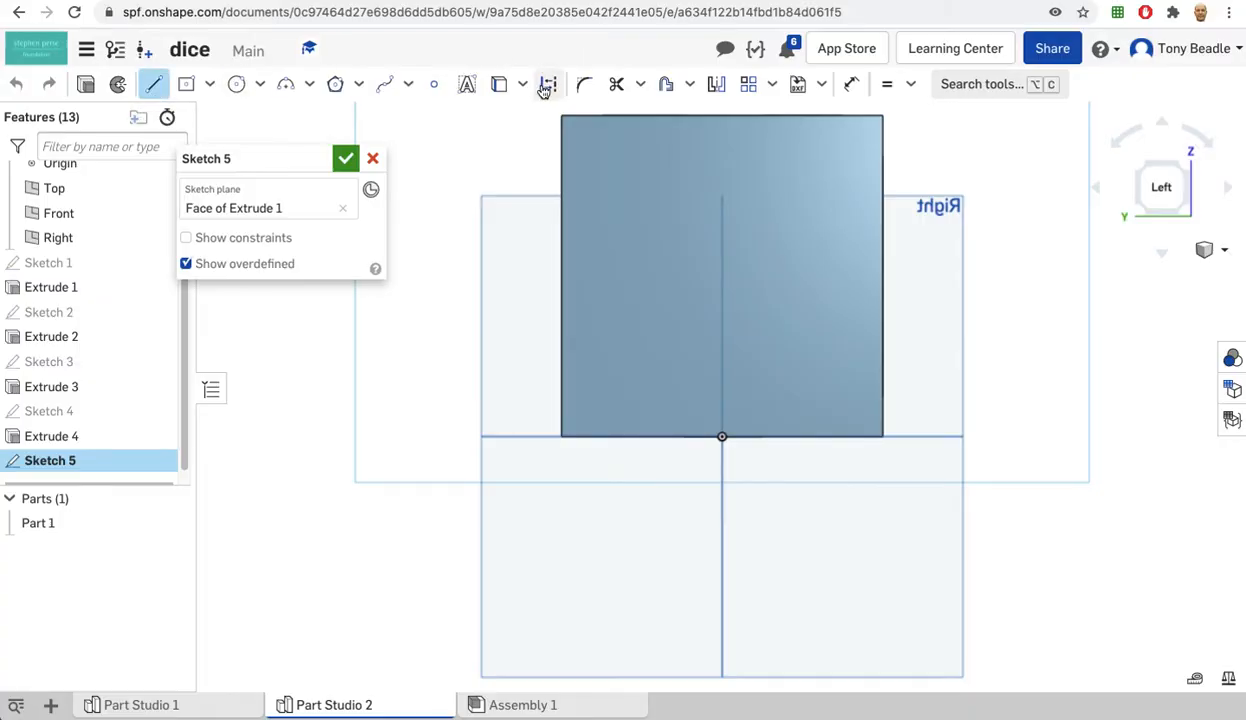
pyautogui.click(563, 116)
pyautogui.click(881, 437)
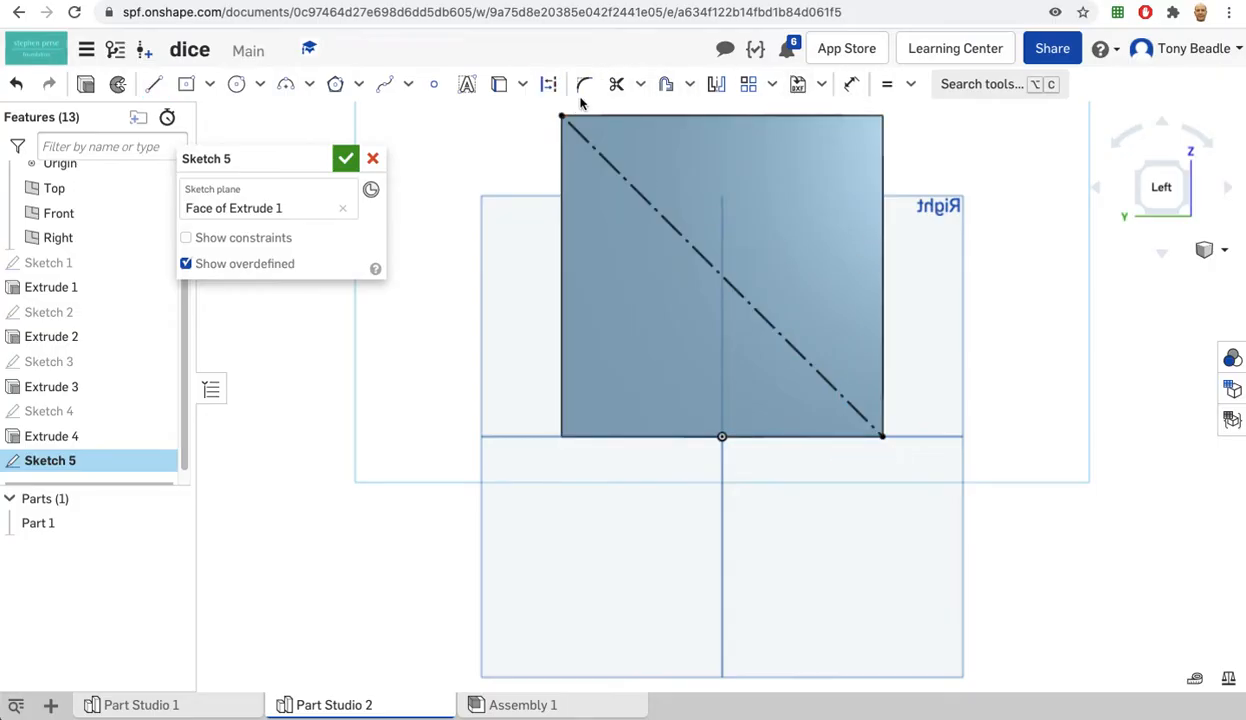
pyautogui.click(146, 88)
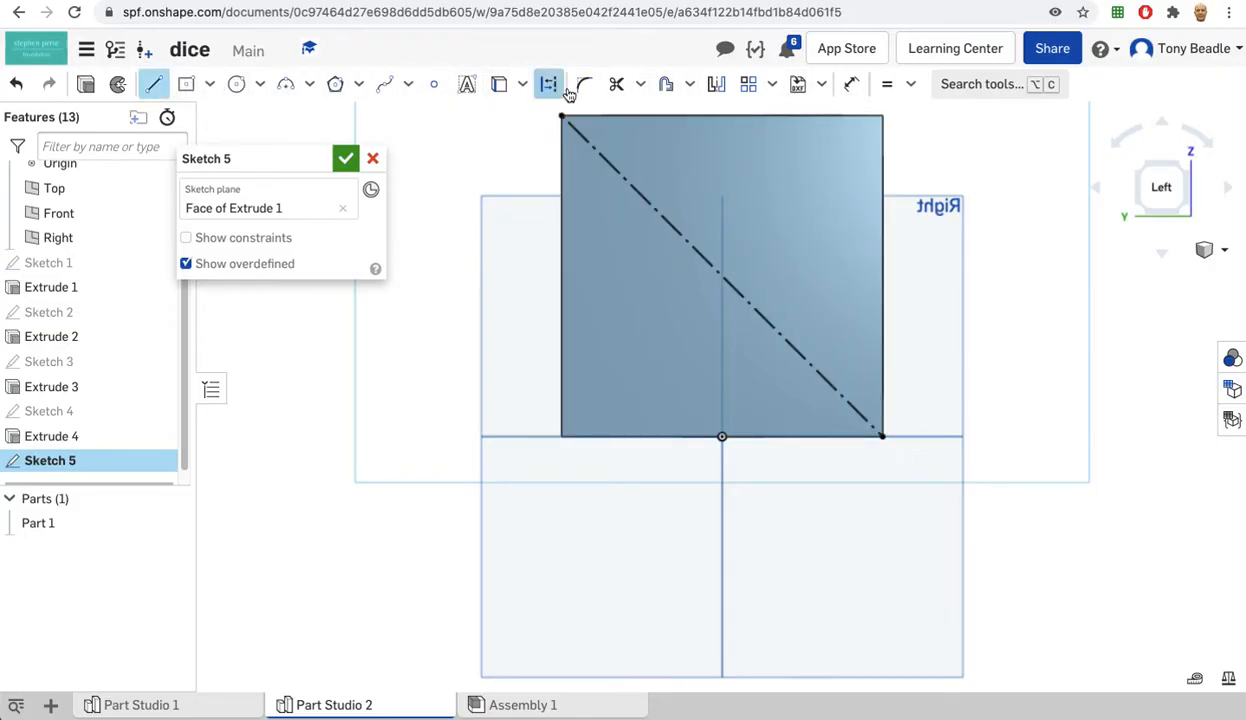
pyautogui.click(880, 117)
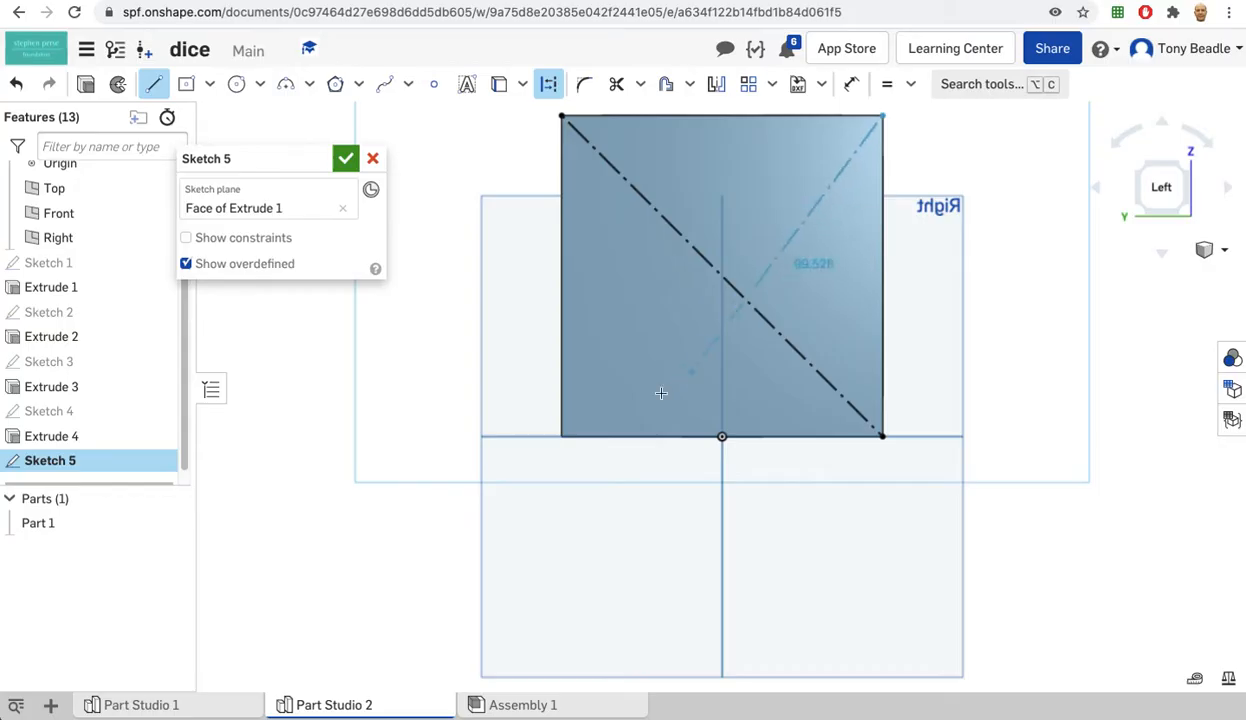
pyautogui.click(560, 436)
pyautogui.press('Escape')
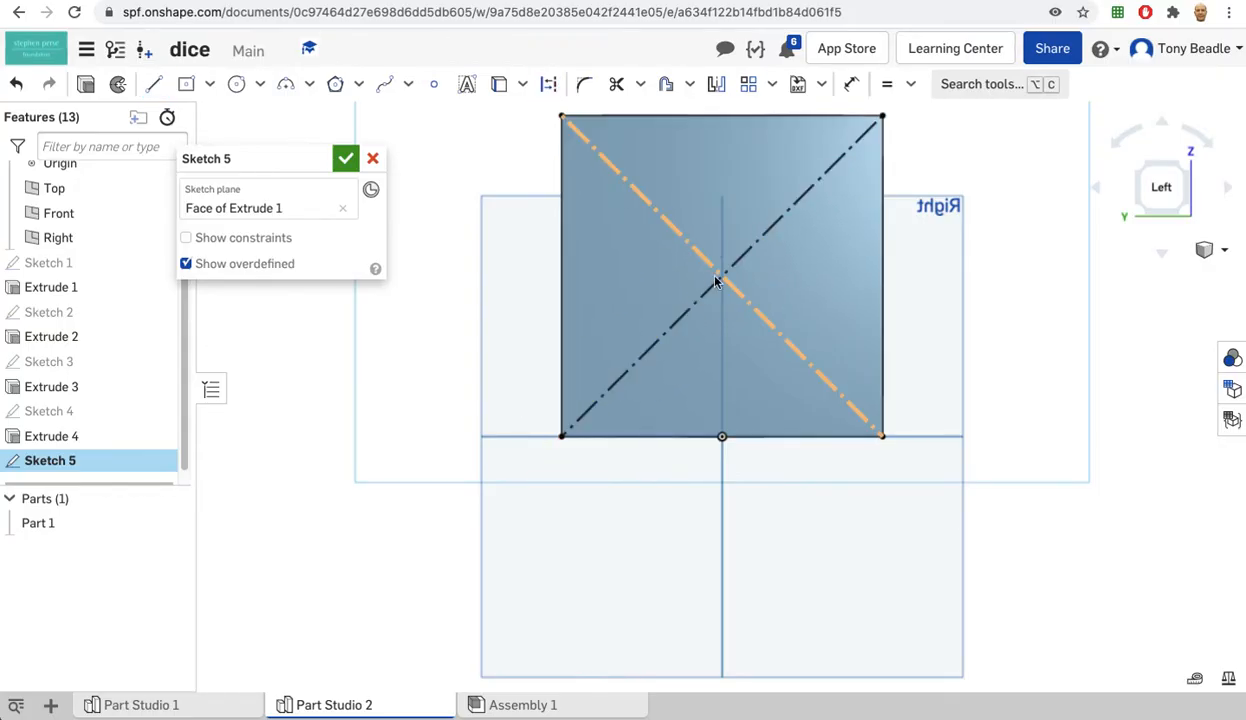
# Step: Draw two circles centered on the upper halves of the diagonals, about 18 mm across at upper left and about 25 mm at upper right
pyautogui.click(236, 84)
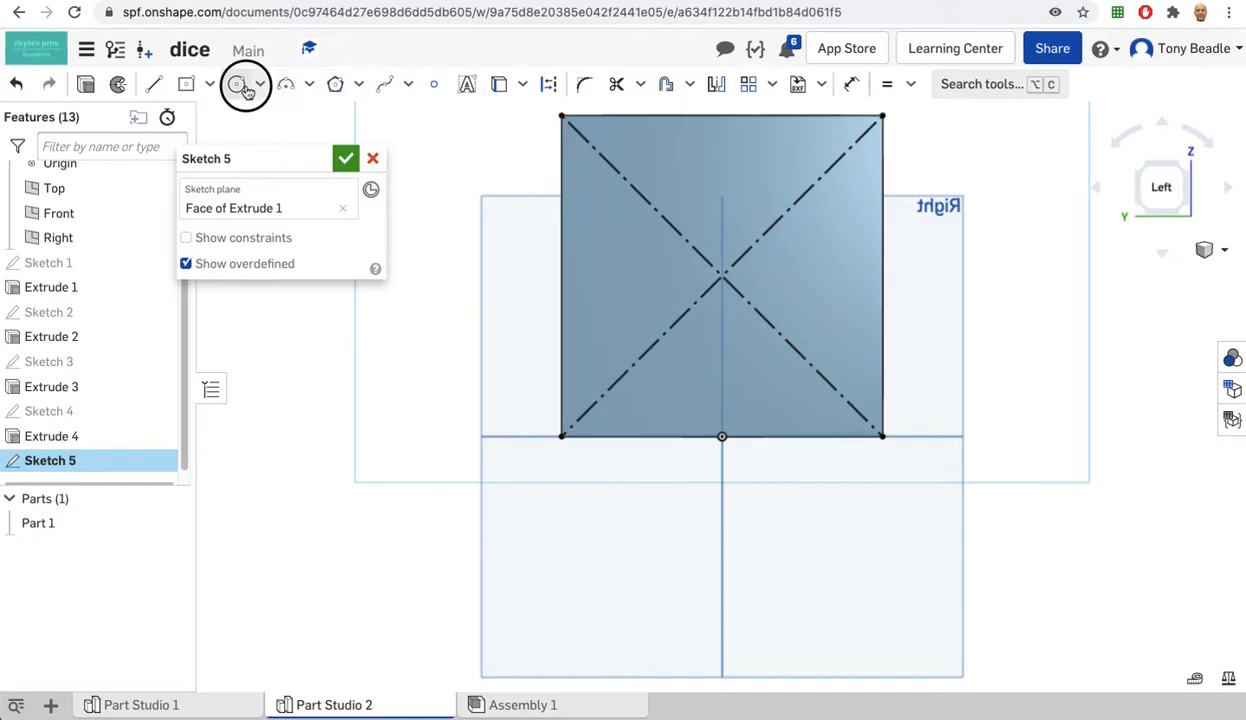
pyautogui.click(631, 187)
pyautogui.click(649, 210)
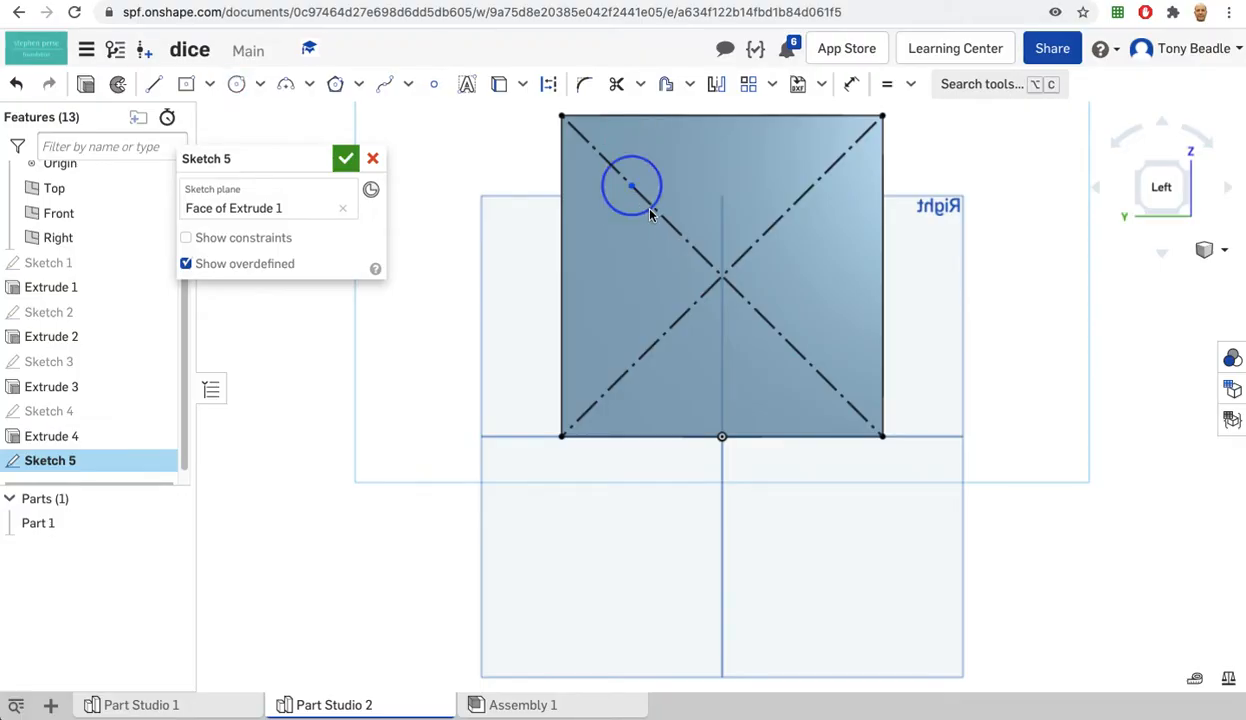
pyautogui.click(810, 188)
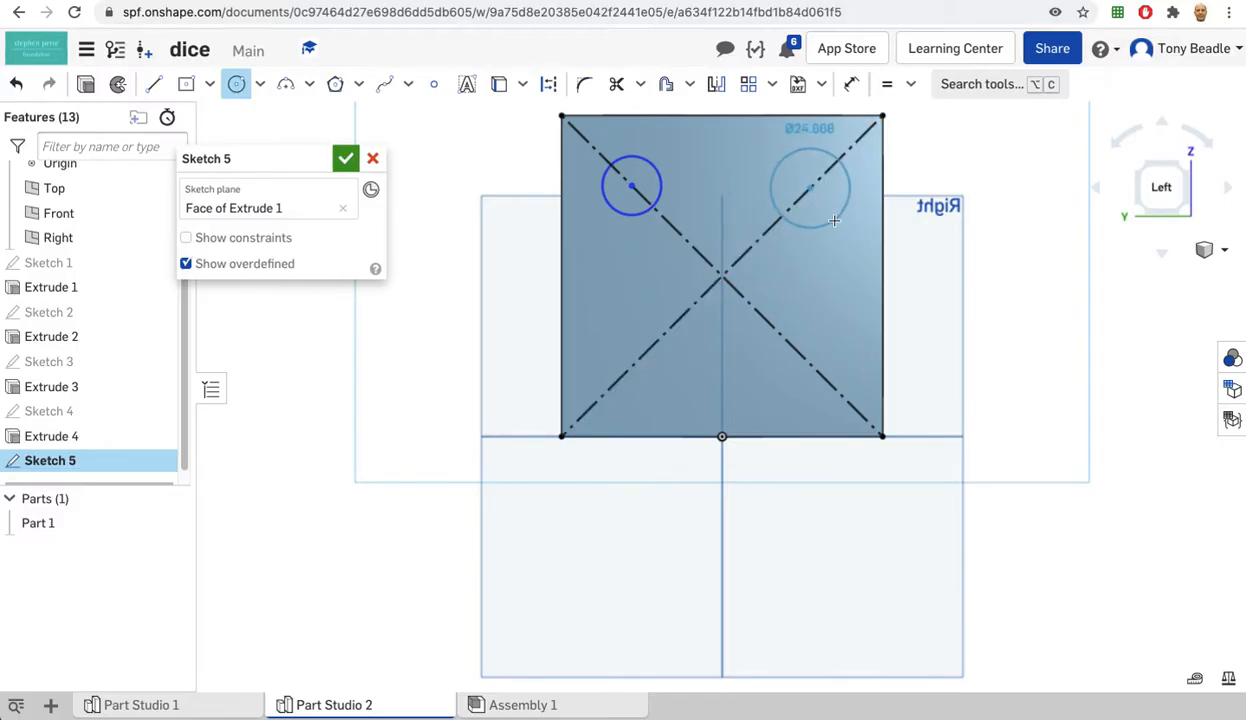
pyautogui.click(834, 220)
pyautogui.press('Escape')
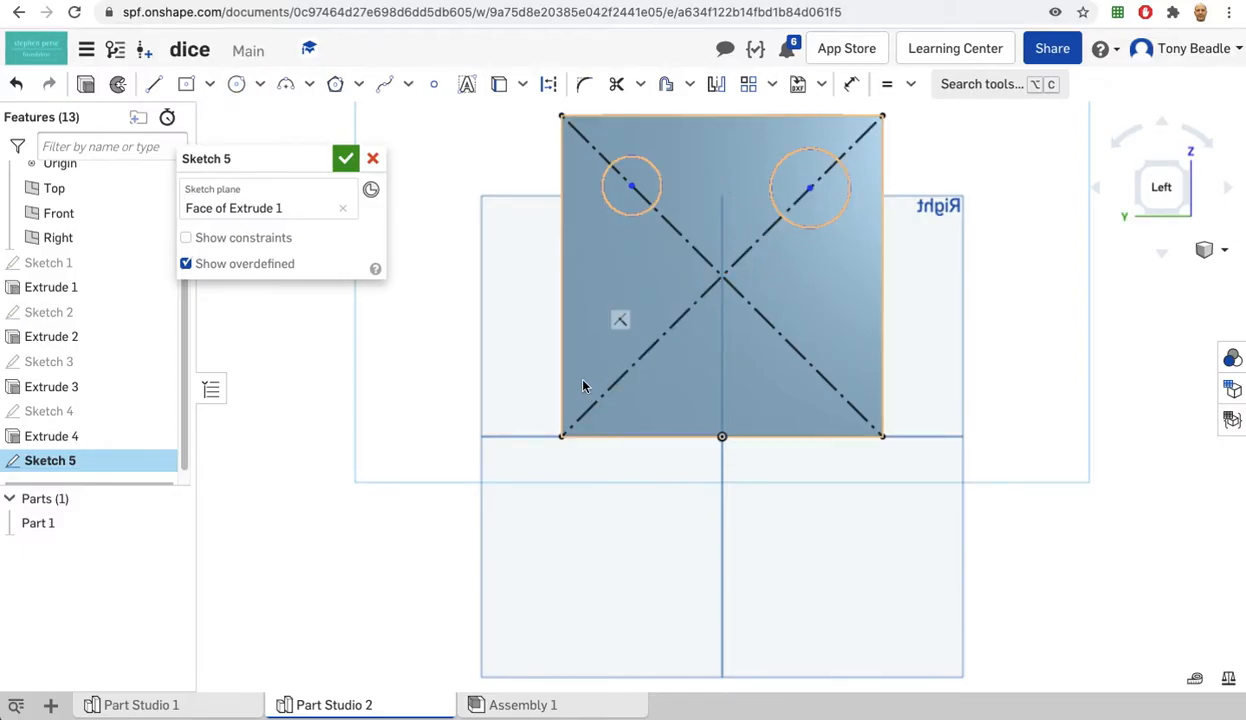
# Step: Draw two circles on the lower halves of the diagonals, about 19 mm across at lower left and exactly 25 mm at lower right
pyautogui.click(236, 84)
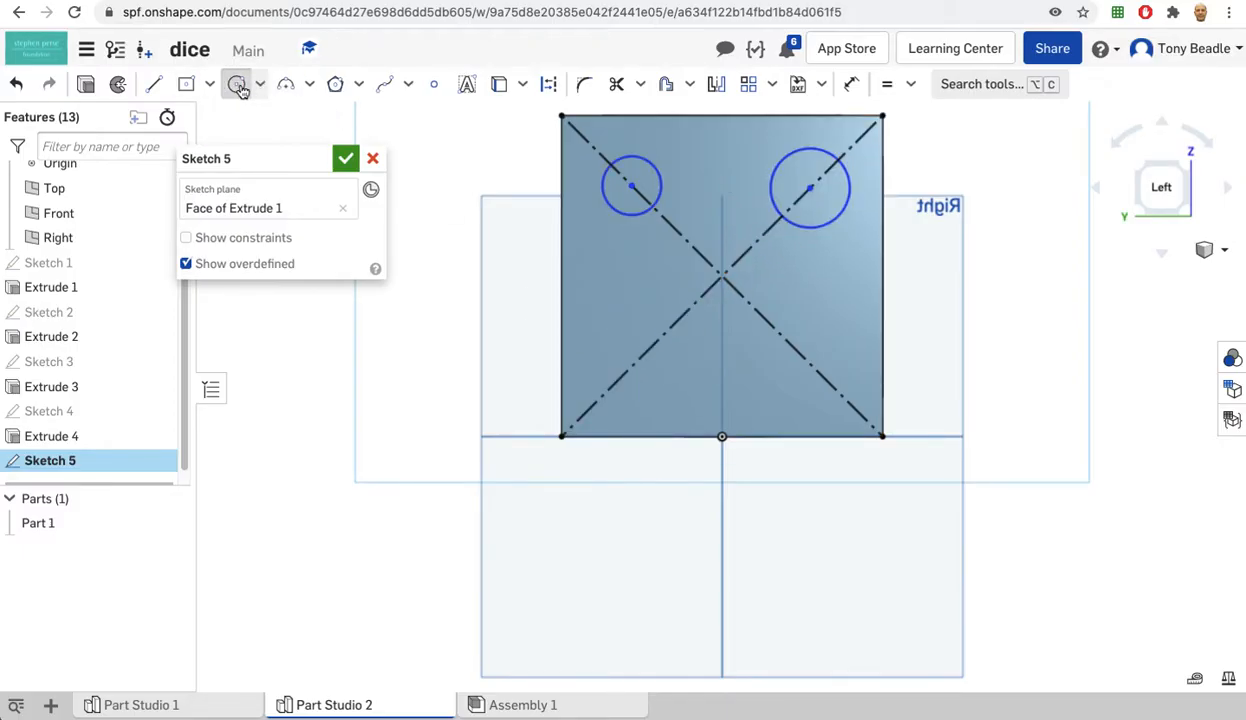
pyautogui.click(638, 369)
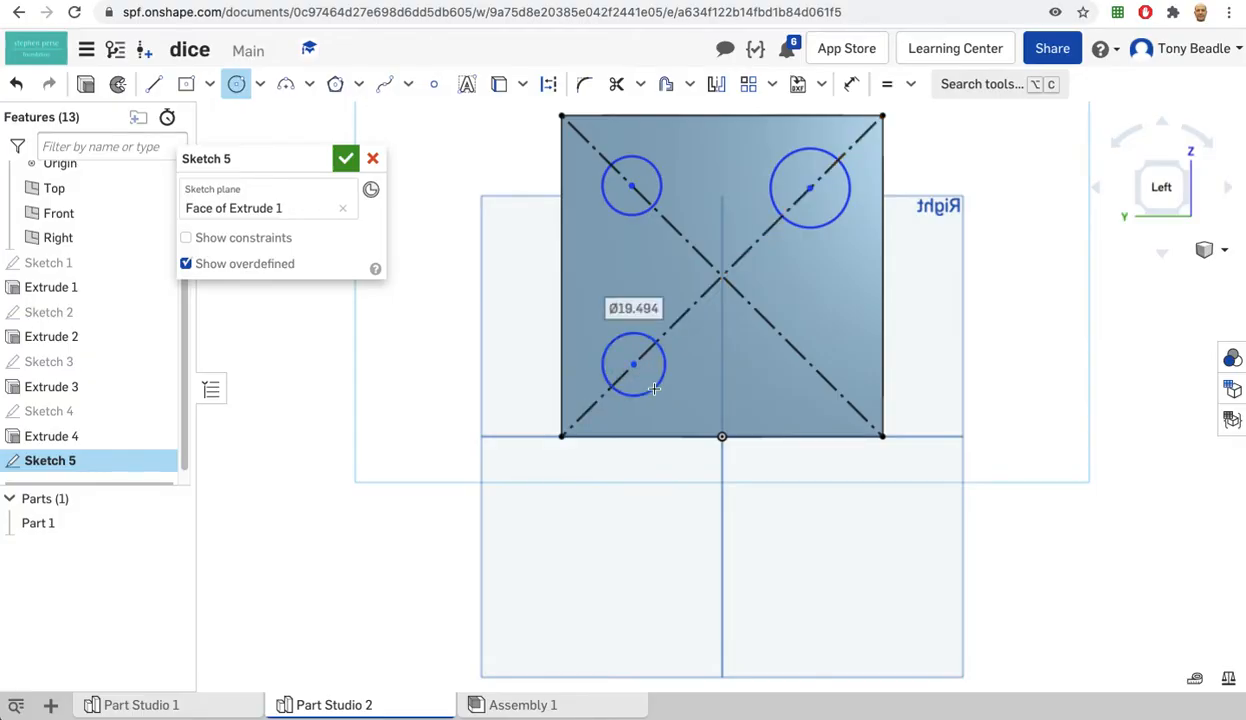
pyautogui.click(654, 389)
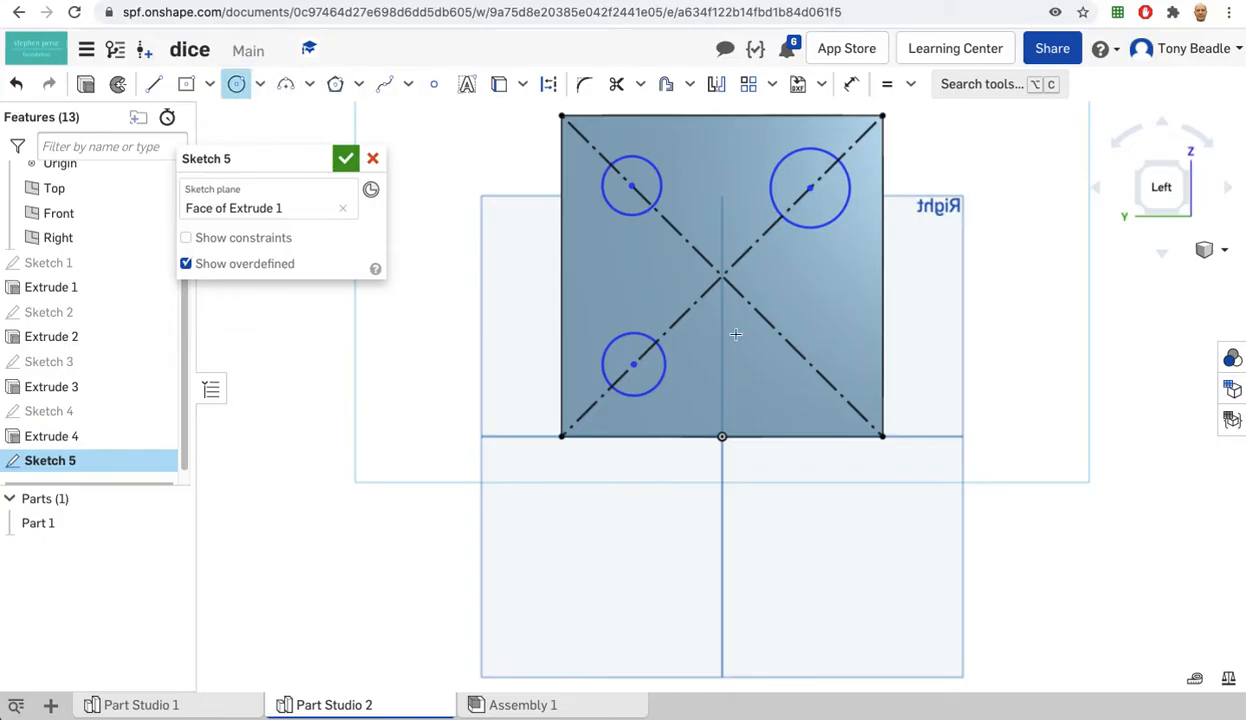
pyautogui.click(796, 352)
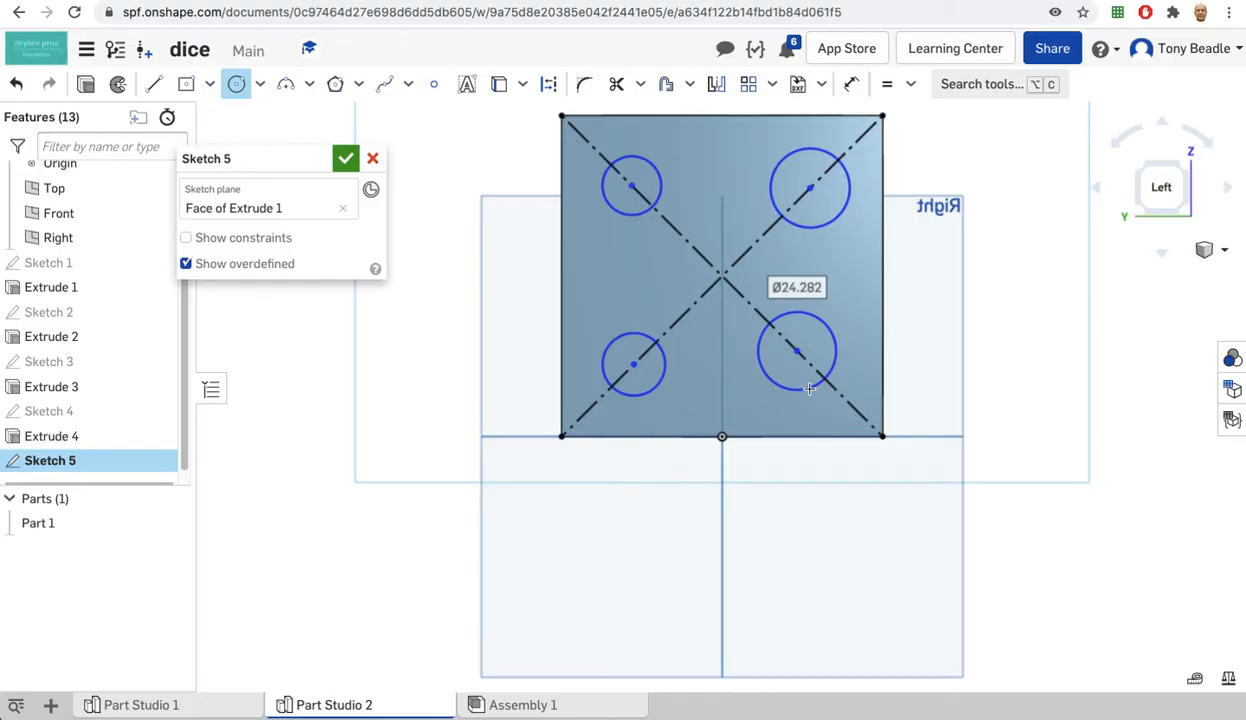
pyautogui.write('25')
pyautogui.press('Return')
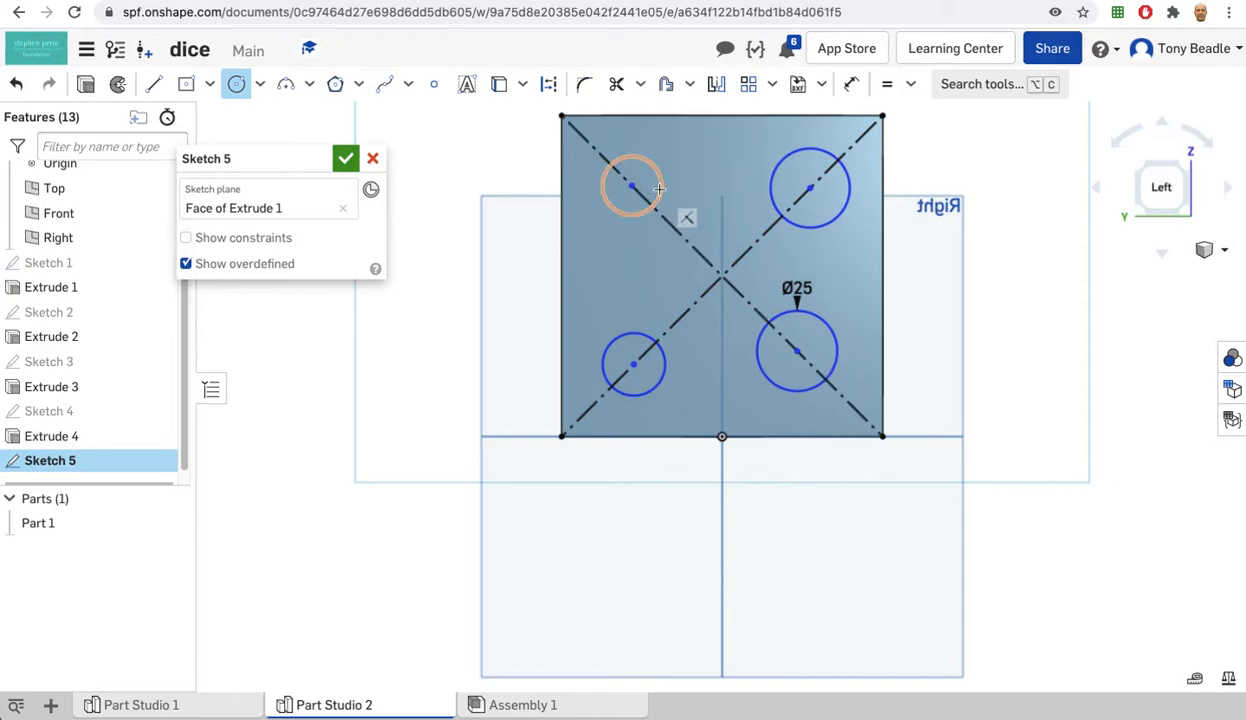
# Step: Apply an Equal constraint to all four circles on the left face
pyautogui.click(236, 84)
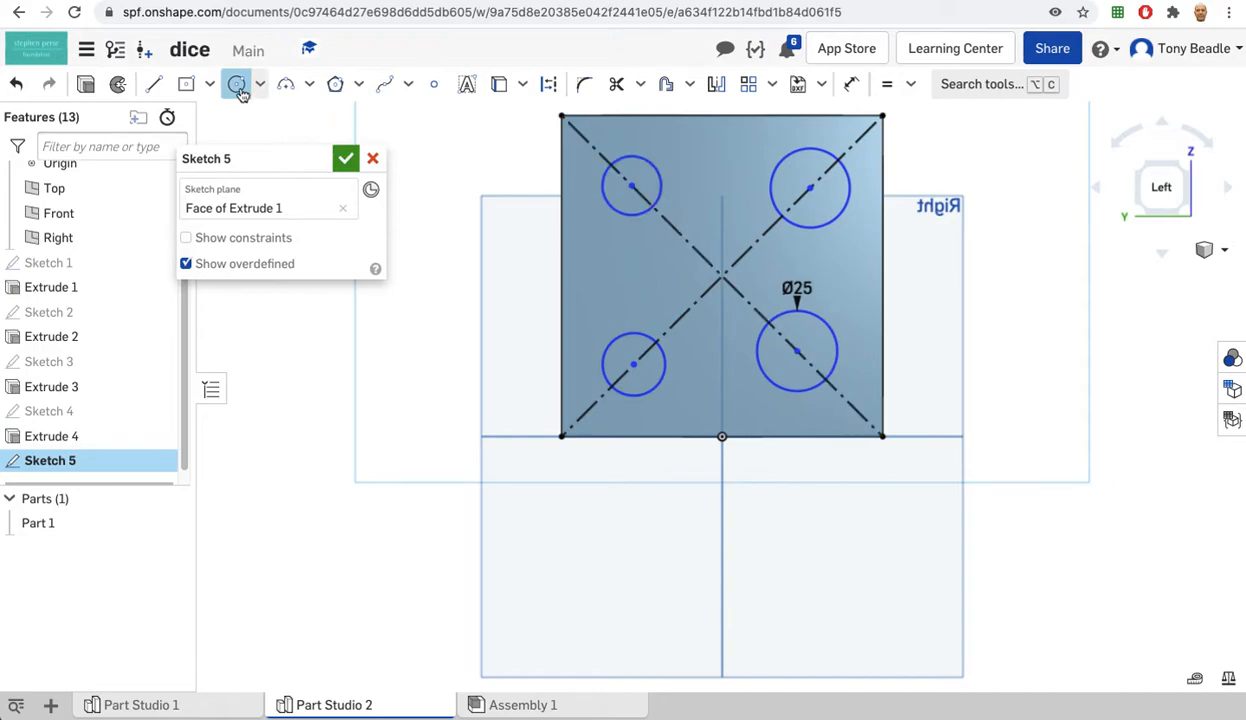
pyautogui.click(659, 182)
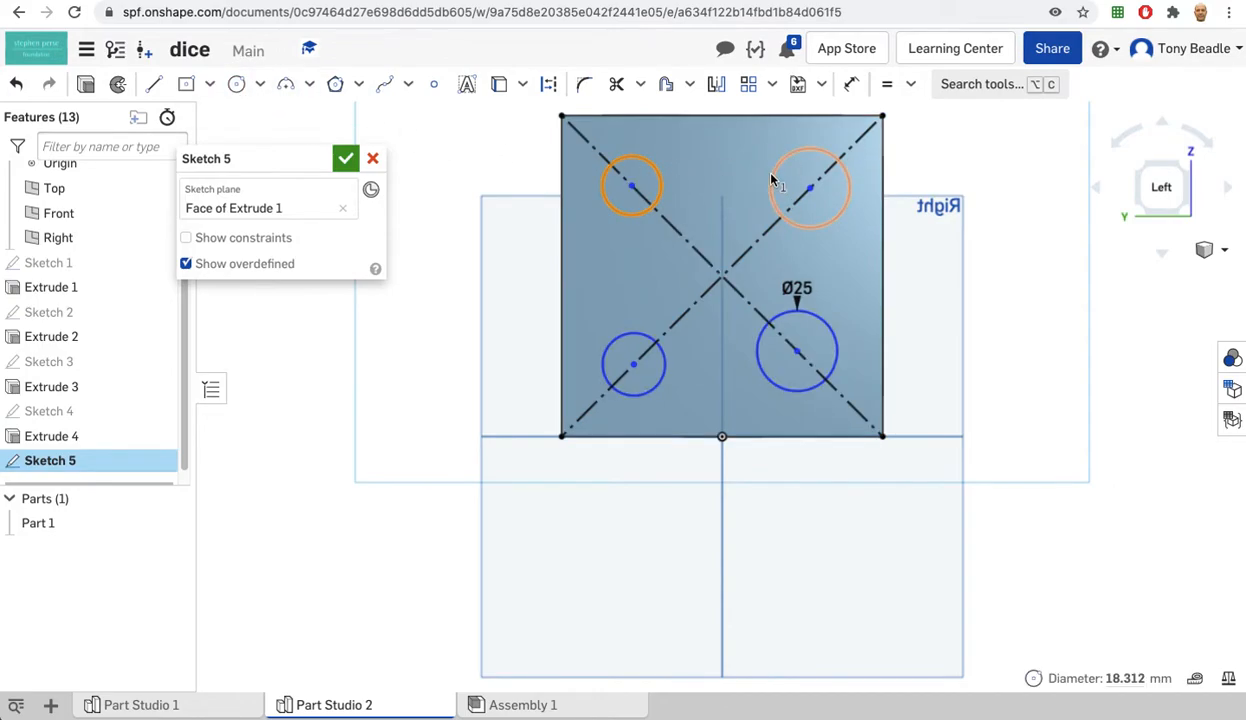
pyautogui.click(772, 180)
pyautogui.click(665, 361)
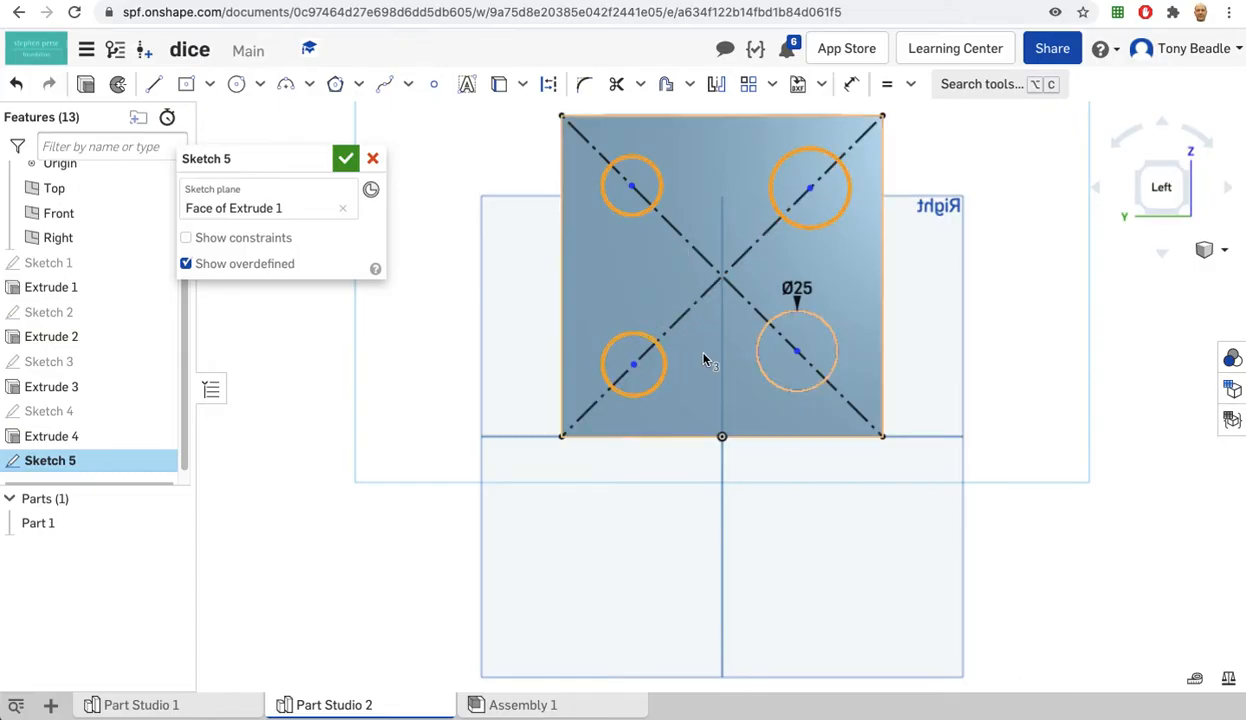
pyautogui.click(757, 360)
pyautogui.click(887, 86)
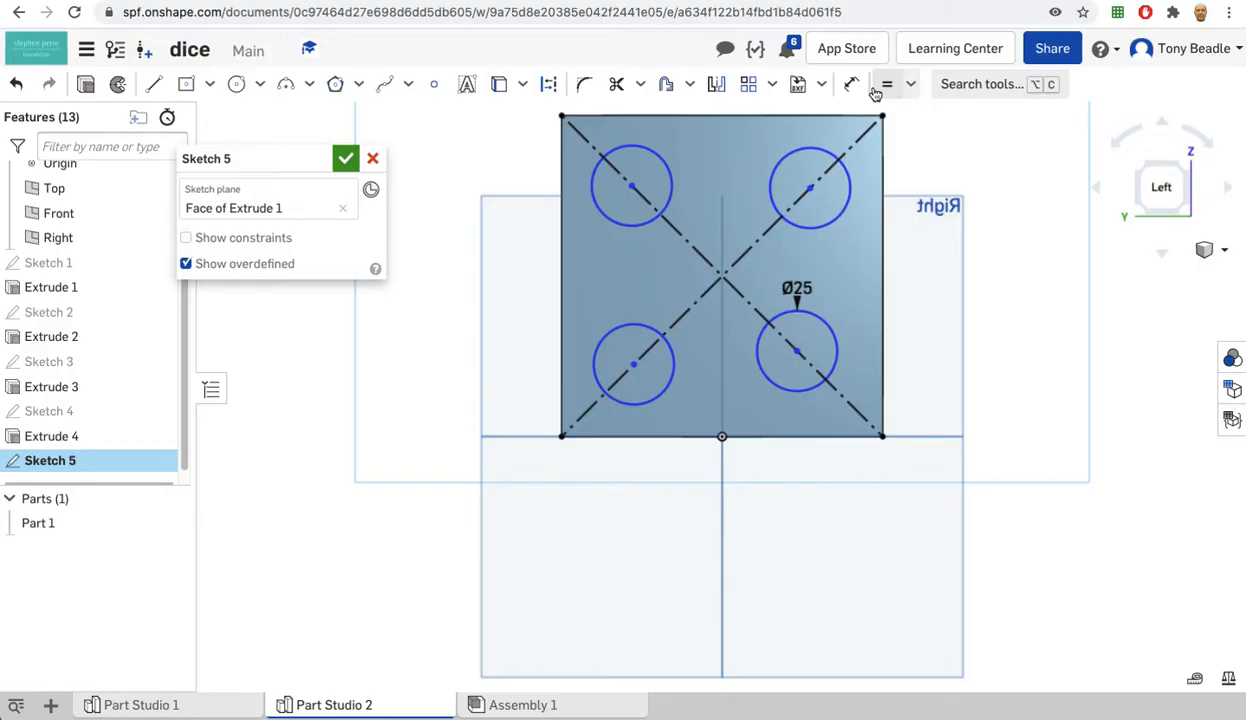
# Step: Dimension the upper-left circle's center 25 mm from the left edge of this four-dot face
pyautogui.click(851, 84)
pyautogui.click(632, 187)
pyautogui.click(562, 185)
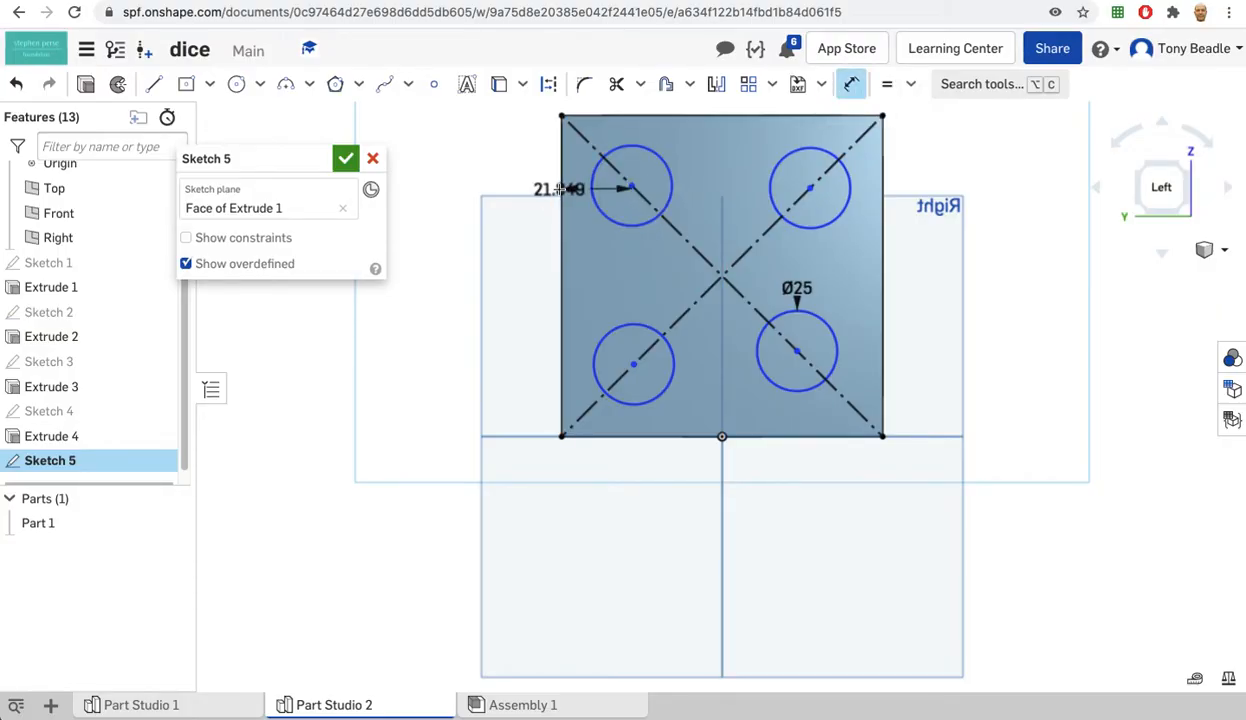
pyautogui.click(475, 160)
pyautogui.write('25')
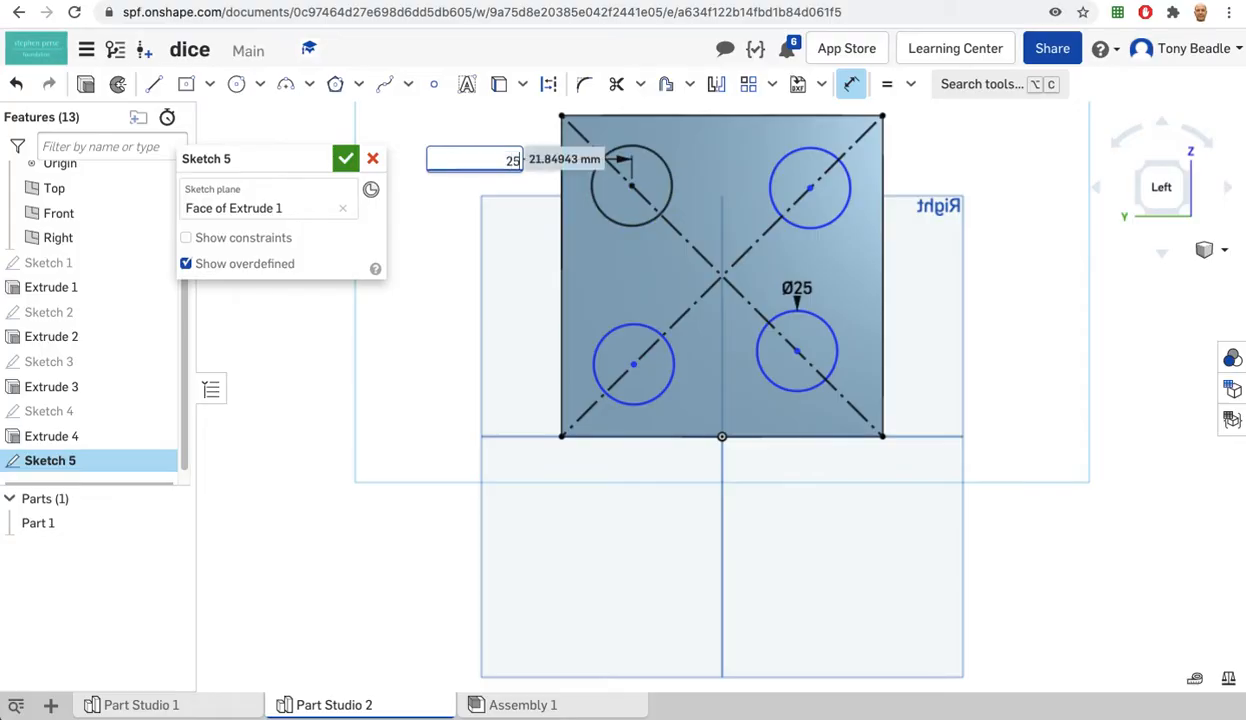
pyautogui.press('Return')
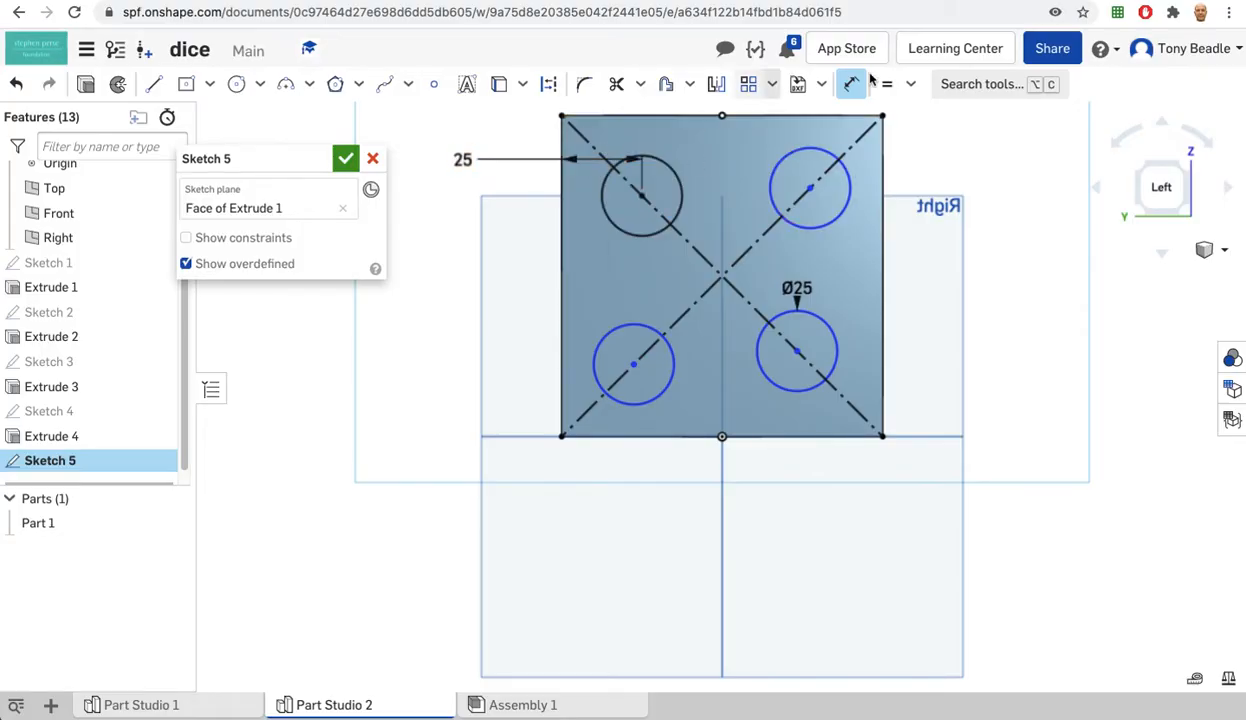
# Step: Apply a Vertical constraint between the centers of the upper-left and lower-left circles on the left face
pyautogui.click(910, 84)
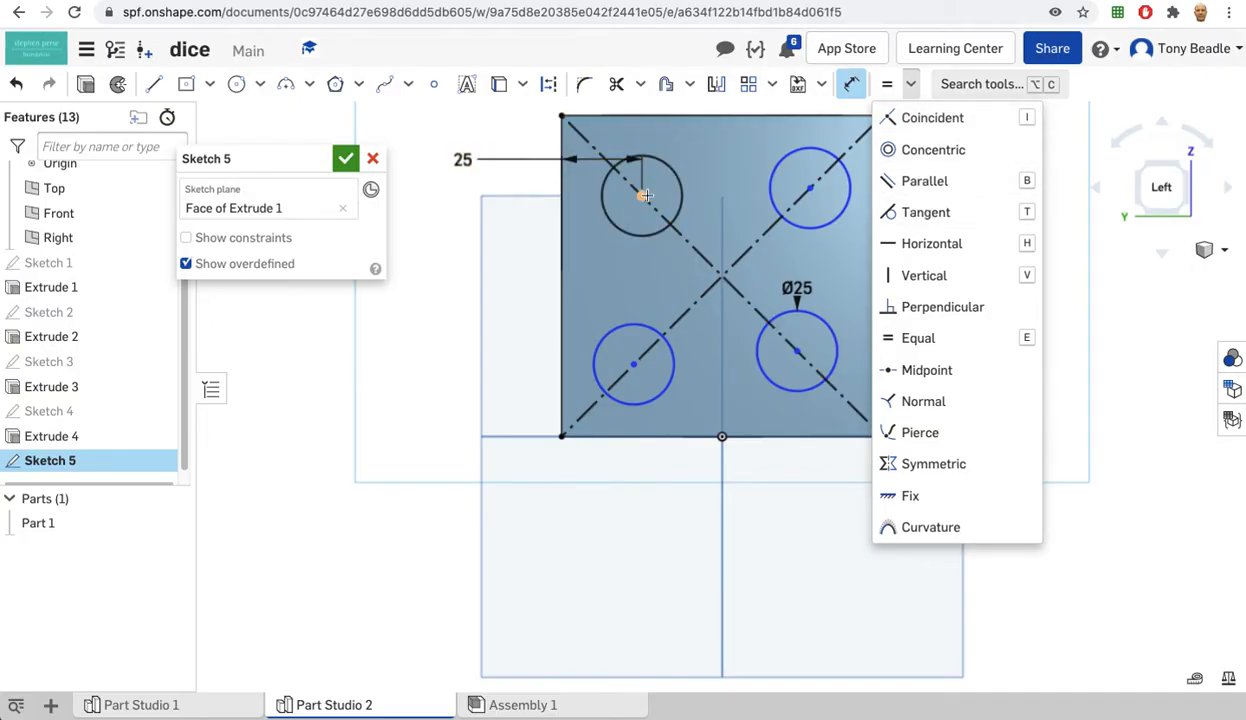
pyautogui.click(849, 84)
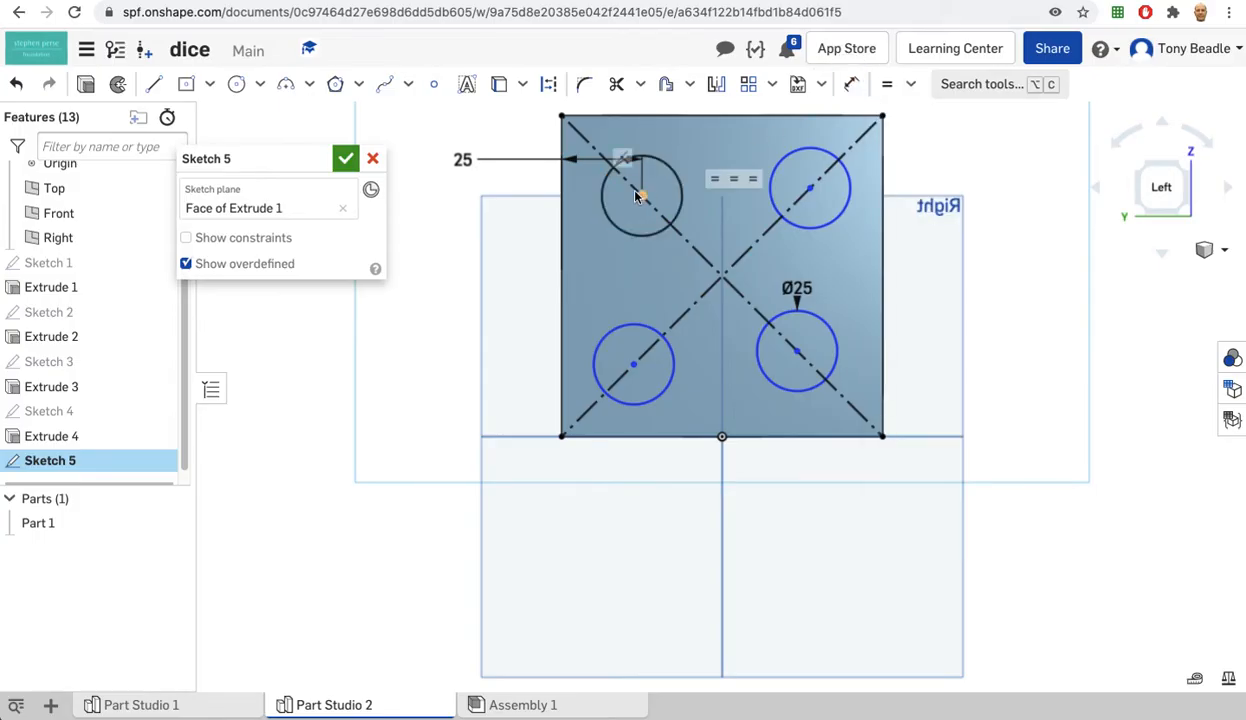
pyautogui.click(642, 196)
pyautogui.press('d')
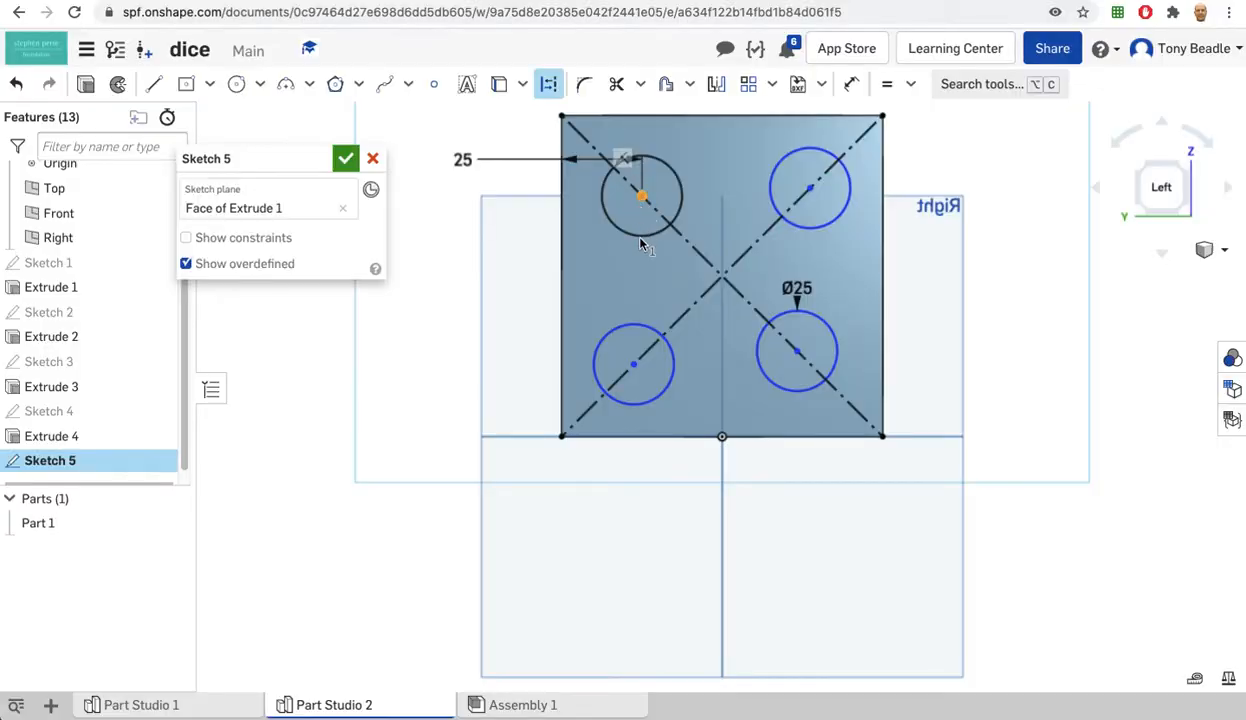
pyautogui.click(634, 365)
pyautogui.click(910, 84)
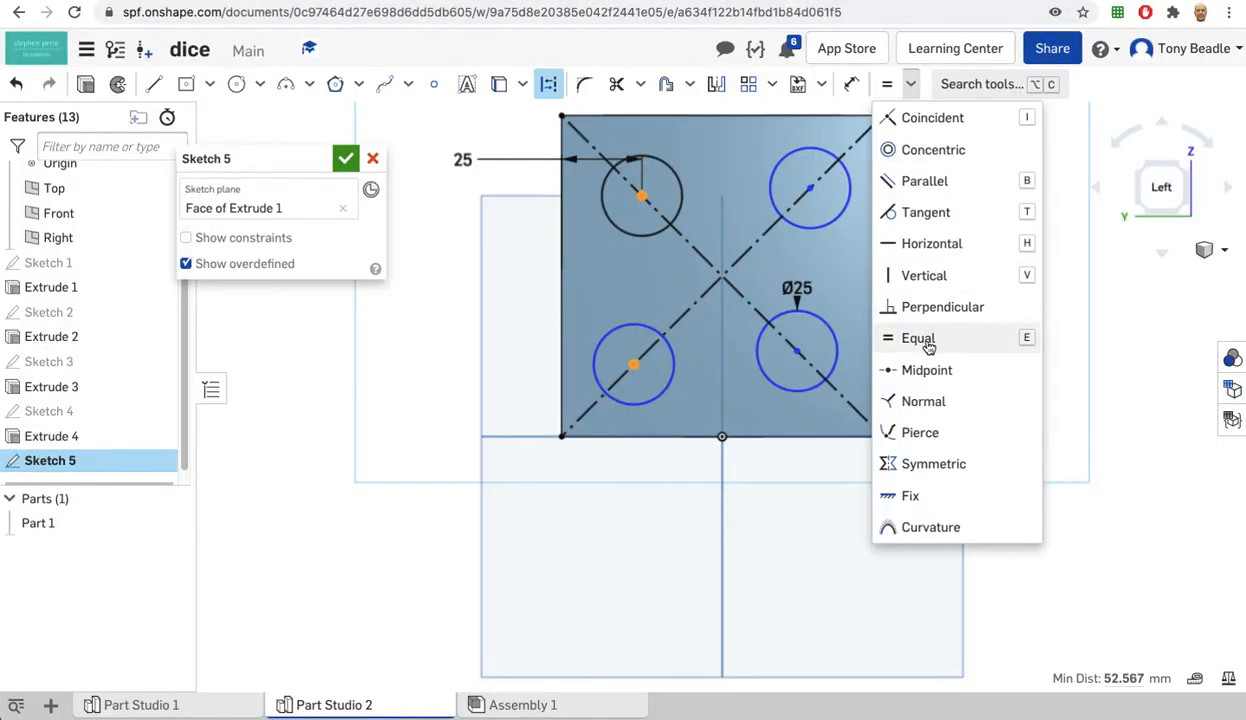
pyautogui.click(926, 275)
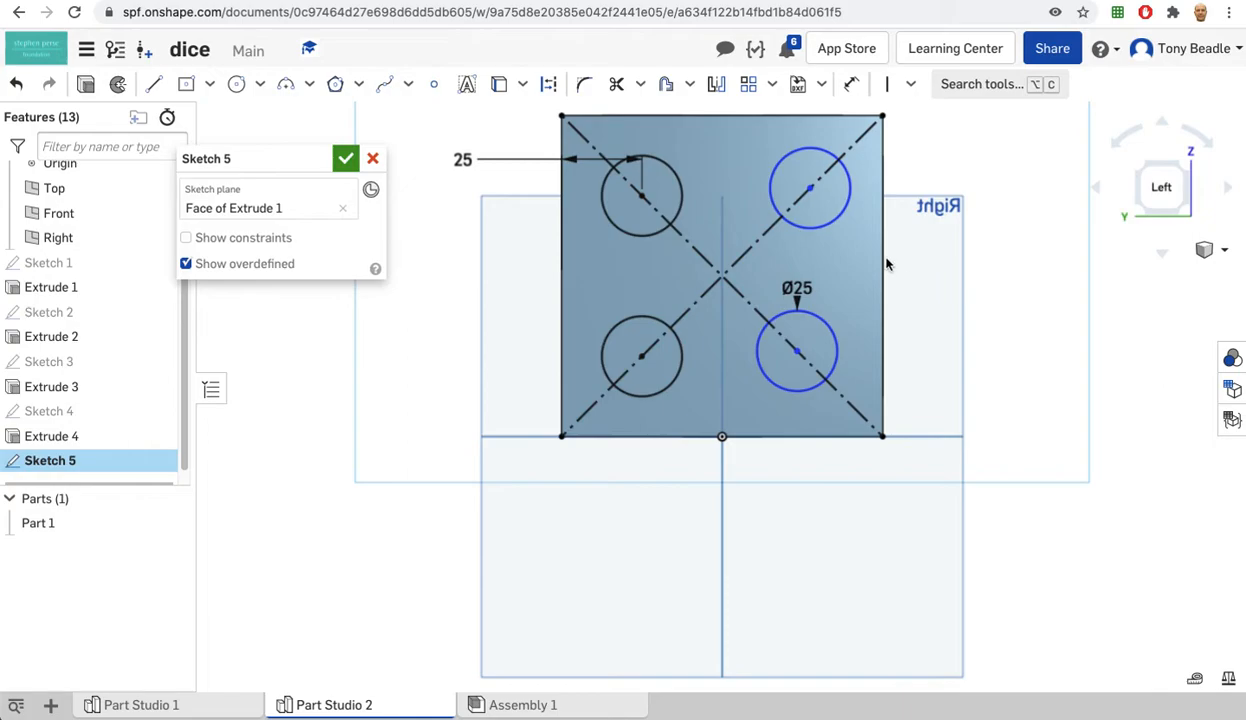
# Step: Apply a Vertical constraint between the centers of the upper-right and lower-right circles
pyautogui.click(810, 190)
pyautogui.click(797, 351)
pyautogui.click(890, 93)
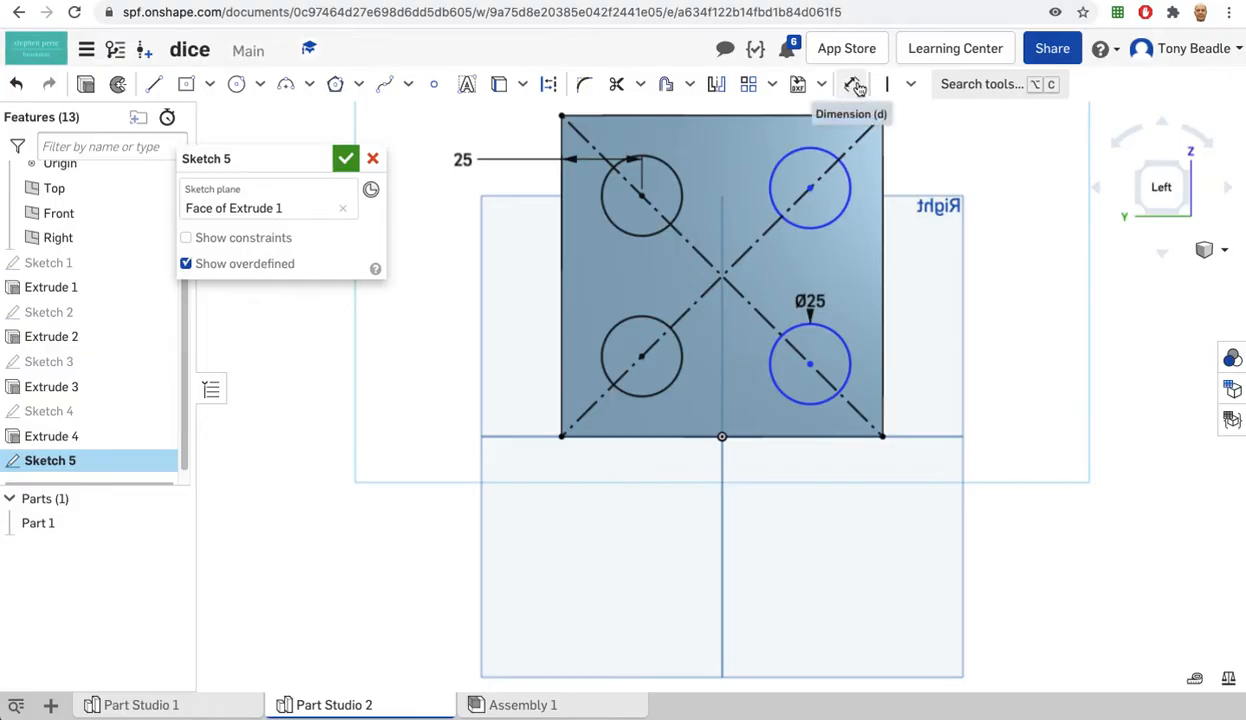
# Step: Apply a Horizontal constraint between the centers of the upper-left and upper-right circles
pyautogui.click(642, 196)
pyautogui.click(820, 184)
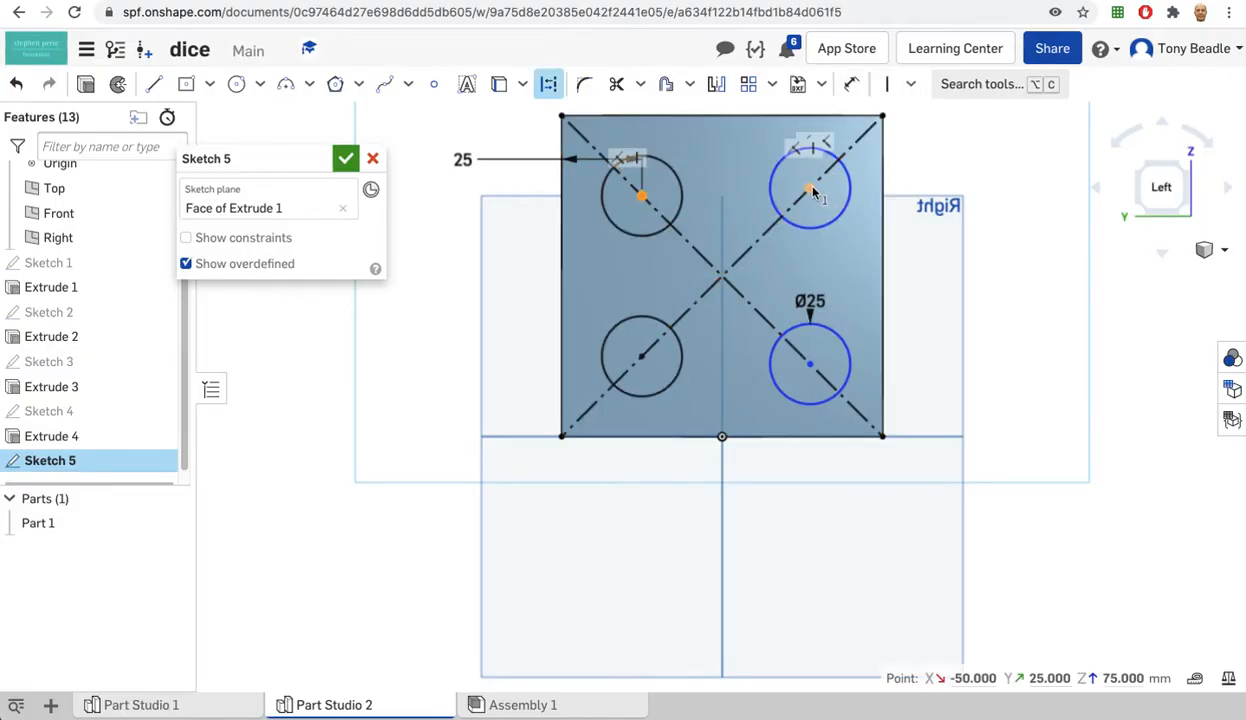
pyautogui.click(911, 85)
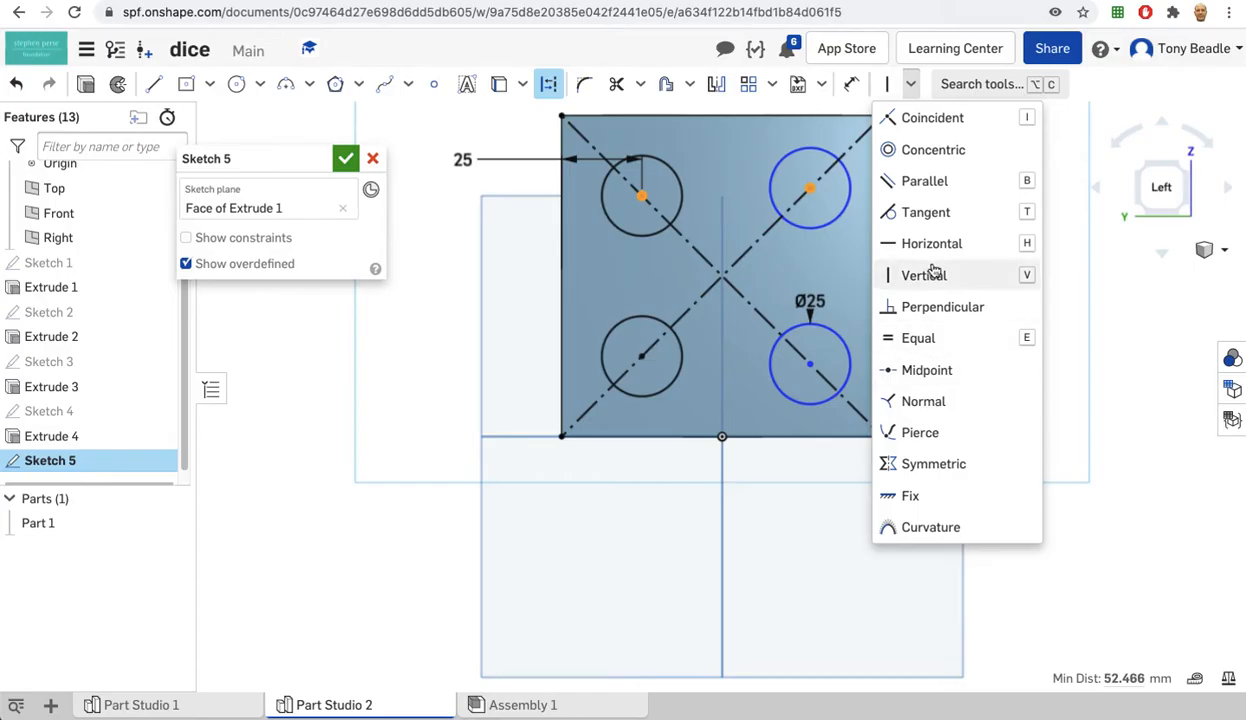
pyautogui.click(933, 243)
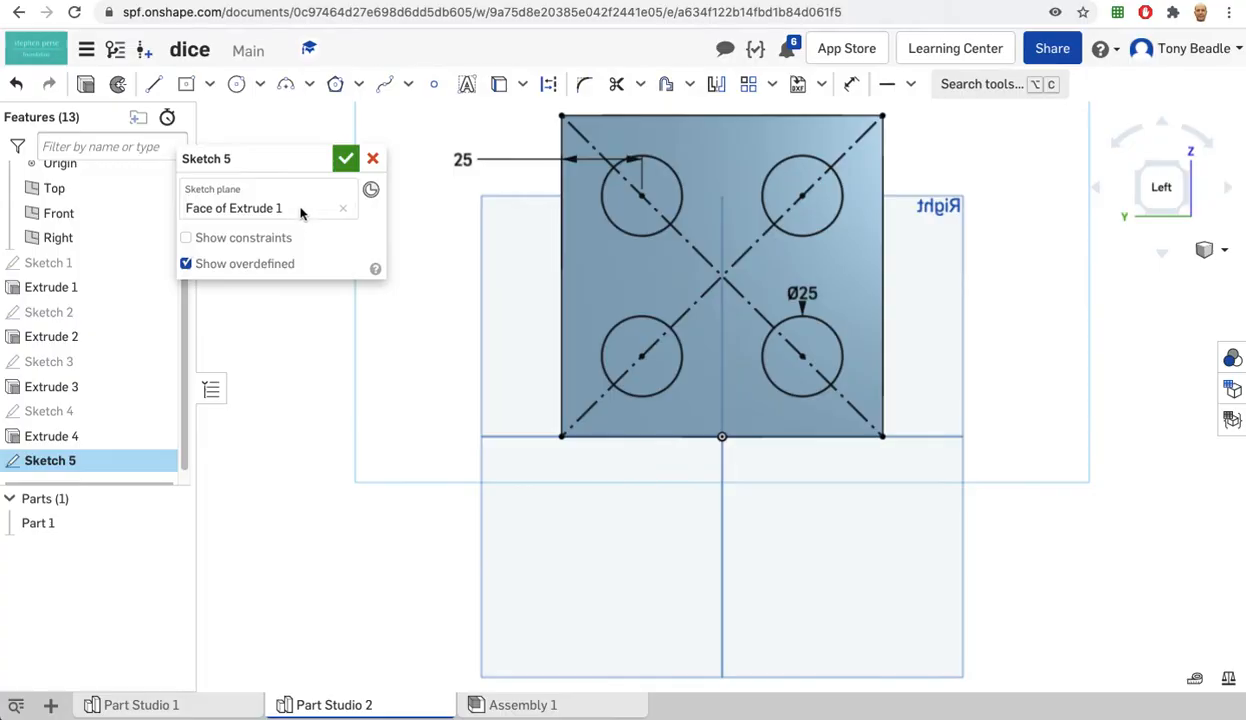
# Step: Extrude the four circles as a Remove cut with a blind depth of 5 mm into the left face
pyautogui.hotkey('shift', 'e')
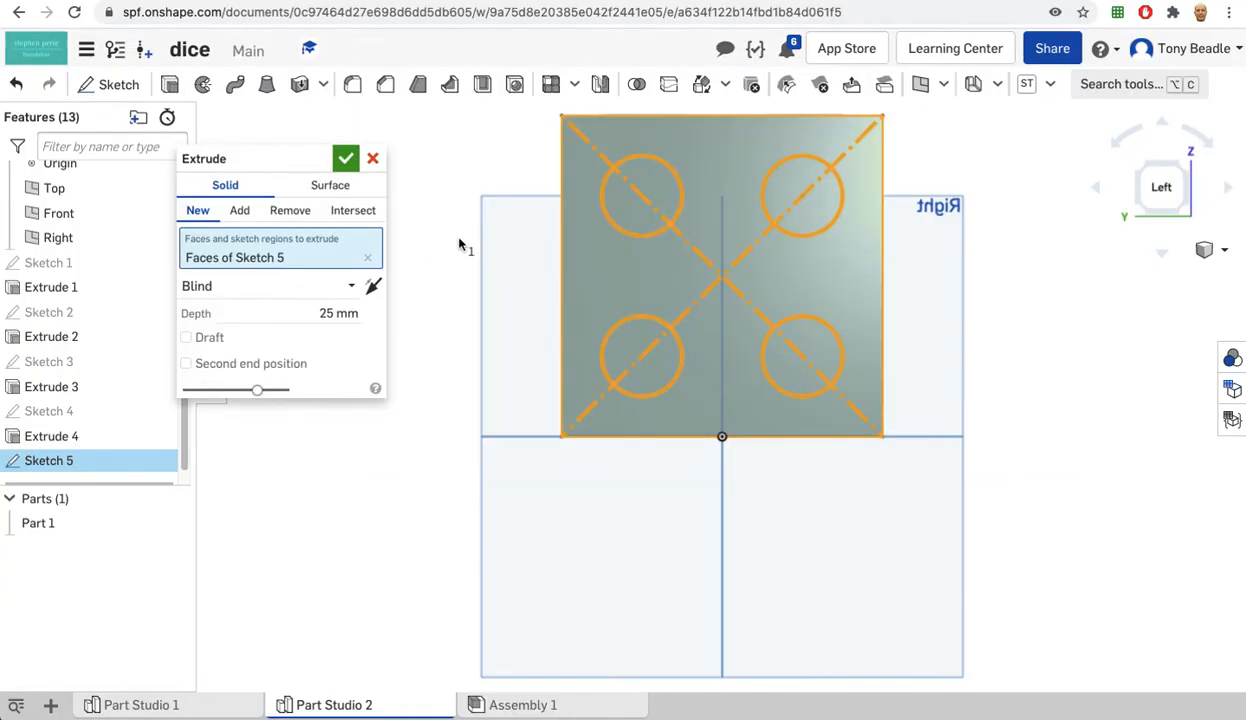
pyautogui.click(288, 210)
pyautogui.click(338, 314)
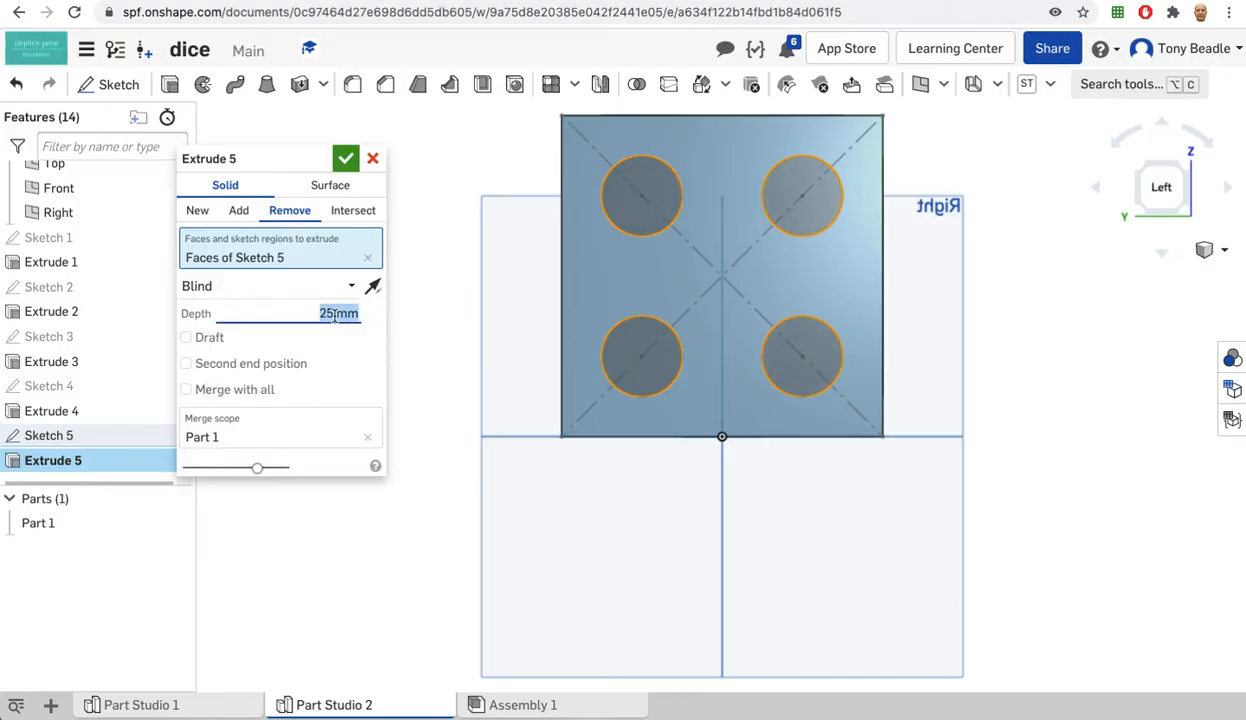
pyautogui.write('5')
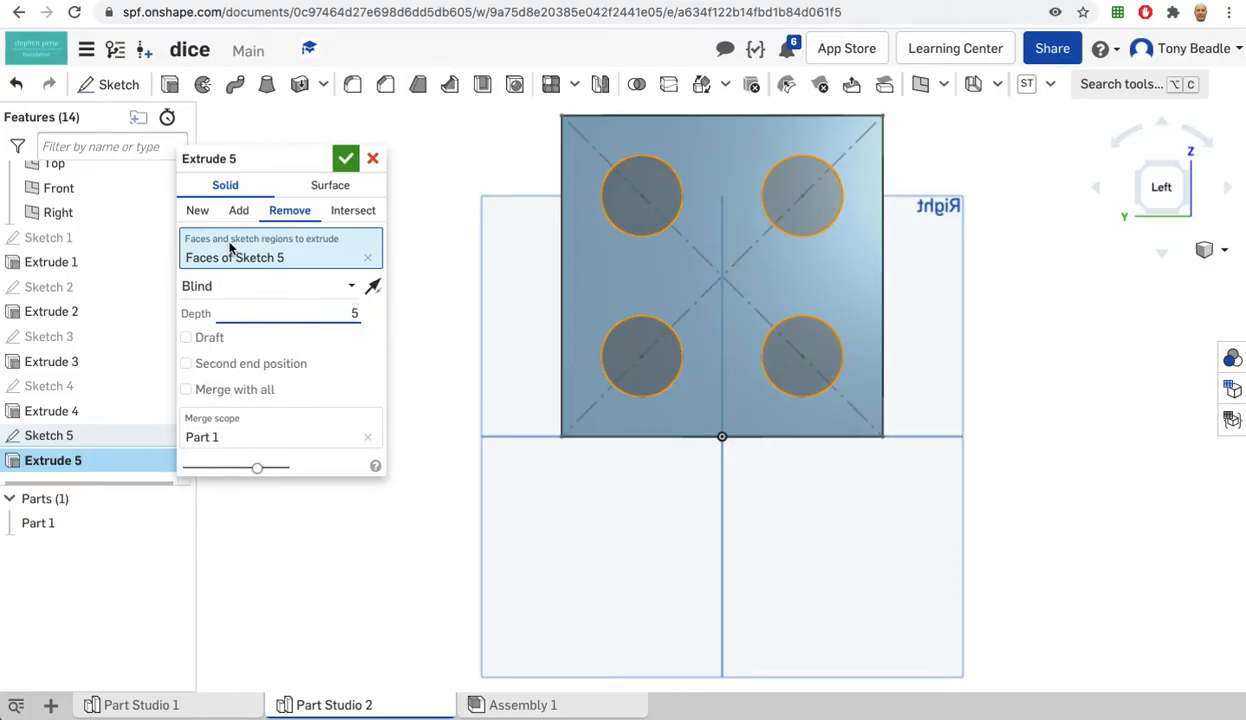
pyautogui.click(345, 158)
# Step: Start a sketch on the cube's blank back face and draw a construction diagonal from its upper-left to lower-right corner
pyautogui.moveTo(423, 389); pyautogui.dragTo(205, 482, button='right')
pyautogui.moveTo(510, 277); pyautogui.dragTo(509, 320, button='right')
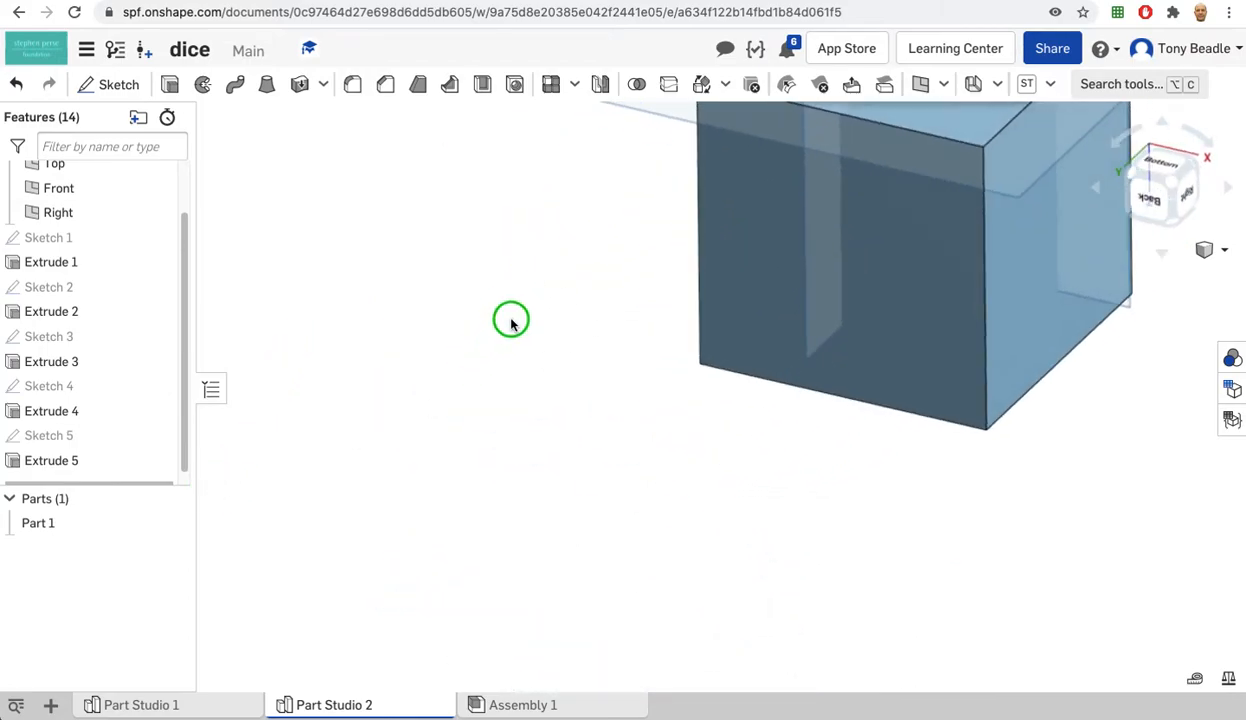
pyautogui.click(781, 228)
pyautogui.click(1147, 196)
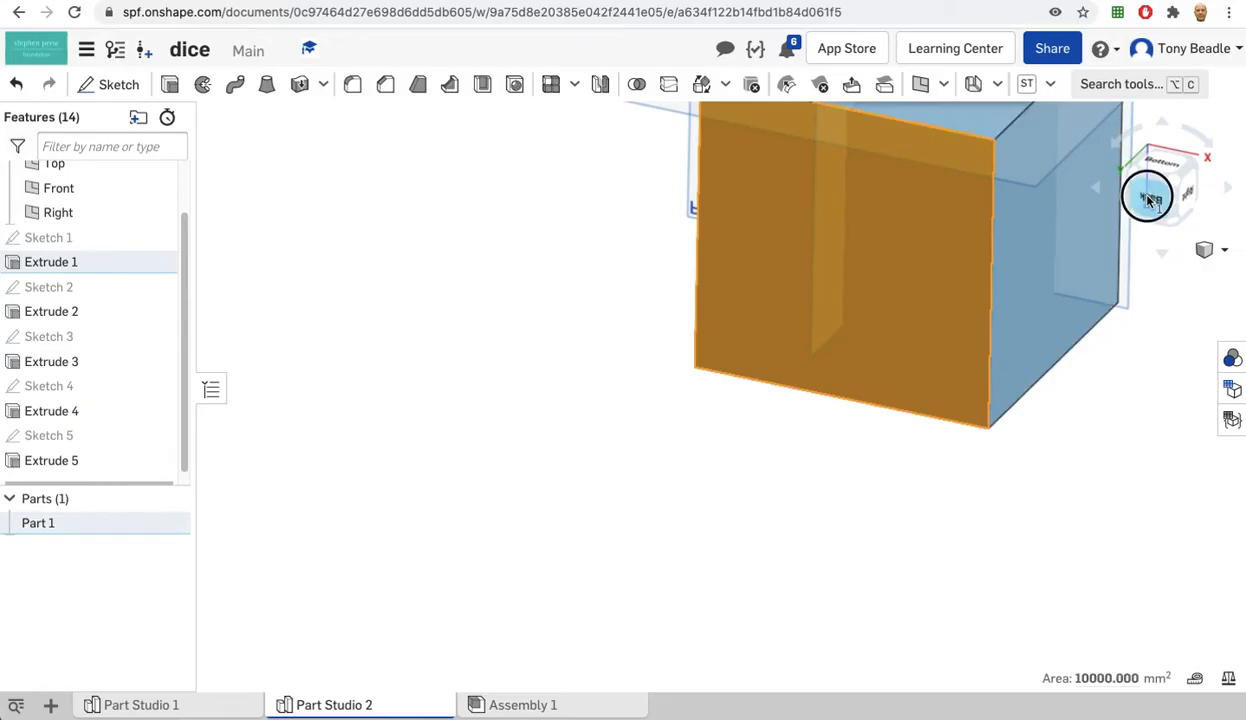
pyautogui.click(125, 88)
pyautogui.click(153, 84)
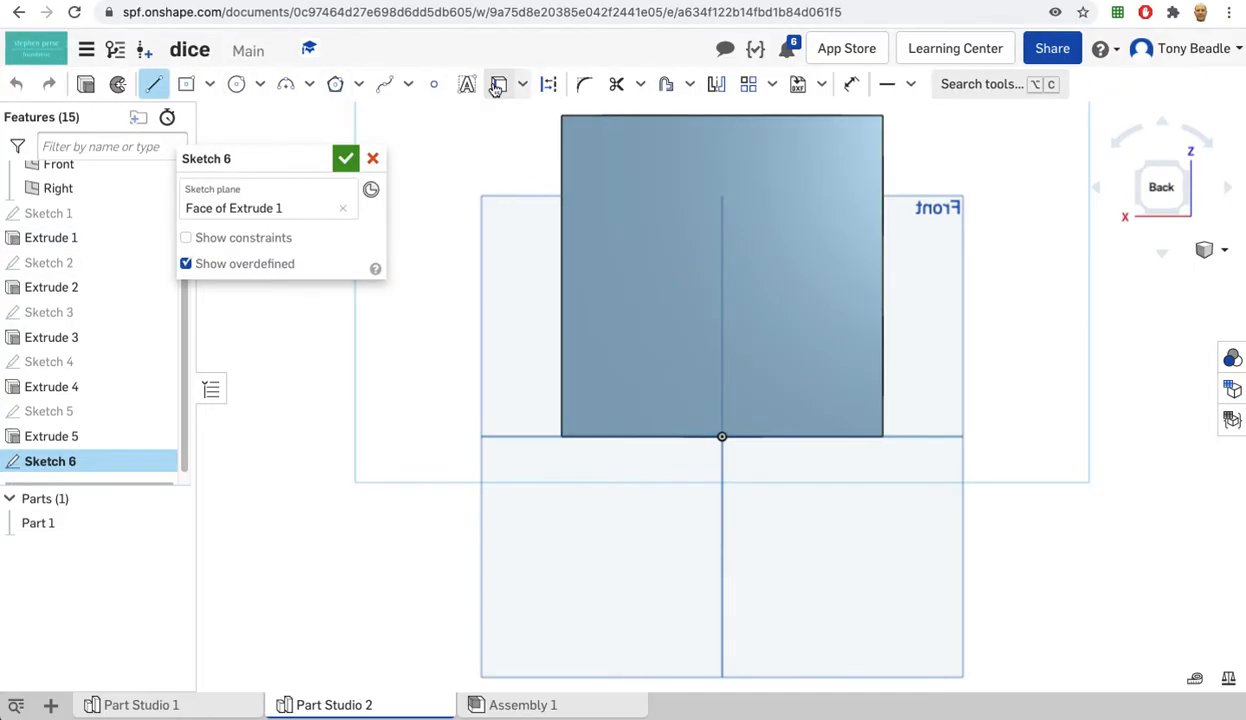
pyautogui.click(562, 116)
pyautogui.click(881, 436)
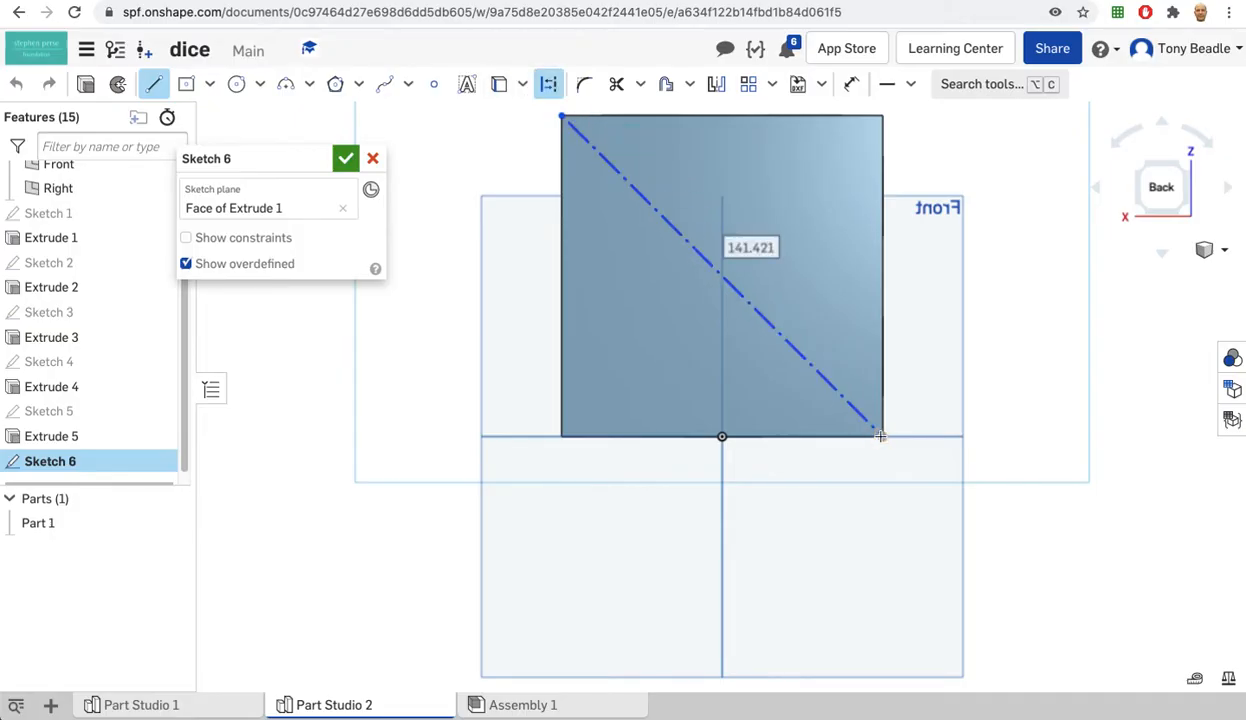
pyautogui.press('Escape')
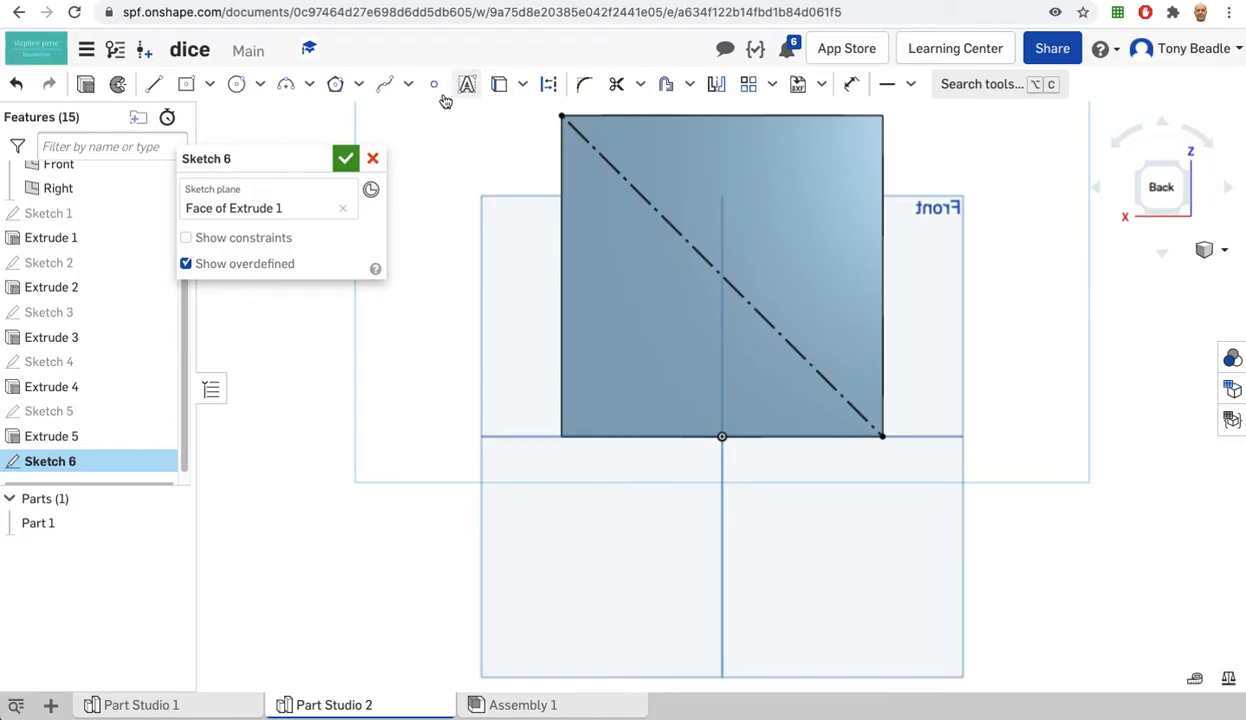
# Step: Draw a 25 mm diameter circle centered on the upper-left half of the diagonal
pyautogui.click(238, 86)
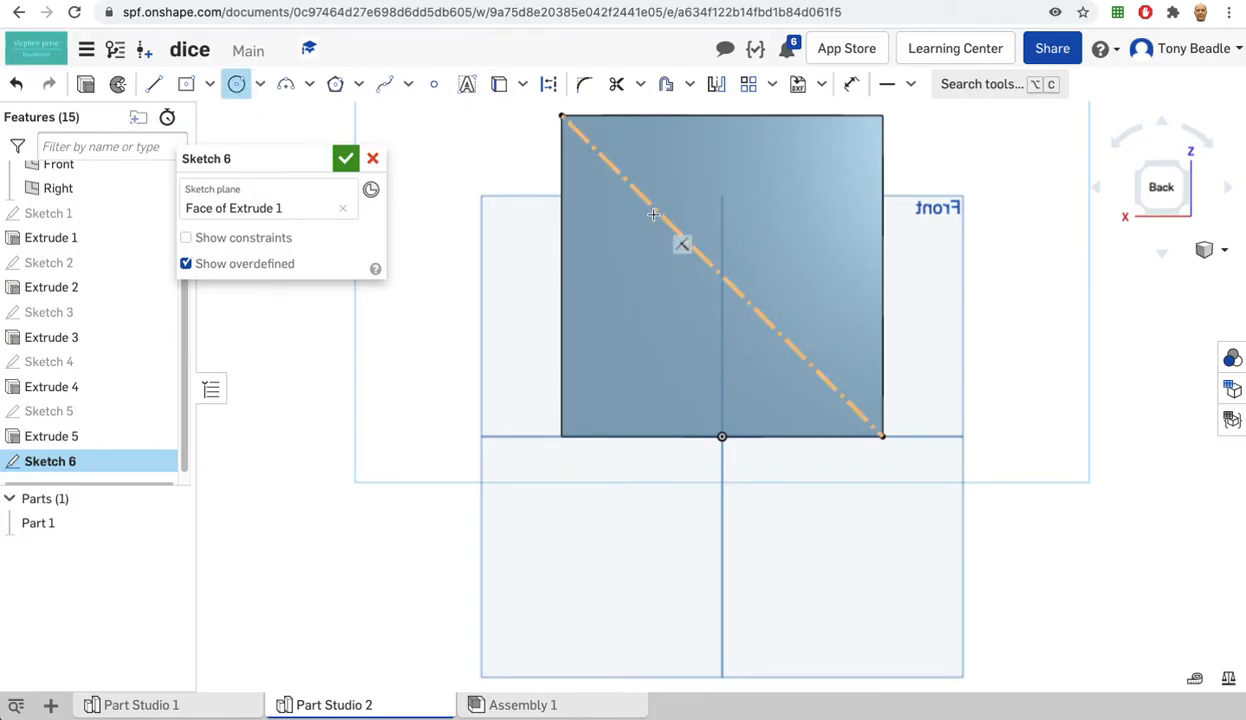
pyautogui.click(649, 204)
pyautogui.click(673, 238)
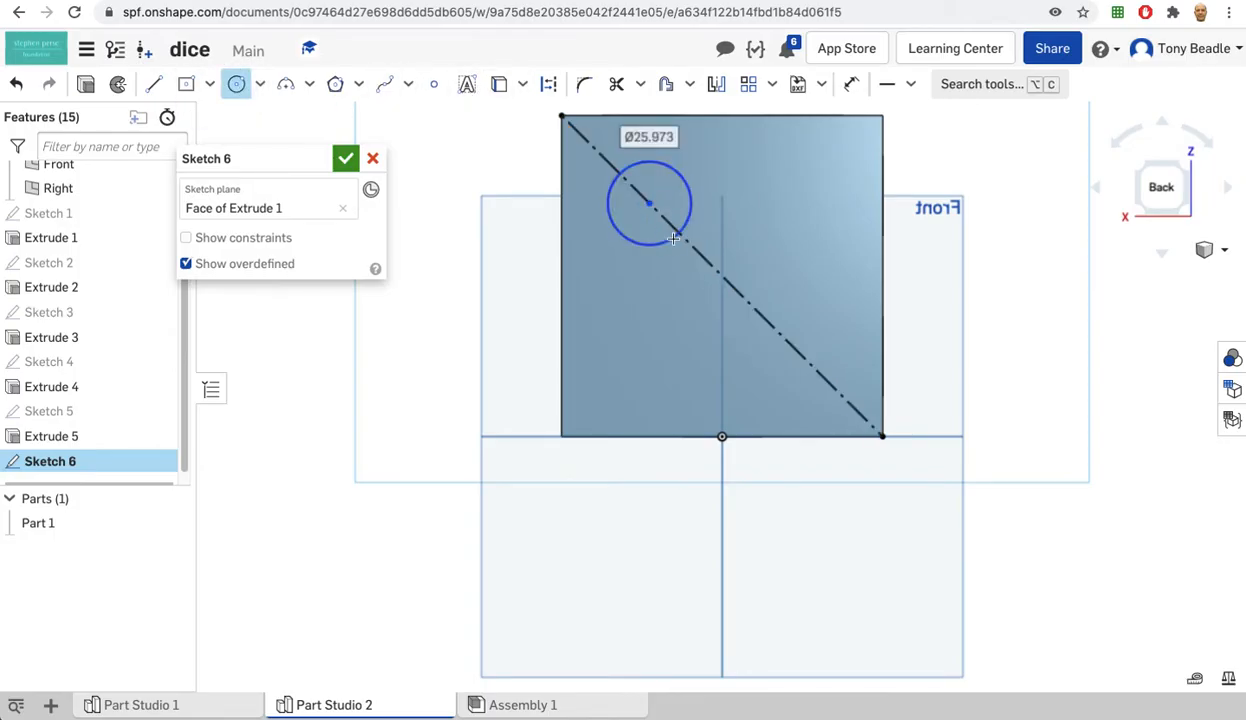
pyautogui.write('2')
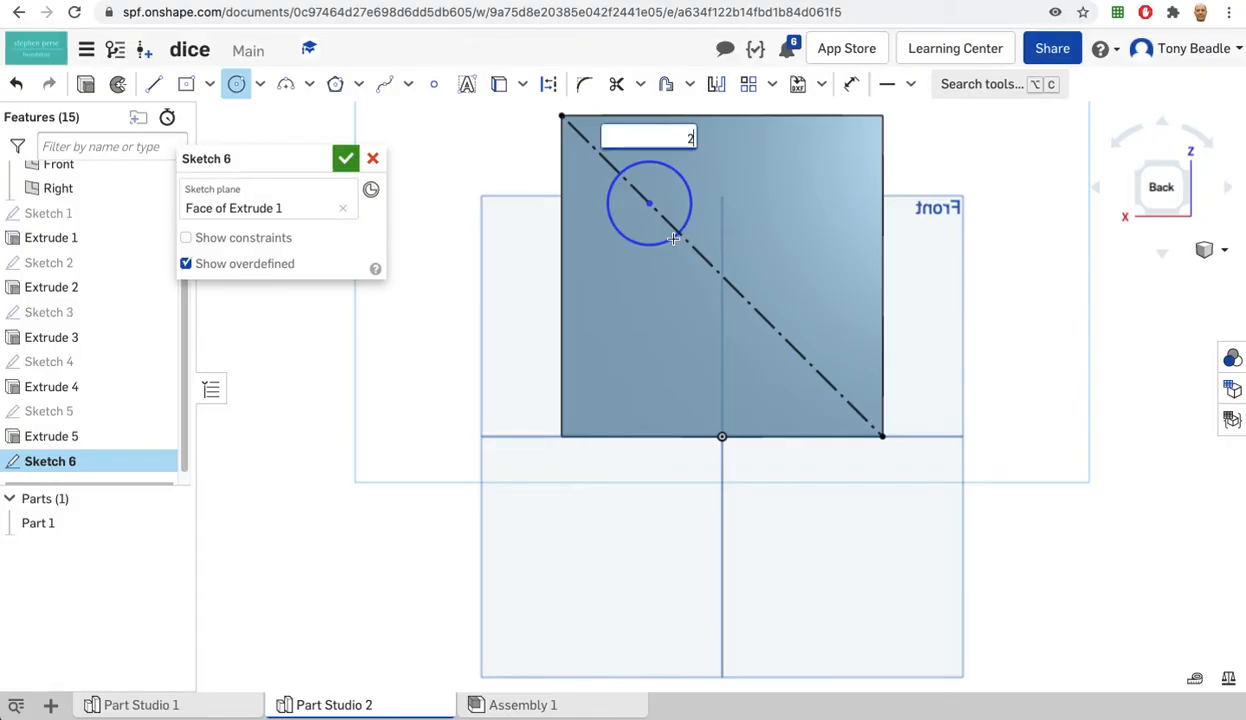
pyautogui.write('5')
pyautogui.press('Return')
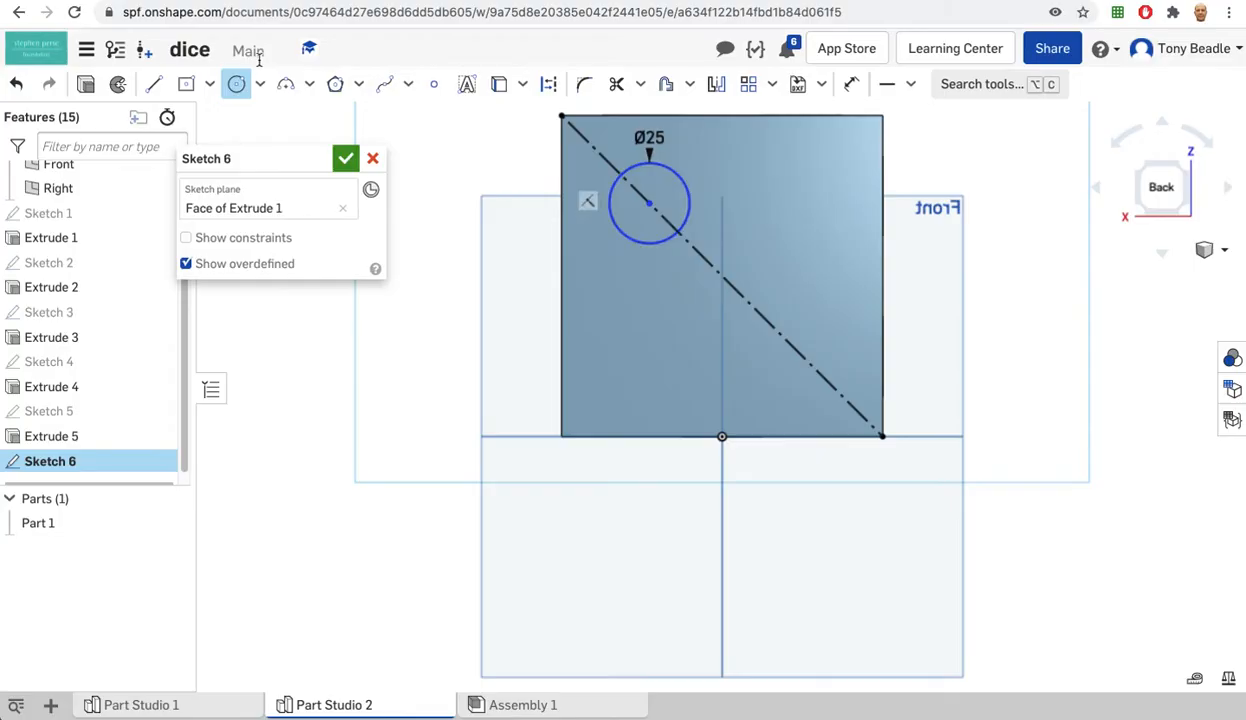
# Step: Draw a second circle about 24 mm across, centered on the lower-right half of the diagonal
pyautogui.click(793, 348)
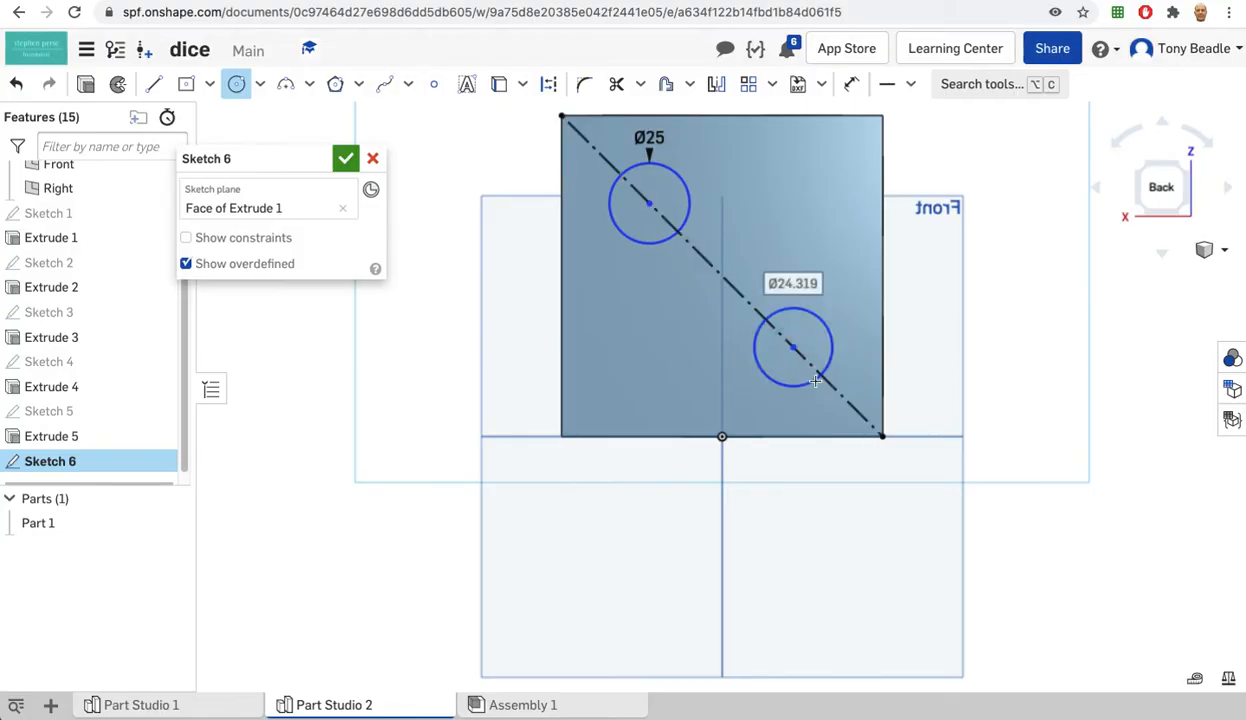
pyautogui.click(815, 380)
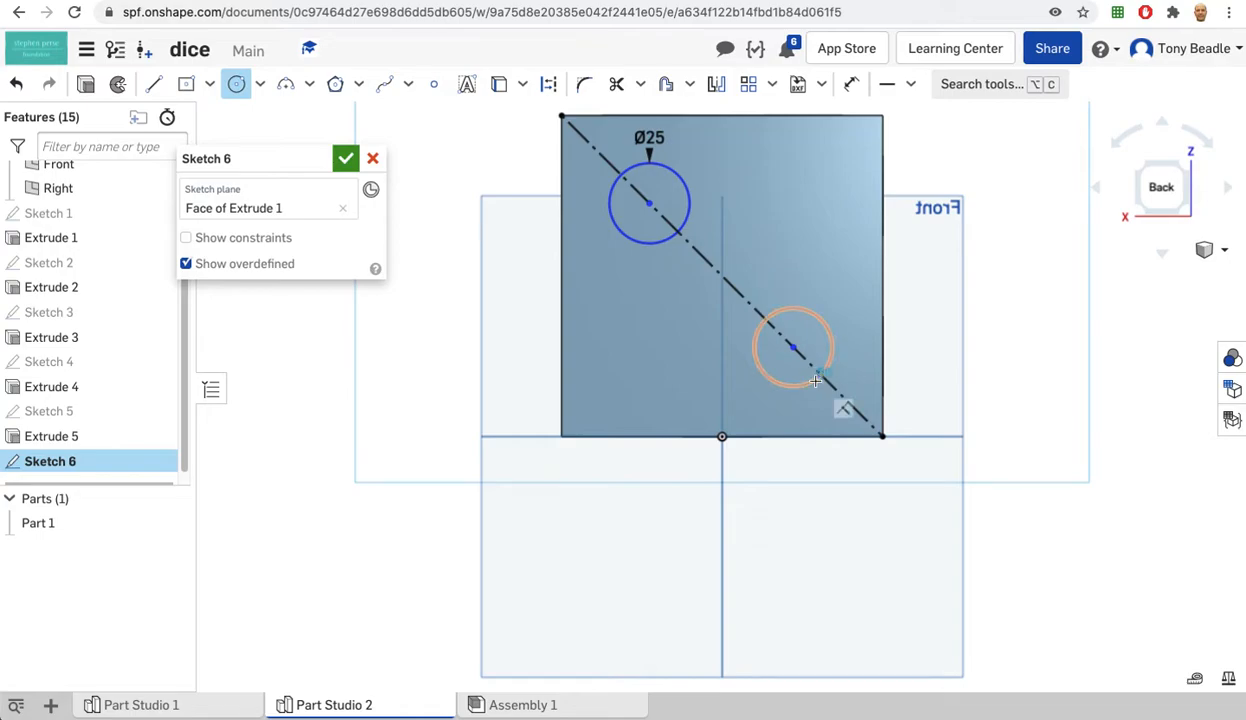
pyautogui.press('Escape')
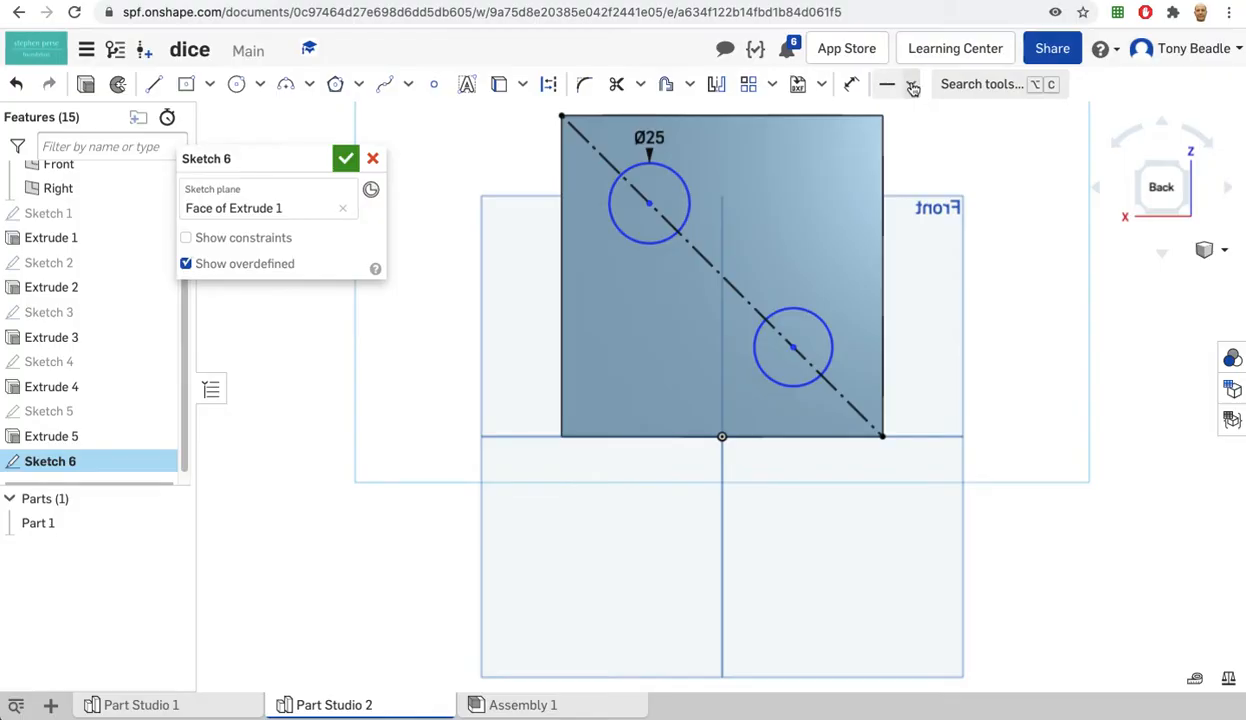
# Step: Apply an Equal constraint to the two circles on the back face
pyautogui.click(676, 190)
pyautogui.click(821, 316)
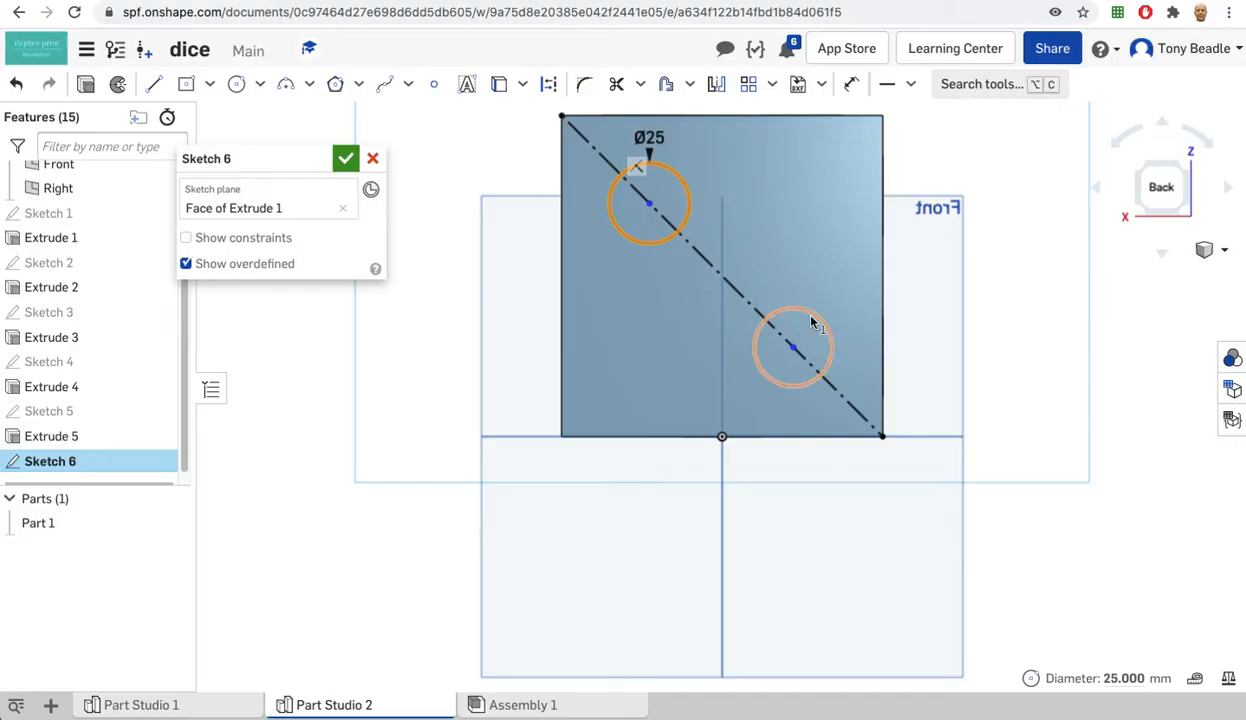
pyautogui.click(910, 84)
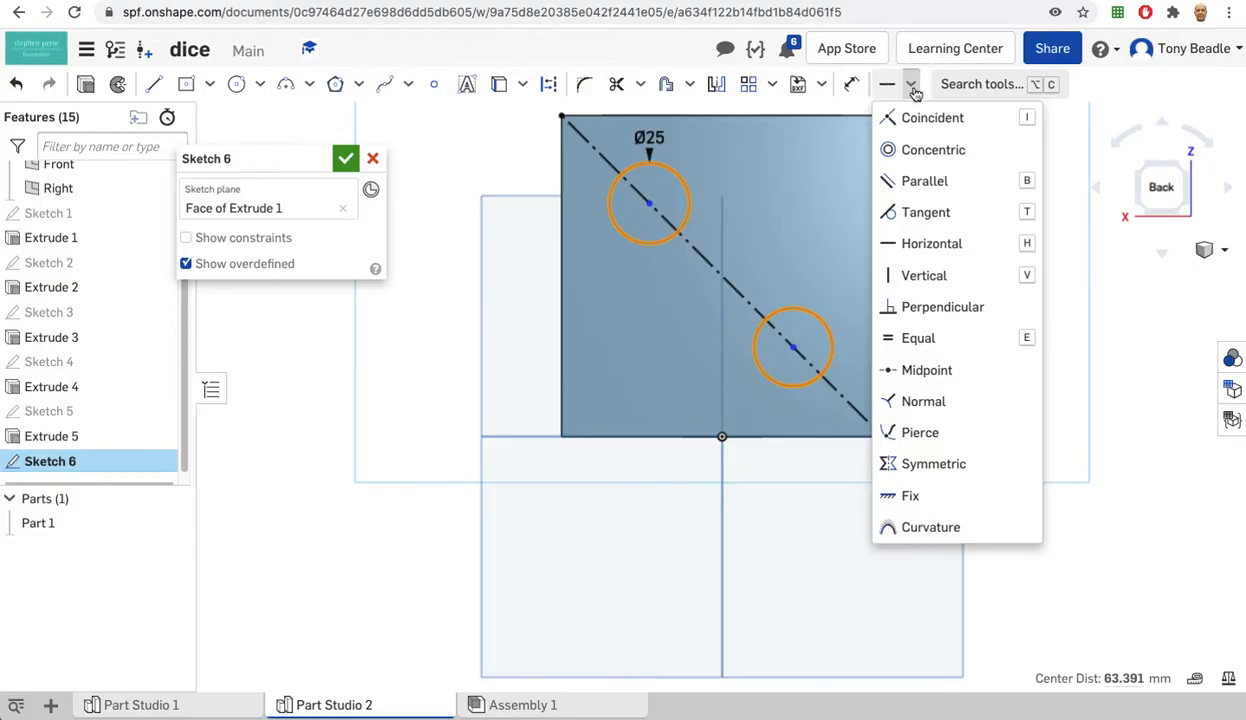
pyautogui.click(912, 338)
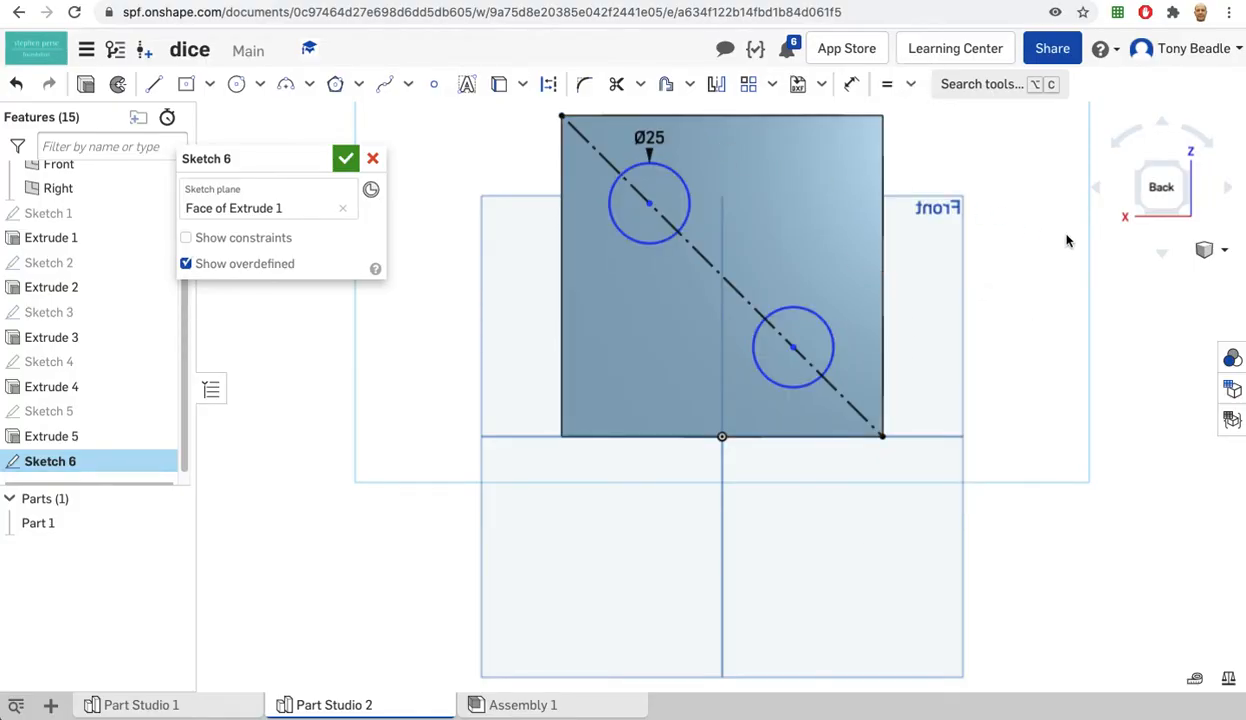
# Step: Dimension the upper-left circle's center 25 mm from the left edge of the back face
pyautogui.click(849, 88)
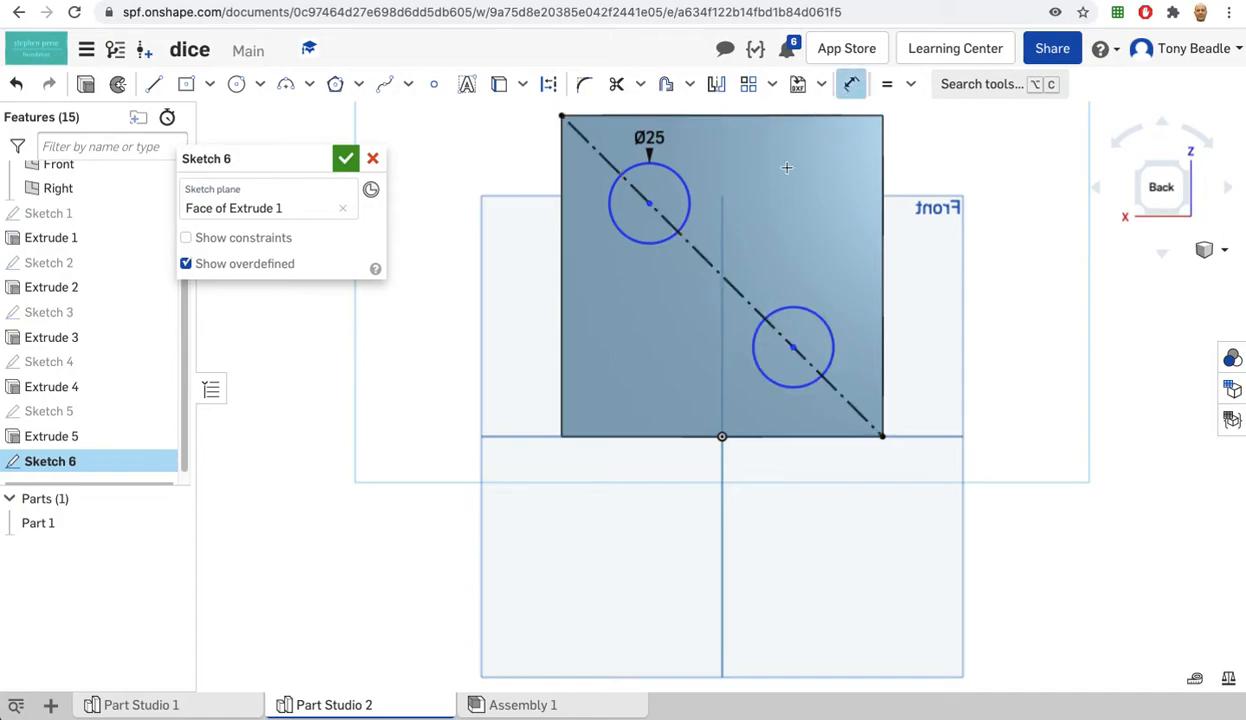
pyautogui.click(560, 212)
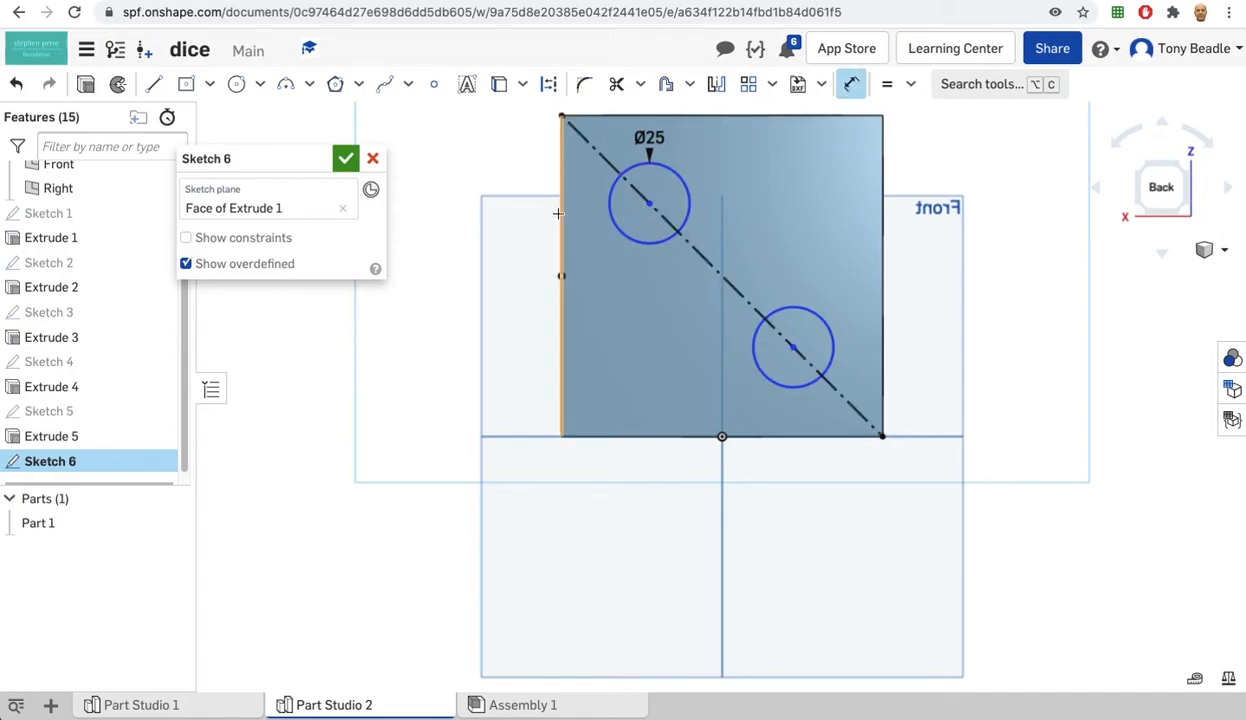
pyautogui.click(649, 203)
pyautogui.click(493, 205)
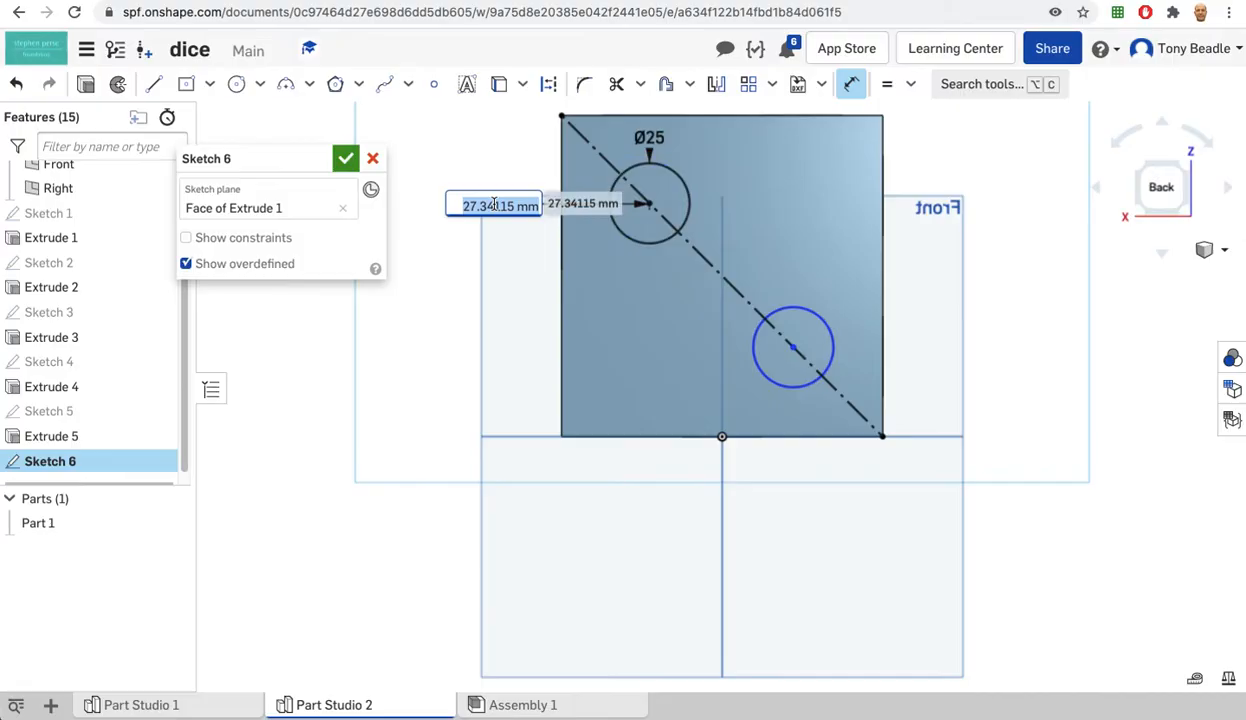
pyautogui.press('Return')
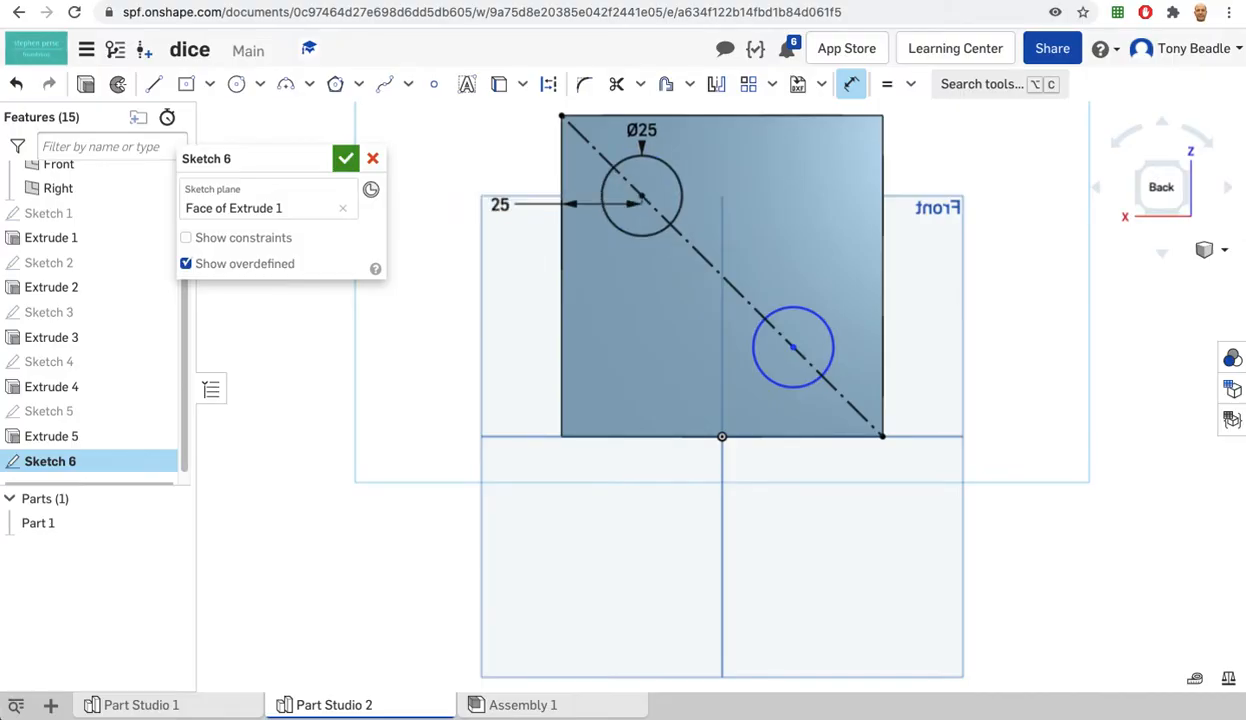
# Step: Dimension the lower-right circle's center 25 mm from the right edge of the back face and finish the sketch
pyautogui.click(883, 348)
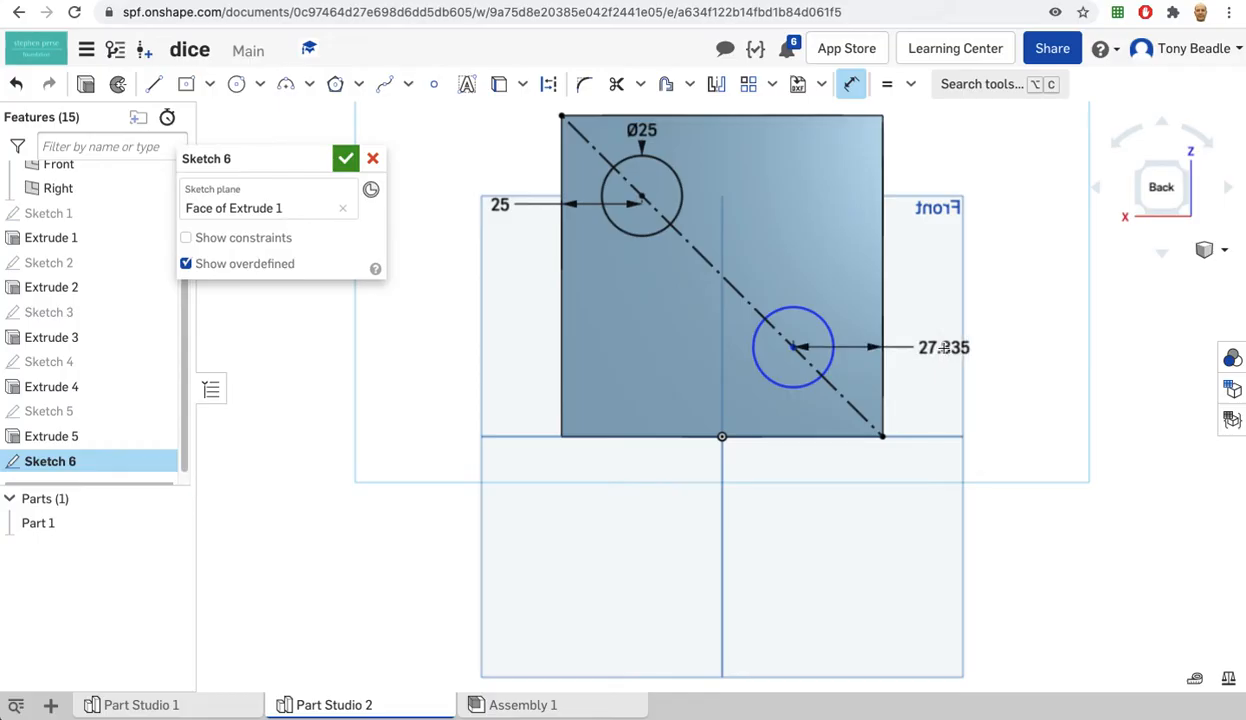
pyautogui.click(948, 347)
pyautogui.write('2')
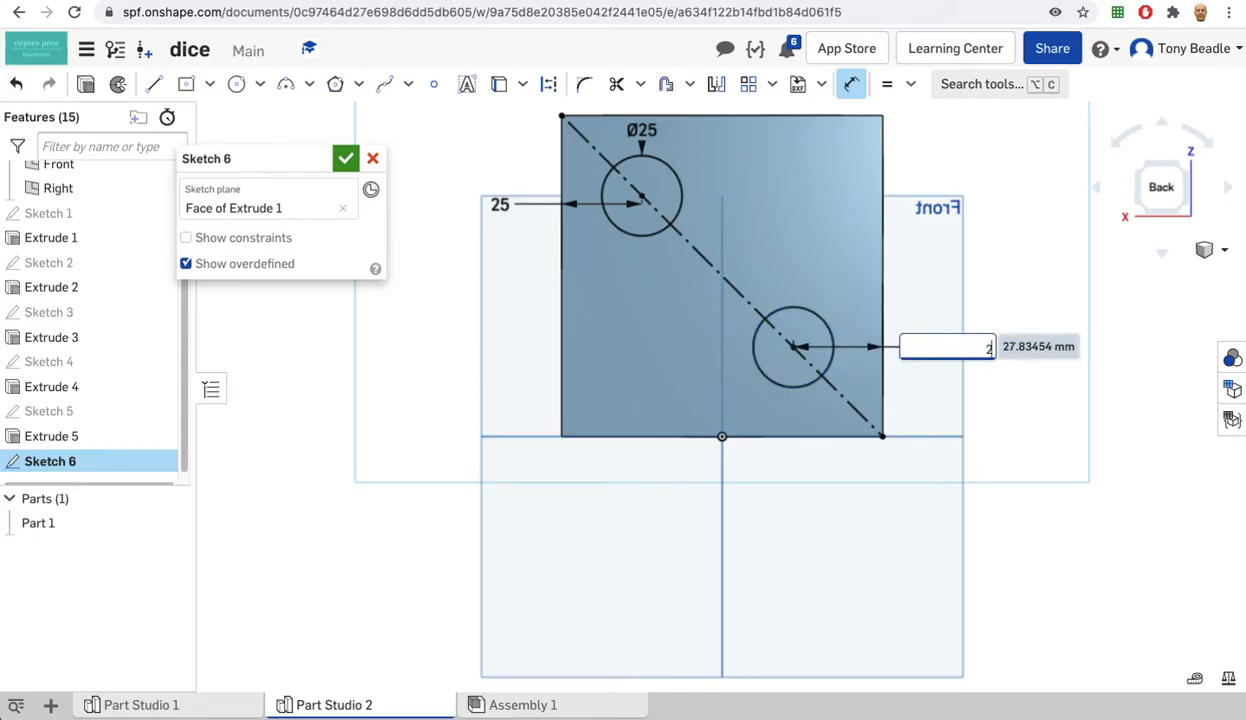
pyautogui.write('5')
pyautogui.press('Return')
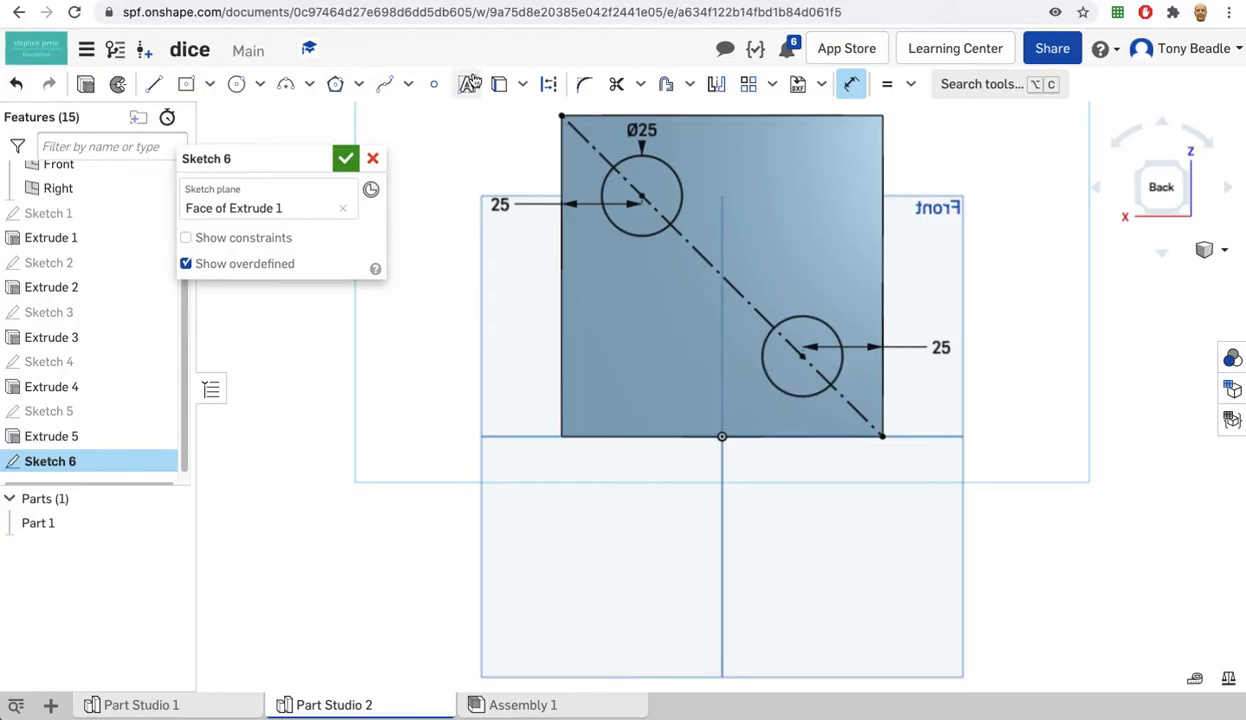
pyautogui.click(345, 160)
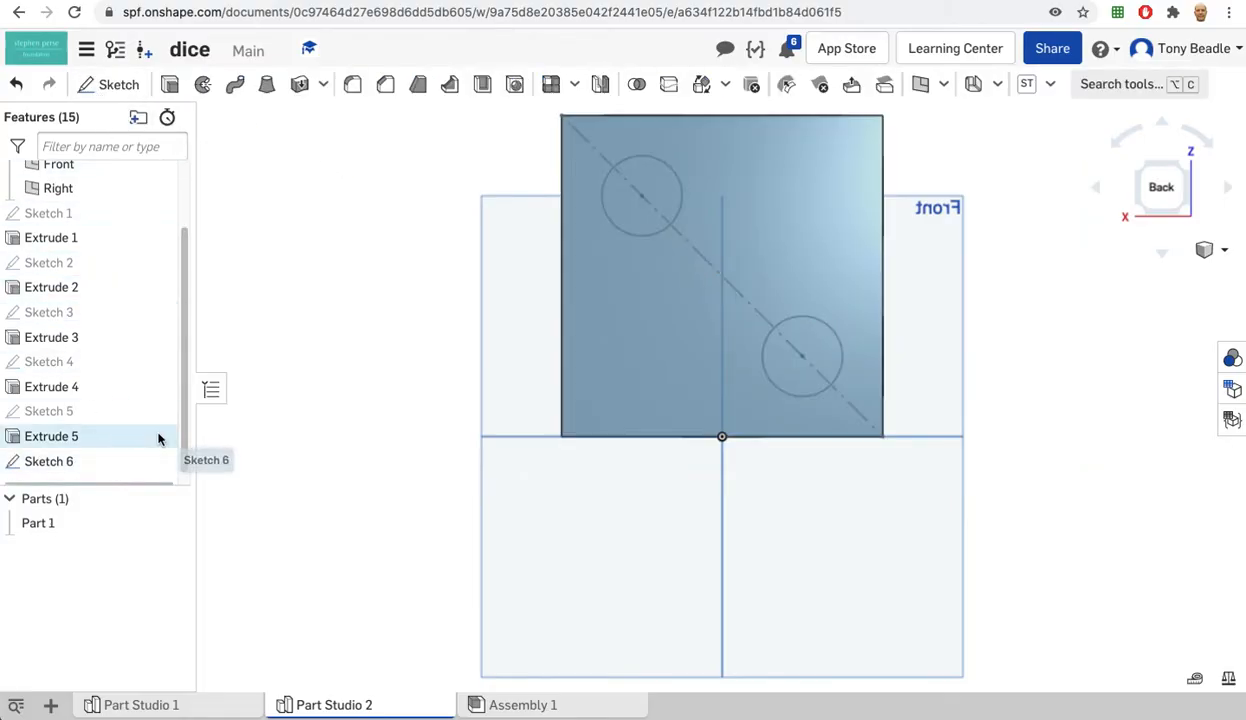
# Step: Extrude the two circles on the back face as a Remove cut 5 mm deep
pyautogui.moveTo(183, 424); pyautogui.dragTo(179, 454)
pyautogui.doubleClick(103, 449)
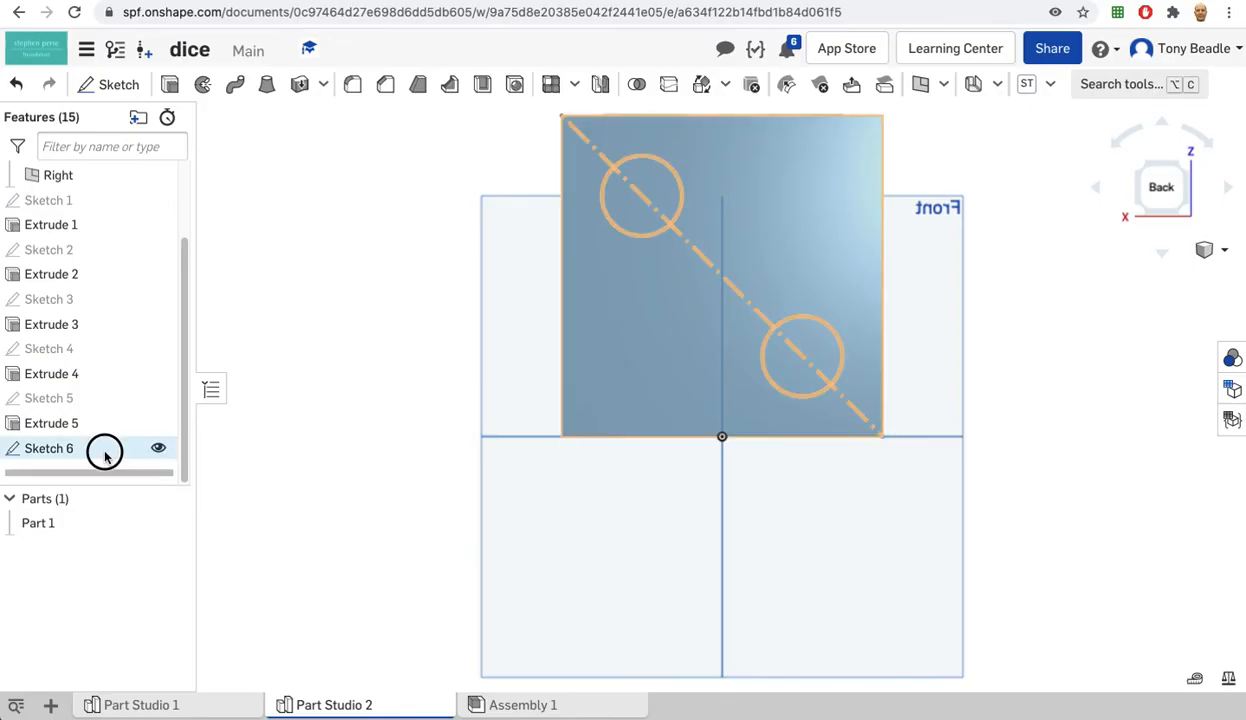
pyautogui.click(86, 88)
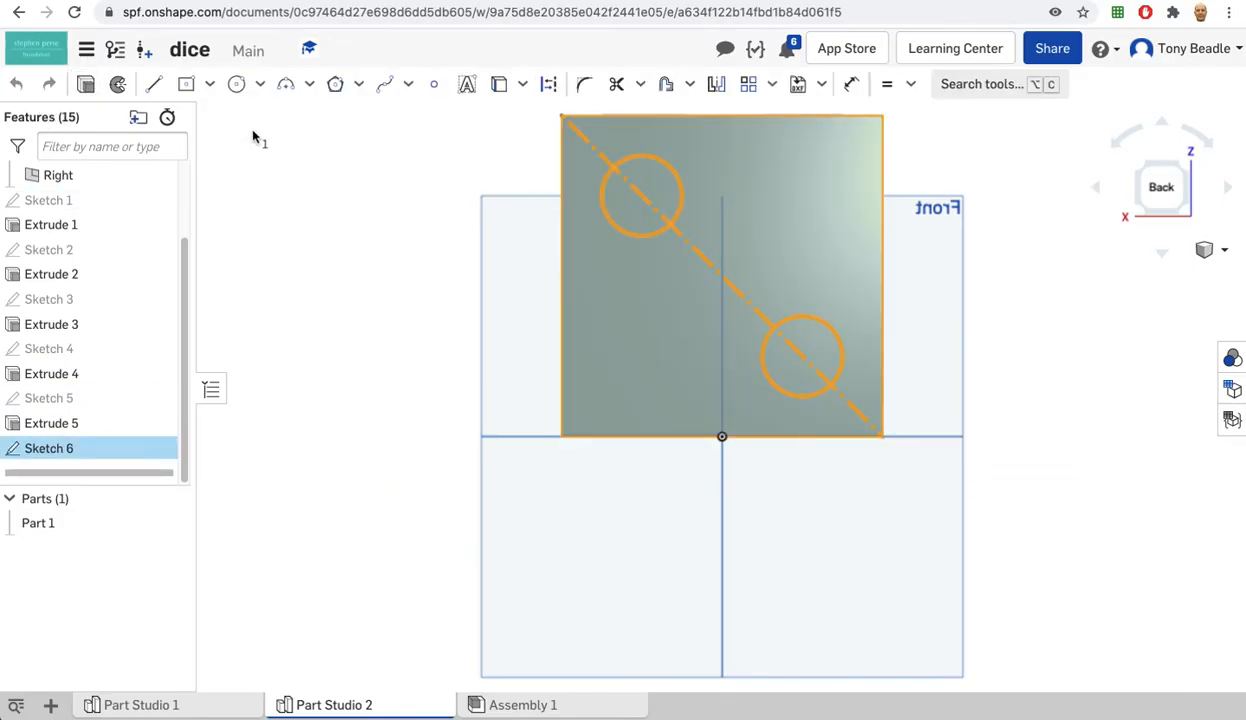
pyautogui.hotkey('shift', 'e')
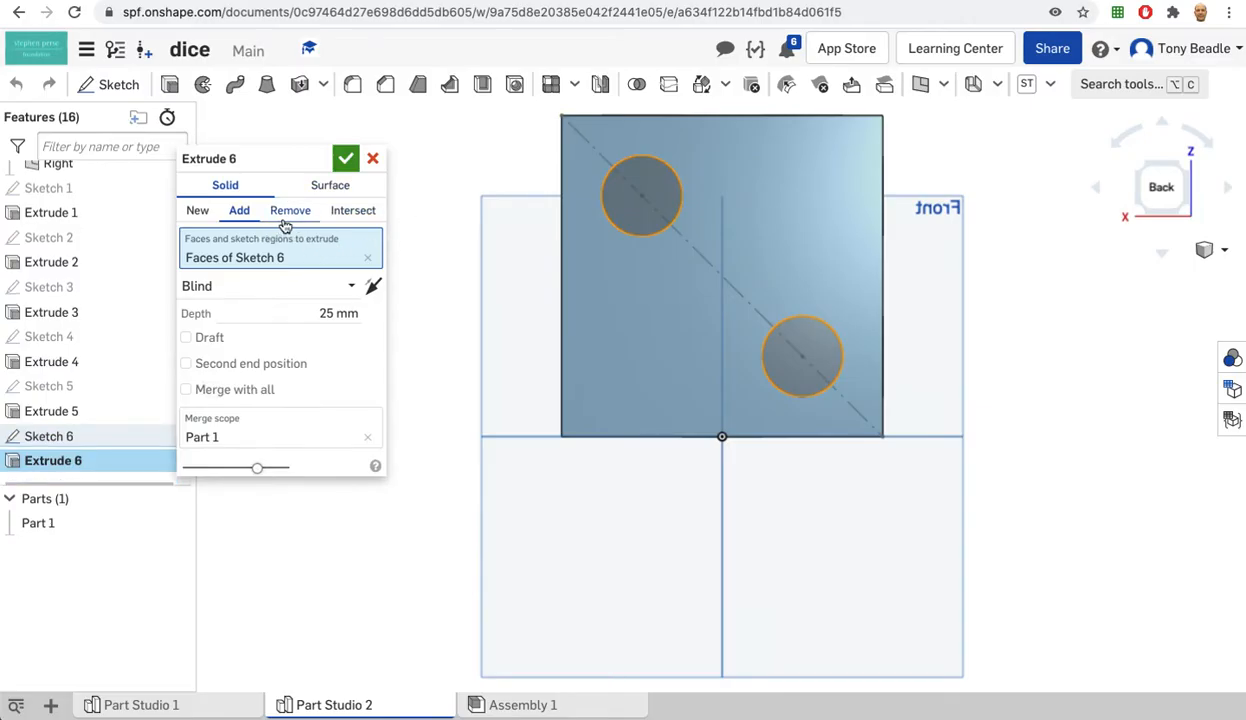
pyautogui.click(288, 215)
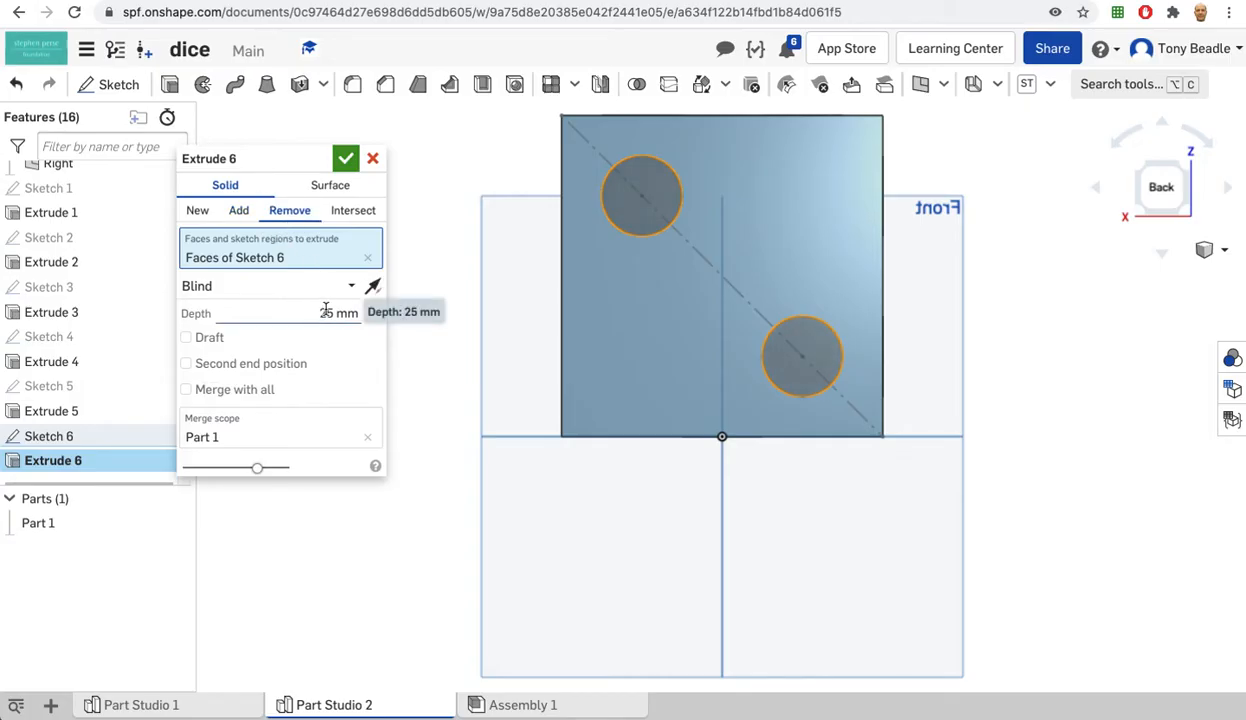
pyautogui.click(344, 316)
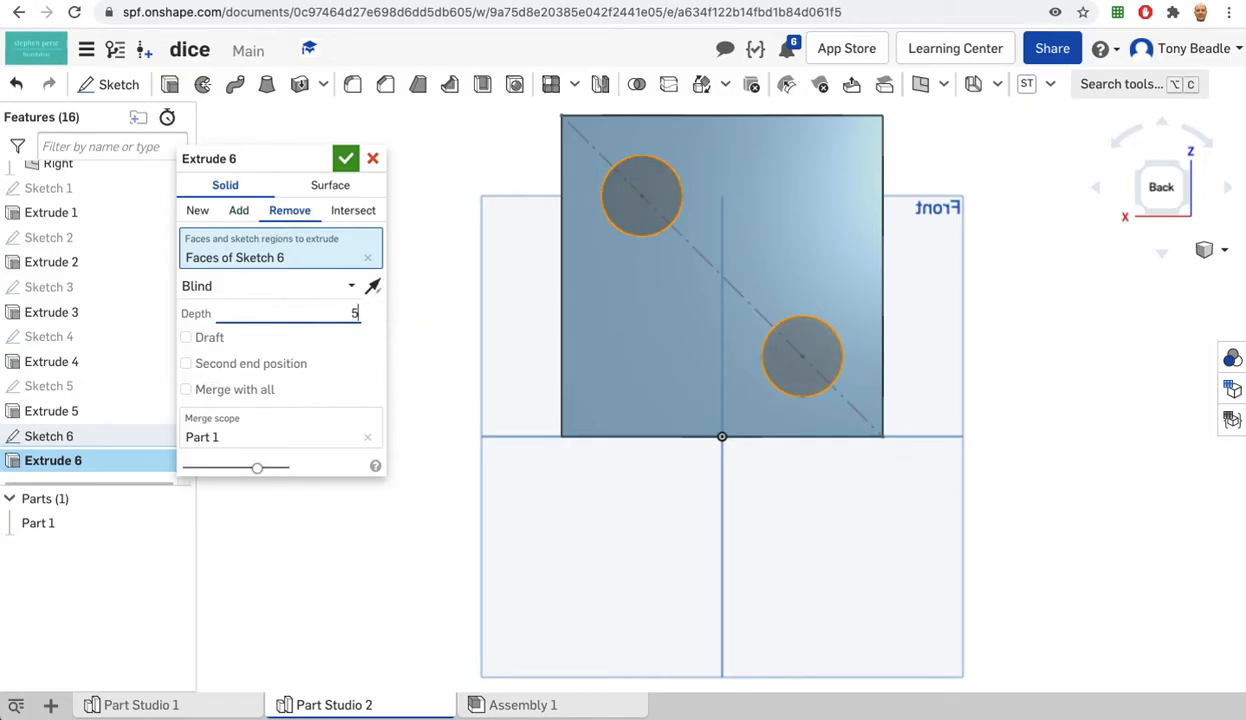
pyautogui.click(345, 157)
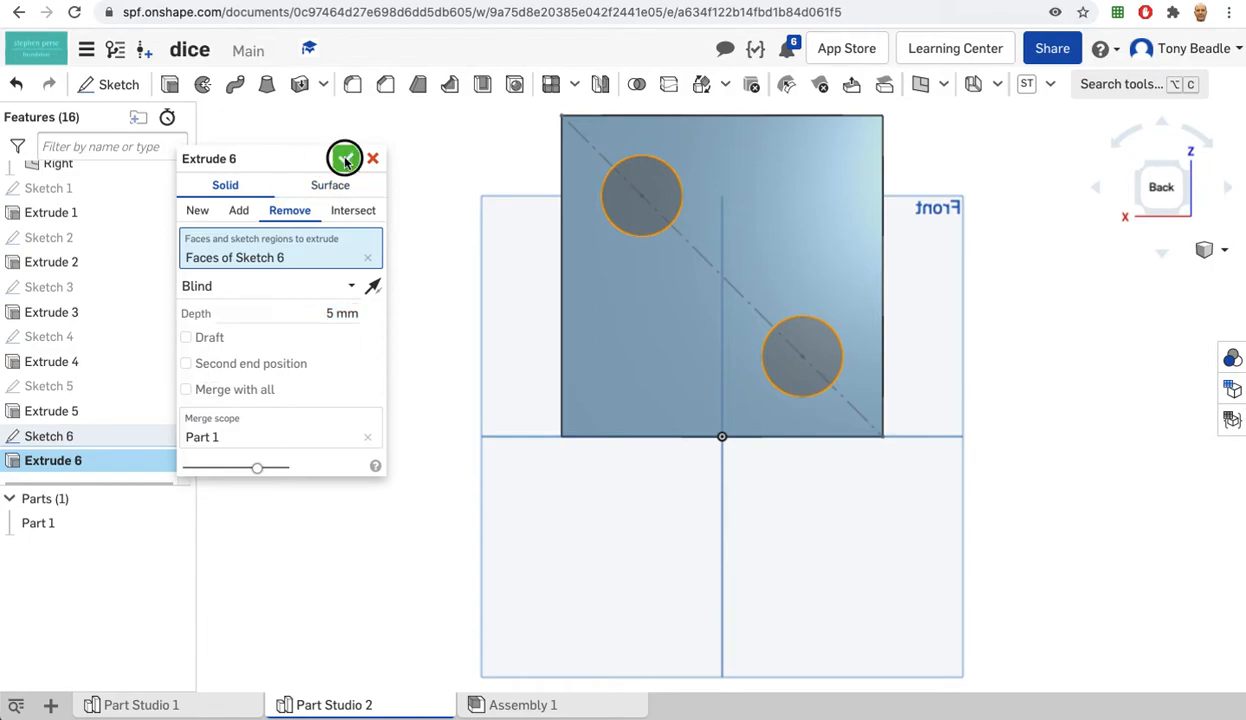
# Step: Start a sketch on the blank right face of the cube and view it straight on
pyautogui.moveTo(403, 339); pyautogui.dragTo(448, 273, button='right')
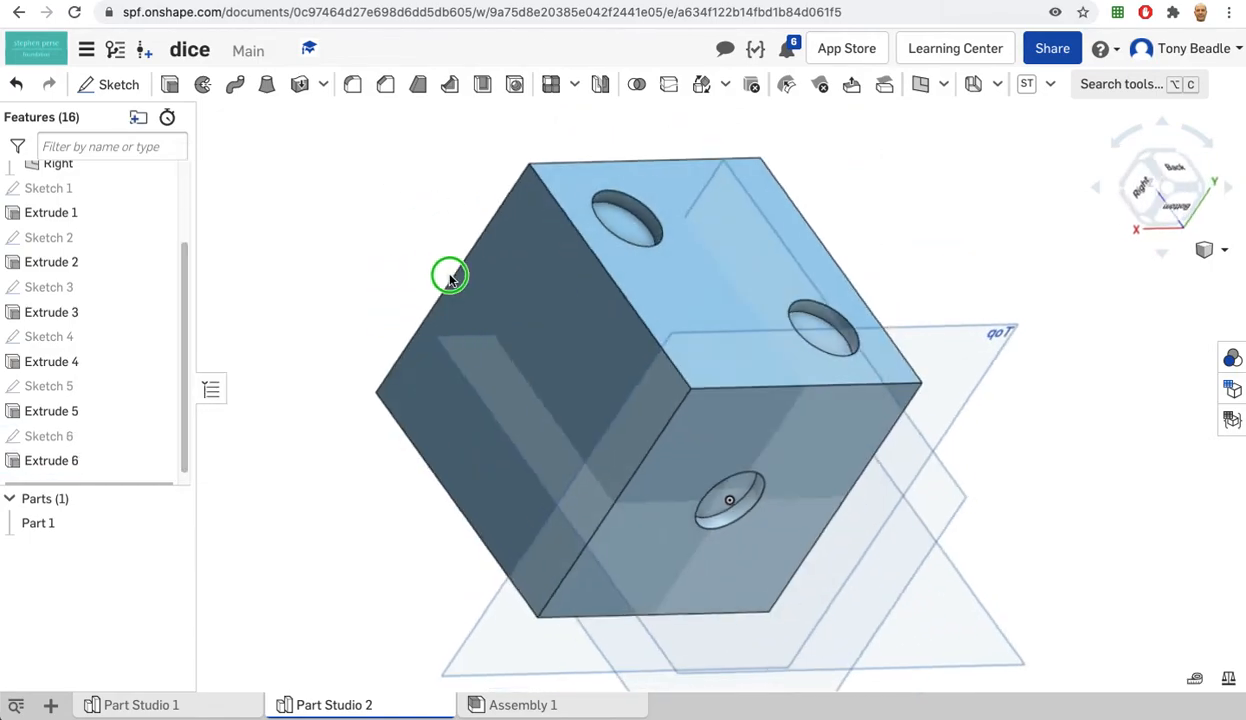
pyautogui.click(503, 325)
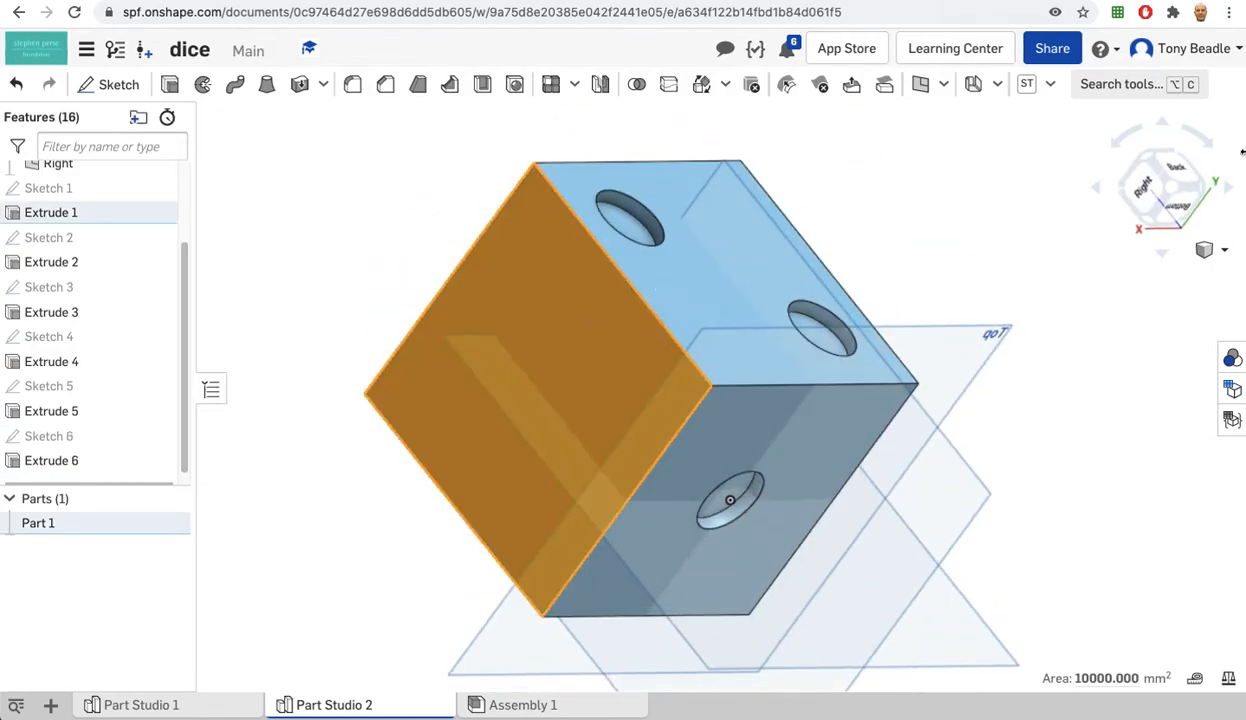
pyautogui.click(1144, 184)
pyautogui.click(125, 84)
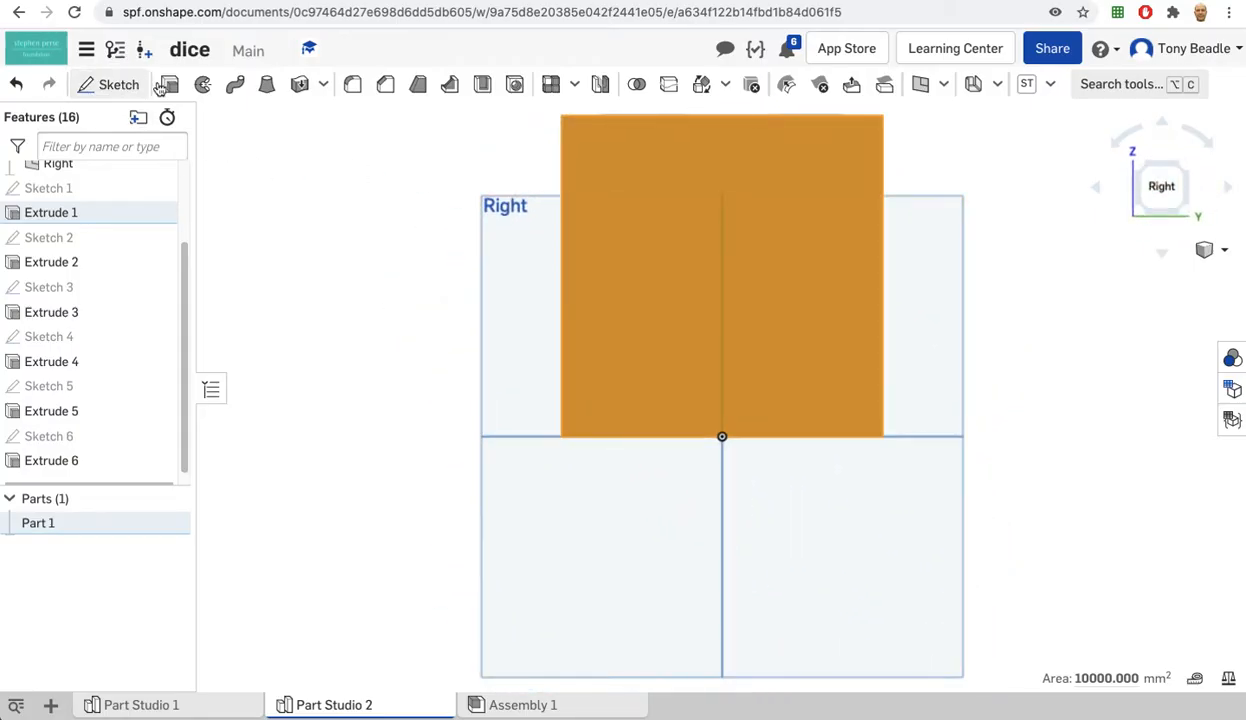
pyautogui.moveTo(990, 241); pyautogui.dragTo(997, 213, button='right')
pyautogui.click(1124, 186)
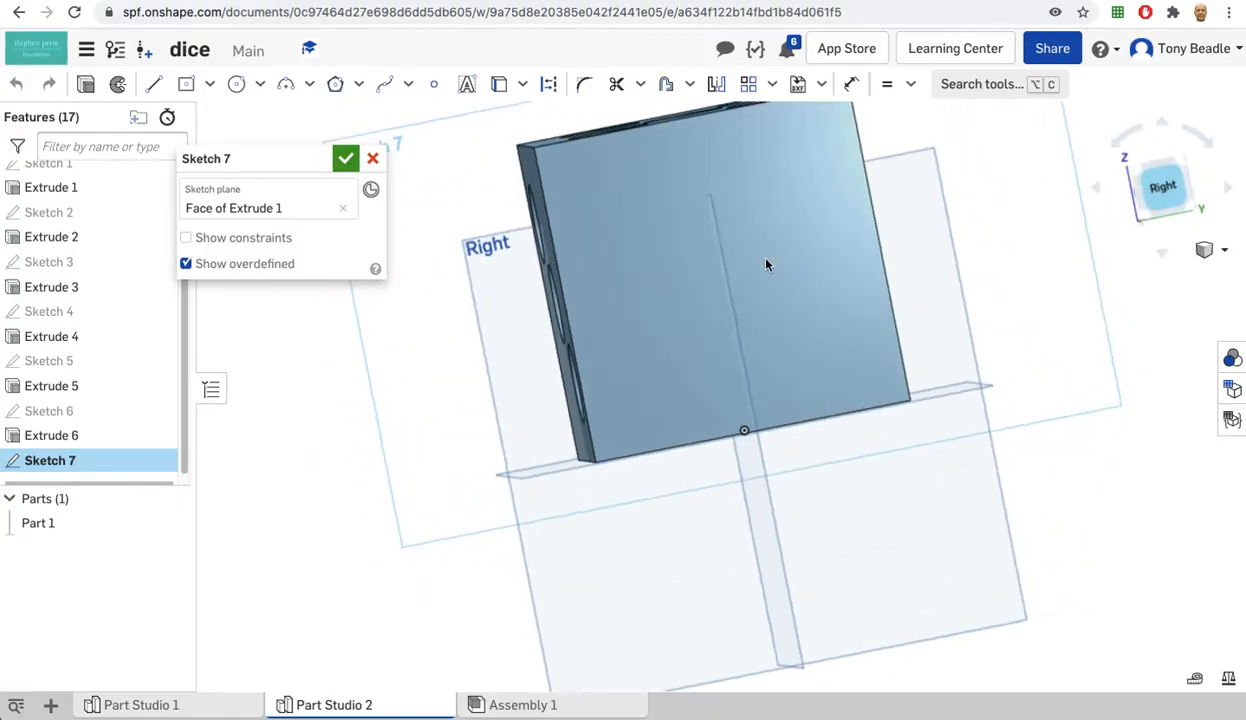
# Step: Draw two diagonal construction lines joining the opposite corners of the right face
pyautogui.click(155, 86)
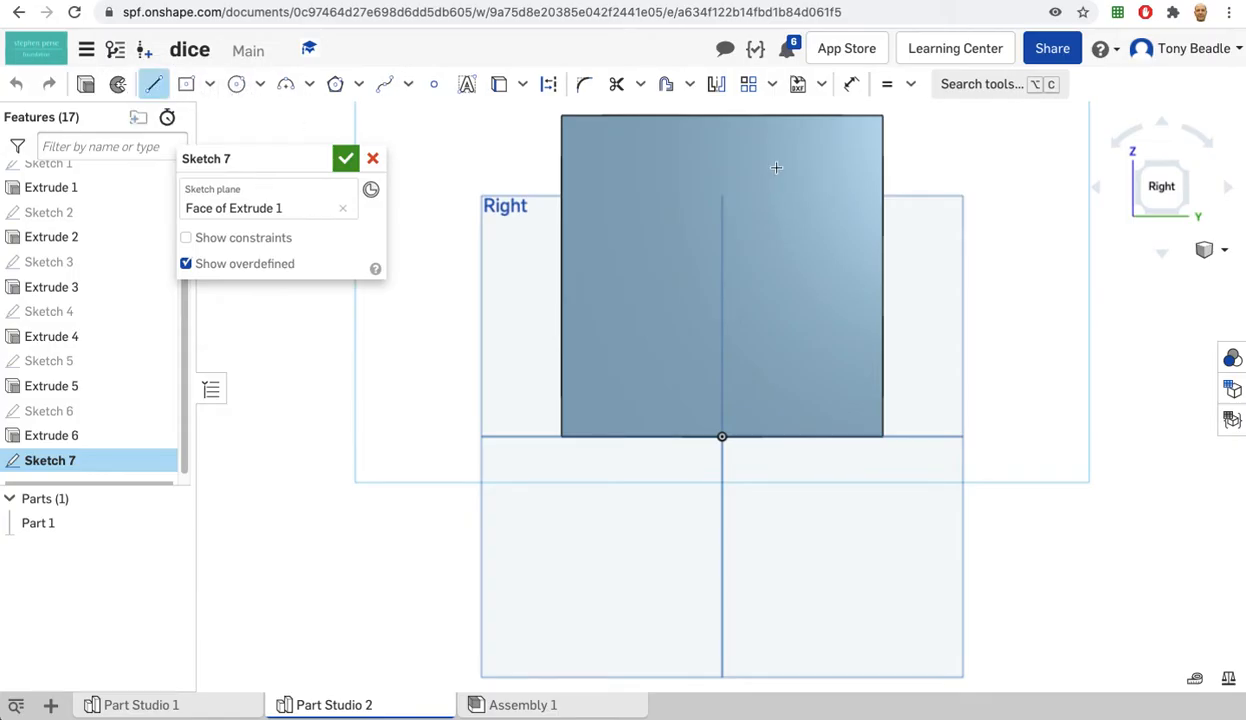
pyautogui.click(548, 84)
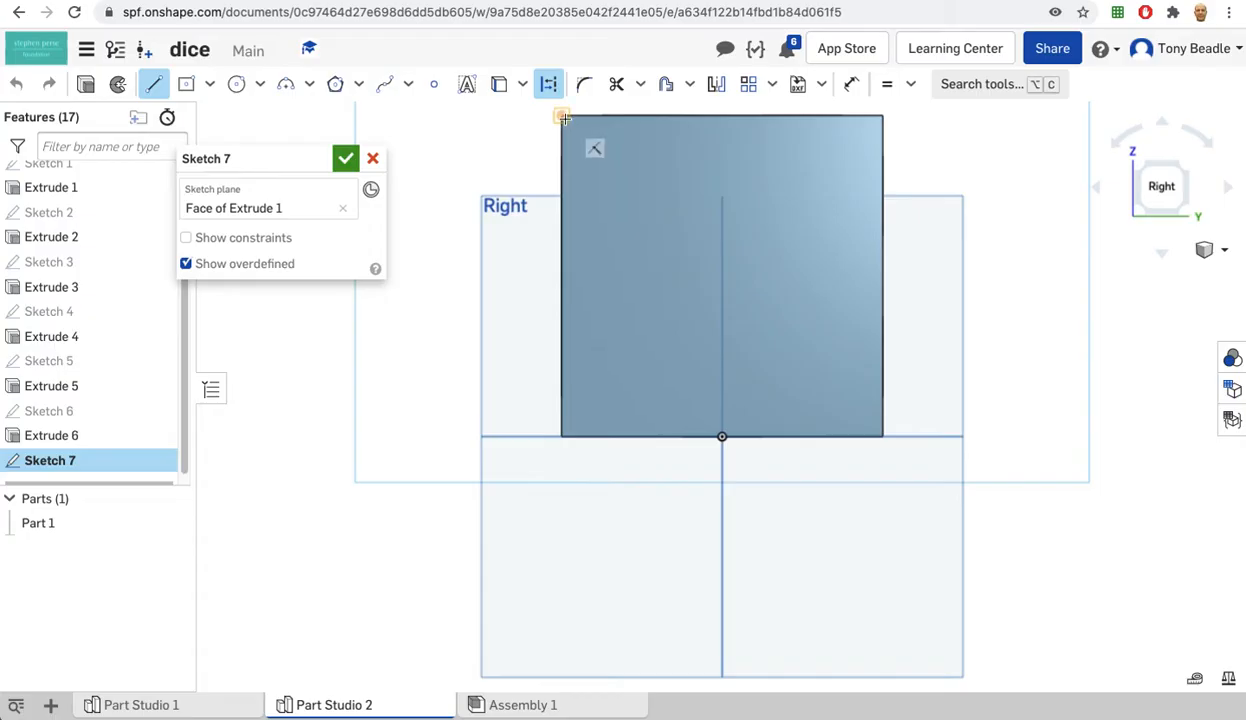
pyautogui.click(907, 463)
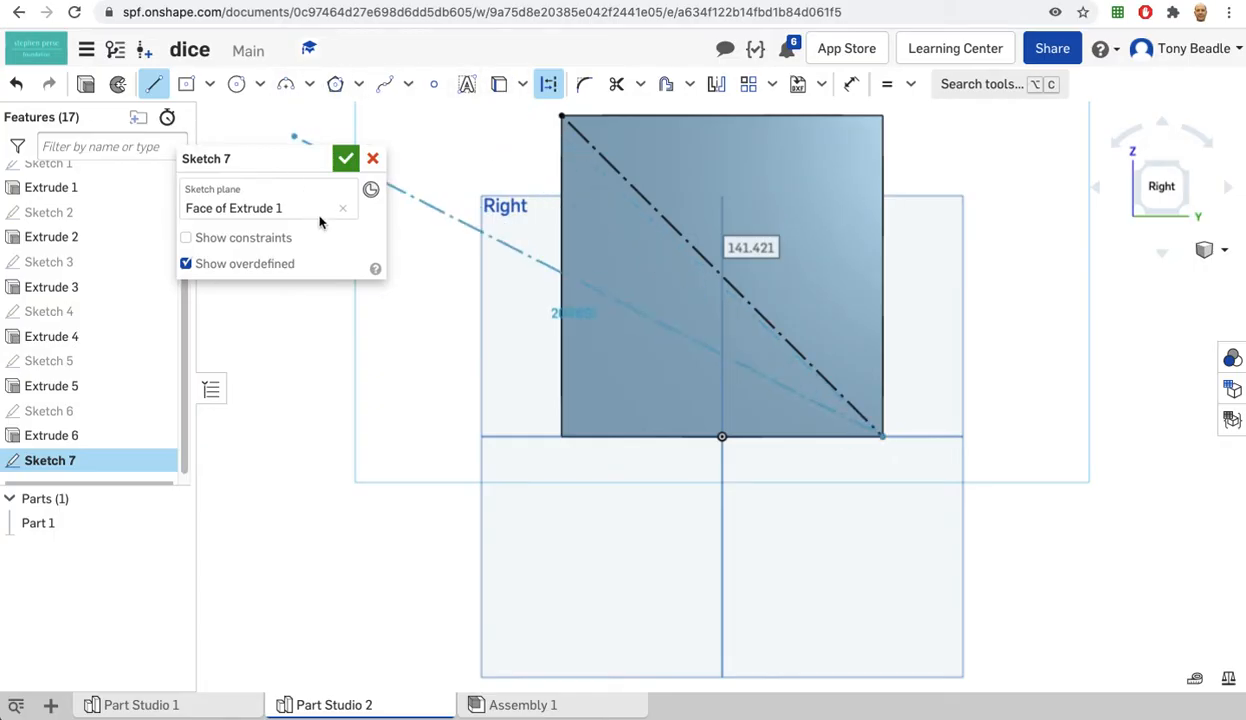
pyautogui.press('Escape')
pyautogui.click(153, 92)
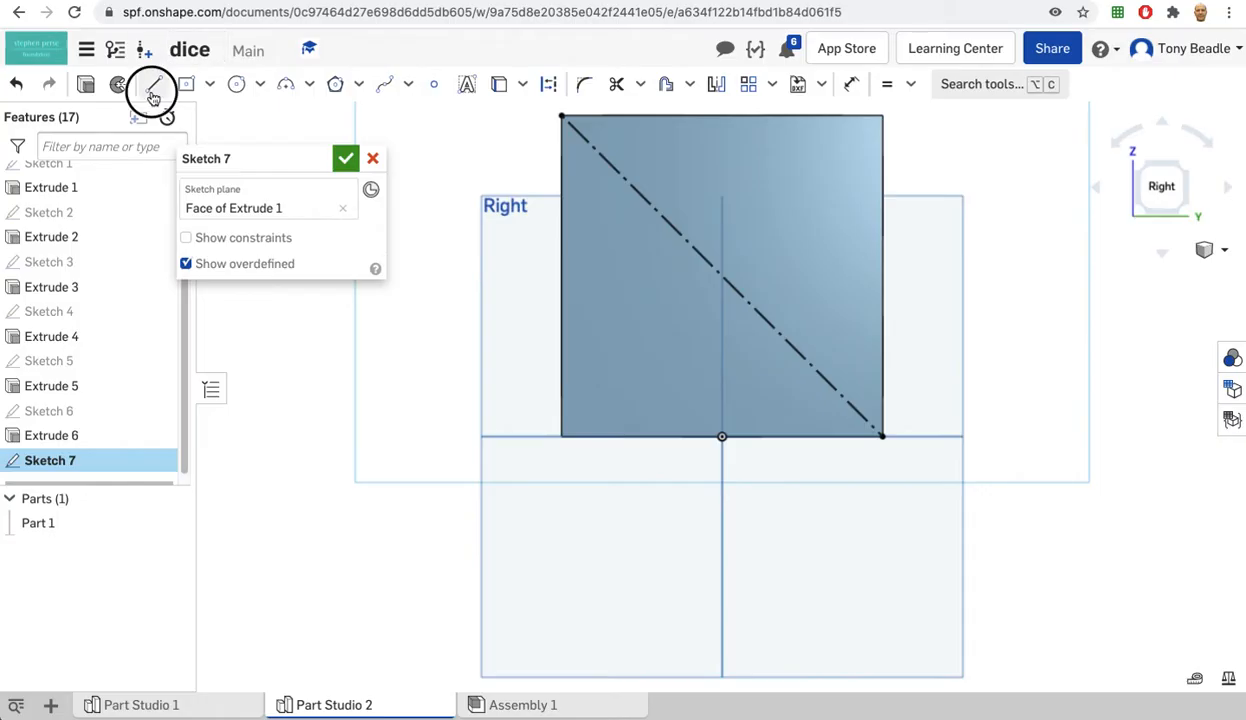
pyautogui.click(548, 87)
pyautogui.click(882, 116)
pyautogui.click(563, 436)
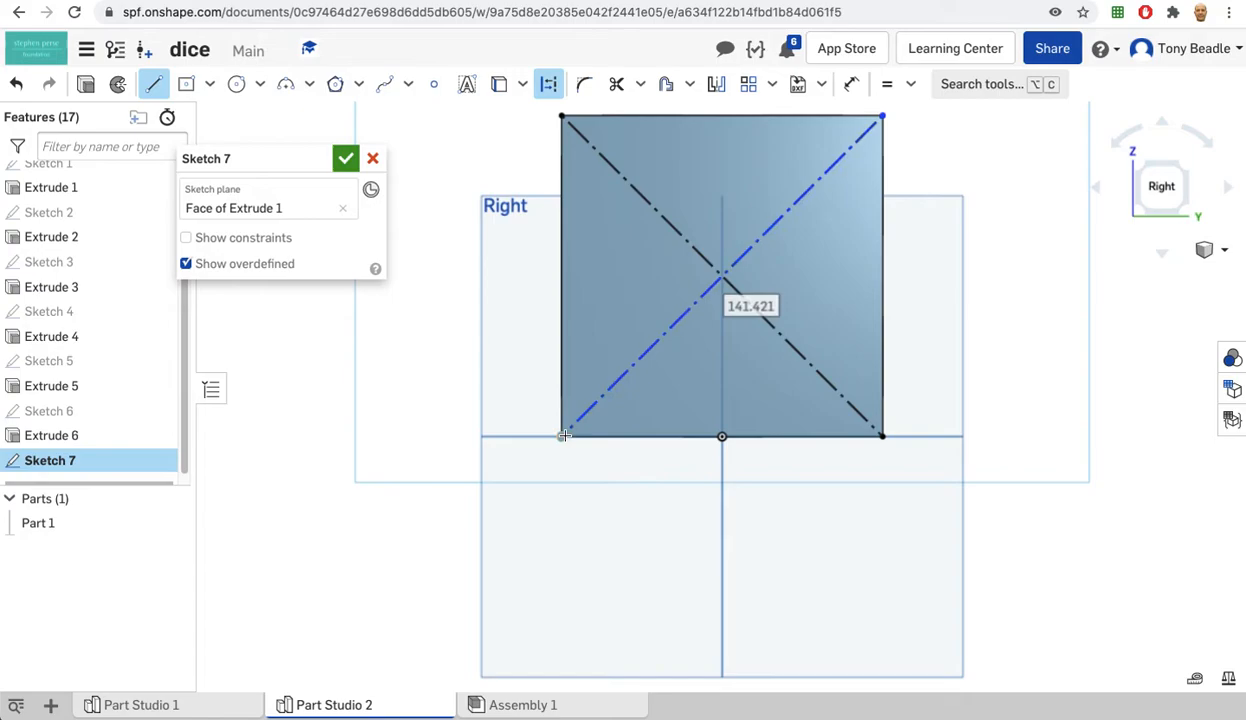
pyautogui.press('Escape')
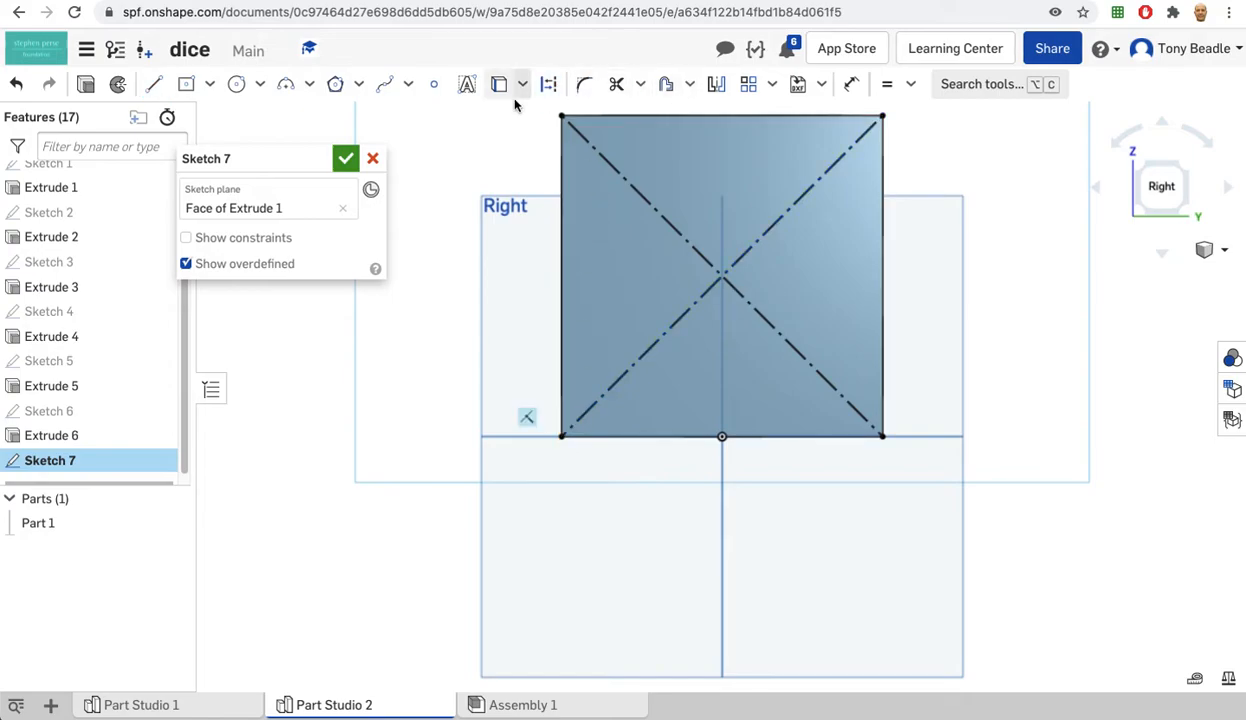
# Step: Draw a horizontal construction line between the midpoints of the right face's two side edges
pyautogui.click(155, 86)
pyautogui.click(548, 85)
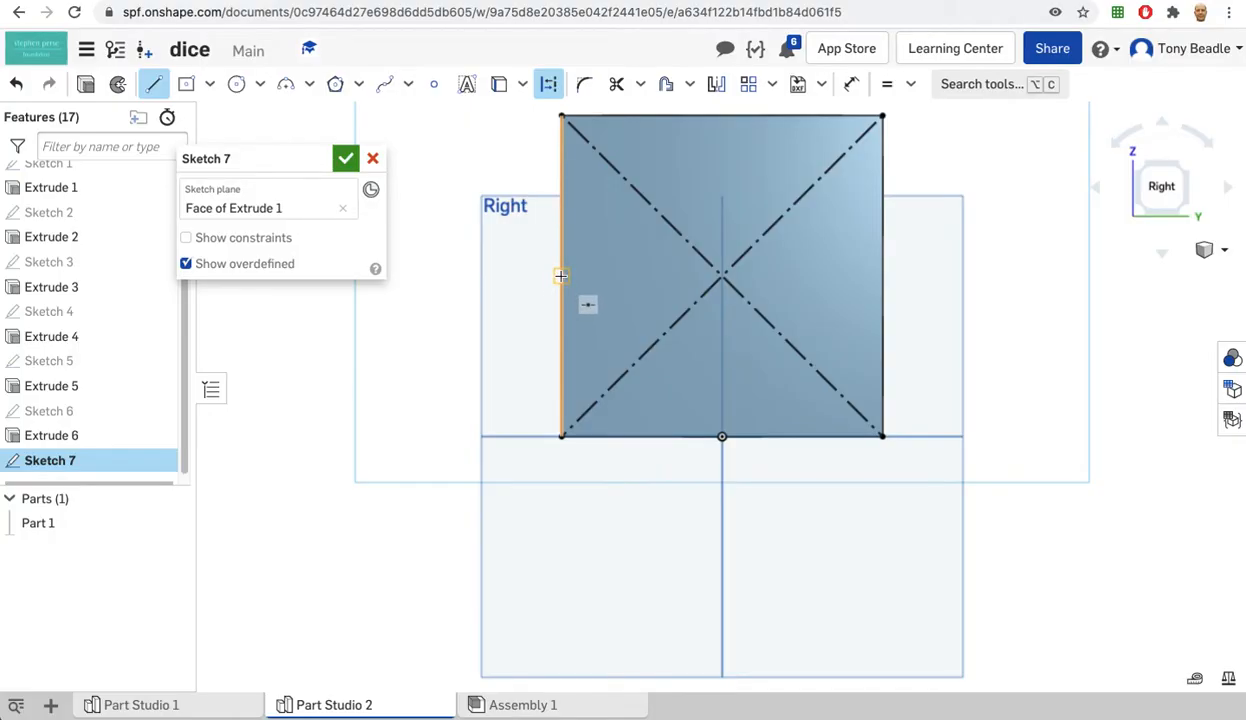
pyautogui.click(561, 276)
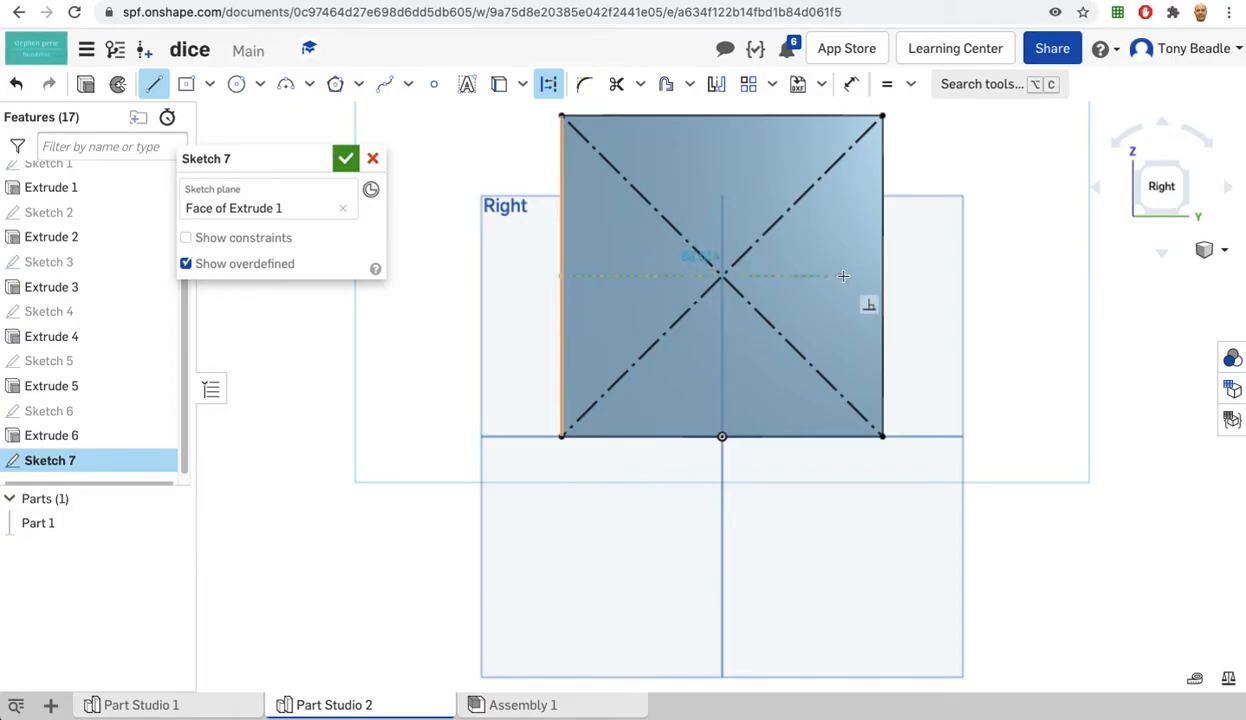
pyautogui.click(880, 277)
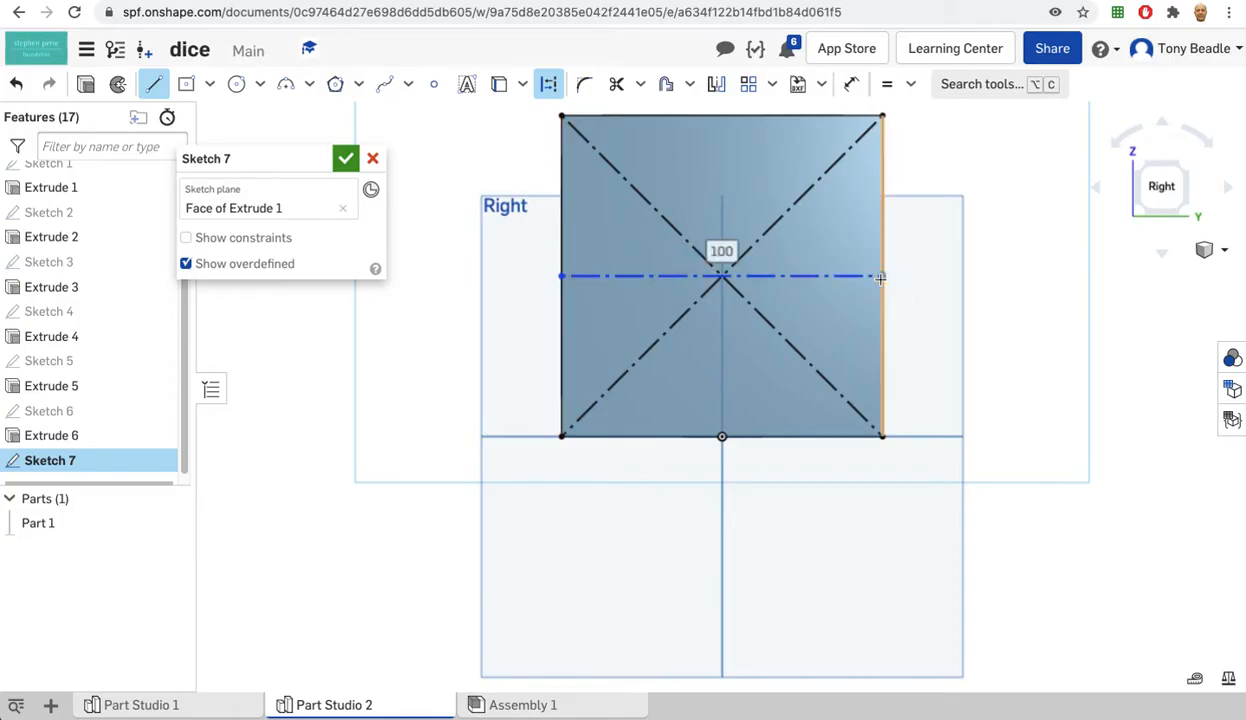
pyautogui.press('Escape')
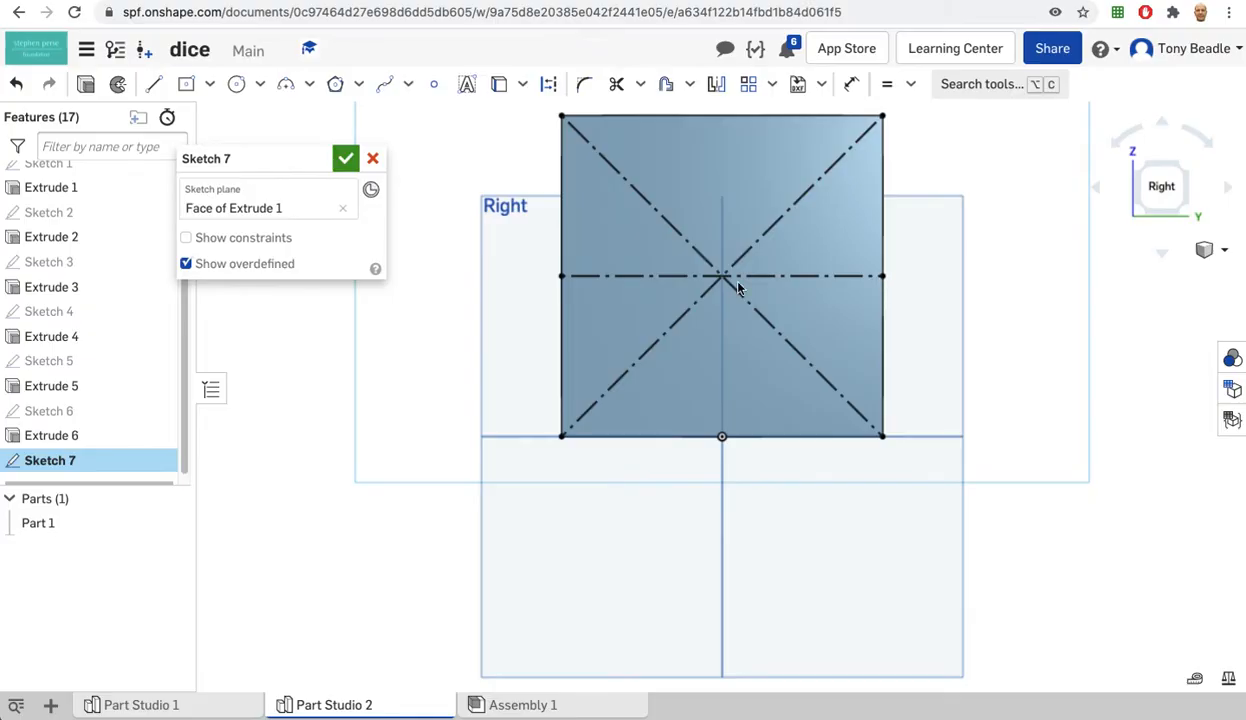
# Step: Draw three circles down the left half of the right face, centered on the upper diagonal, the horizontal line and the lower diagonal
pyautogui.click(236, 86)
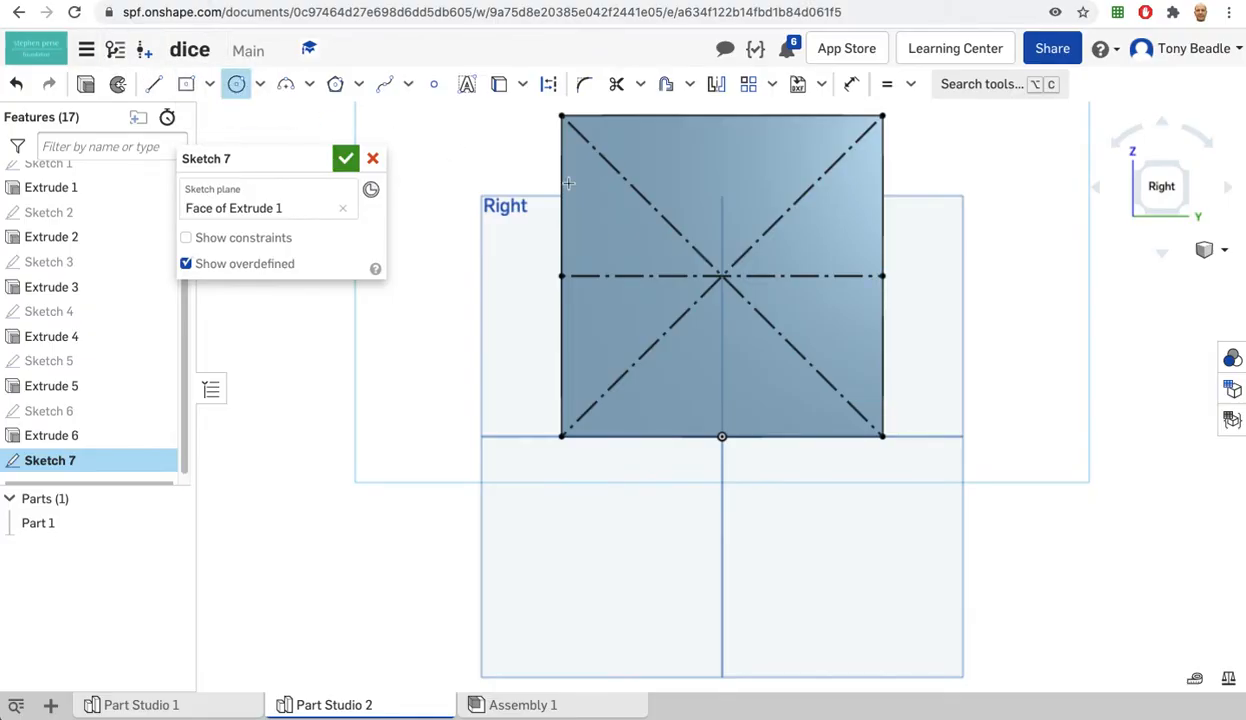
pyautogui.click(626, 181)
pyautogui.click(634, 195)
pyautogui.press('Escape')
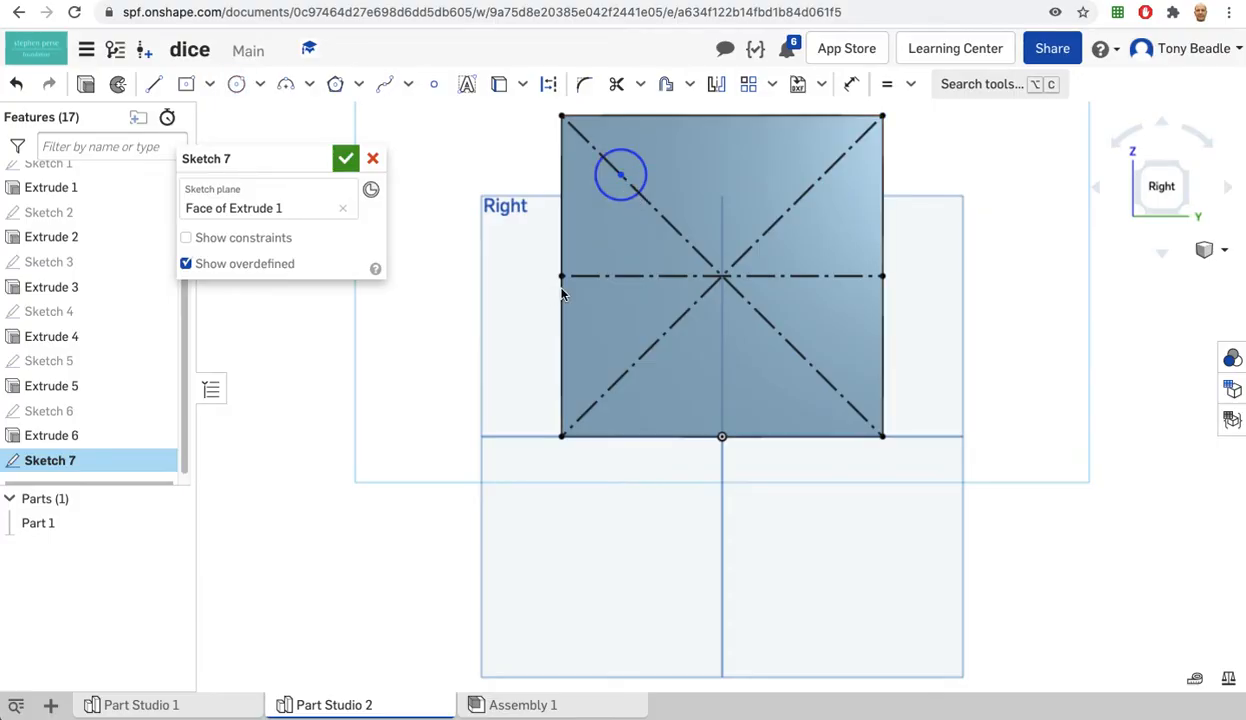
pyautogui.click(238, 86)
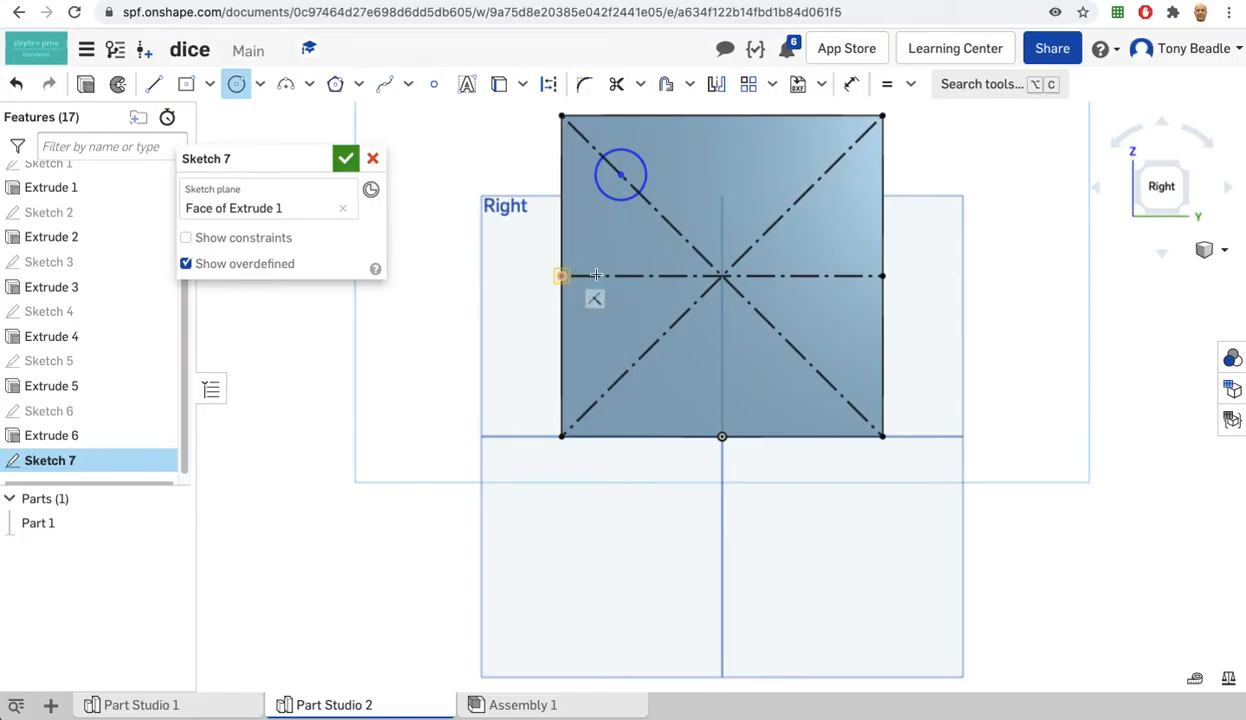
pyautogui.click(620, 277)
pyautogui.click(636, 298)
pyautogui.press('Escape')
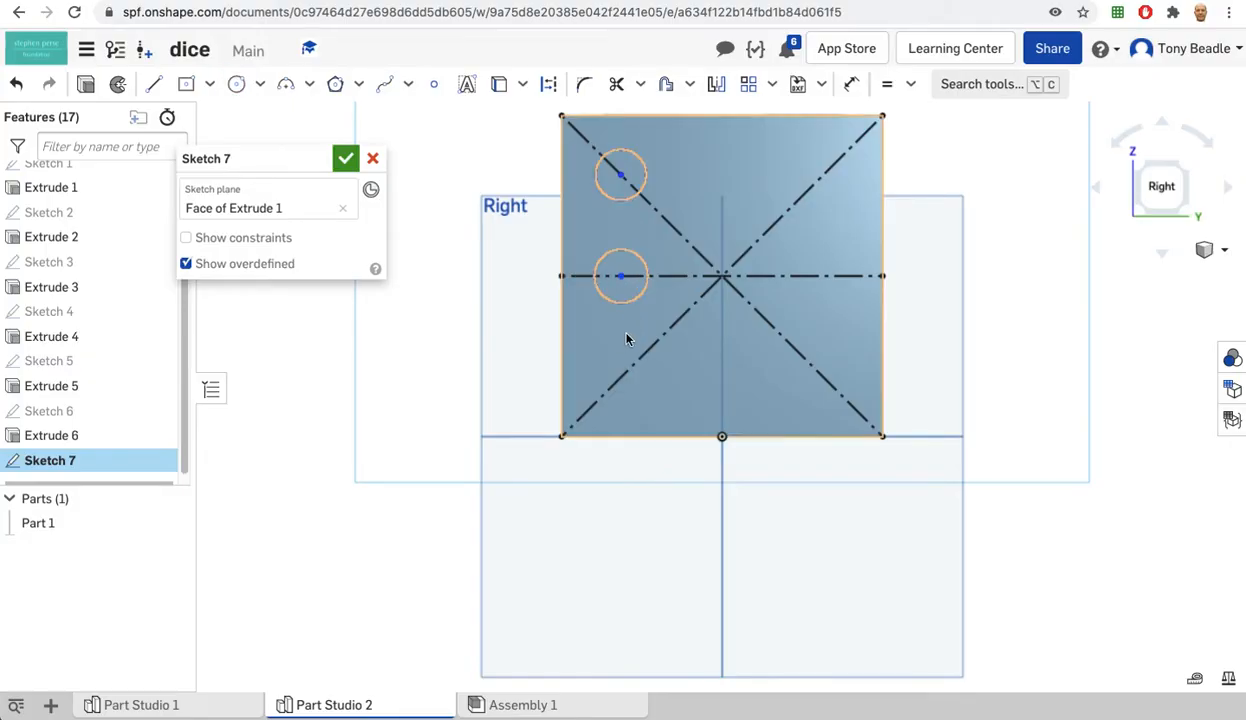
pyautogui.click(236, 84)
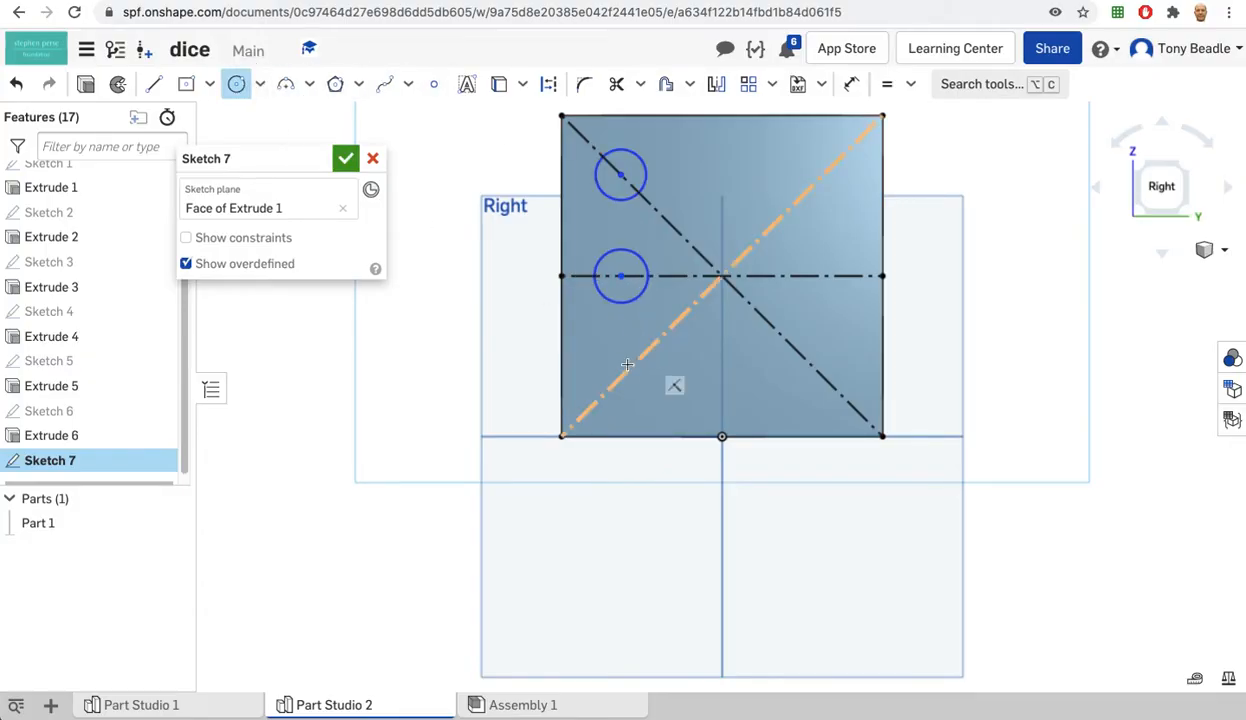
pyautogui.click(628, 369)
pyautogui.click(646, 393)
pyautogui.press('Escape')
# Step: Draw three circles down the right half of the face, about 22, 17 and 18 mm across, centered on the construction lines
pyautogui.click(236, 84)
pyautogui.click(813, 185)
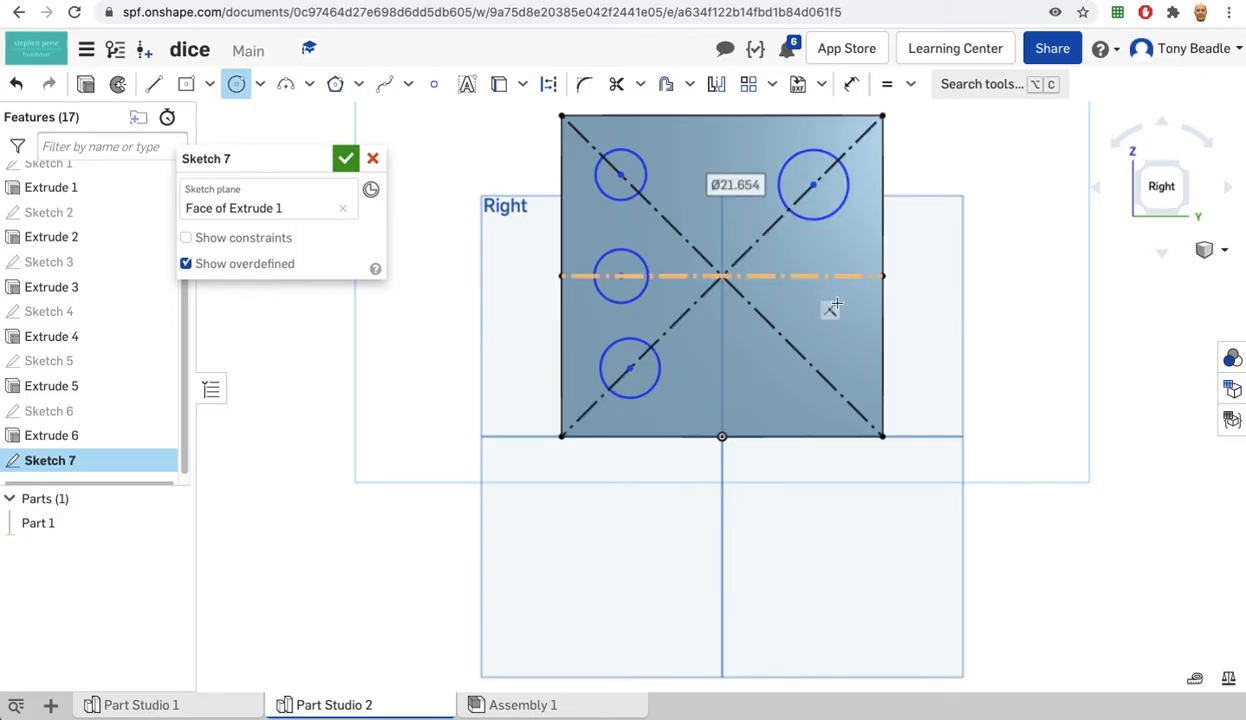
pyautogui.click(806, 277)
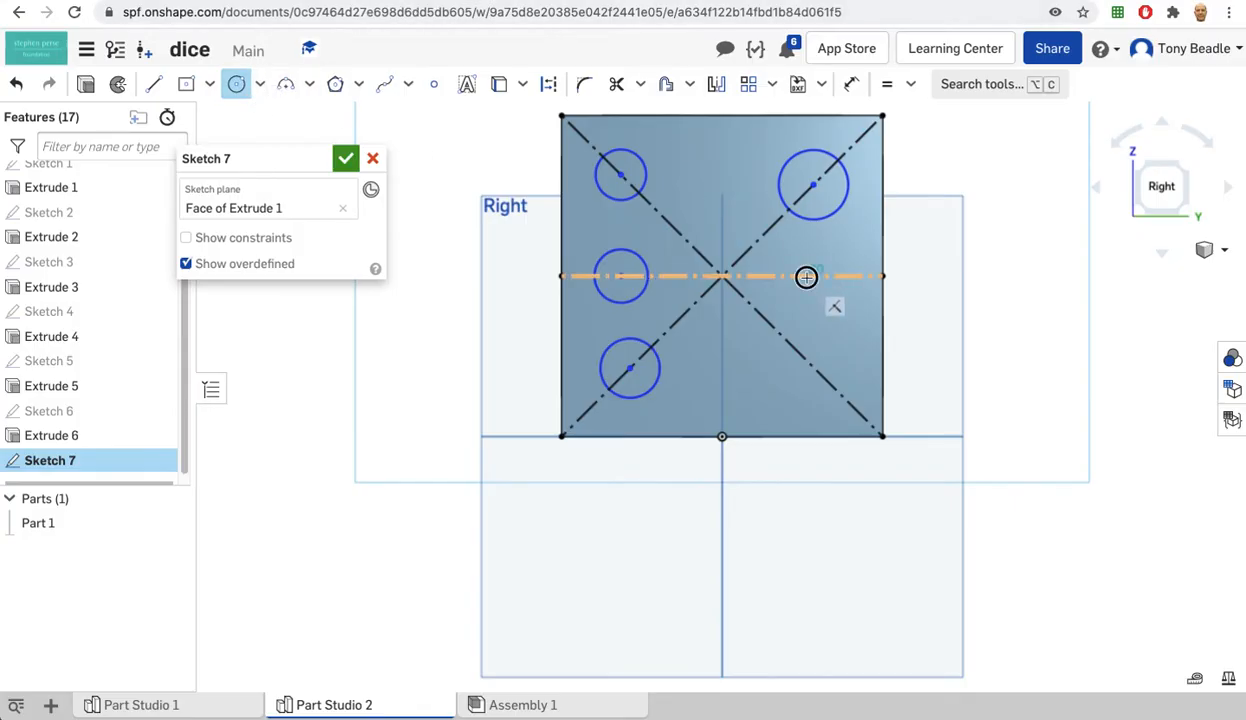
pyautogui.click(822, 299)
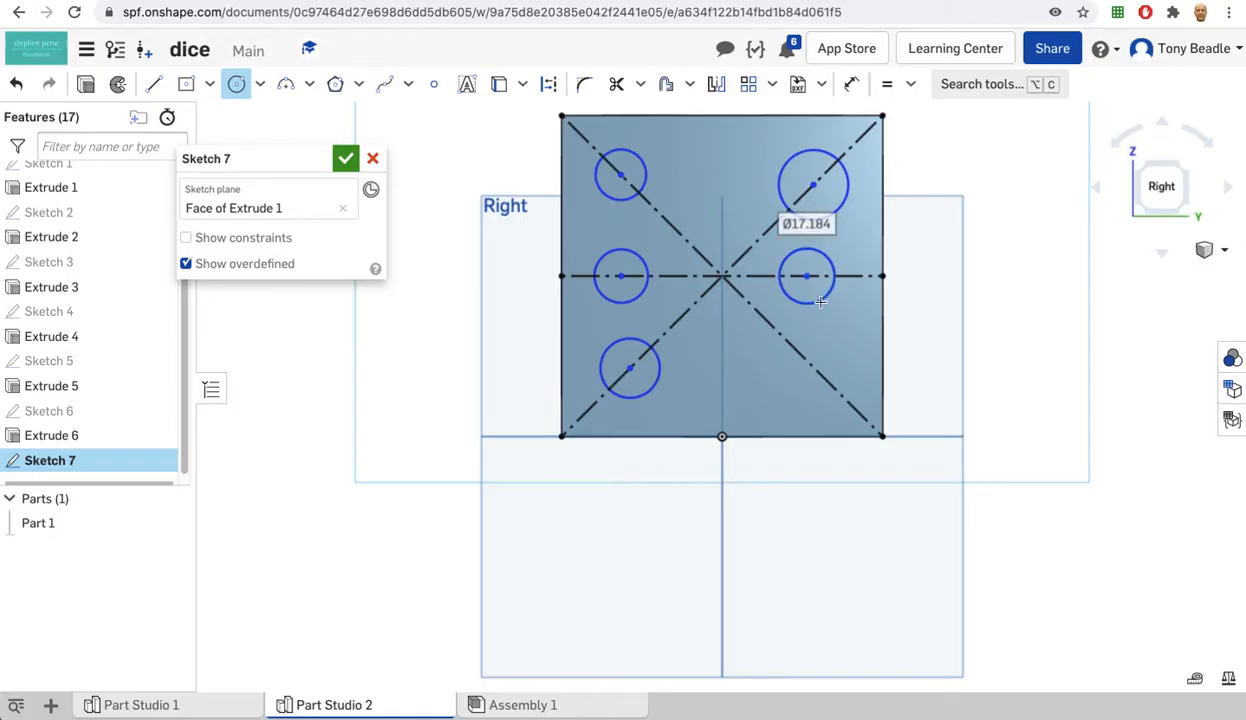
pyautogui.click(793, 347)
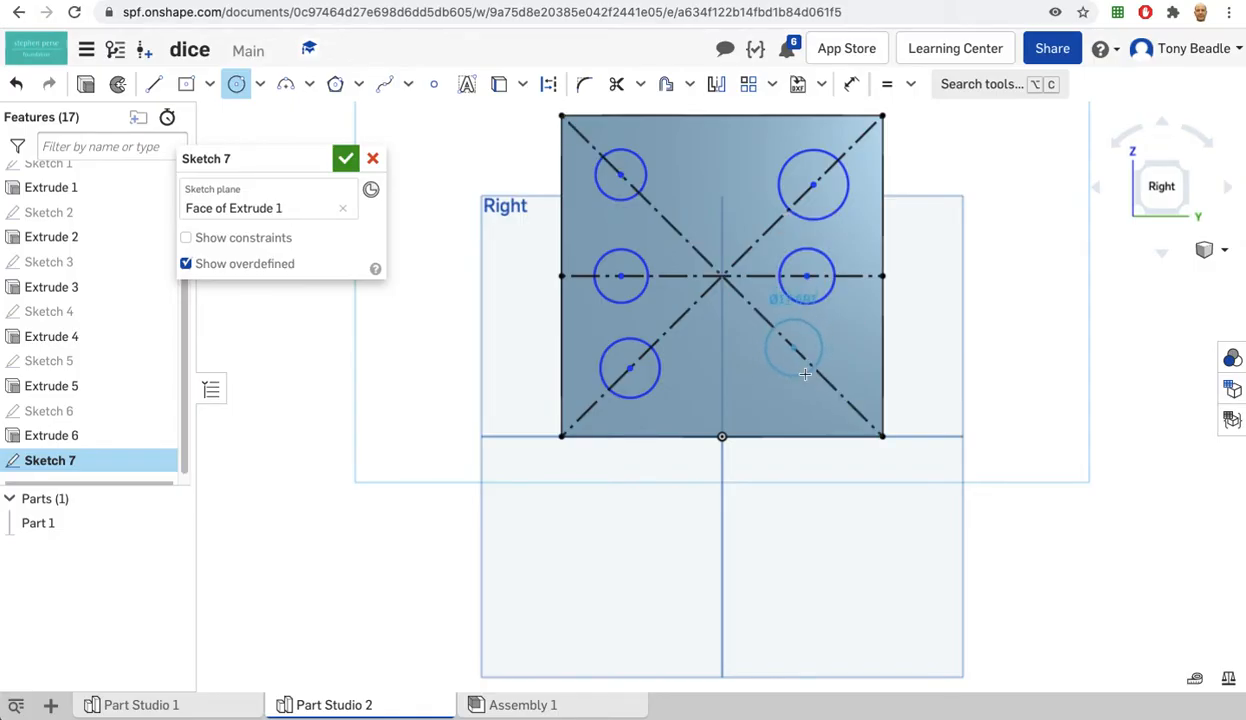
pyautogui.click(805, 374)
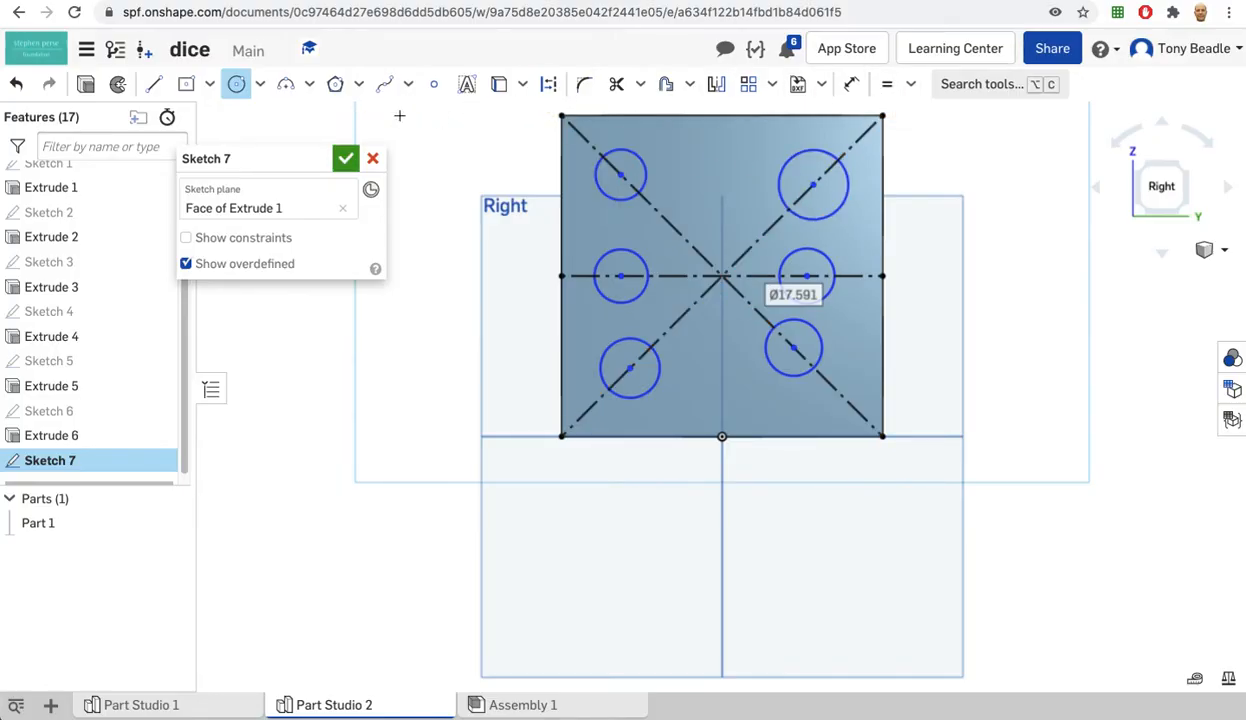
# Step: Dimension the upper-right circle's diameter as 25 mm
pyautogui.click(851, 84)
pyautogui.click(810, 154)
pyautogui.click(985, 186)
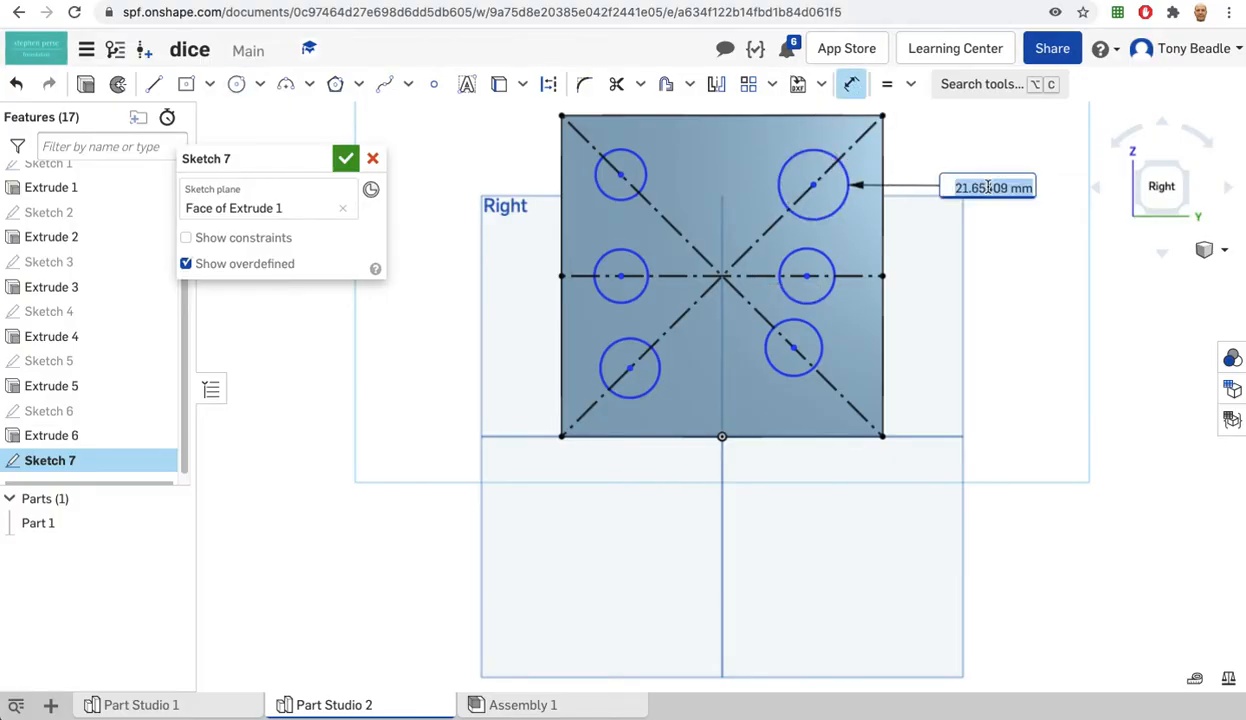
pyautogui.write('25')
pyautogui.press('Return')
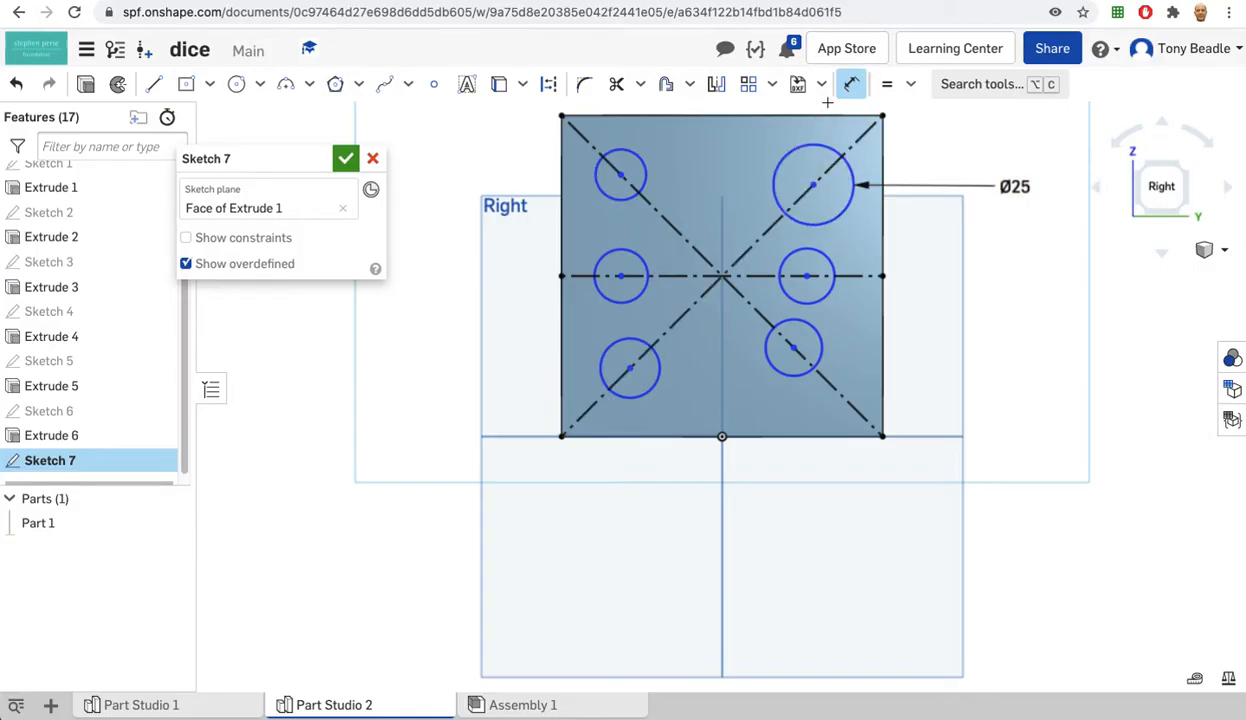
pyautogui.press('Escape')
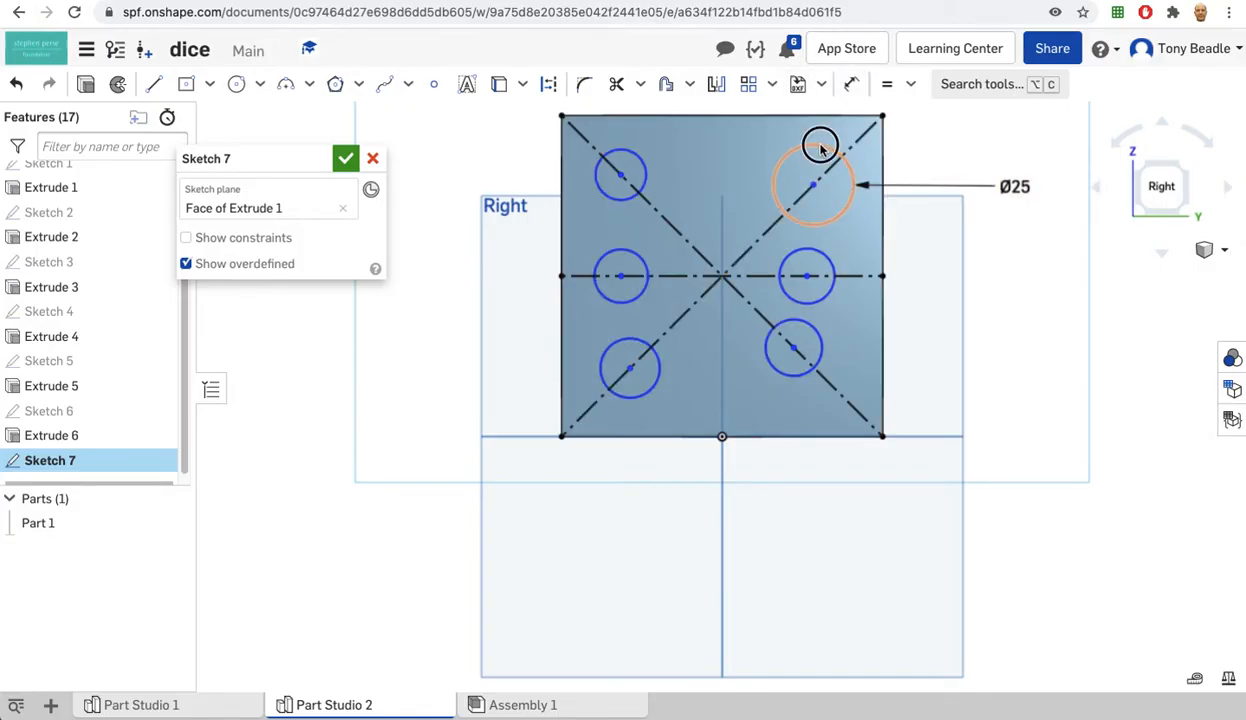
# Step: Apply an Equal constraint to all six circles on the right face so they match the 25 mm circle
pyautogui.click(820, 148)
pyautogui.click(833, 266)
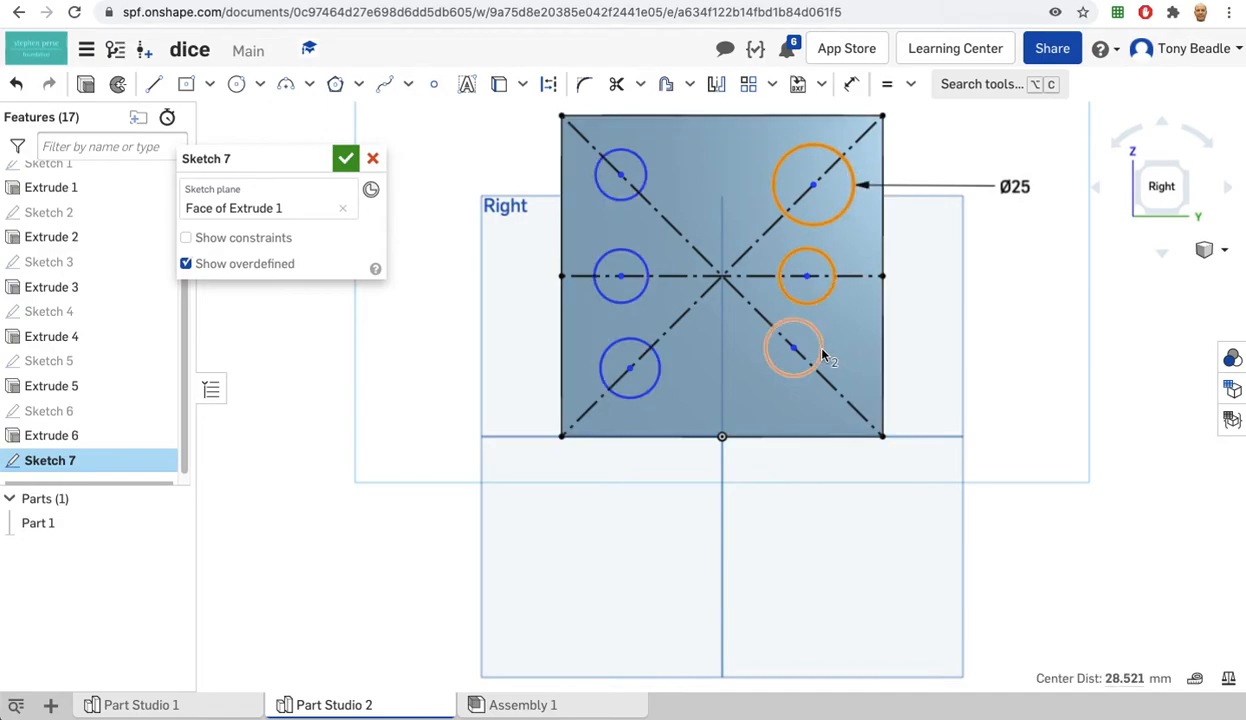
pyautogui.click(821, 355)
pyautogui.click(656, 355)
pyautogui.click(638, 294)
pyautogui.click(634, 196)
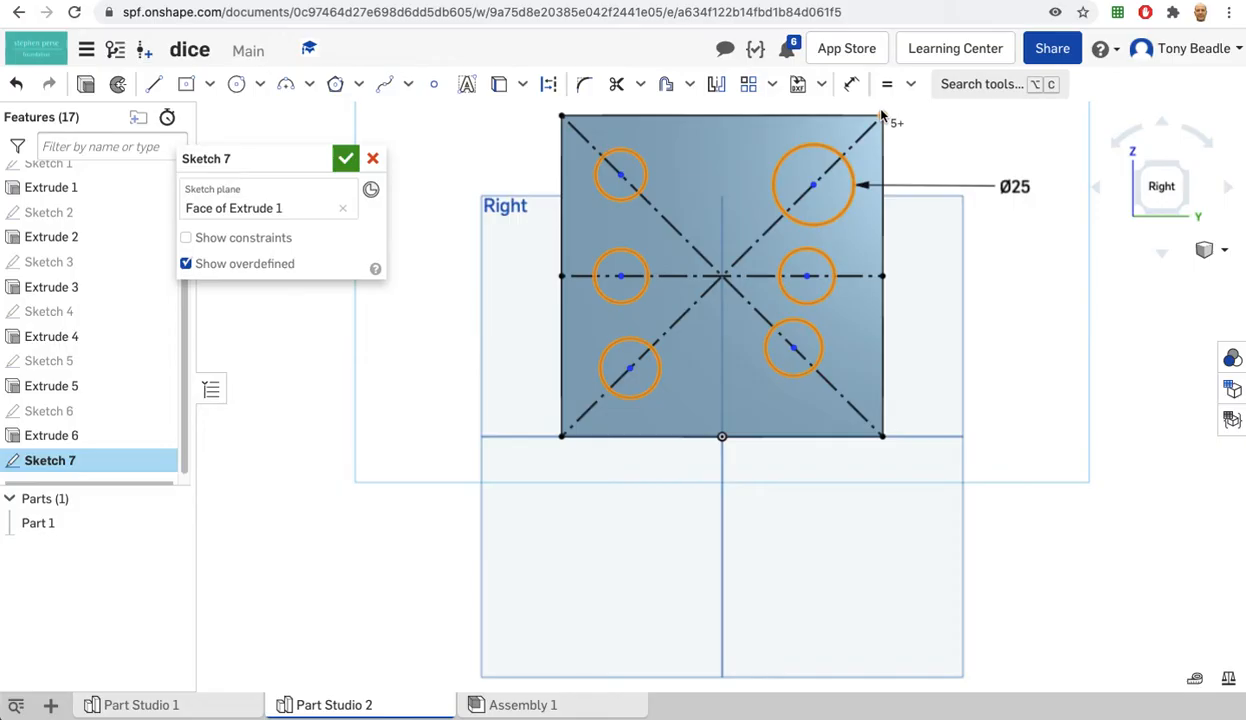
pyautogui.click(886, 84)
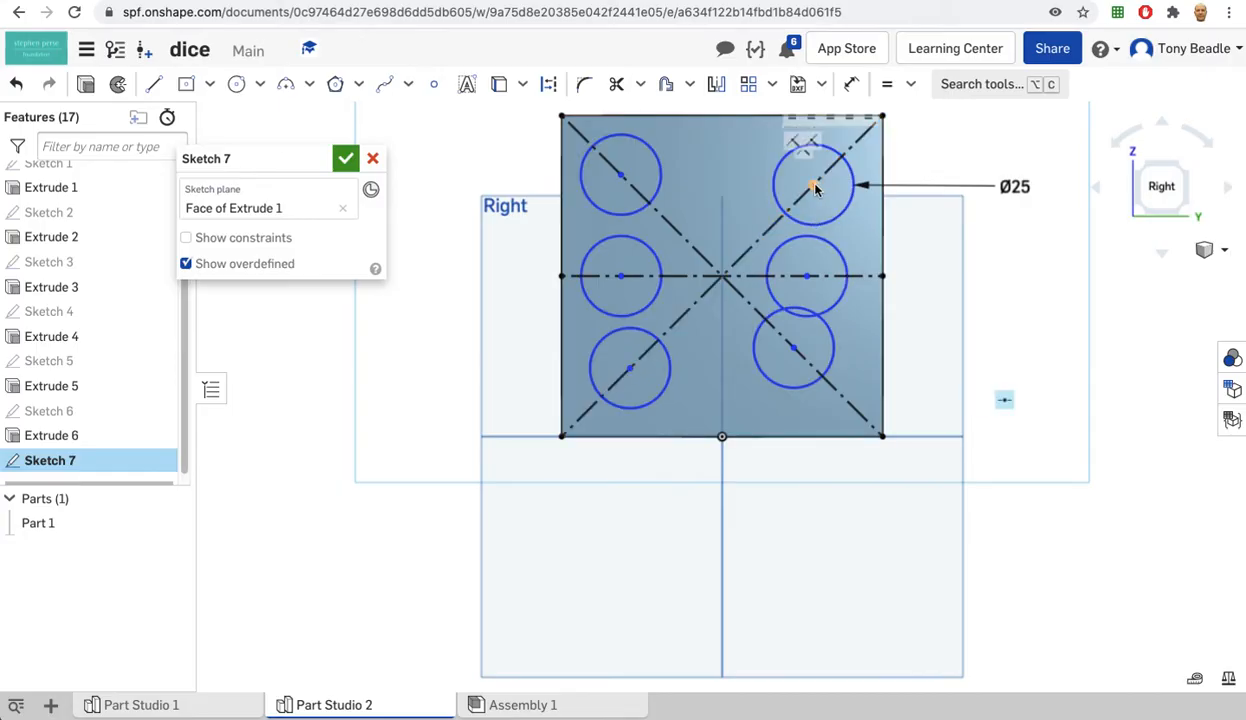
# Step: Align the centers of the three circles in the left column with a Vertical constraint
pyautogui.click(620, 178)
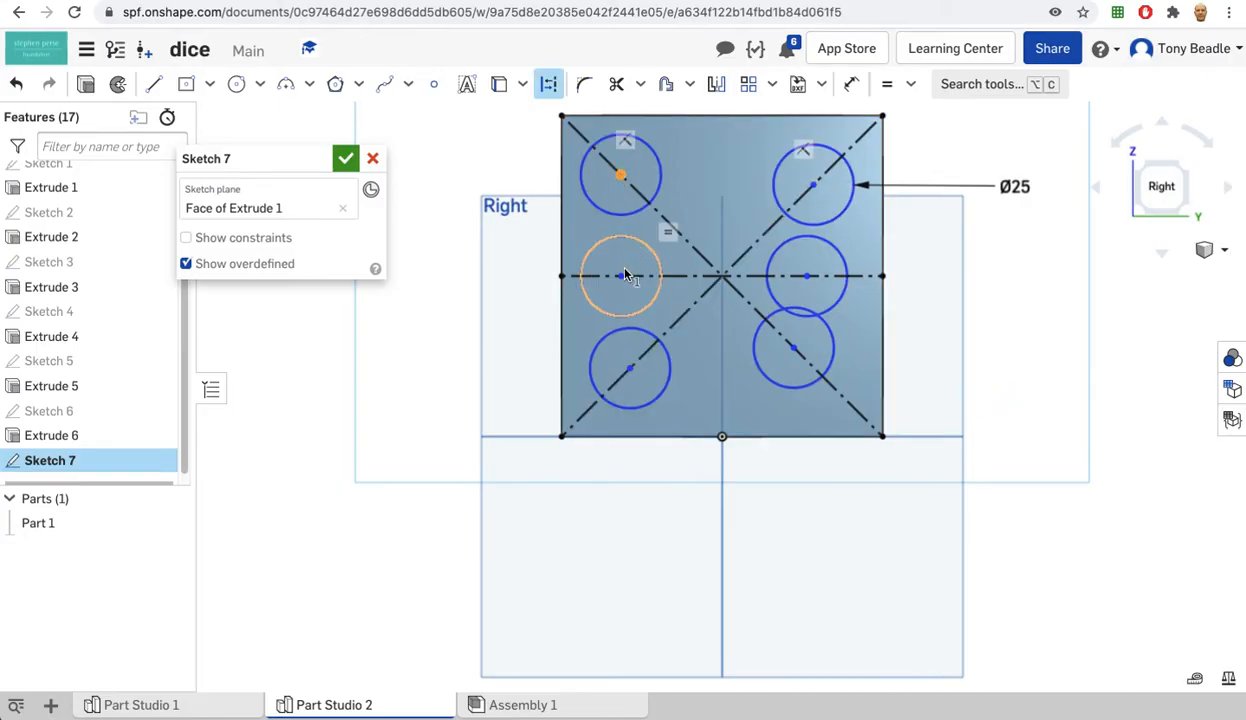
pyautogui.click(621, 276)
pyautogui.click(629, 370)
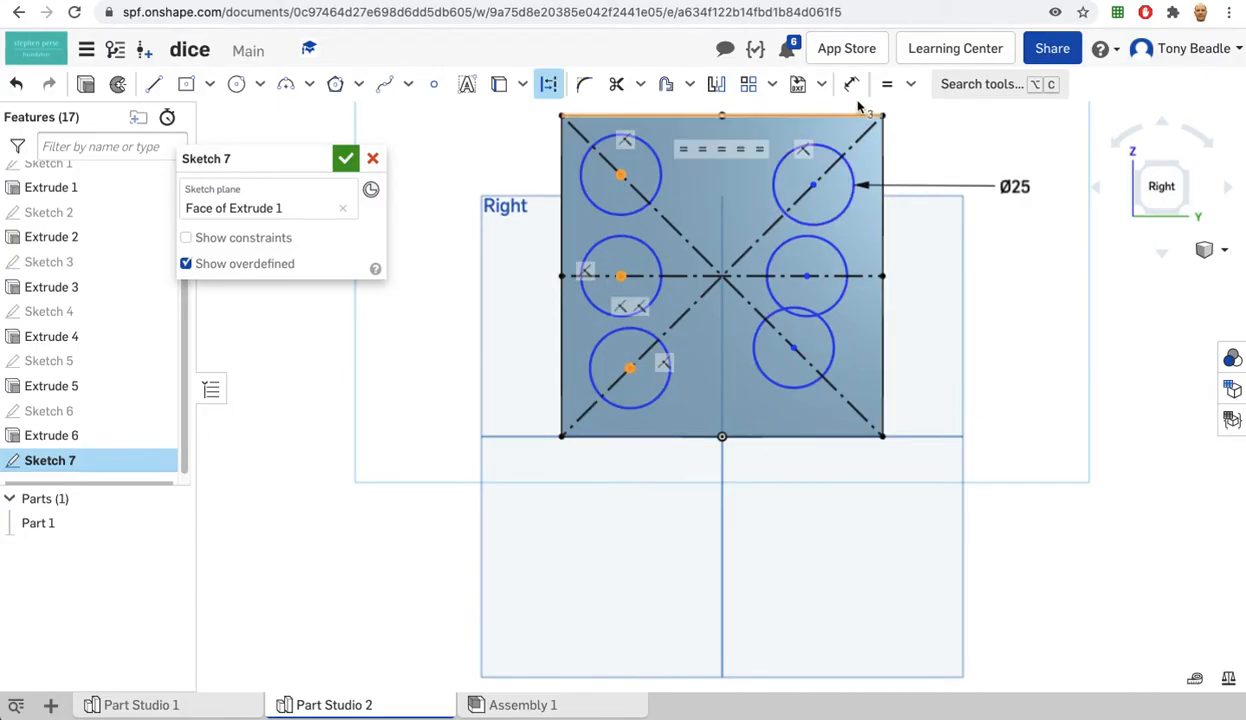
pyautogui.click(910, 84)
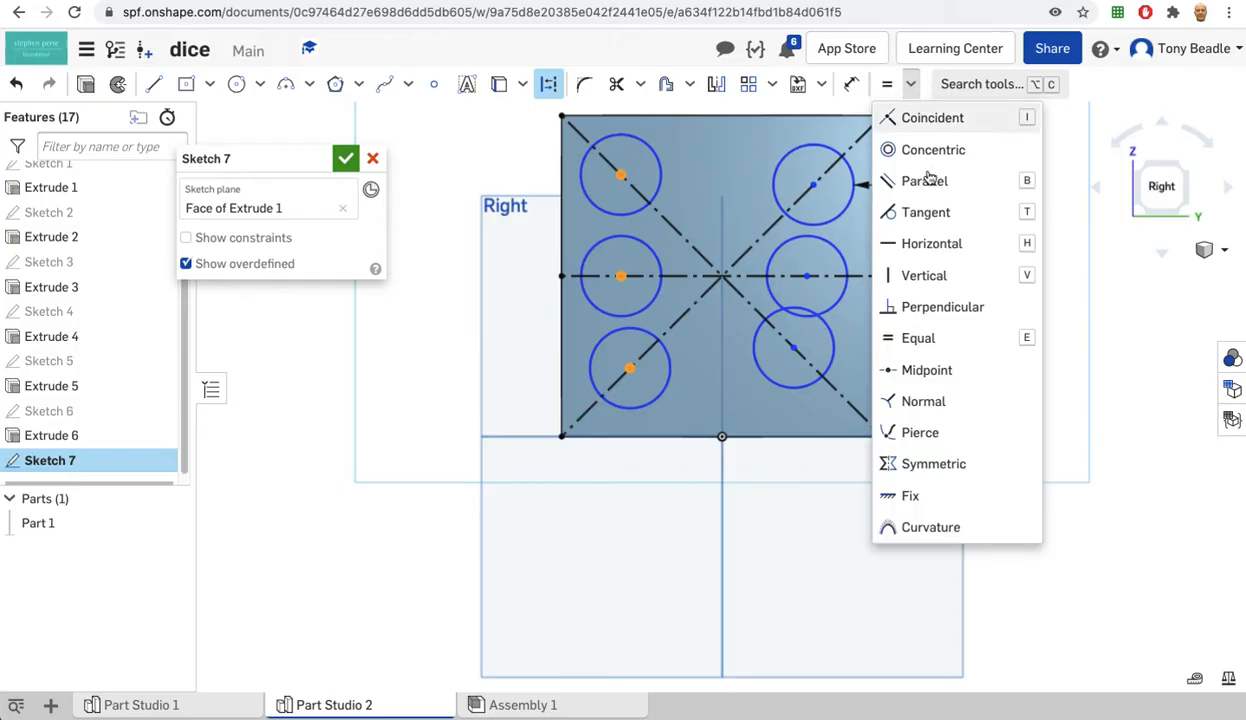
pyautogui.click(917, 279)
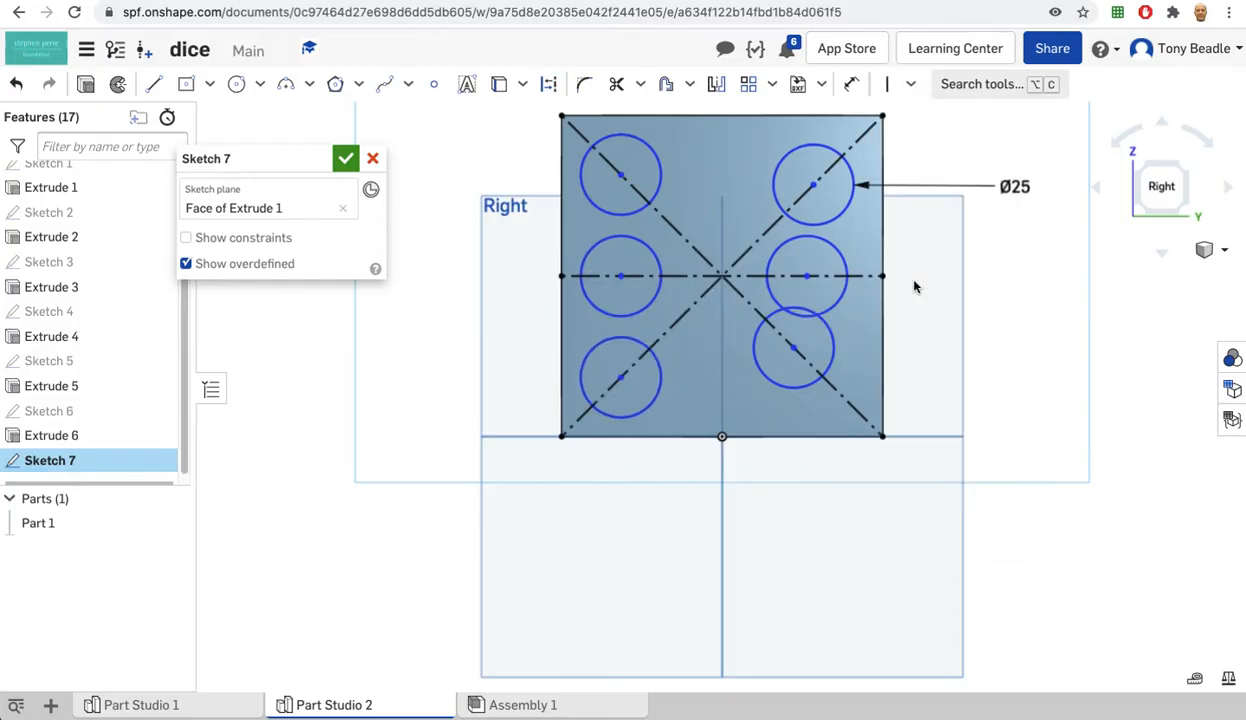
# Step: Align the centers of the three circles in the right column with a Vertical constraint
pyautogui.click(814, 188)
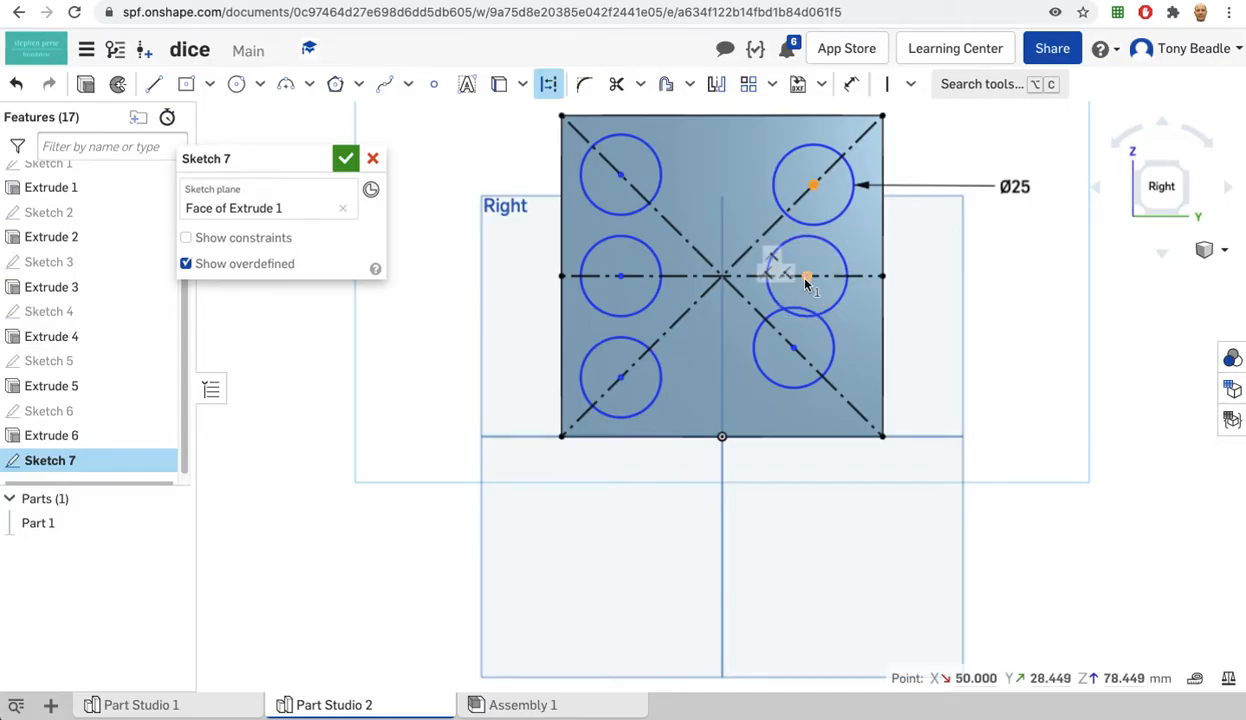
pyautogui.click(807, 277)
pyautogui.click(794, 348)
pyautogui.click(893, 86)
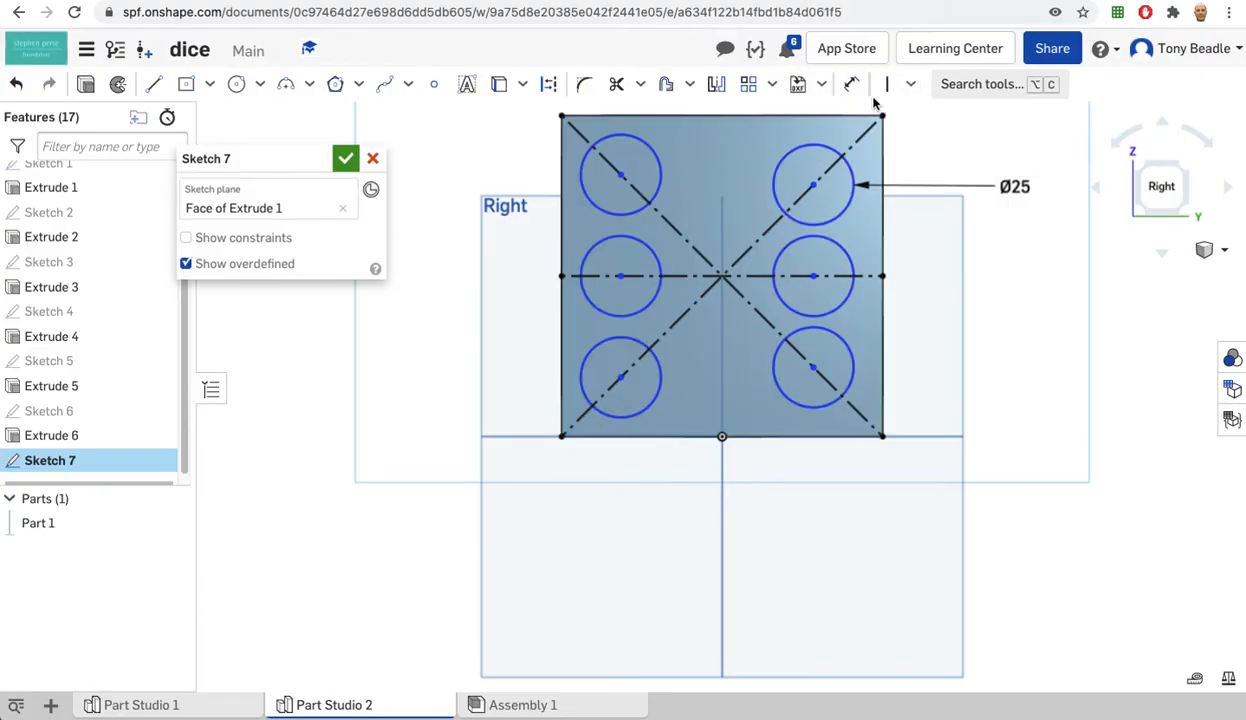
# Step: Align the centers of the two upper circles with a Horizontal constraint
pyautogui.click(910, 84)
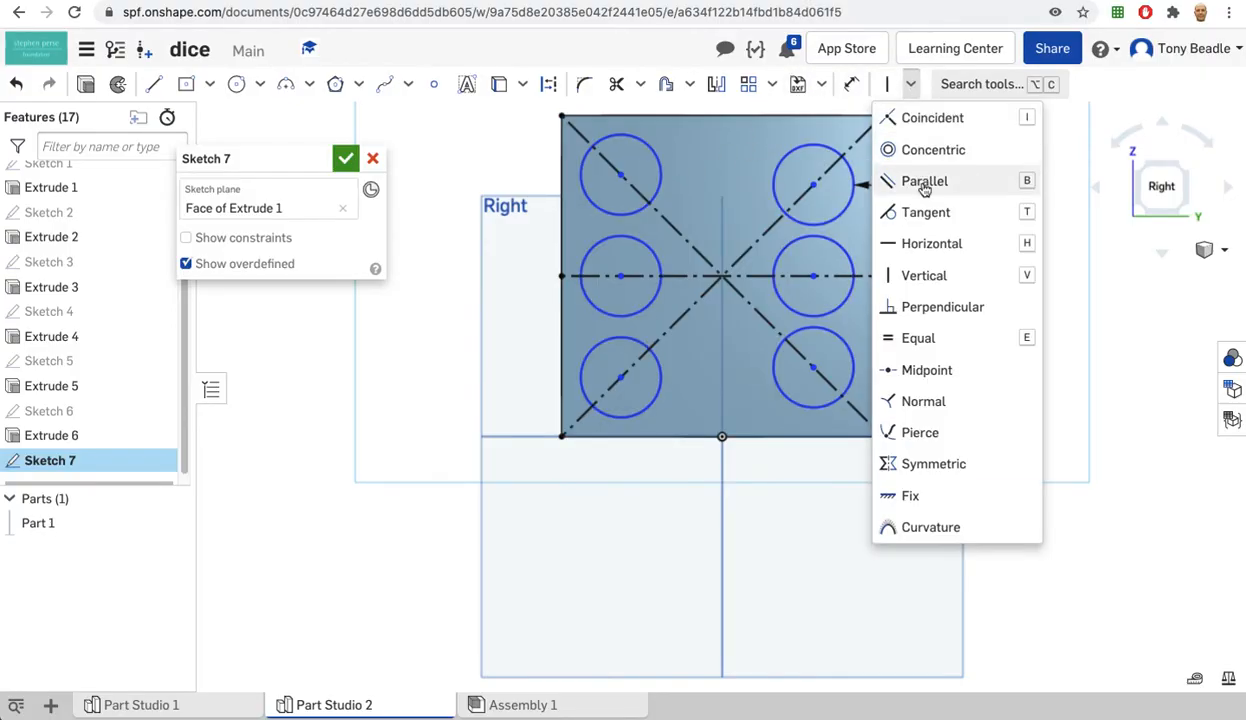
pyautogui.click(619, 174)
pyautogui.click(814, 188)
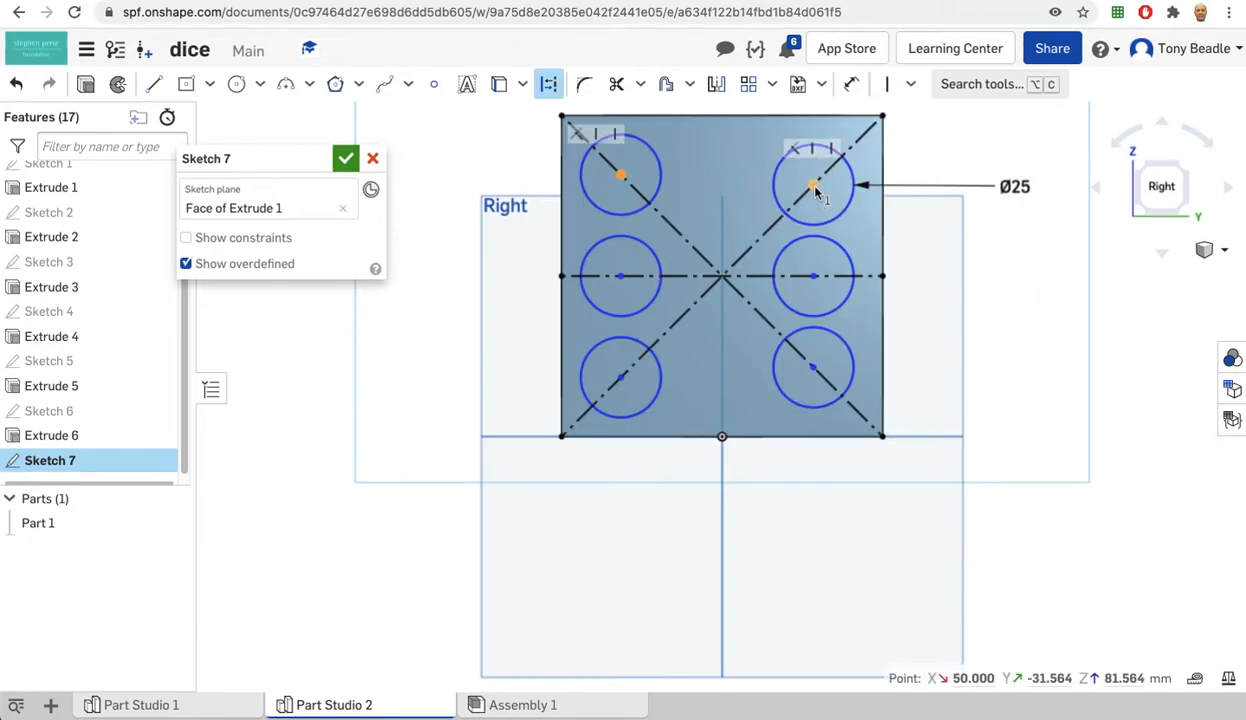
pyautogui.click(910, 84)
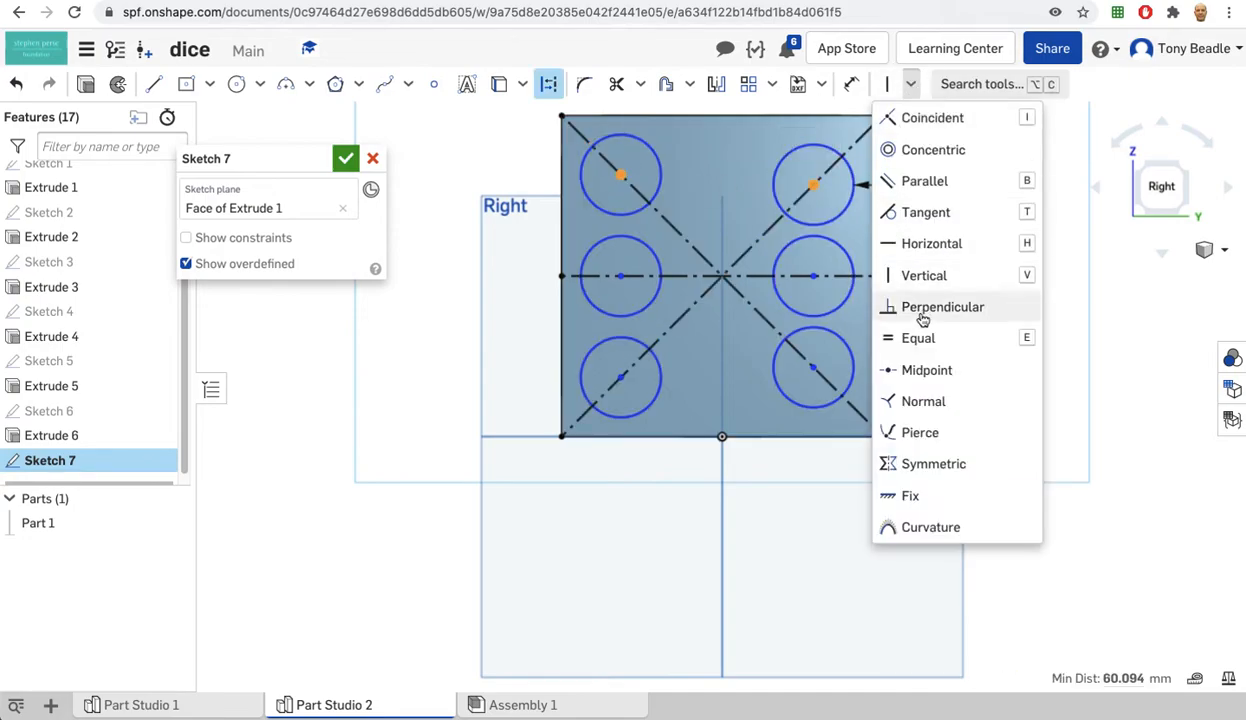
pyautogui.click(913, 245)
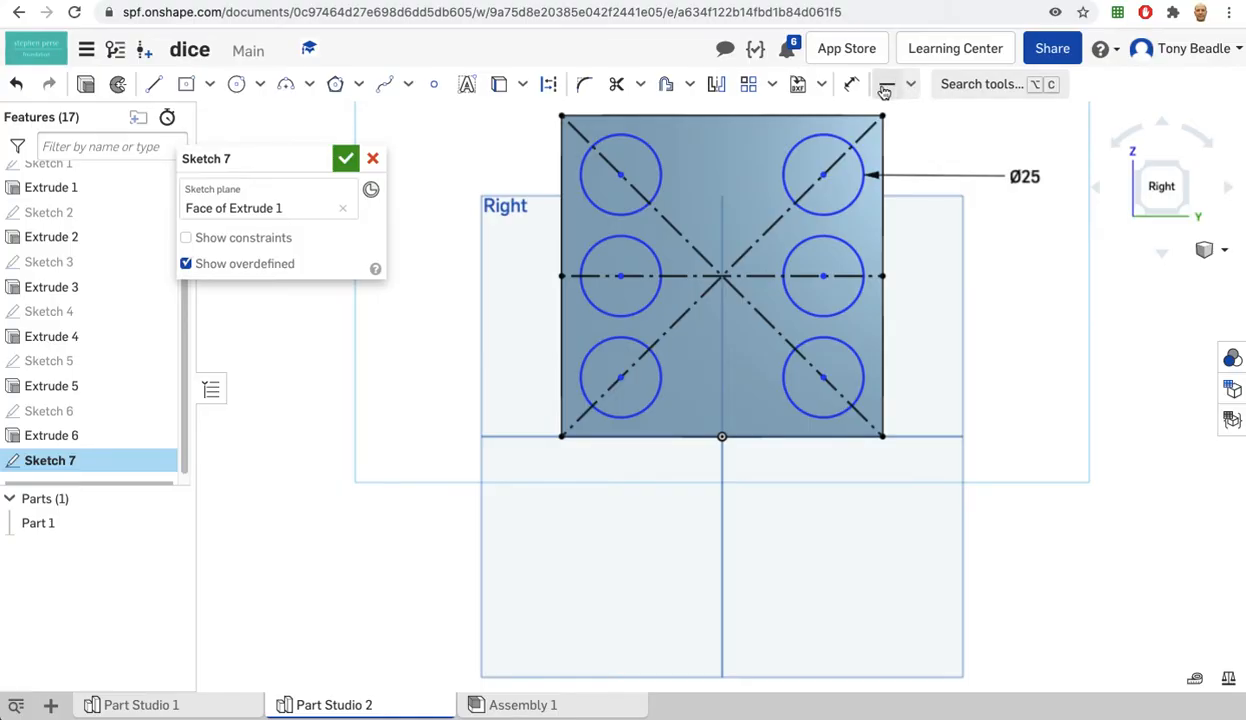
# Step: Dimension the upper-left circle's center 25 mm from the left edge of the face
pyautogui.click(851, 85)
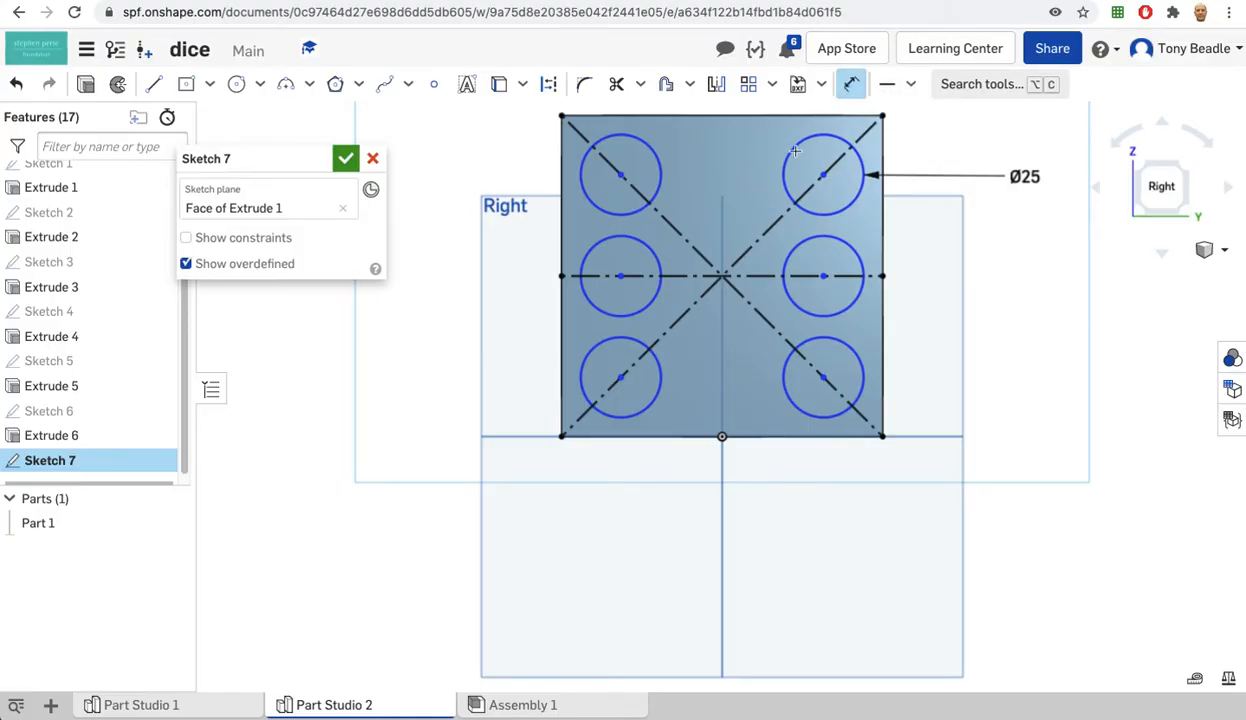
pyautogui.click(621, 176)
pyautogui.click(562, 180)
pyautogui.click(484, 150)
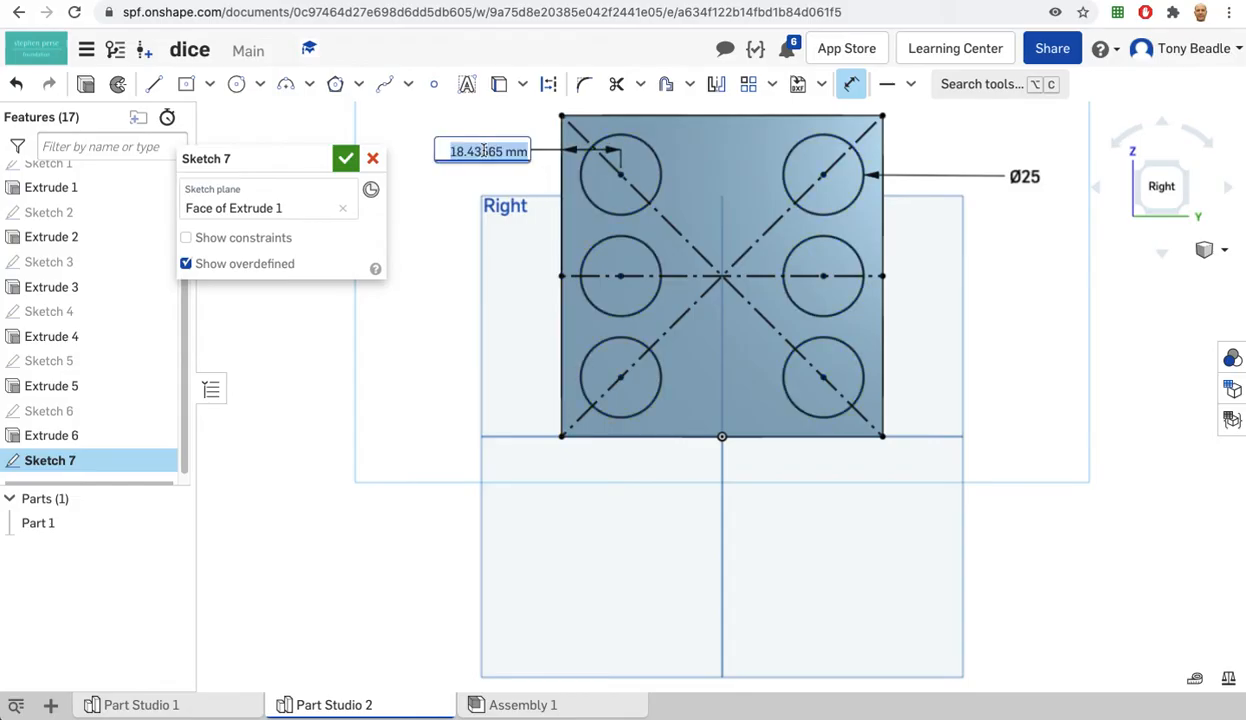
pyautogui.write('25')
pyautogui.press('Return')
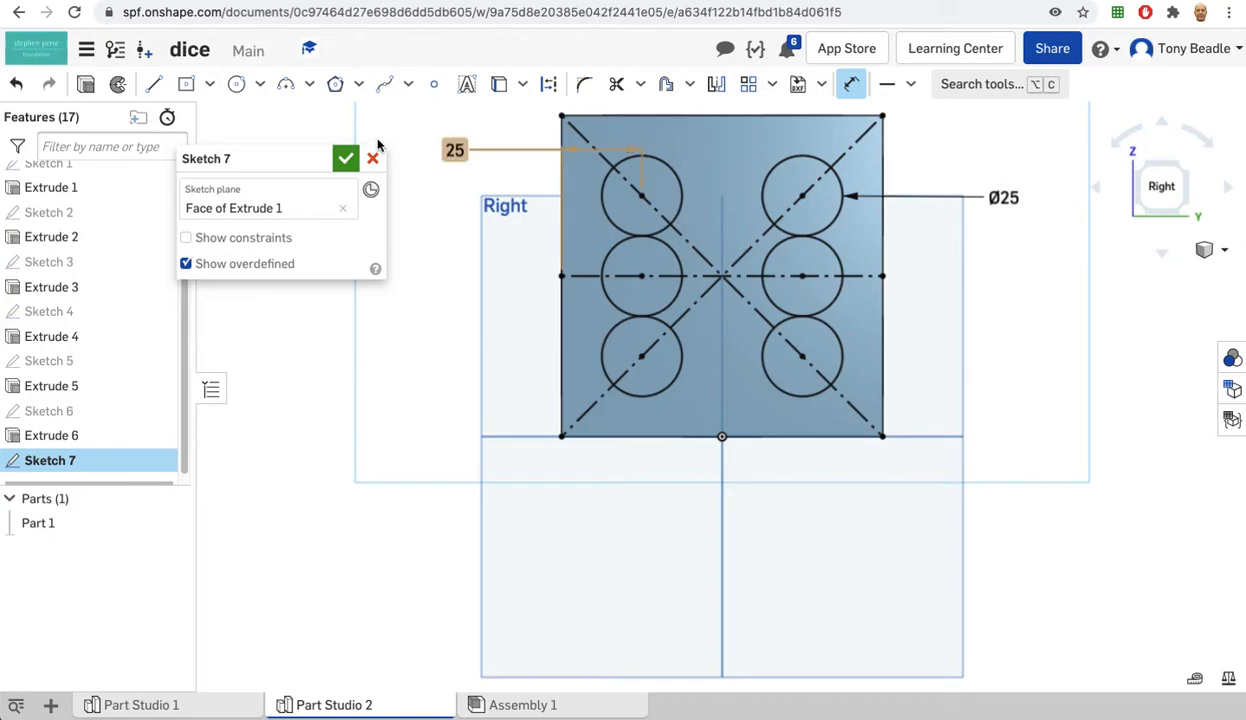
# Step: Set the distance from the upper-left circle's center to the face's left edge to 20 mm
pyautogui.doubleClick(455, 150)
pyautogui.write('2')
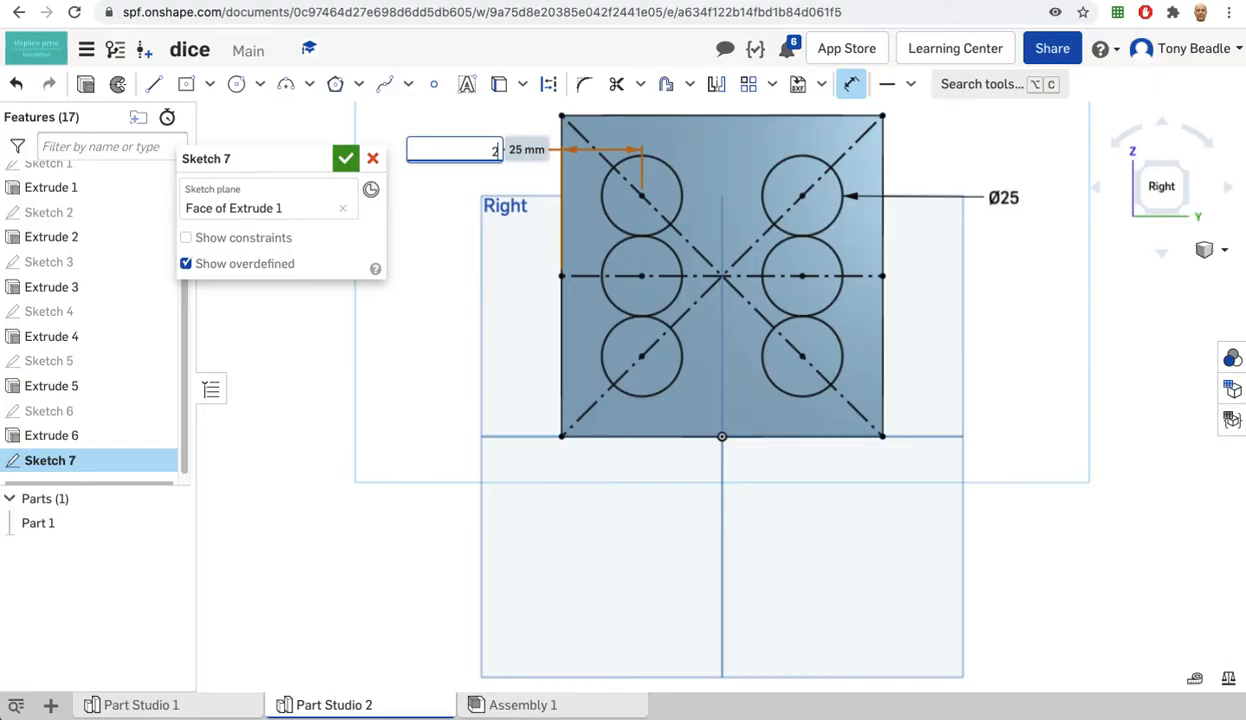
pyautogui.write('0')
pyautogui.press('Return')
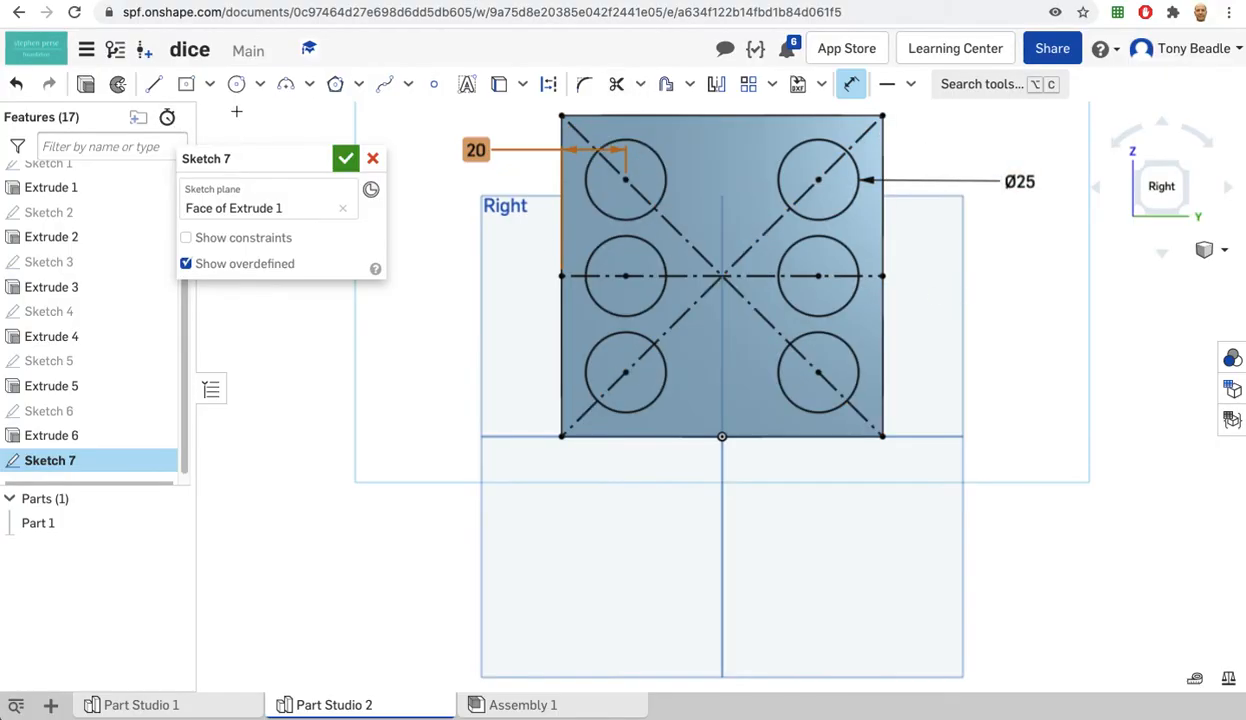
# Step: Extrude the six circles into the cube as a blind Remove cut and accept the feature
pyautogui.click(89, 86)
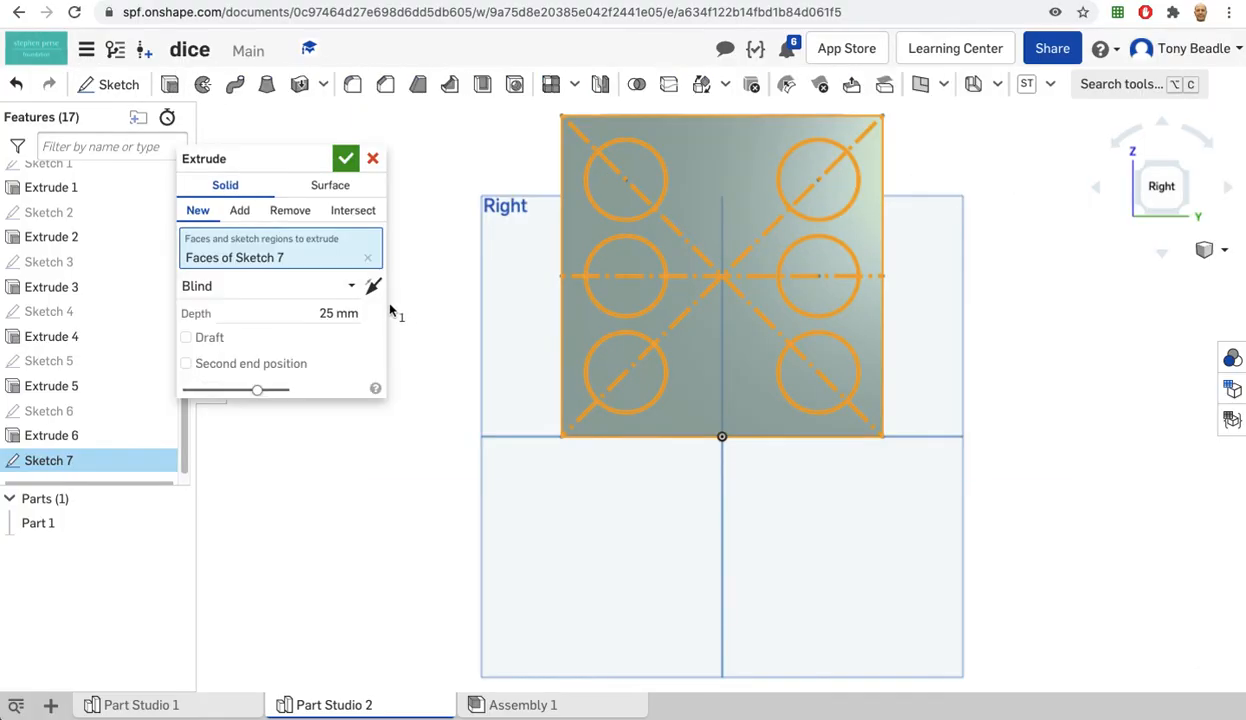
pyautogui.click(303, 215)
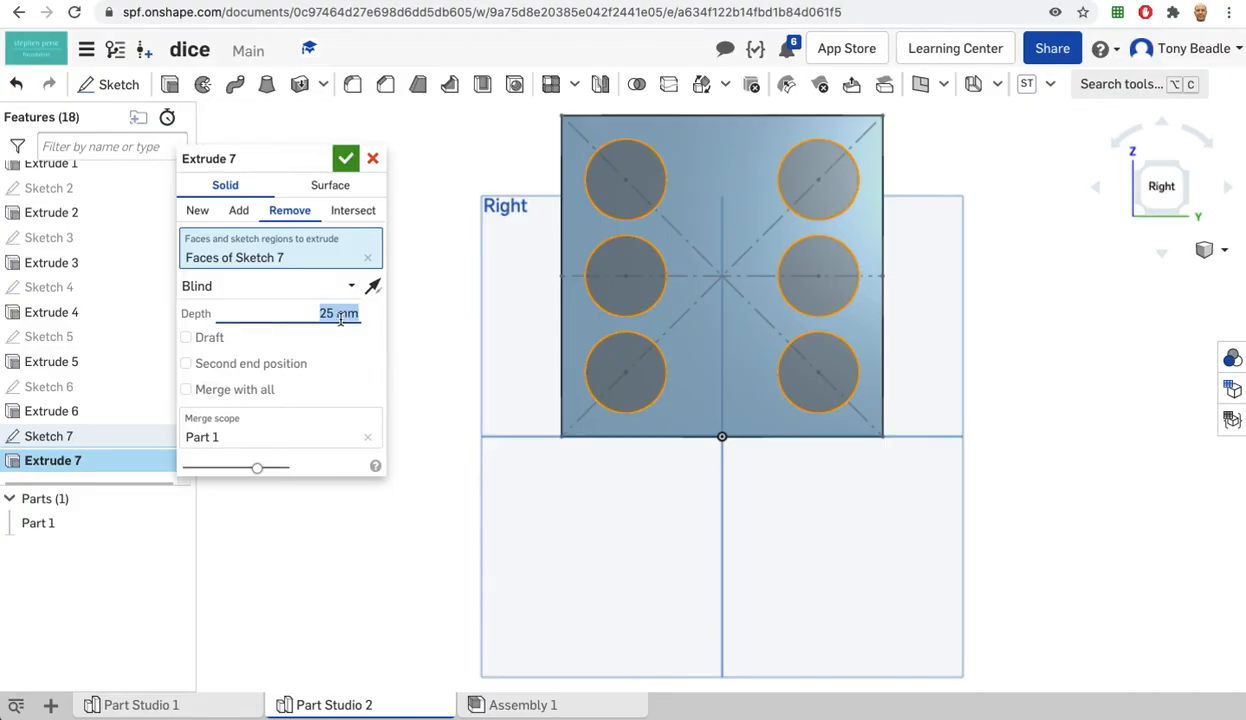
pyautogui.click(341, 157)
# Step: Start a fillet with a 7 mm radius and select the four edges around the two-dot face
pyautogui.moveTo(387, 316); pyautogui.dragTo(399, 359, button='right')
pyautogui.moveTo(453, 218); pyautogui.dragTo(371, 285, button='right')
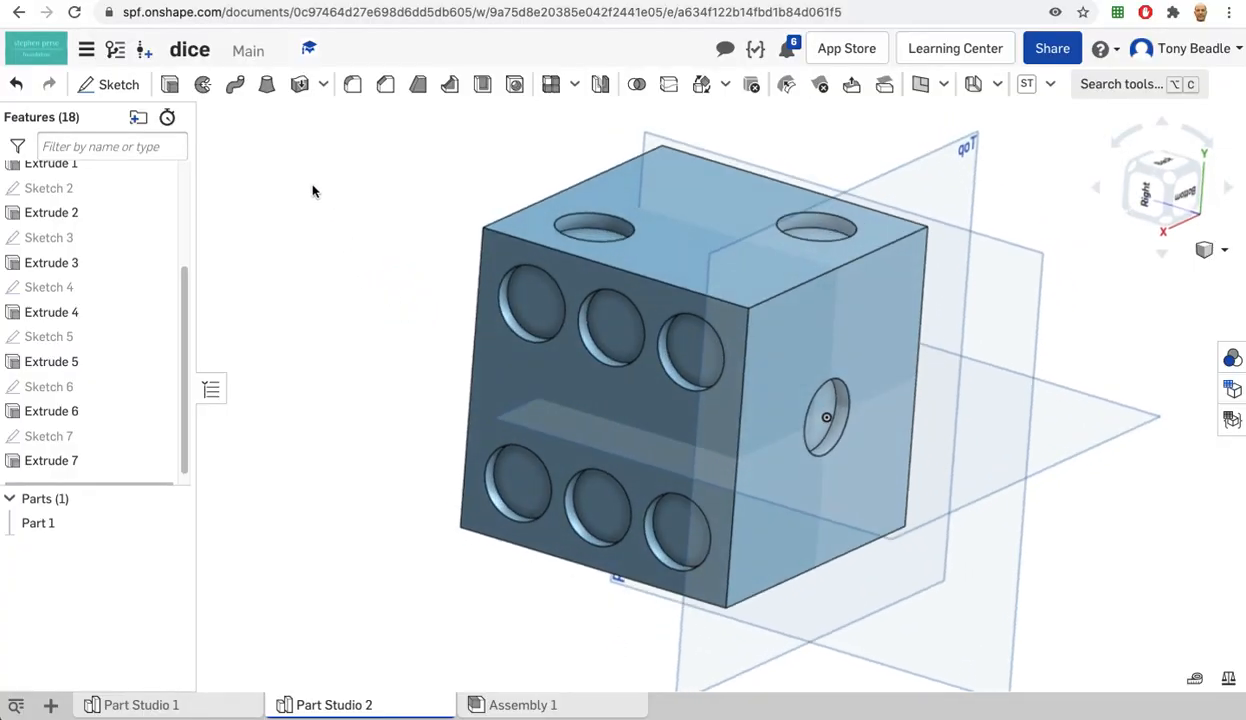
pyautogui.click(352, 86)
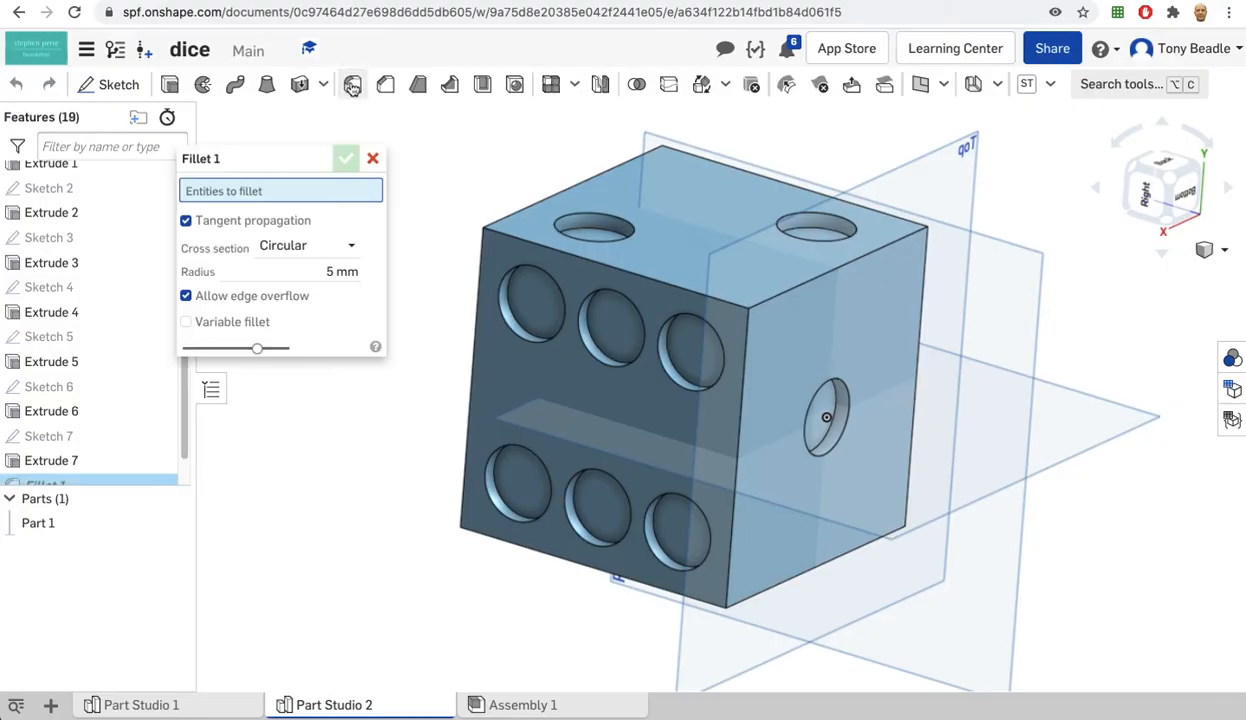
pyautogui.click(329, 271)
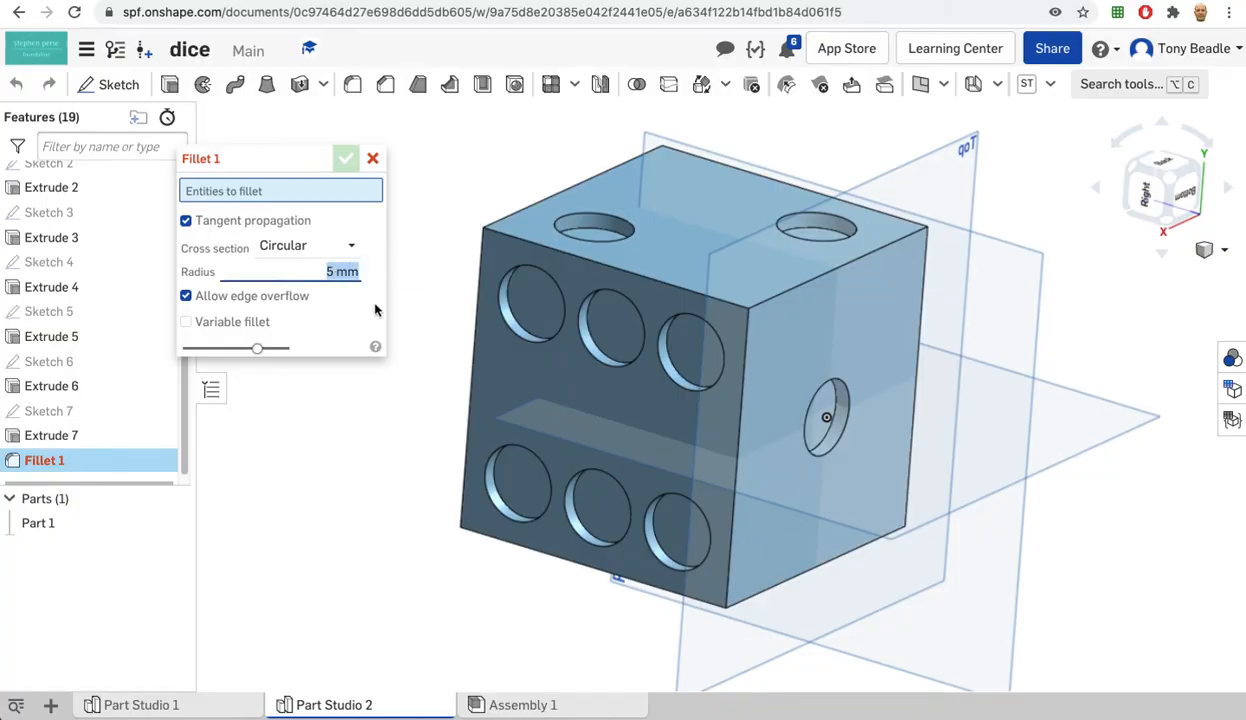
pyautogui.click(513, 242)
pyautogui.click(550, 197)
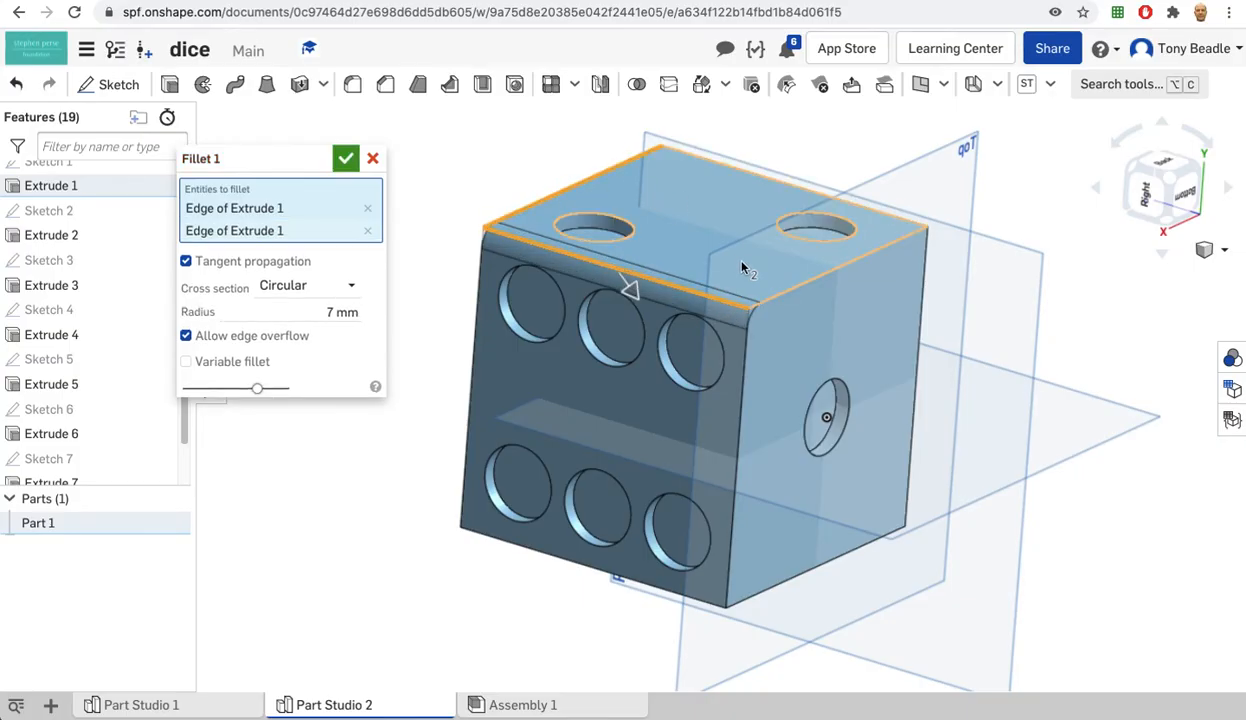
pyautogui.click(806, 283)
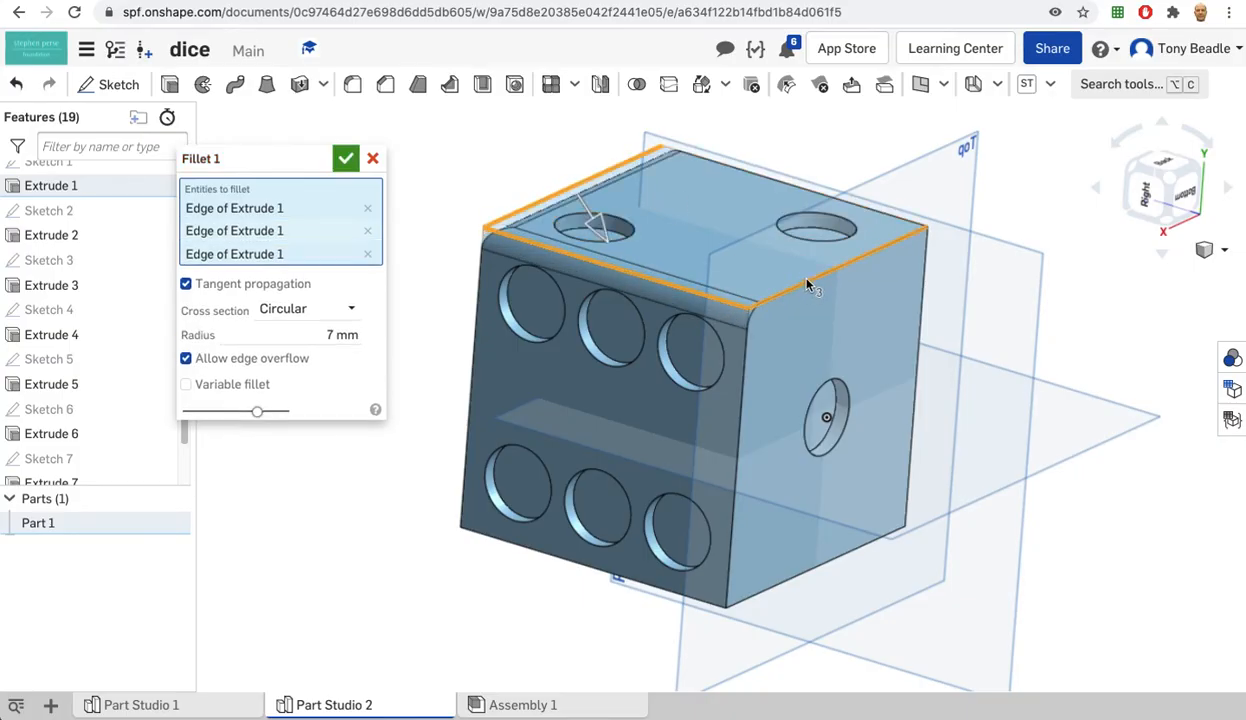
pyautogui.click(752, 179)
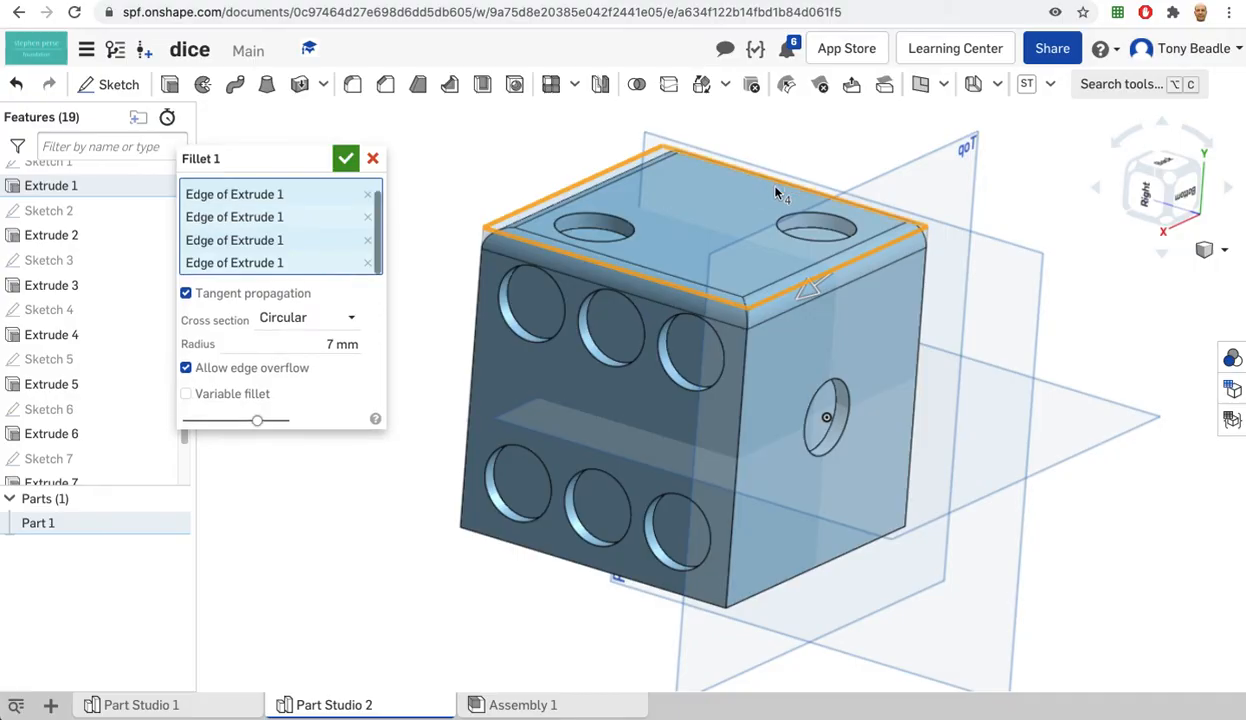
# Step: Add the cube edges running from the two-dot face toward the three-dot face to the 7 mm fillet
pyautogui.click(743, 411)
pyautogui.click(920, 352)
pyautogui.click(472, 368)
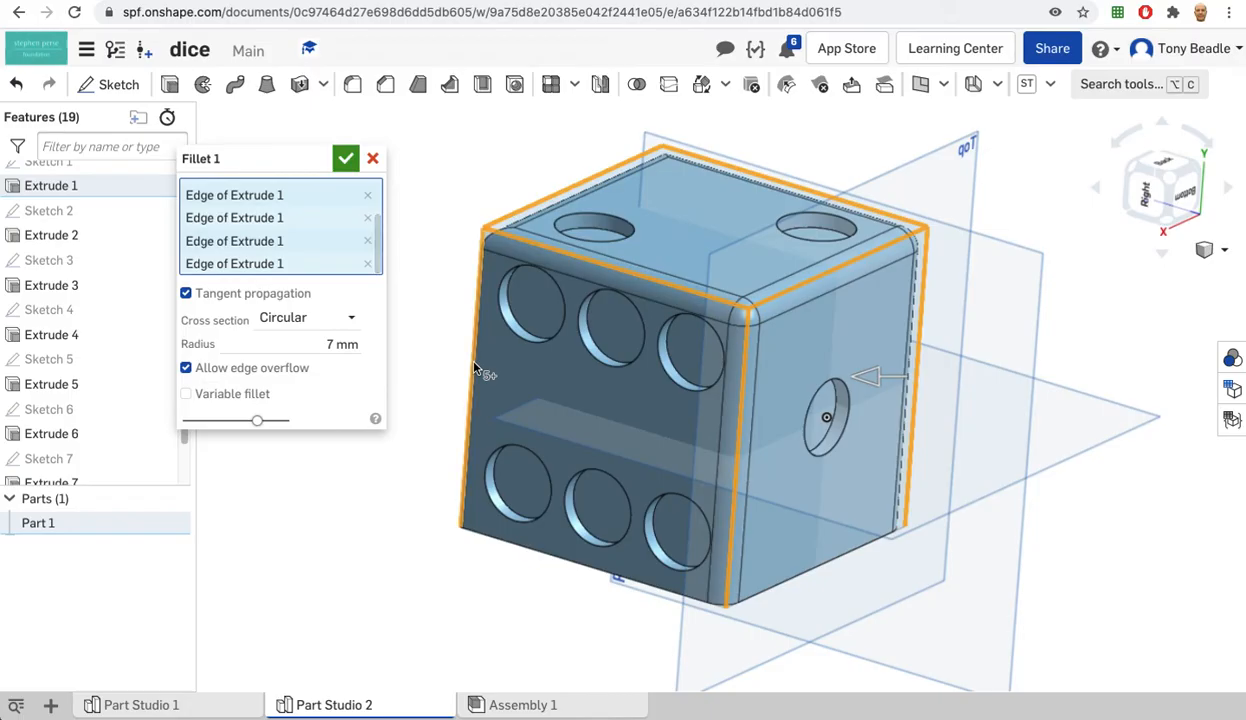
# Step: Add the four edges around the three-dot face to the fillet and accept the rounding of the cube
pyautogui.moveTo(348, 556); pyautogui.dragTo(418, 530, button='right')
pyautogui.moveTo(320, 556); pyautogui.dragTo(330, 503, button='right')
pyautogui.click(557, 509)
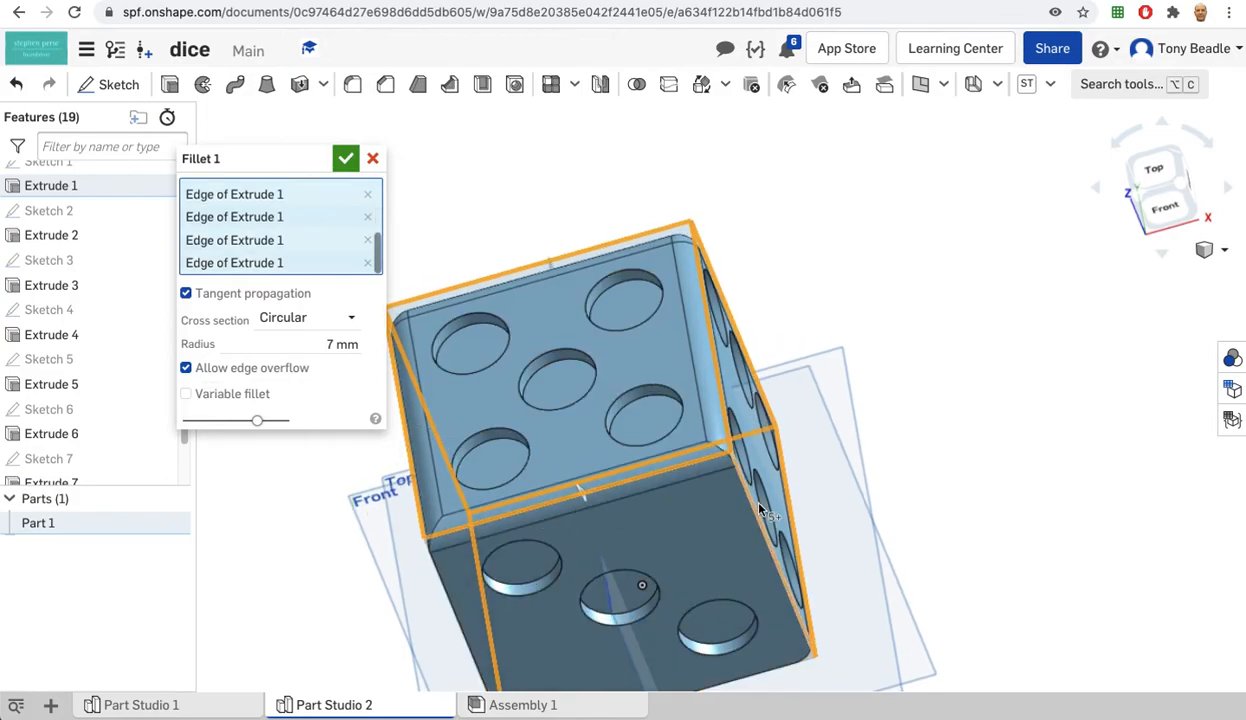
pyautogui.click(615, 561)
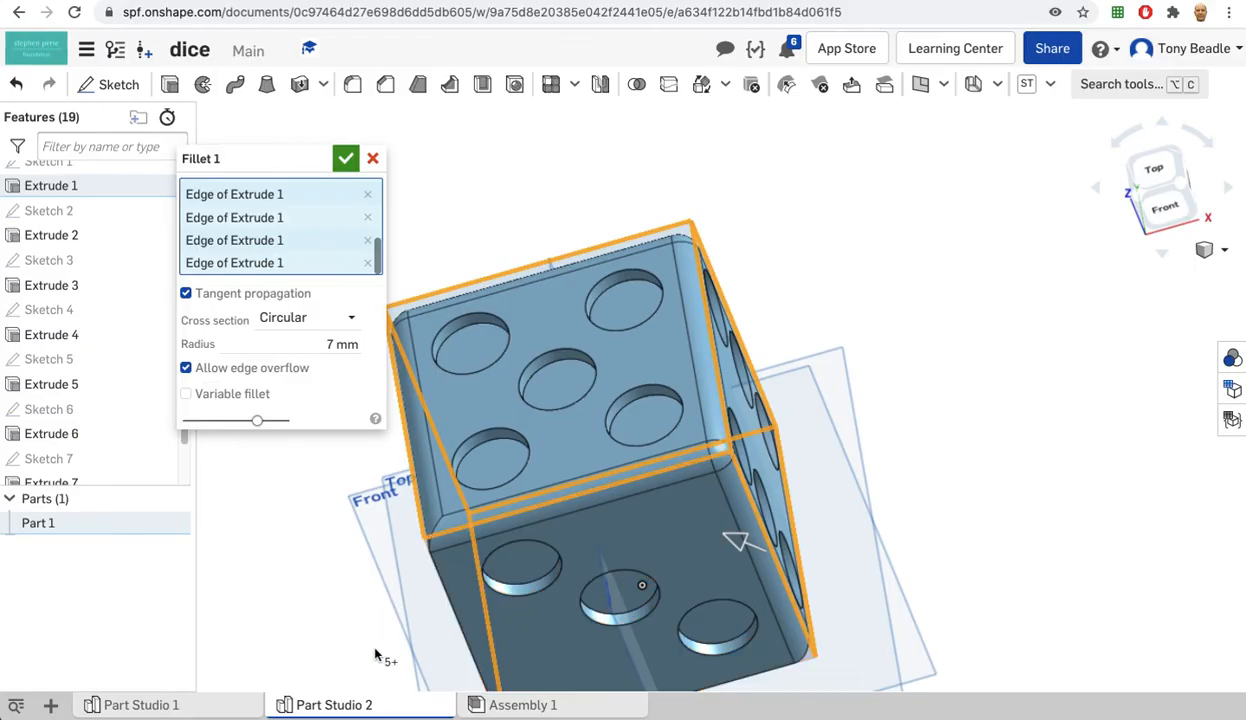
pyautogui.click(442, 610)
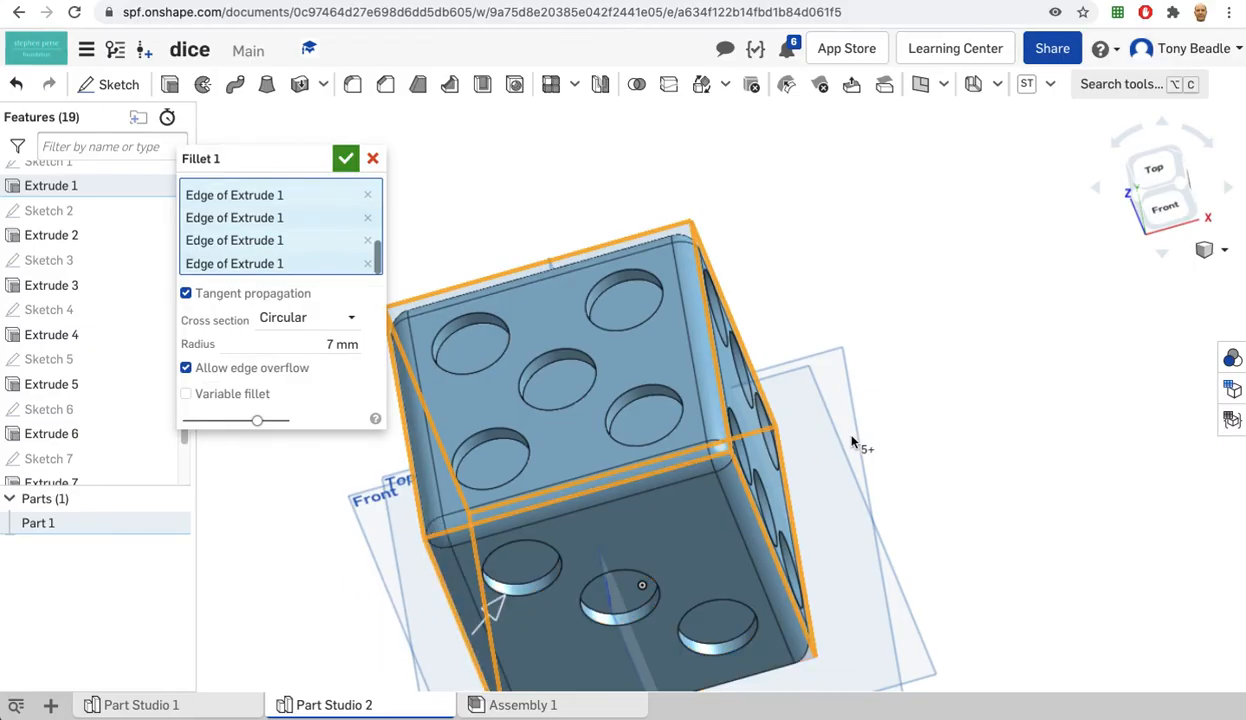
pyautogui.moveTo(879, 423); pyautogui.dragTo(666, 551, button='right')
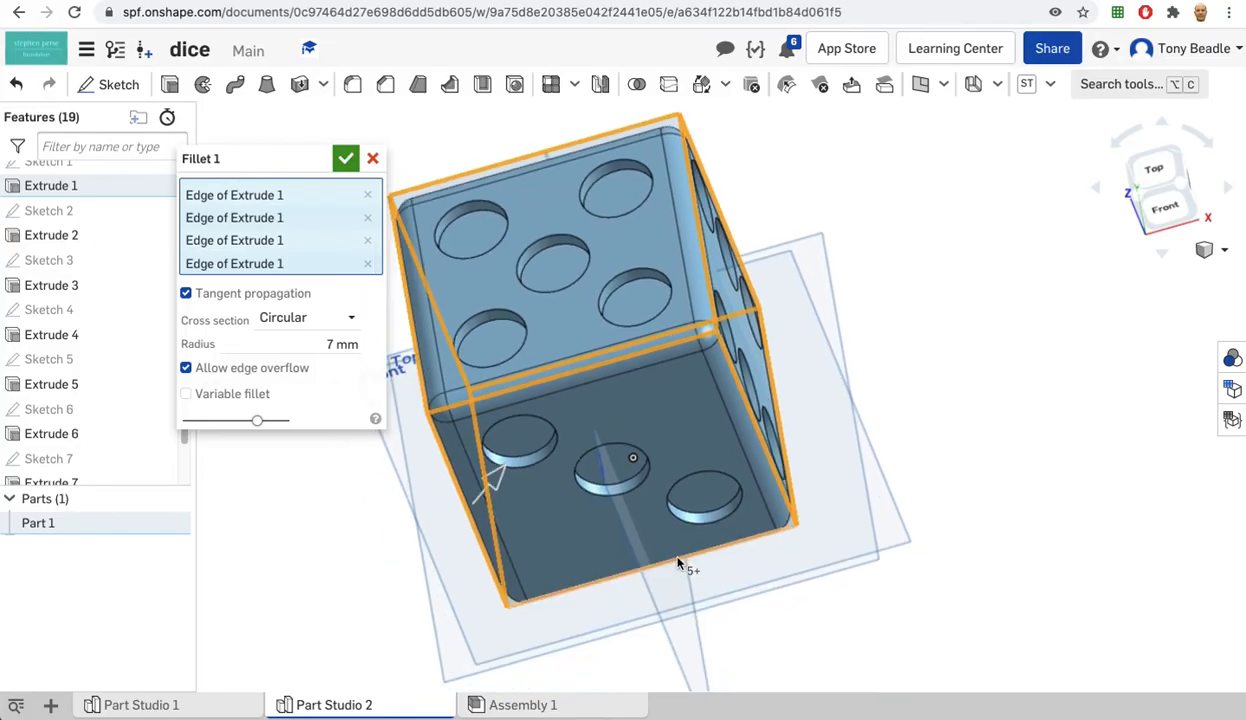
pyautogui.click(677, 562)
pyautogui.moveTo(950, 307); pyautogui.dragTo(934, 380, button='right')
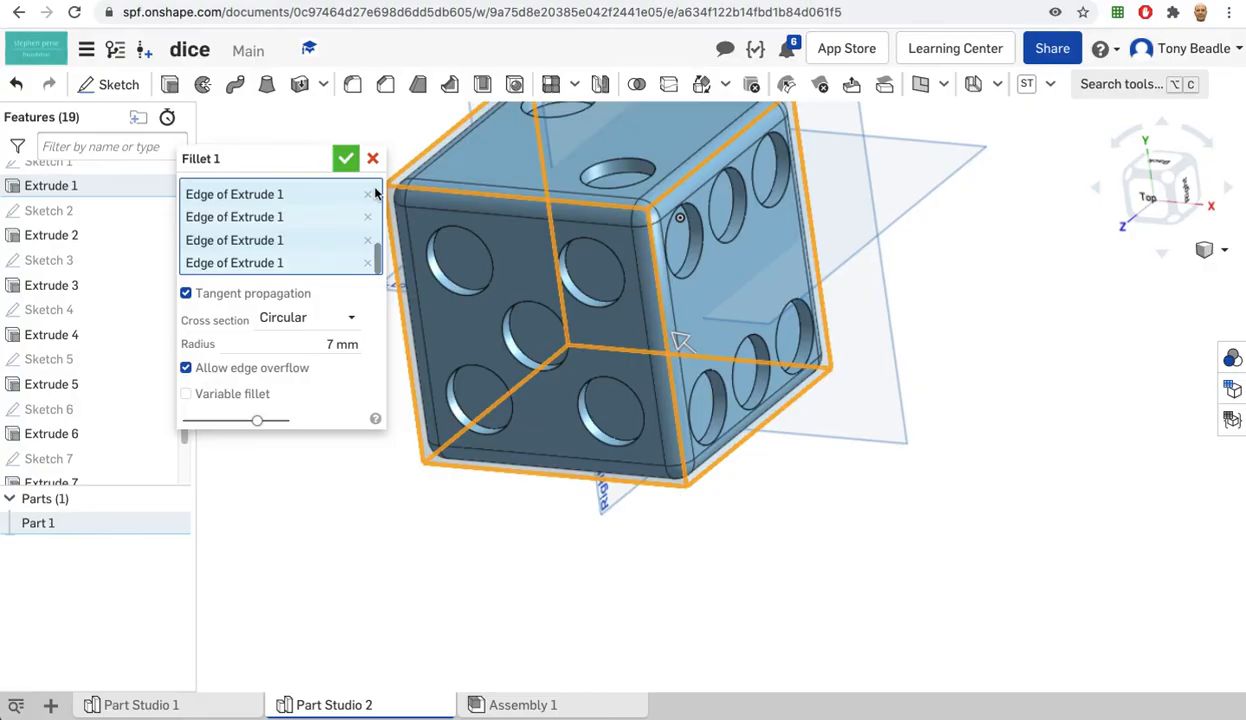
pyautogui.click(346, 158)
# Step: Start a second fillet with a 1 mm radius and select the rims of all five dots on the five-dot face
pyautogui.moveTo(914, 209); pyautogui.dragTo(895, 274, button='right')
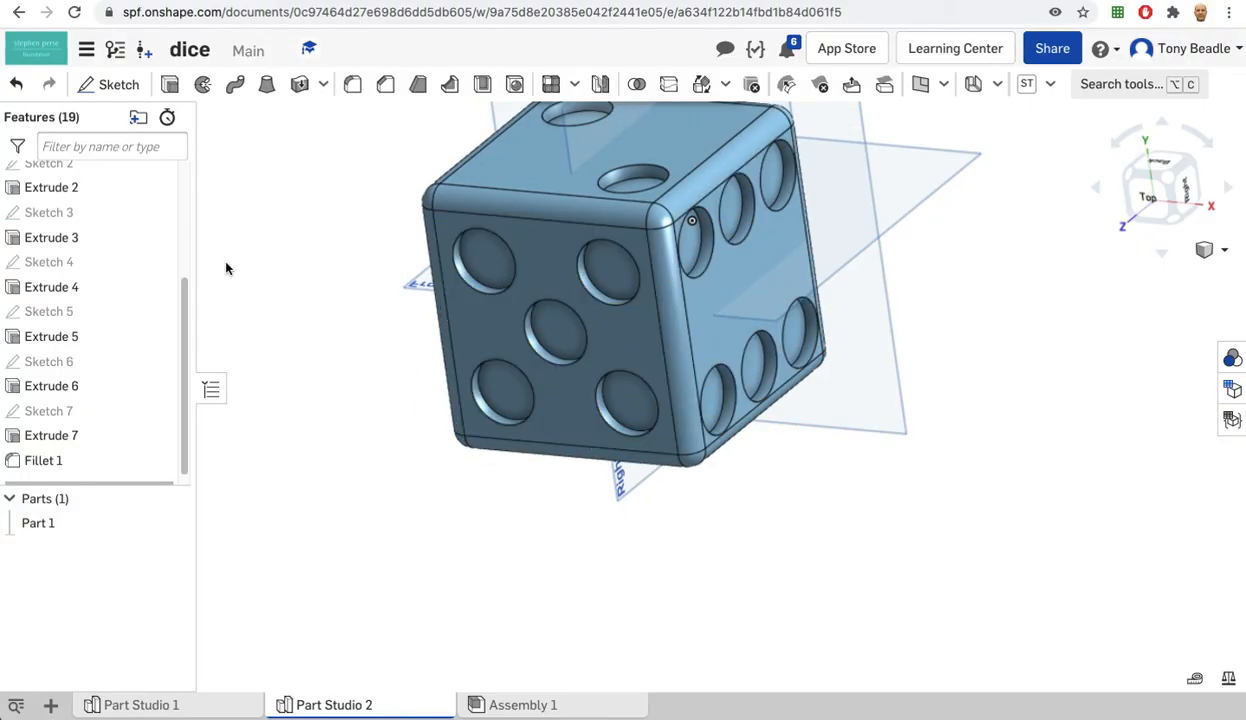
pyautogui.click(352, 86)
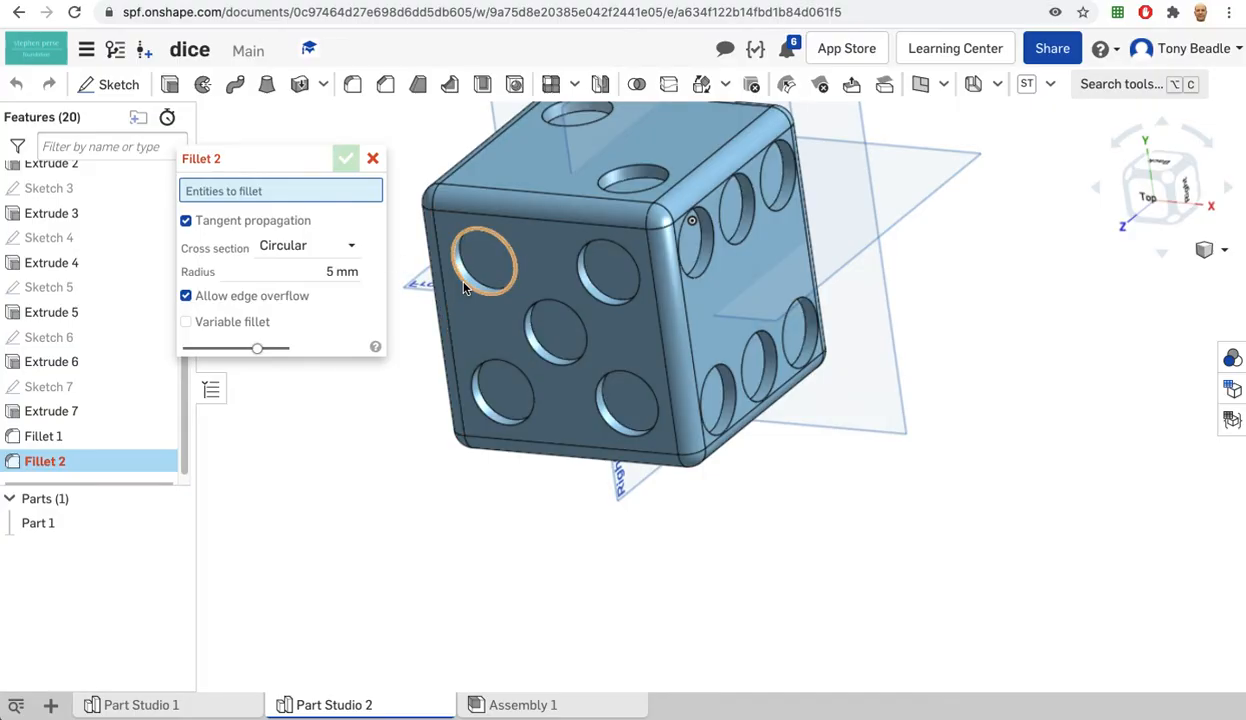
pyautogui.scroll(-8, 417, 314)
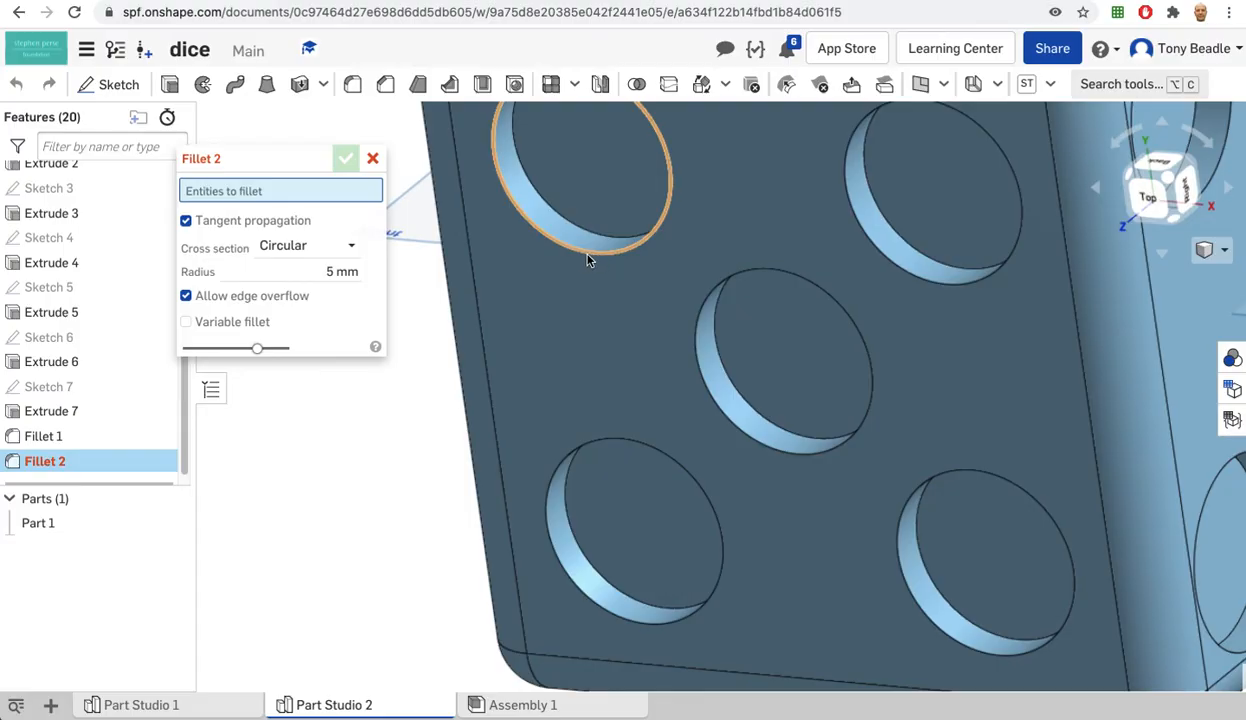
pyautogui.click(589, 257)
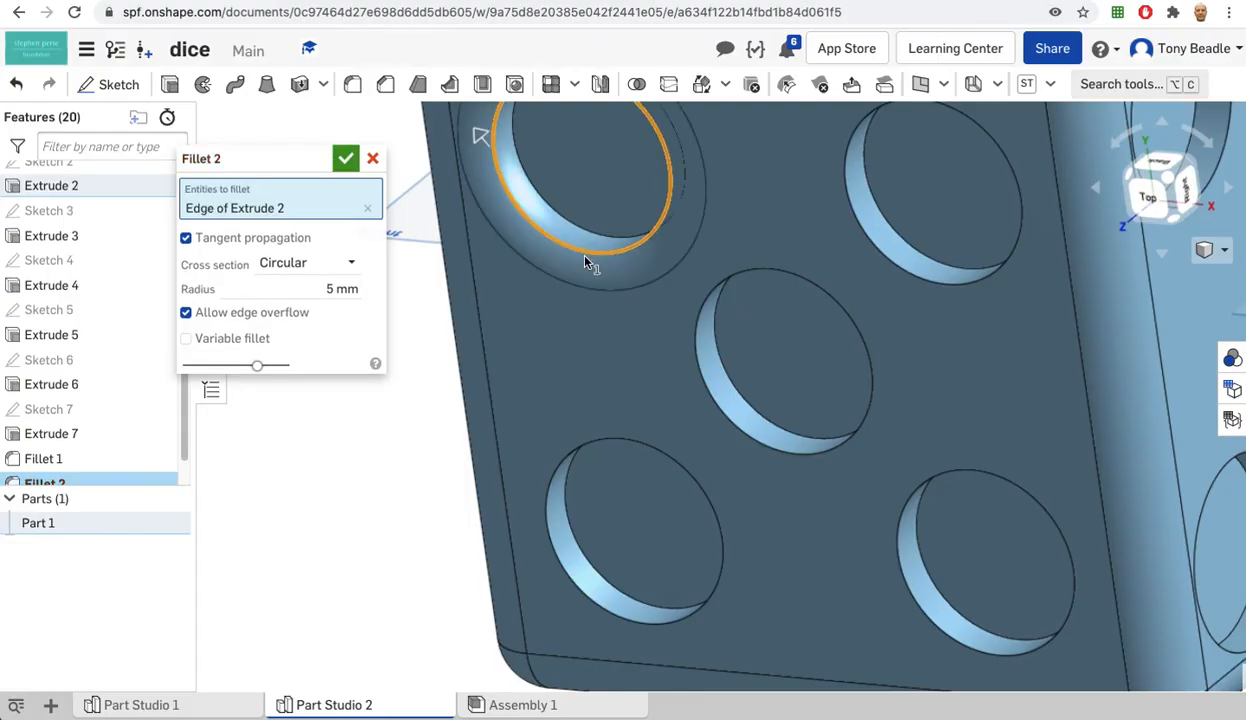
pyautogui.doubleClick(347, 290)
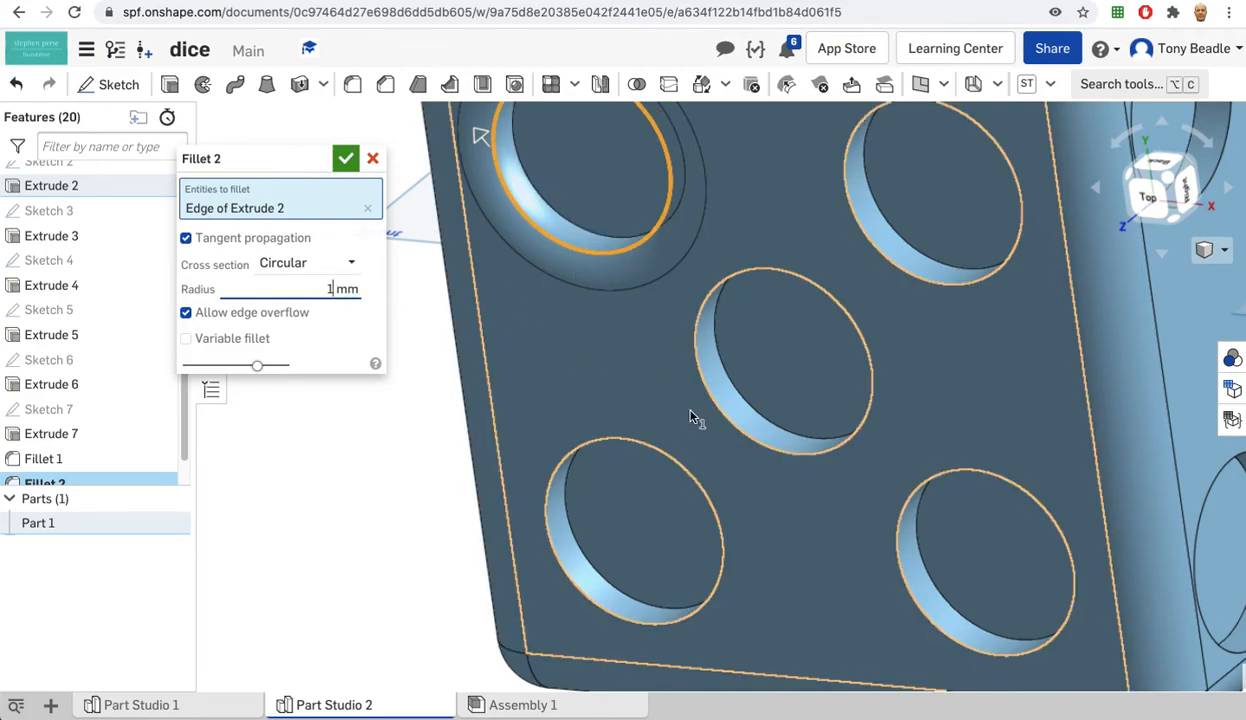
pyautogui.click(716, 414)
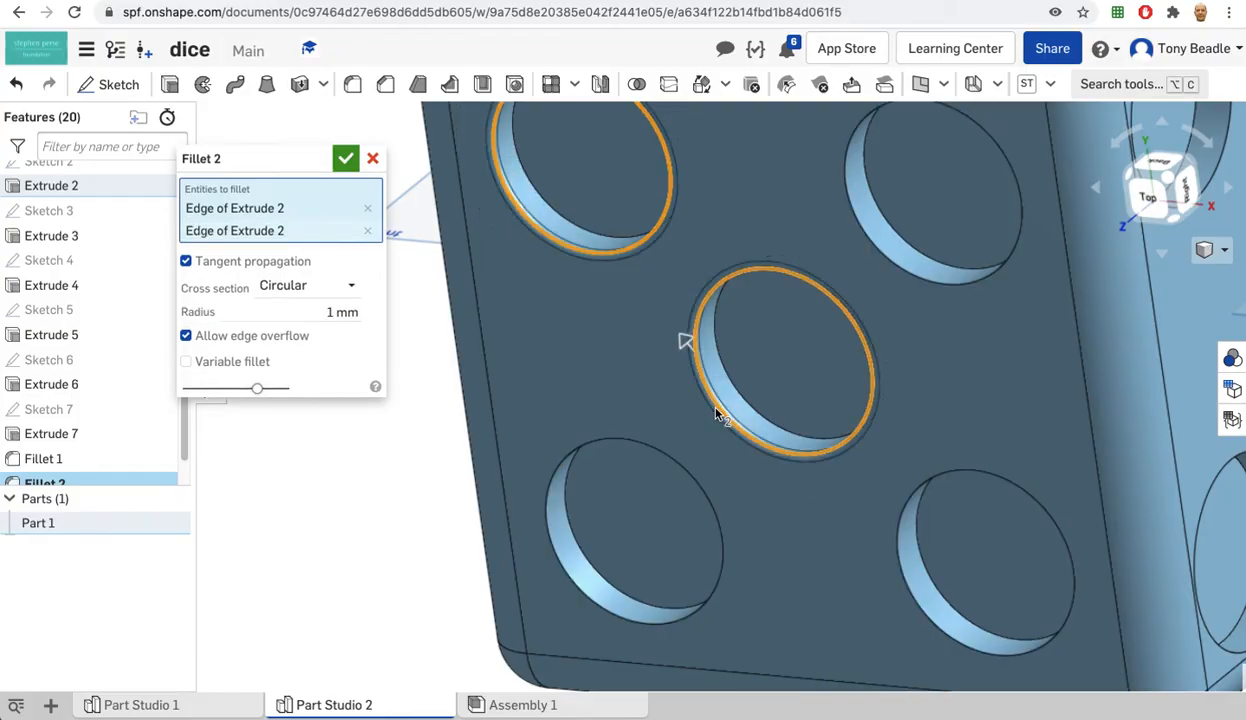
pyautogui.click(698, 484)
pyautogui.click(903, 506)
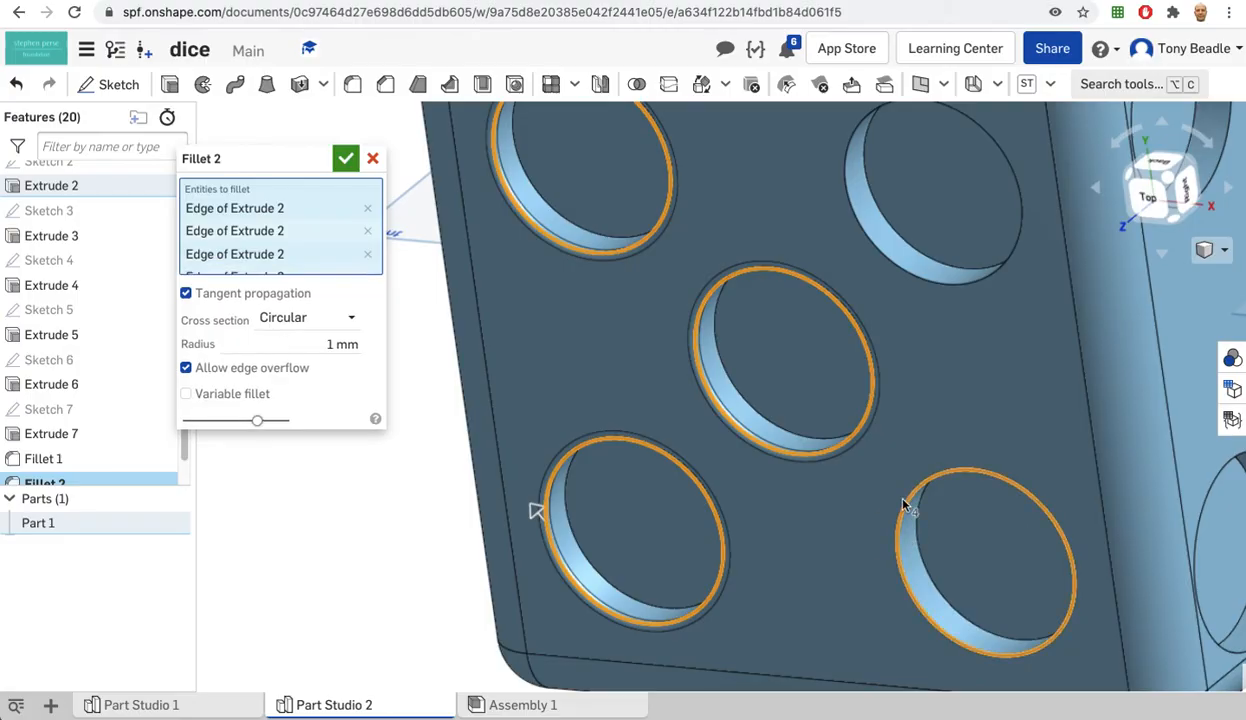
pyautogui.click(908, 280)
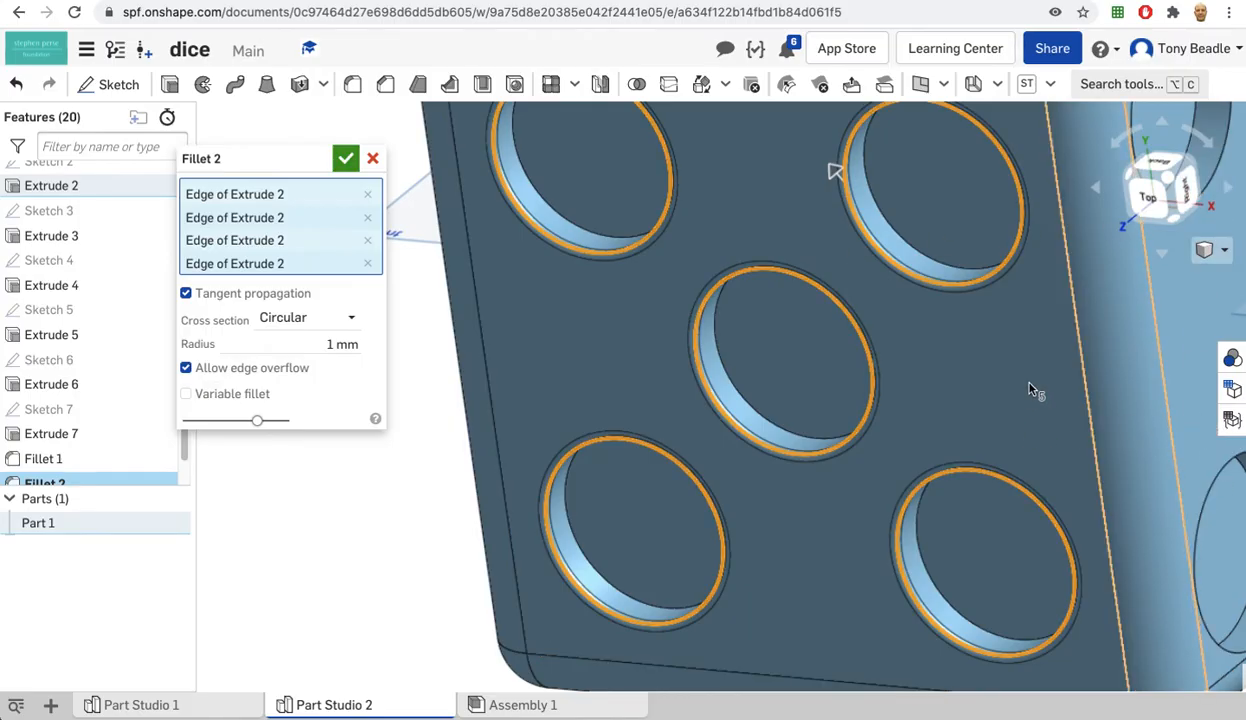
# Step: Add the six dot rims on the six-dot face and one dot rim on the two-dot face to the fillet
pyautogui.moveTo(1175, 309); pyautogui.dragTo(928, 355, button='middle')
pyautogui.click(955, 226)
pyautogui.click(1040, 165)
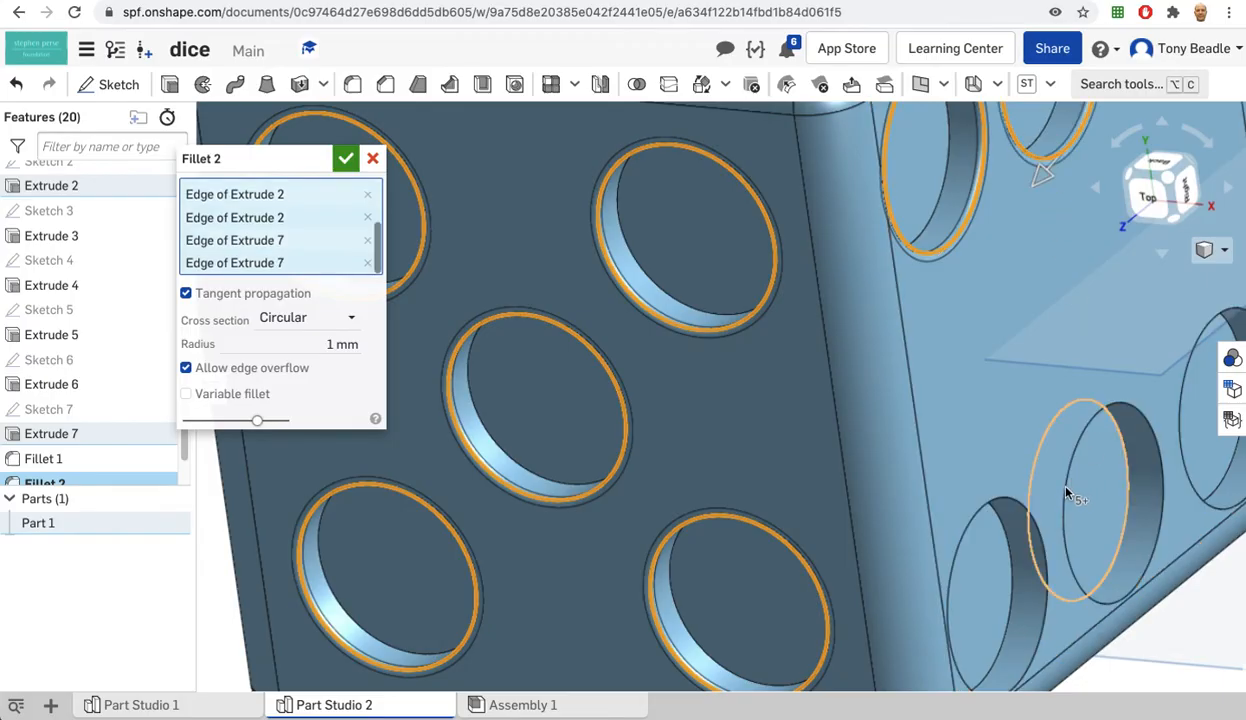
pyautogui.click(1024, 512)
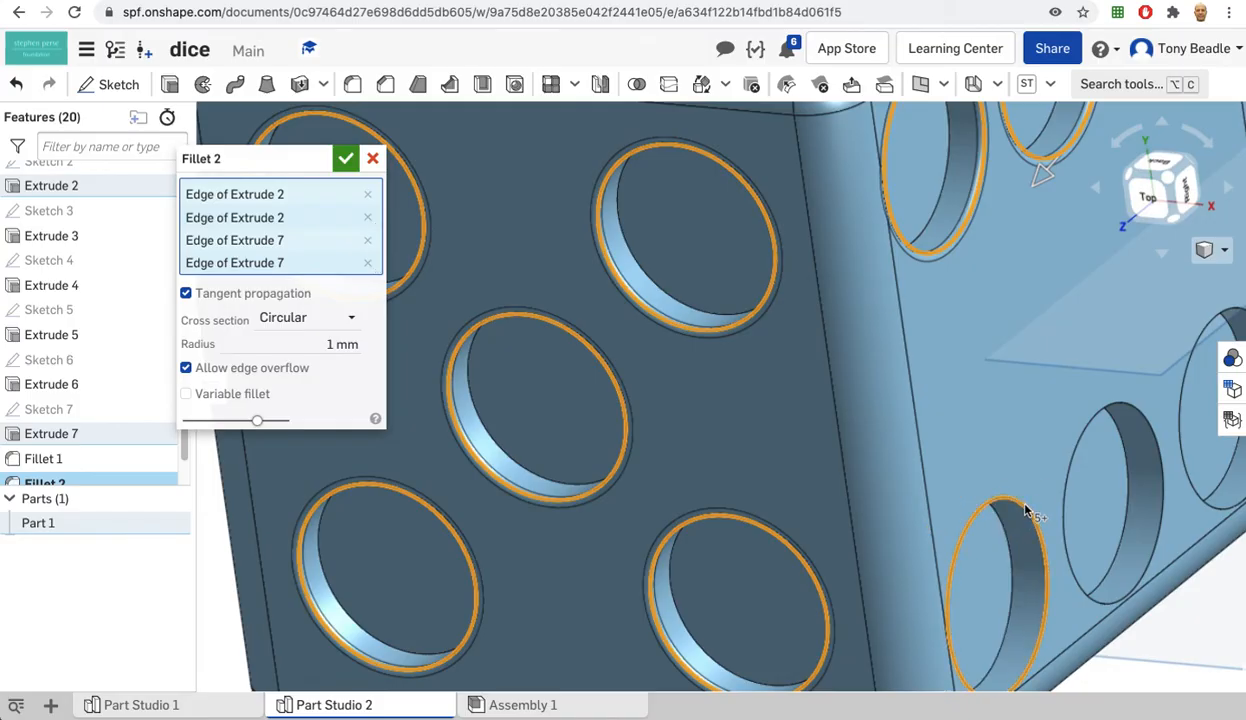
pyautogui.click(1079, 452)
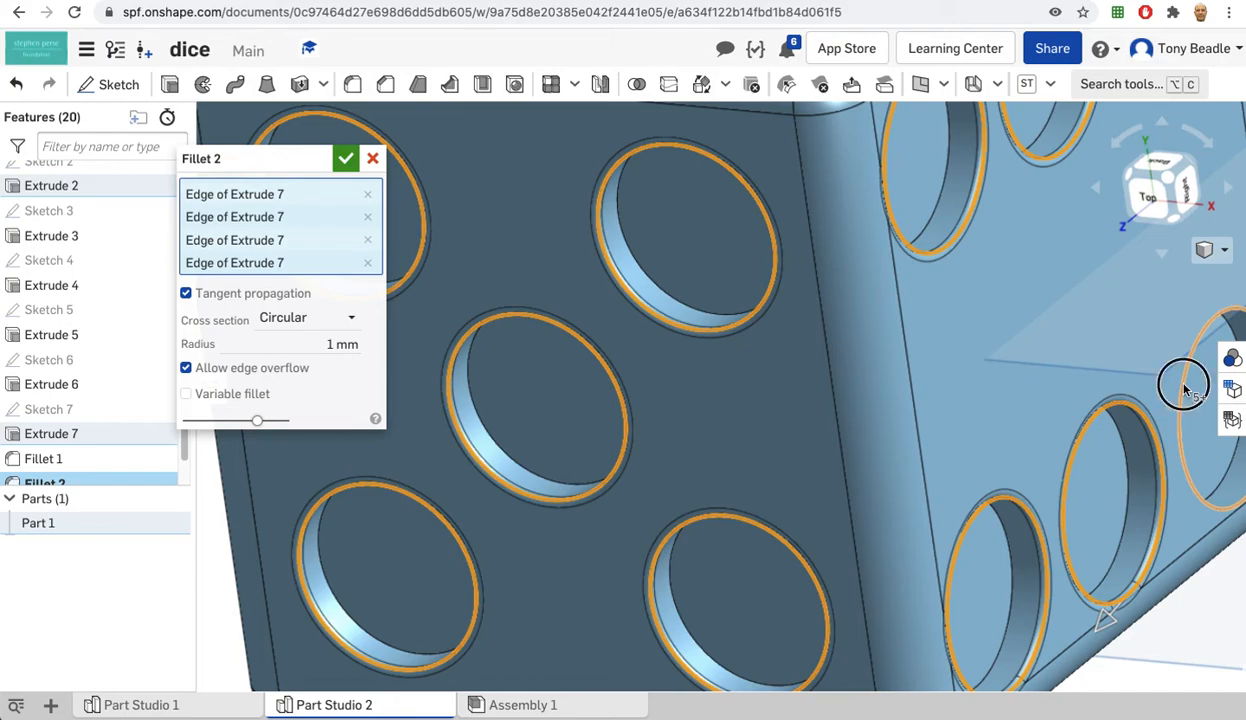
pyautogui.moveTo(732, 420); pyautogui.dragTo(770, 500, button='right')
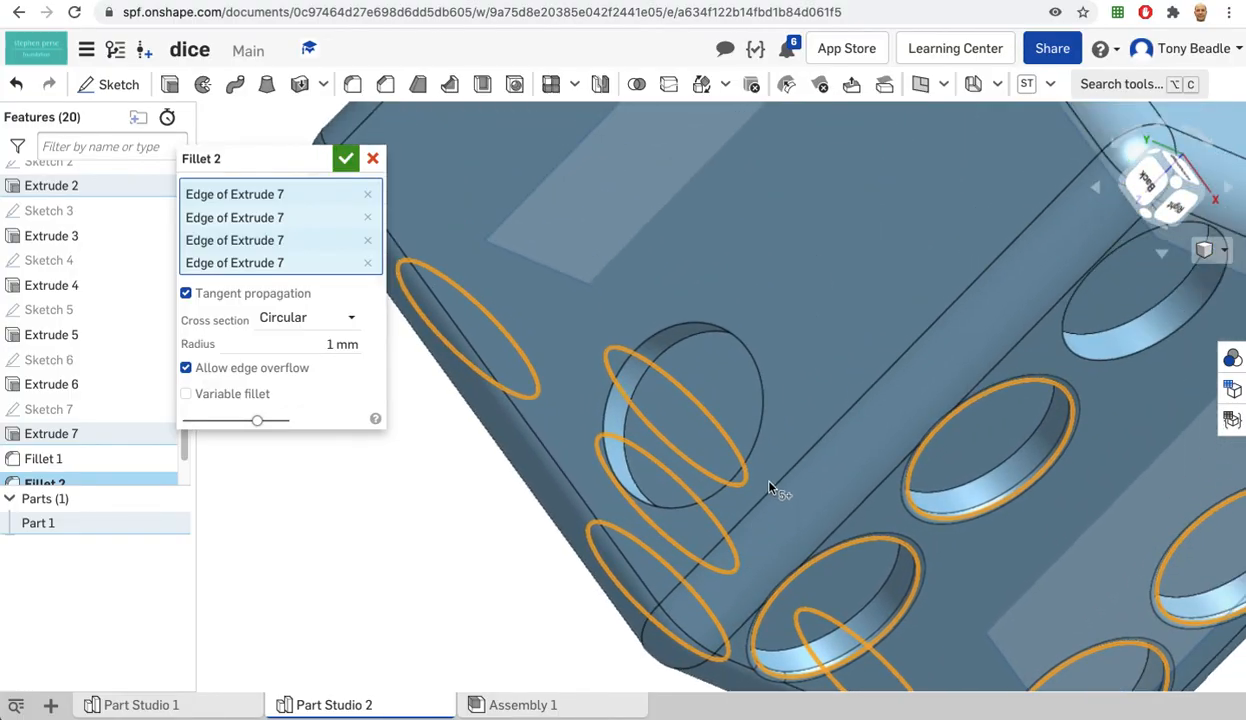
pyautogui.click(731, 338)
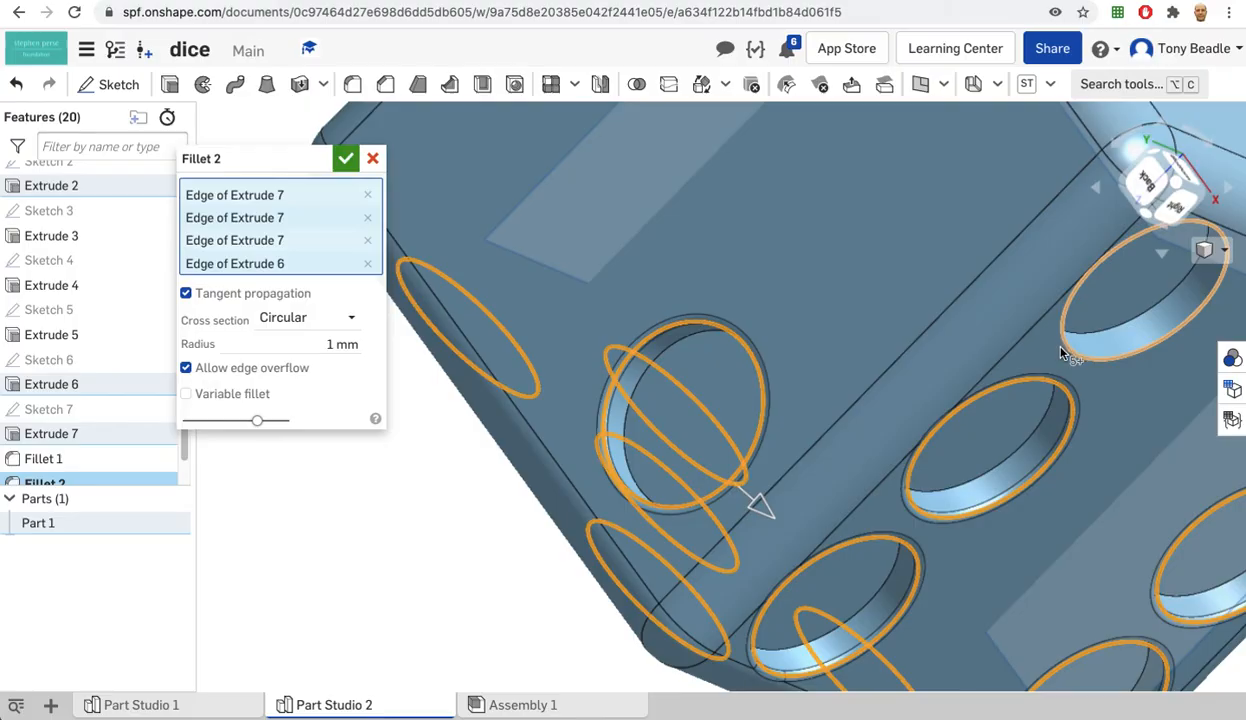
pyautogui.click(1035, 332)
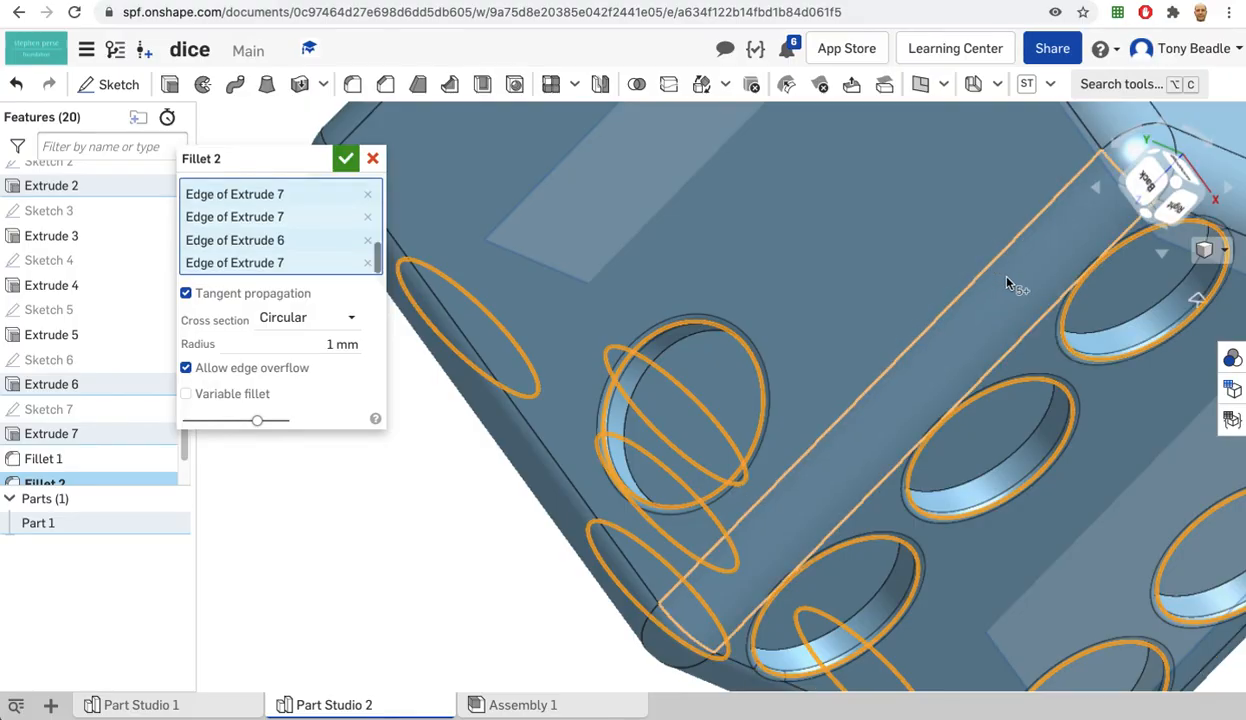
# Step: Add the rim of the one-dot face's dot and the remaining dot rim on the two-dot face to the fillet
pyautogui.moveTo(979, 269); pyautogui.dragTo(895, 325, button='right')
pyautogui.click(610, 272)
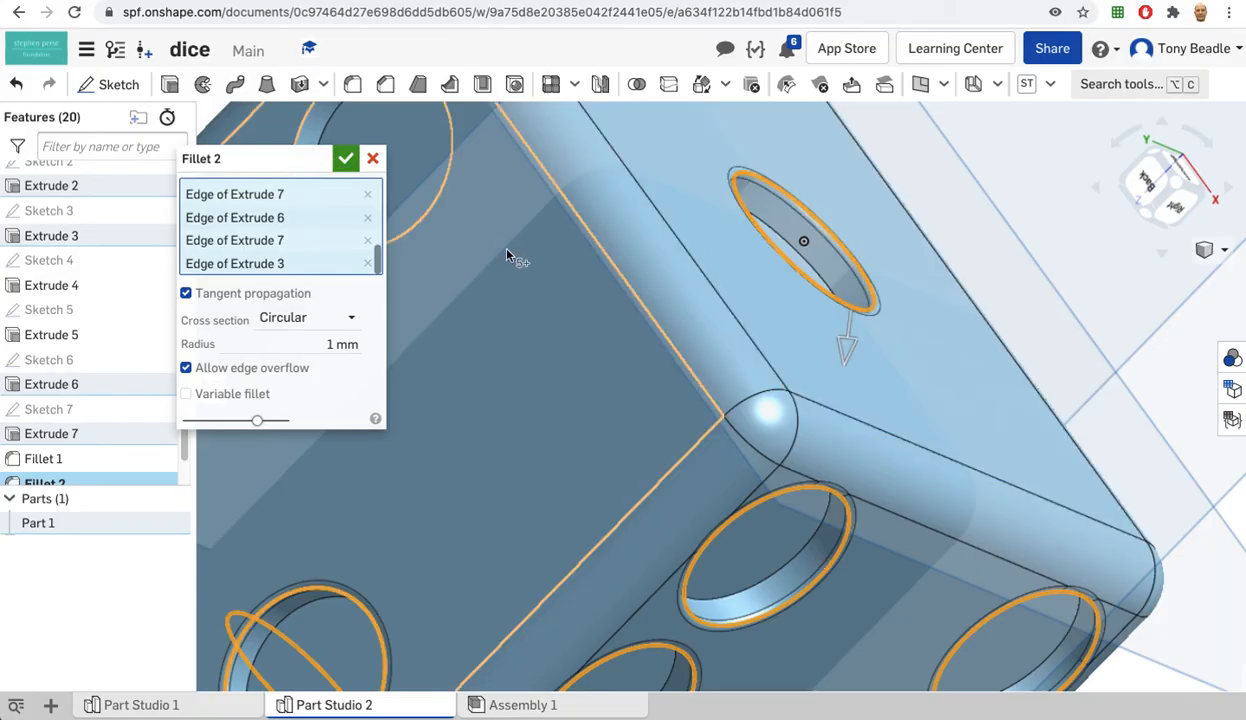
pyautogui.click(445, 196)
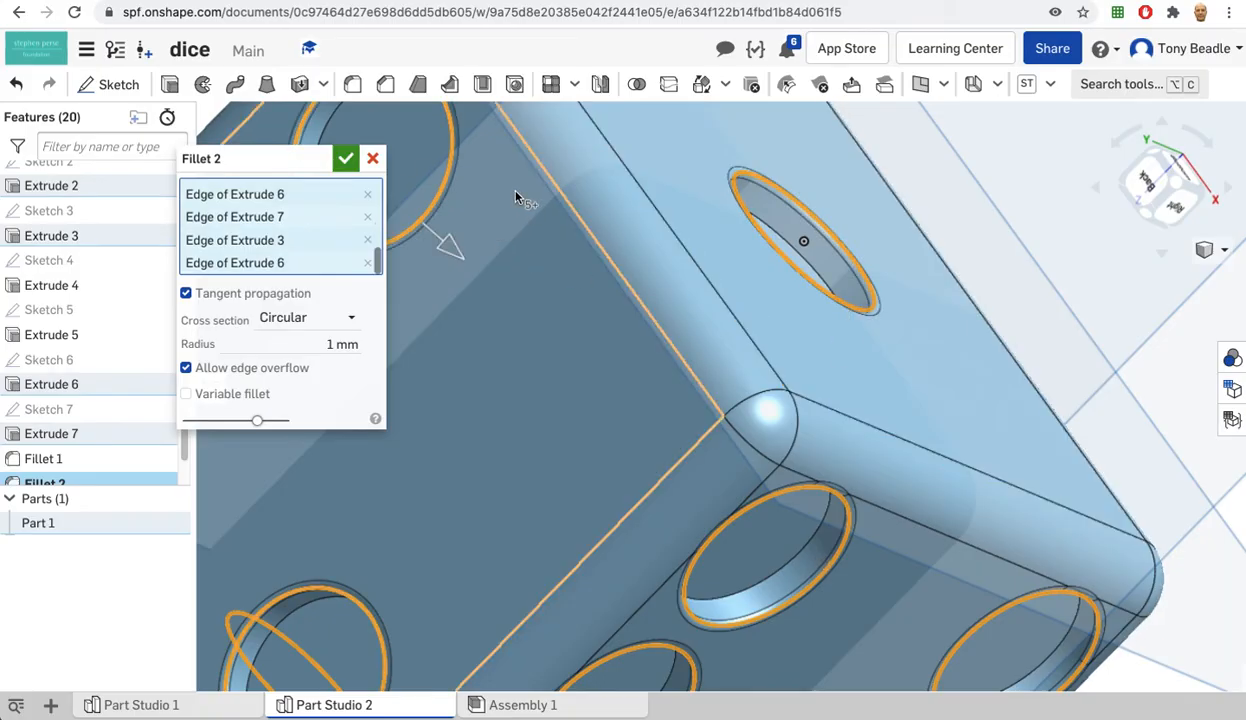
# Step: Add the four dot rims on the four-dot face to the 1 mm fillet
pyautogui.moveTo(501, 203); pyautogui.dragTo(767, 337, button='middle')
pyautogui.moveTo(764, 133); pyautogui.dragTo(752, 243, button='right')
pyautogui.moveTo(826, 131); pyautogui.dragTo(706, 529, button='middle')
pyautogui.click(594, 322)
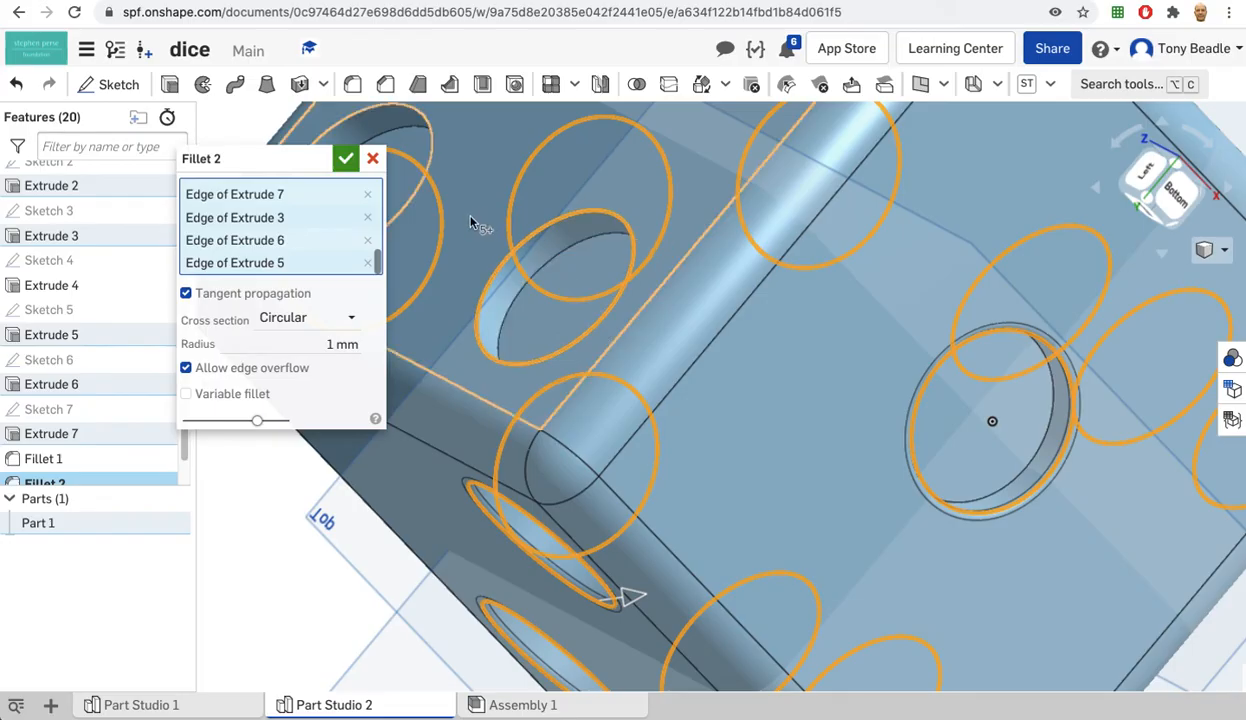
pyautogui.click(421, 117)
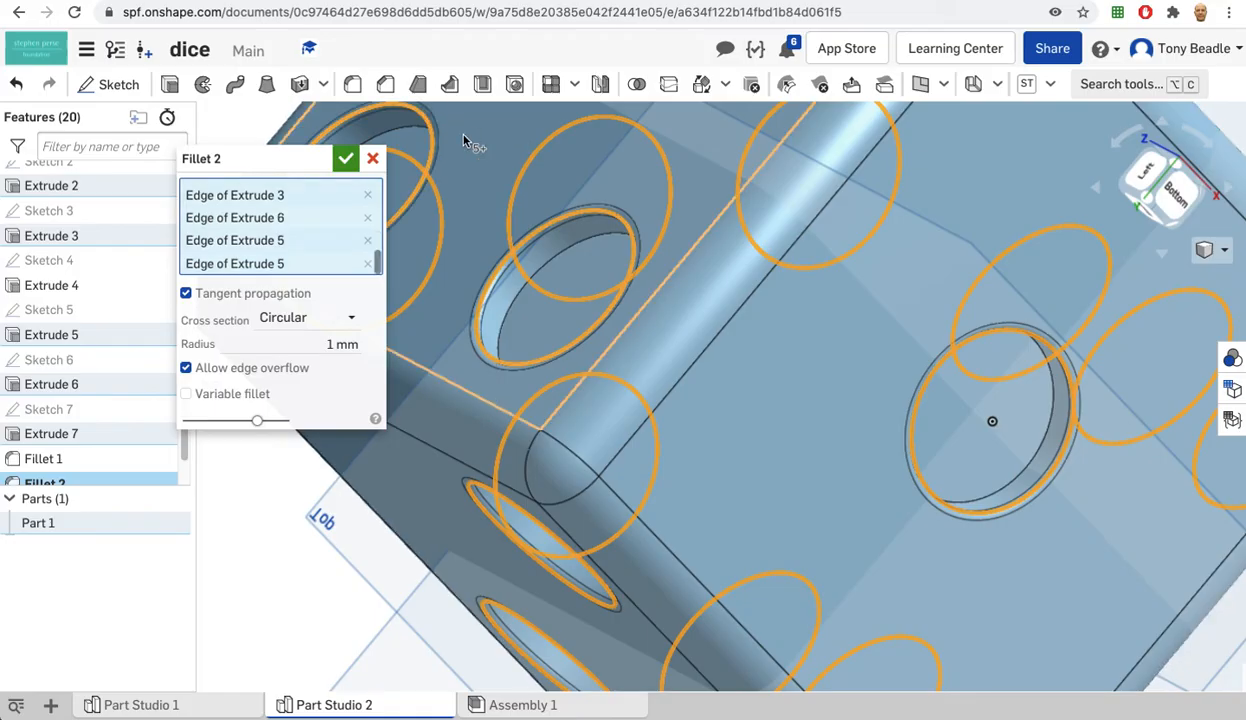
pyautogui.moveTo(474, 146); pyautogui.dragTo(590, 488, button='middle')
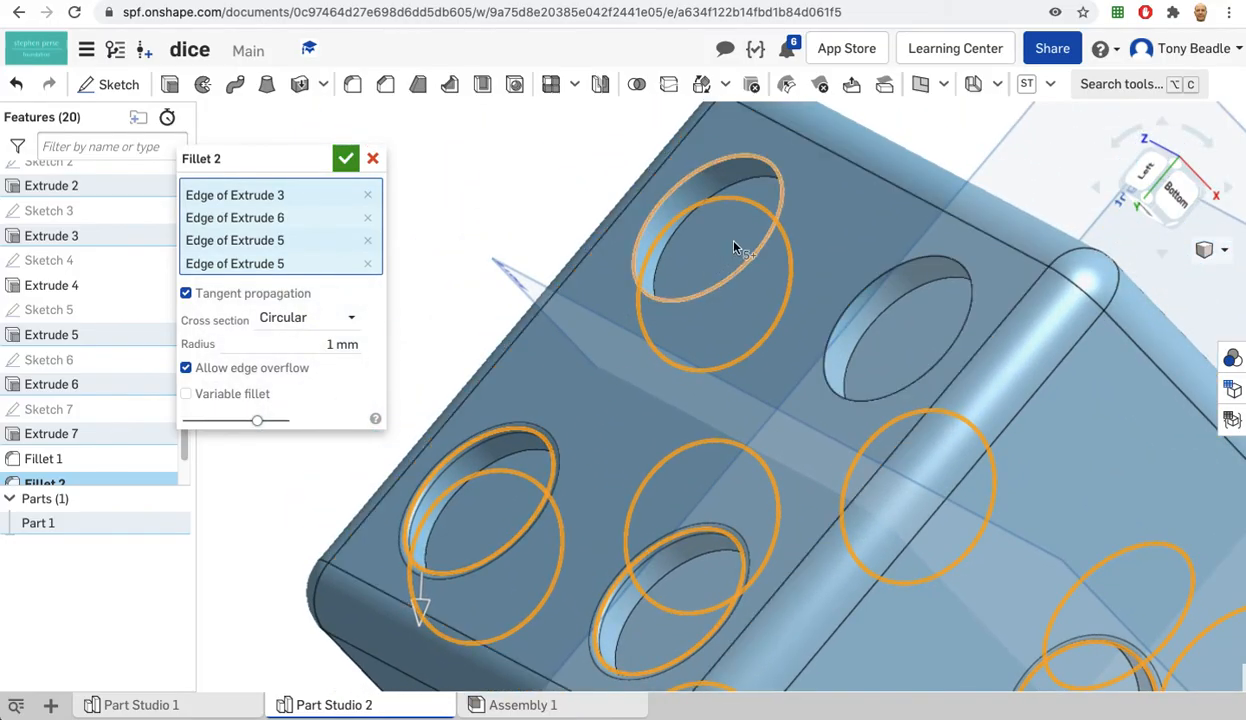
pyautogui.click(761, 169)
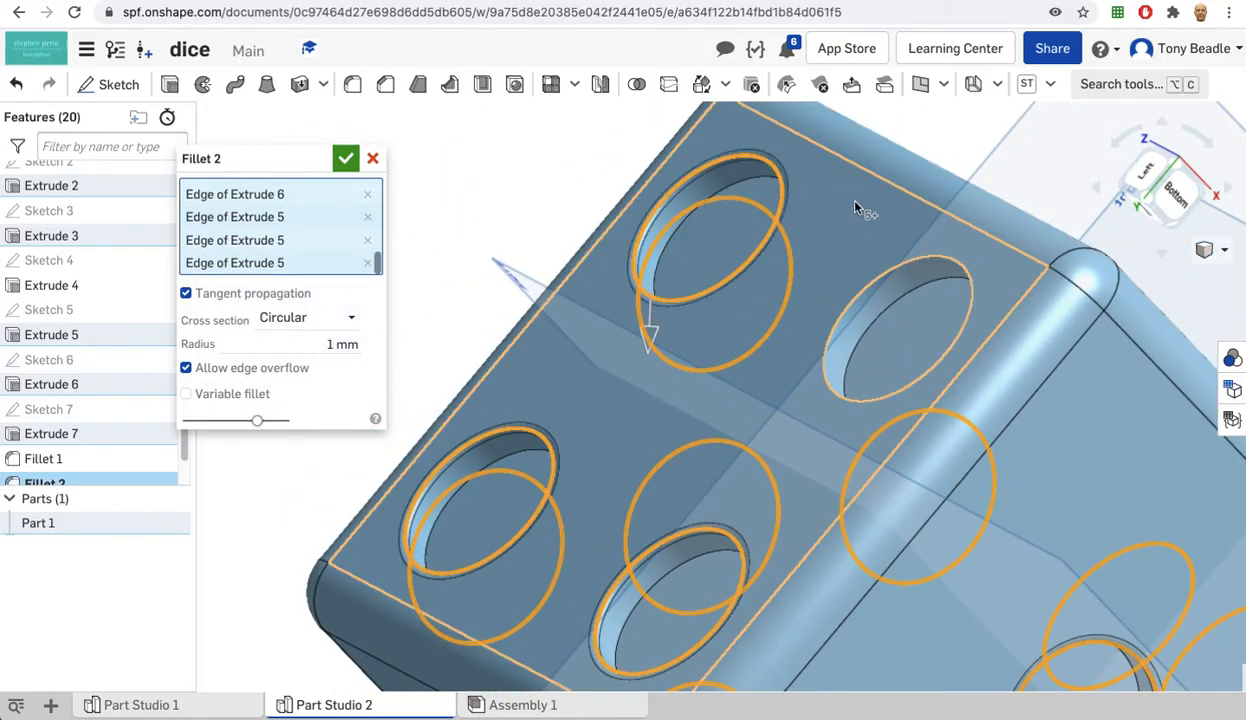
pyautogui.click(897, 270)
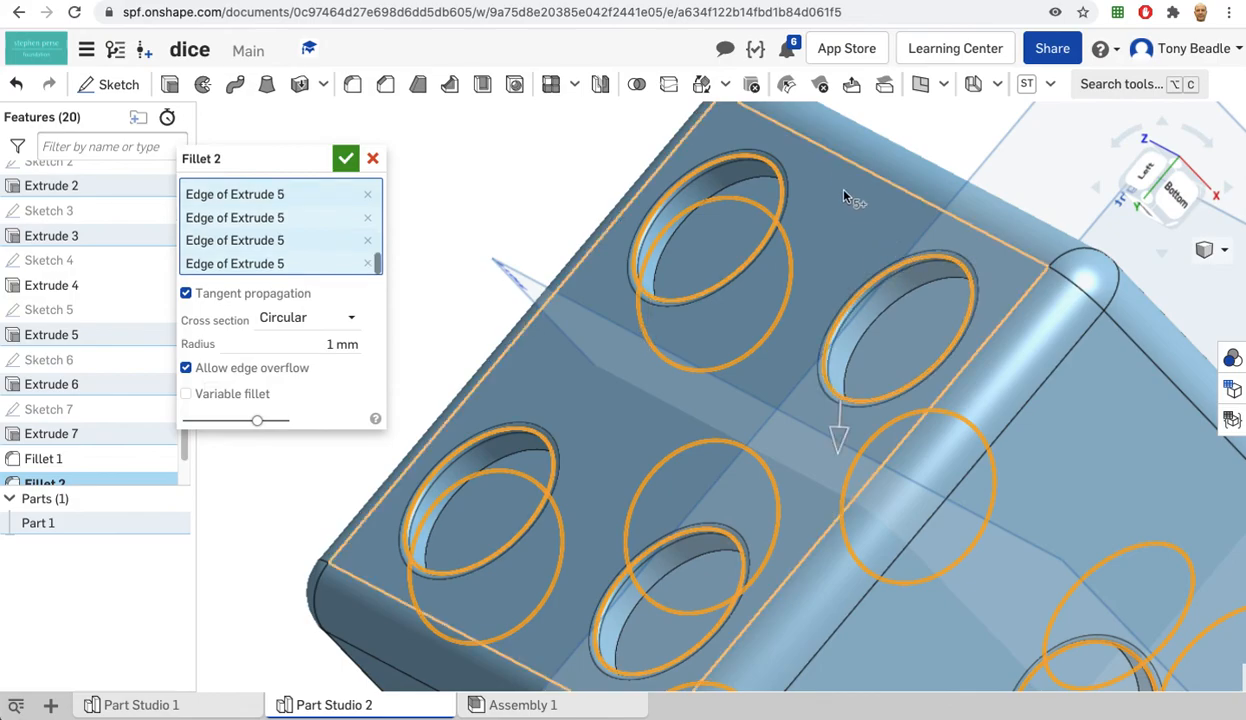
# Step: Add the three dot rims on the three-dot face to the fillet and accept the feature
pyautogui.moveTo(828, 220); pyautogui.dragTo(969, 322, button='right')
pyautogui.click(941, 298)
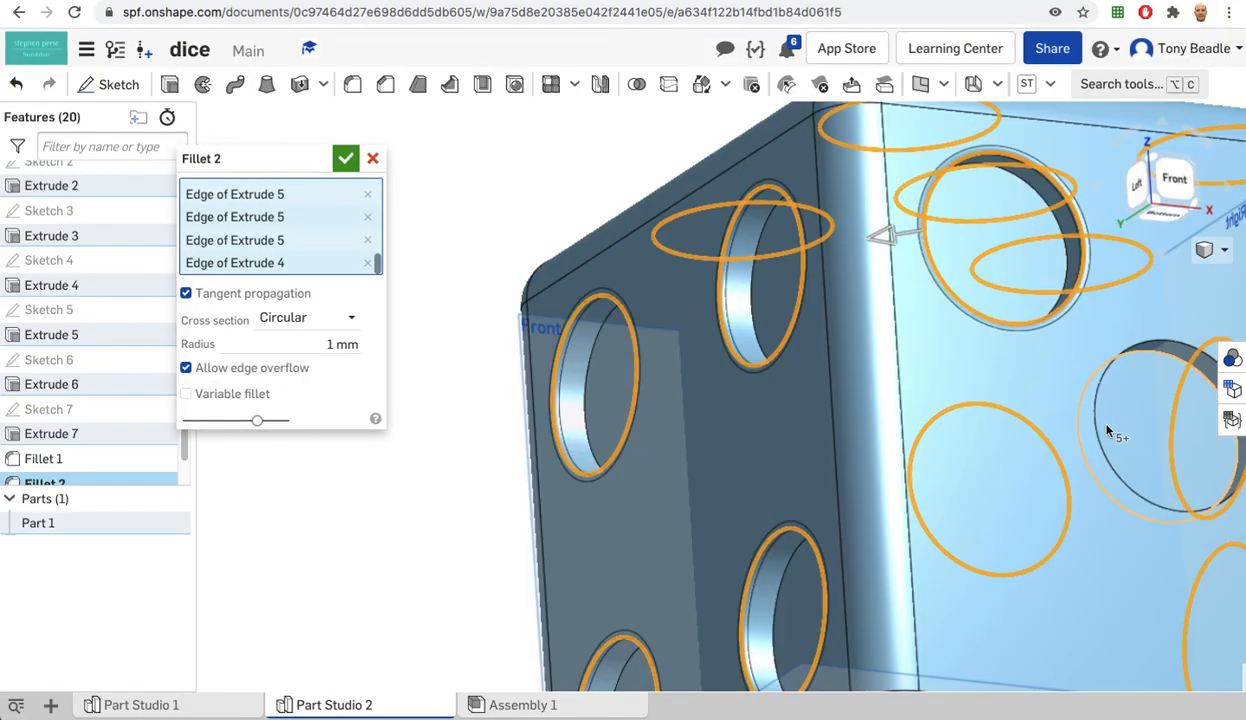
pyautogui.click(1077, 440)
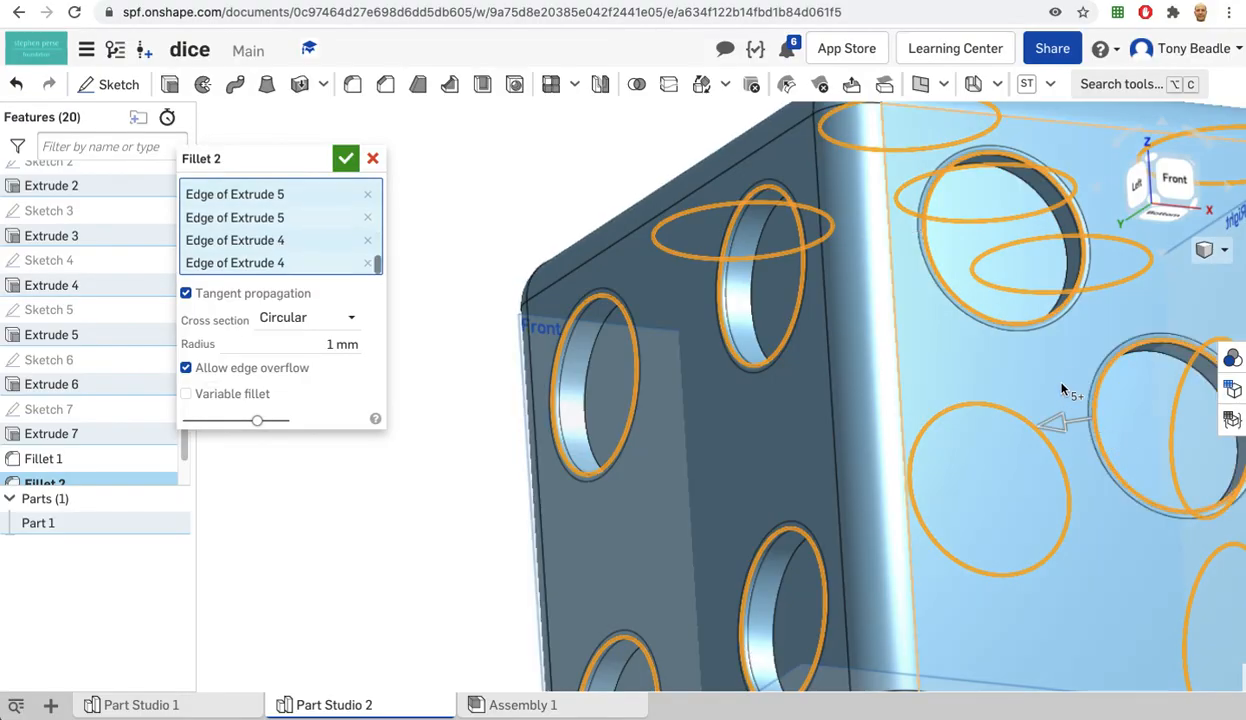
pyautogui.moveTo(1065, 367); pyautogui.dragTo(1010, 526, button='right')
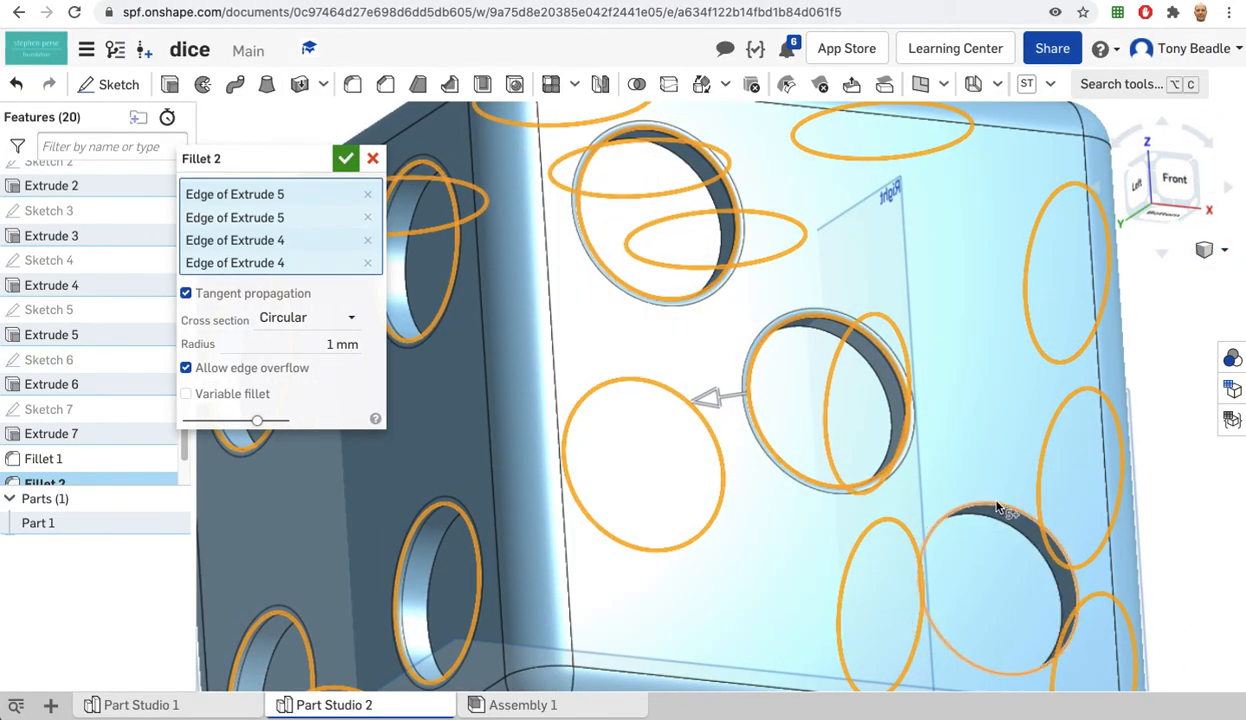
pyautogui.click(996, 502)
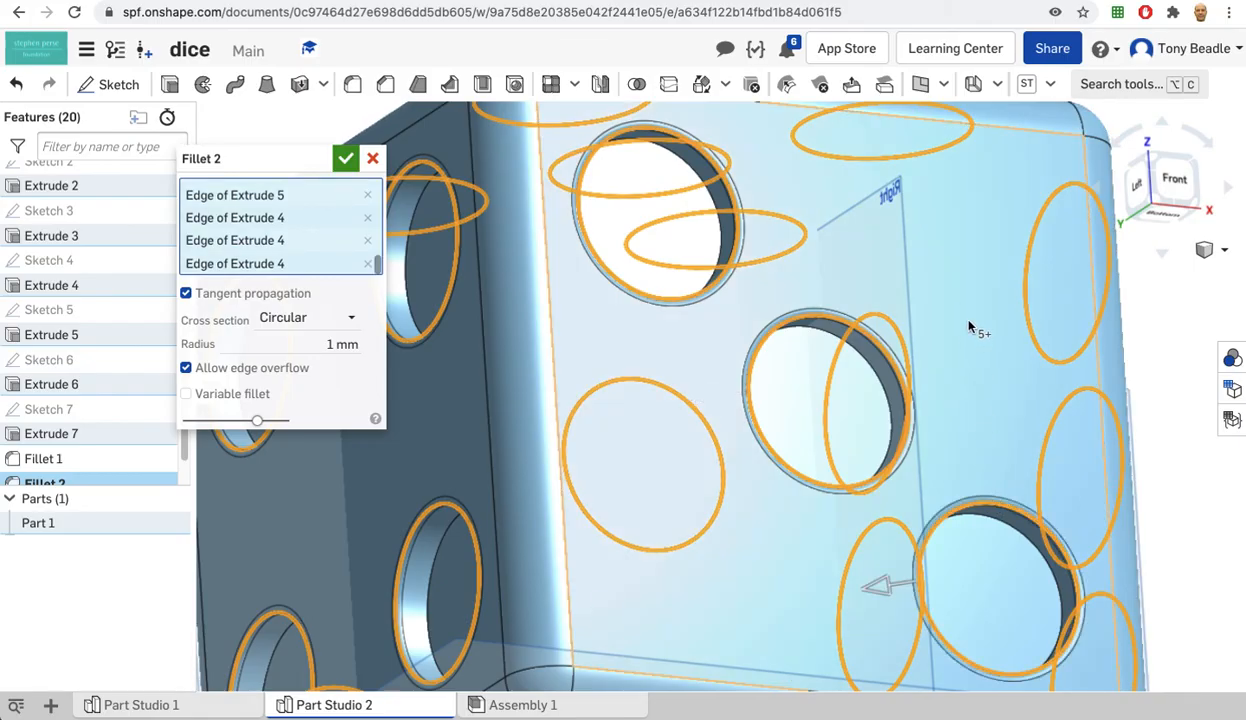
pyautogui.moveTo(943, 246); pyautogui.dragTo(724, 396, button='right')
pyautogui.moveTo(458, 550); pyautogui.dragTo(555, 486, button='right')
pyautogui.scroll(5, 883, 240)
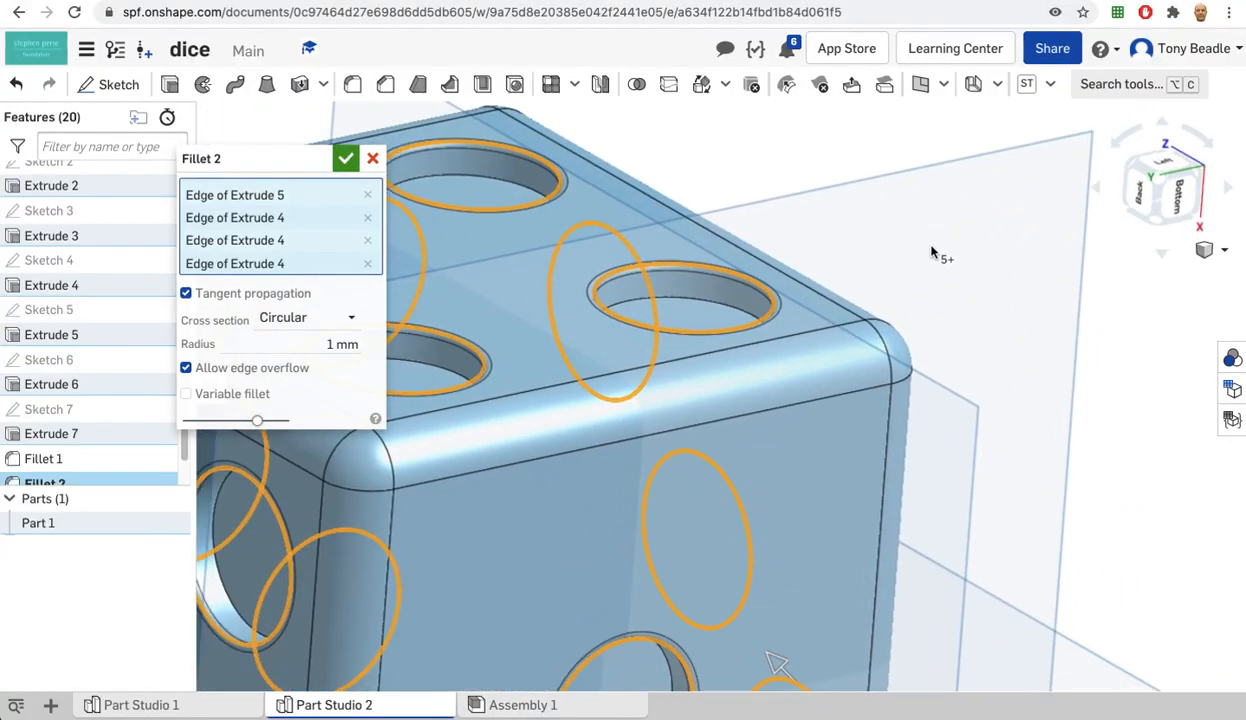
pyautogui.scroll(-6, 931, 252)
pyautogui.moveTo(965, 231); pyautogui.dragTo(846, 558, button='right')
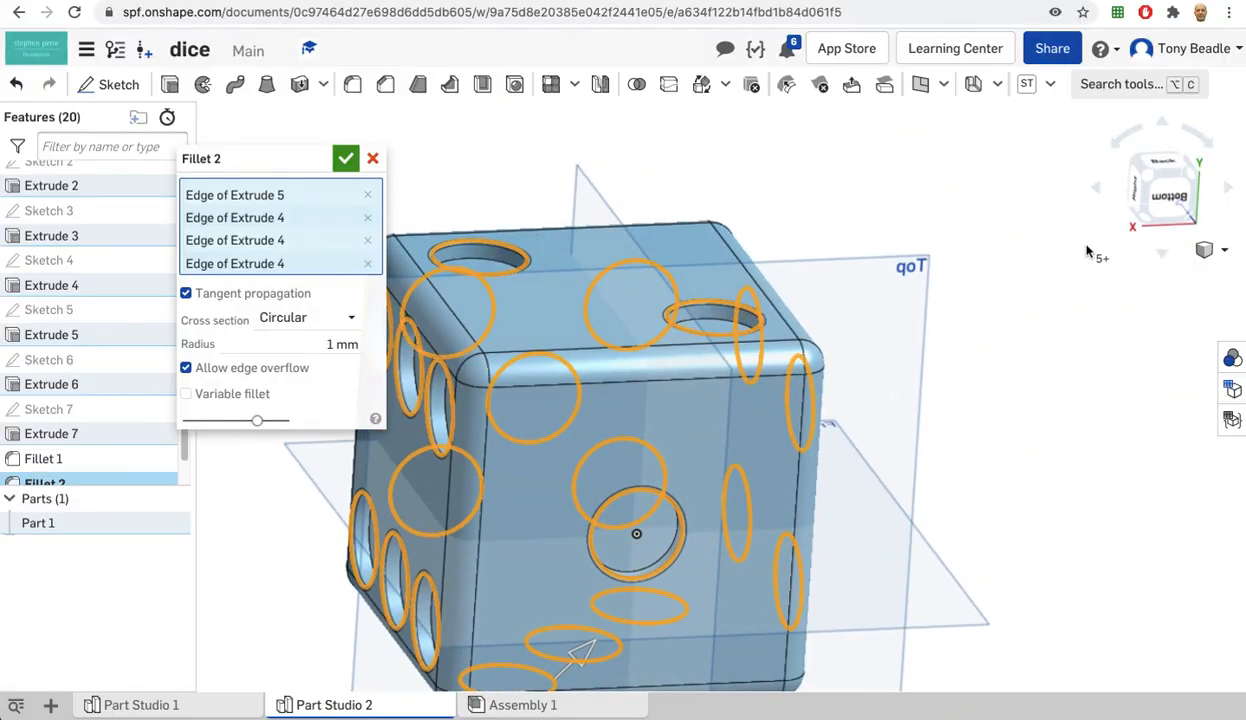
pyautogui.click(343, 160)
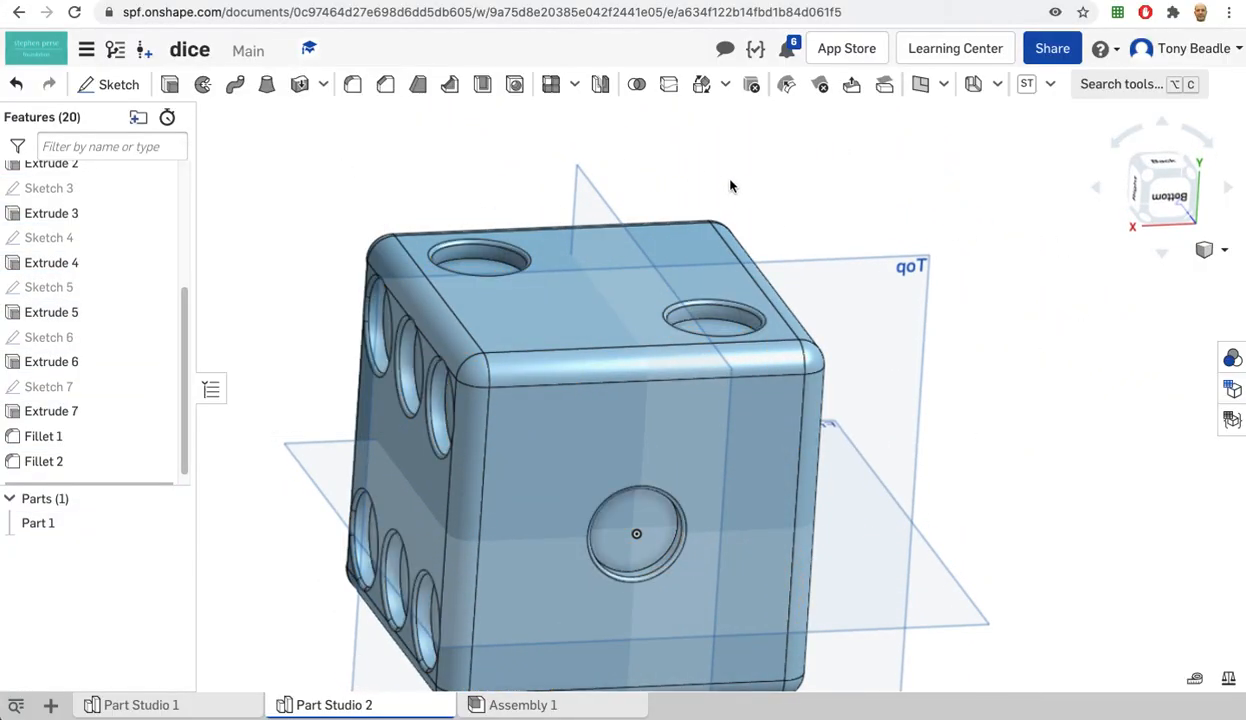
# Step: Hide the default Top, Front and Right planes so only the dice is displayed
pyautogui.moveTo(767, 160); pyautogui.dragTo(1003, 128, button='middle')
pyautogui.moveTo(443, 318); pyautogui.dragTo(448, 318, button='right')
pyautogui.moveTo(467, 256); pyautogui.dragTo(412, 256, button='right')
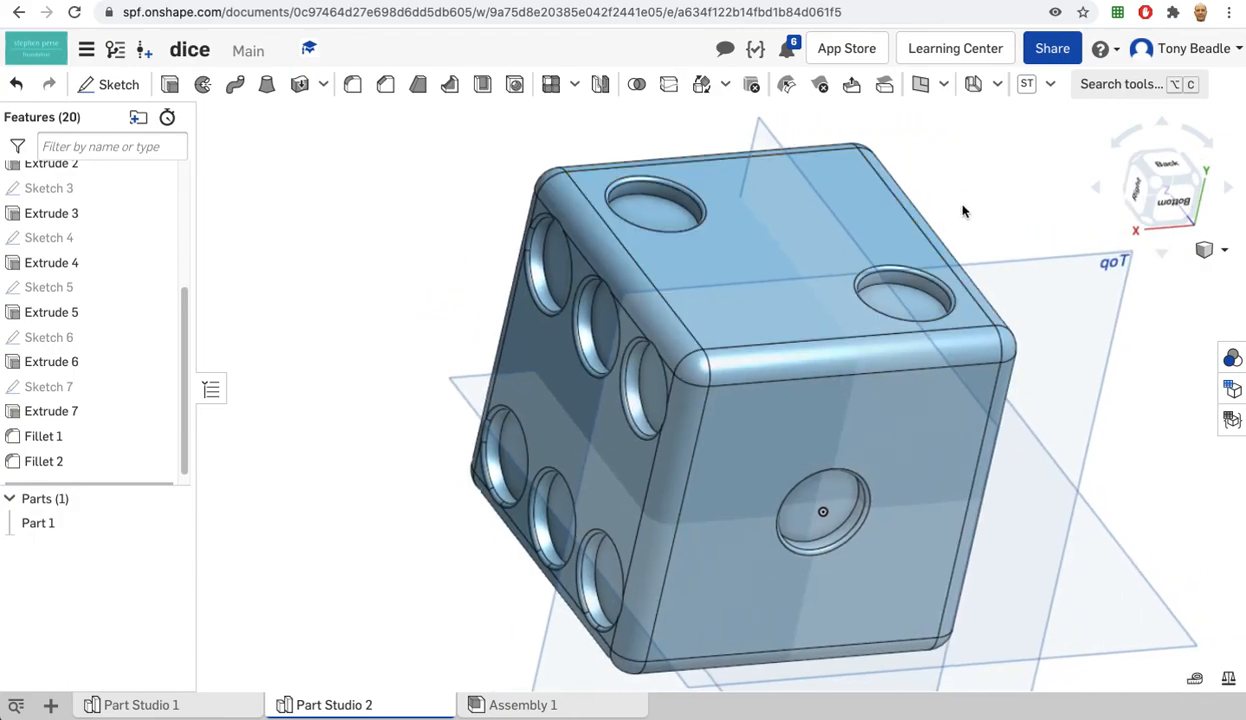
pyautogui.moveTo(970, 178); pyautogui.dragTo(959, 176, button='right')
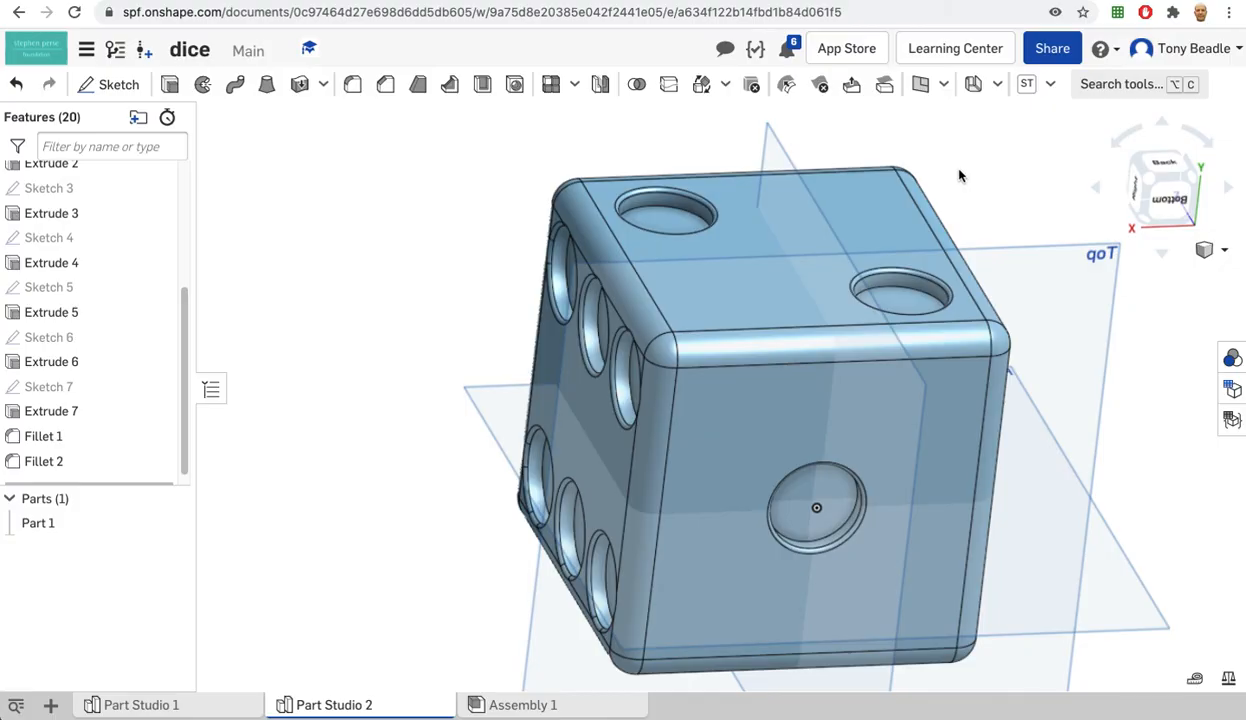
pyautogui.moveTo(176, 303); pyautogui.dragTo(181, 153)
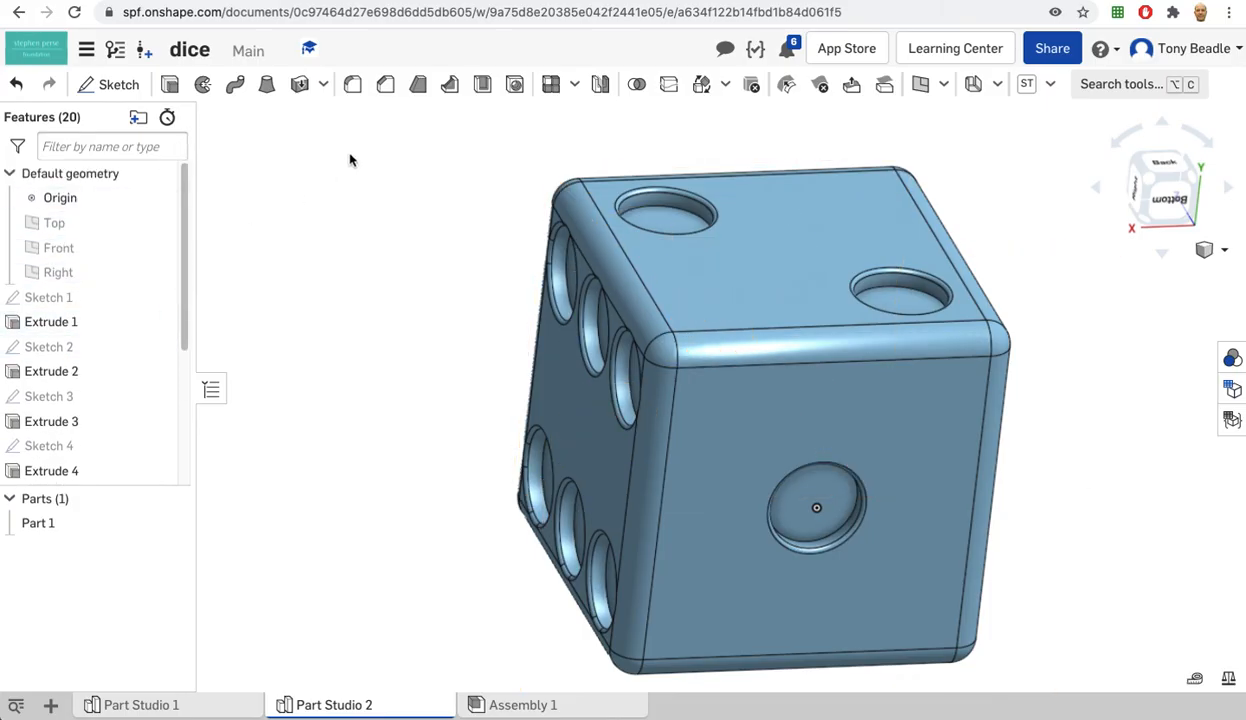
pyautogui.moveTo(1069, 222); pyautogui.dragTo(980, 178, button='middle')
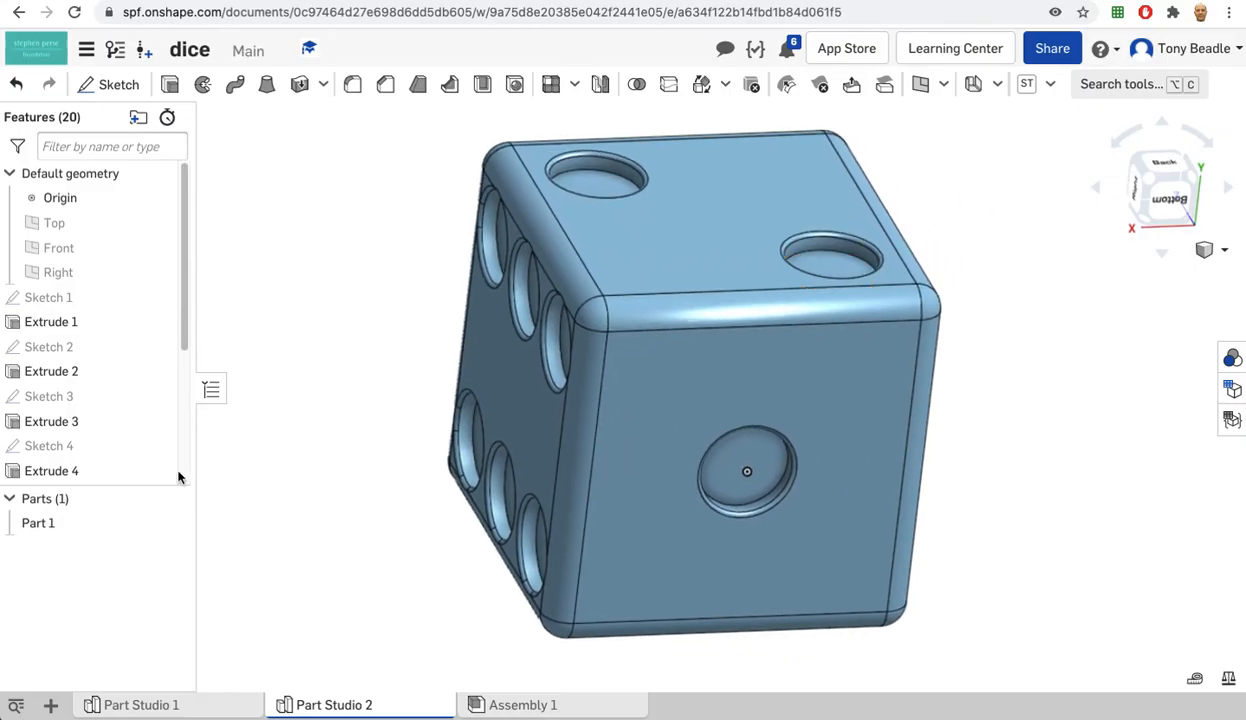
# Step: Change the appearance of Part 1 to the red palette colour DD5228 and accept it
pyautogui.rightClick(42, 529)
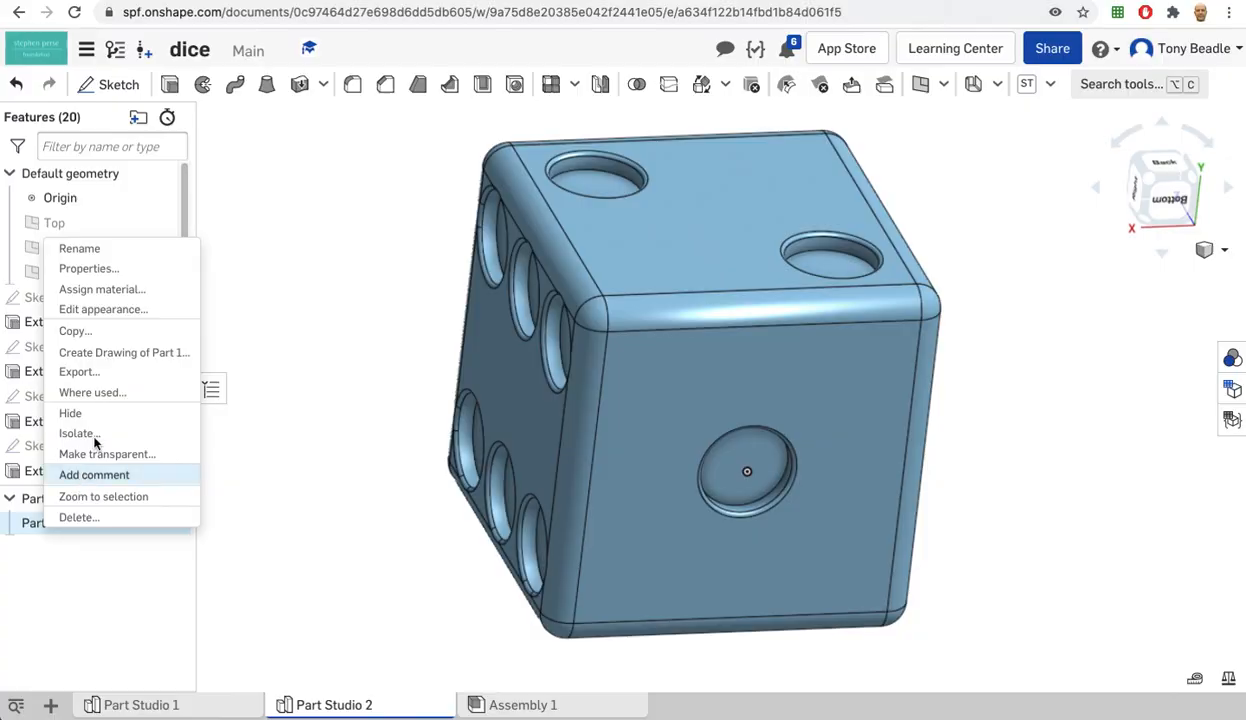
pyautogui.click(103, 310)
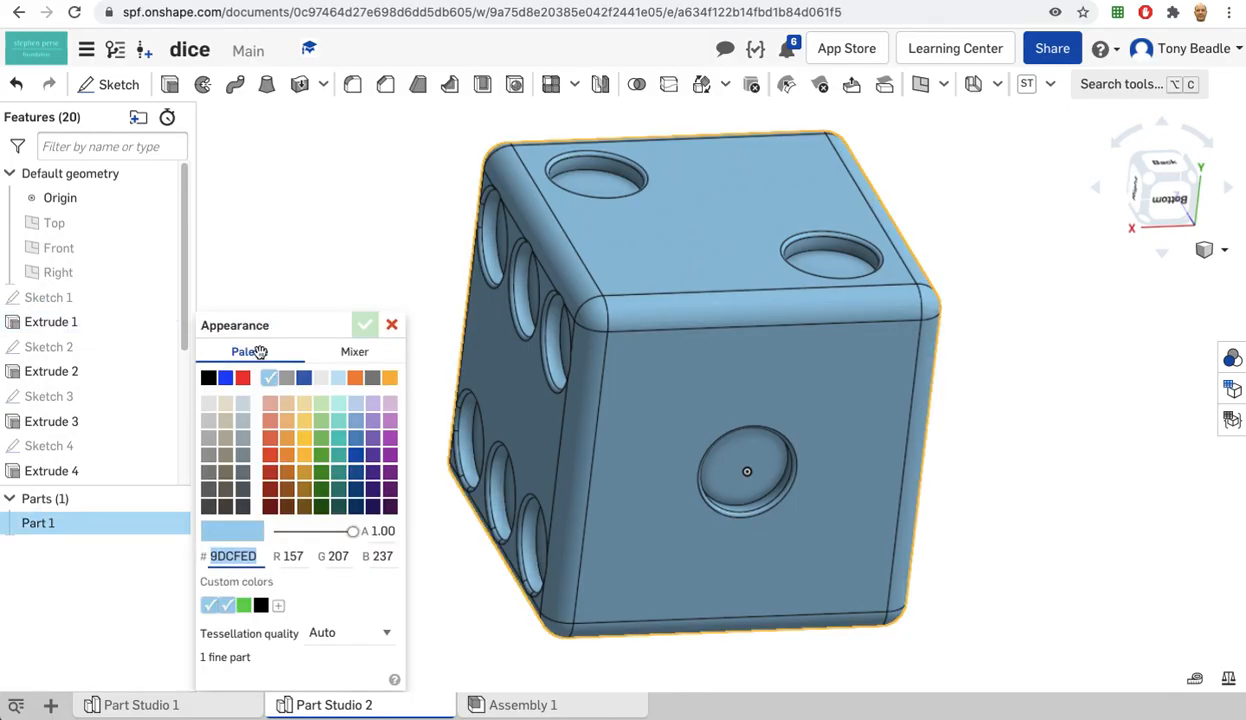
pyautogui.click(270, 458)
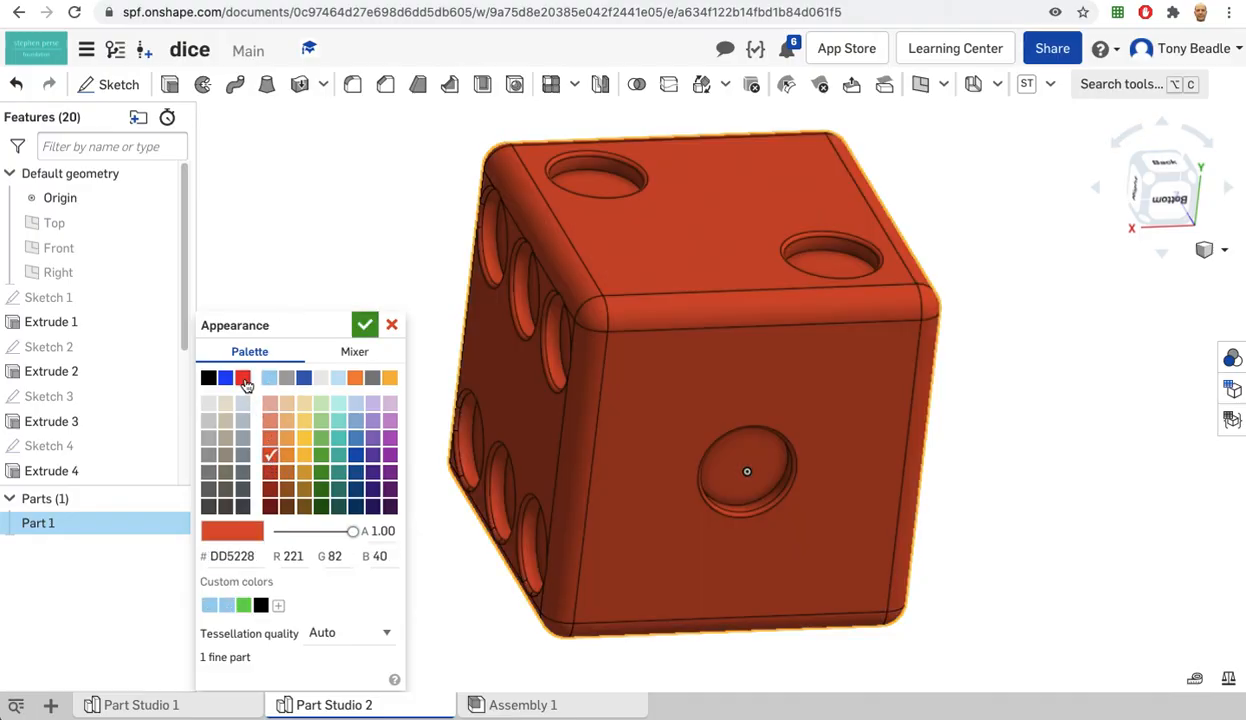
pyautogui.click(364, 326)
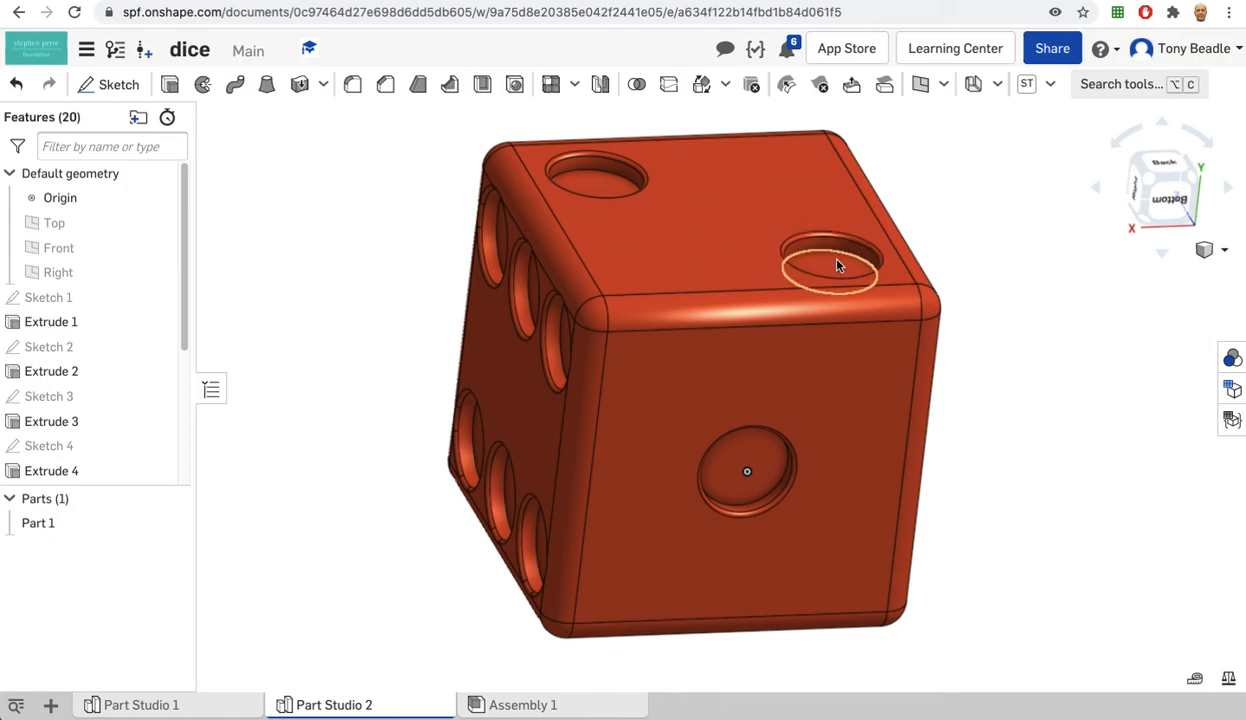
# Step: Display the dice shaded without edges and view it from the two-dot and four-dot faces
pyautogui.moveTo(1076, 342); pyautogui.dragTo(1030, 340, button='right')
pyautogui.click(1225, 254)
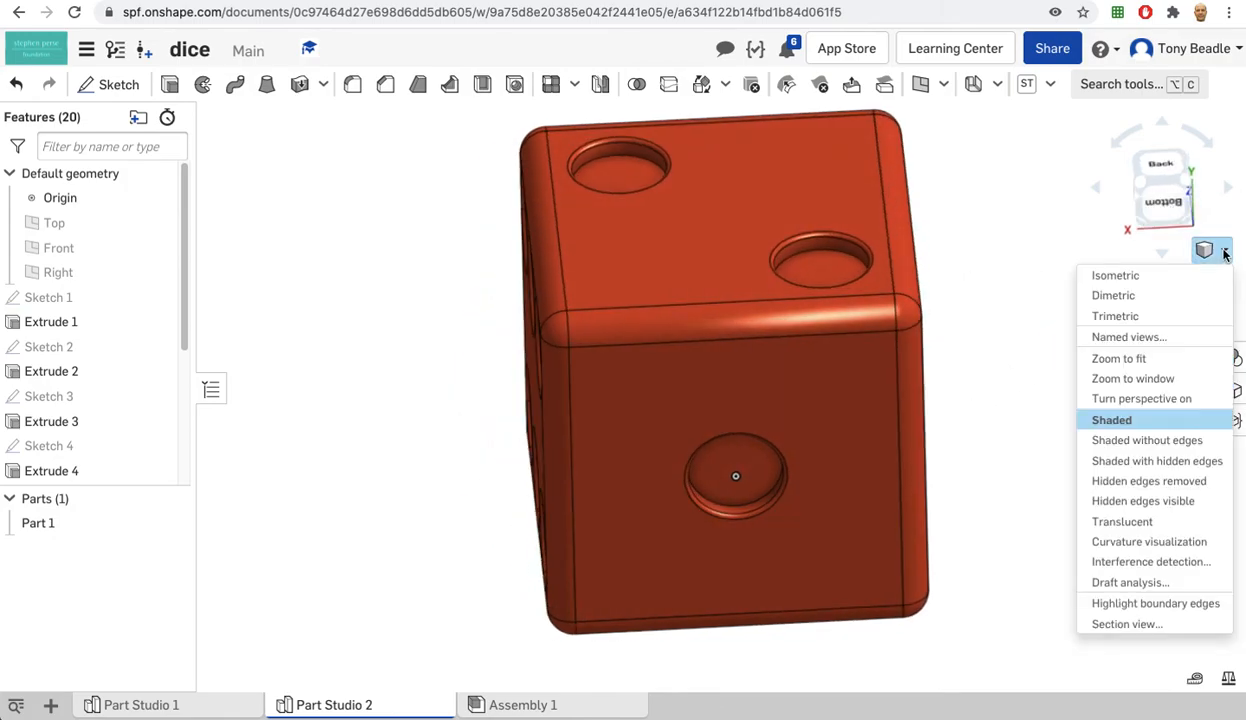
pyautogui.click(1130, 441)
pyautogui.moveTo(1025, 350); pyautogui.dragTo(1143, 367, button='right')
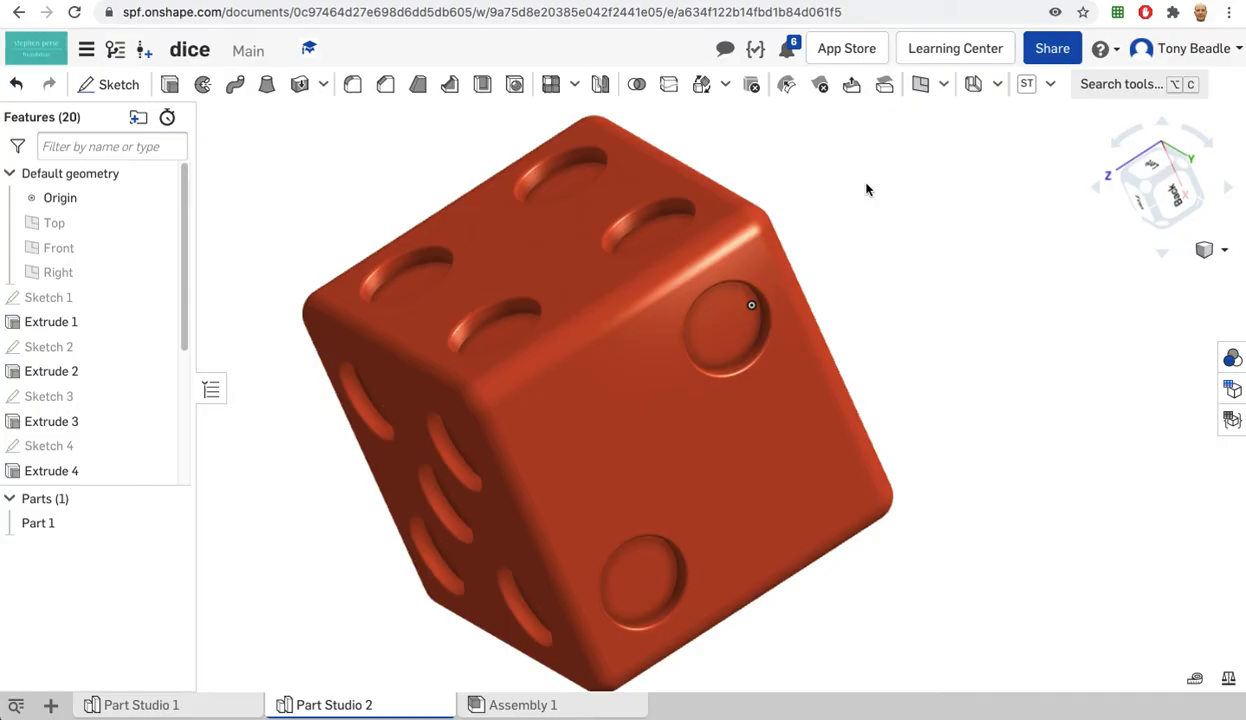